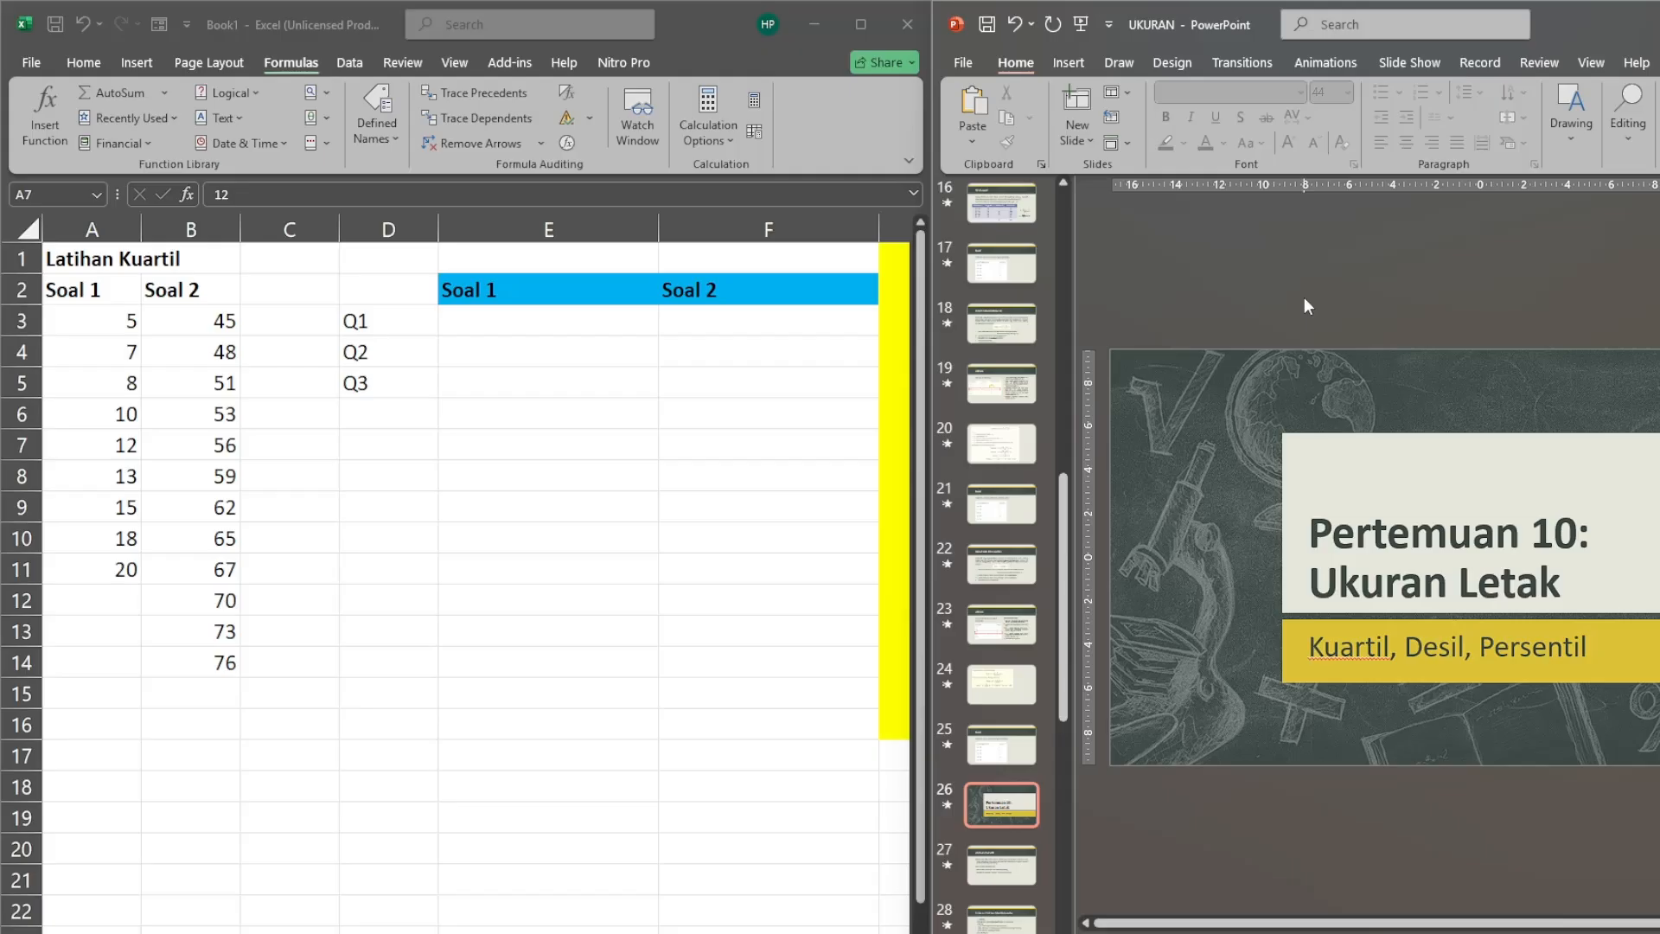
Show the Soal 1 worked example on the LATIHAN slide, enlarged enough to read.
{"action": "key", "text": "Down"}
{"action": "key", "text": "Down"}
{"action": "key", "text": "Down"}
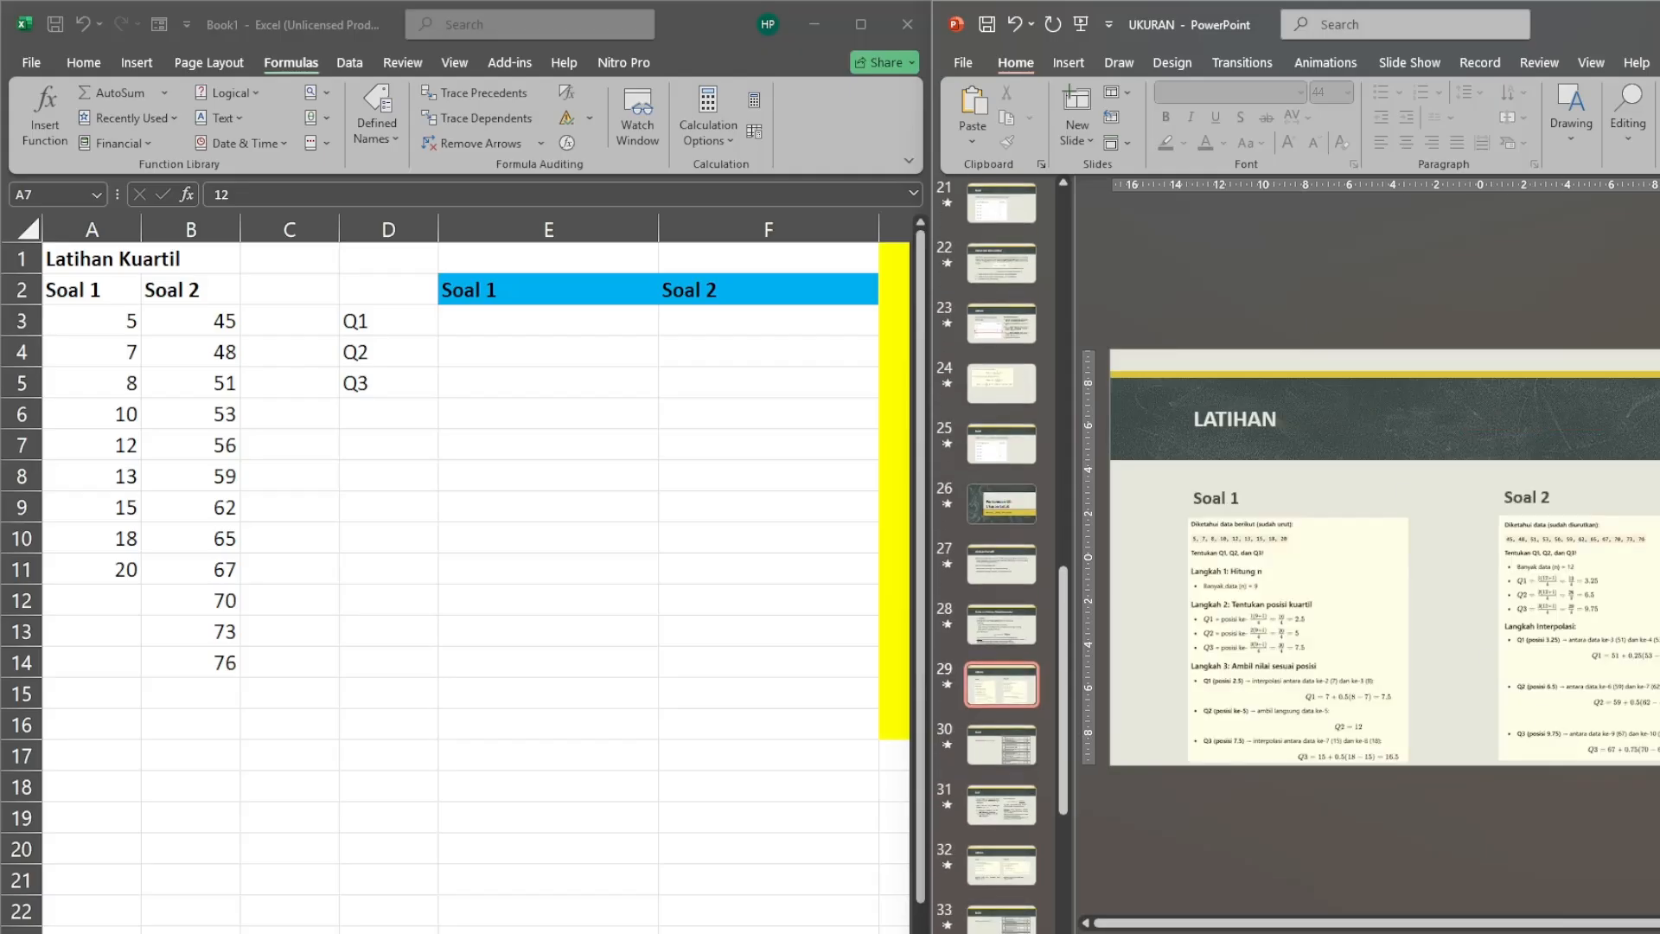
{"action": "scroll", "coordinate": [1382, 557], "scroll_direction": "up", "scroll_amount": 4}
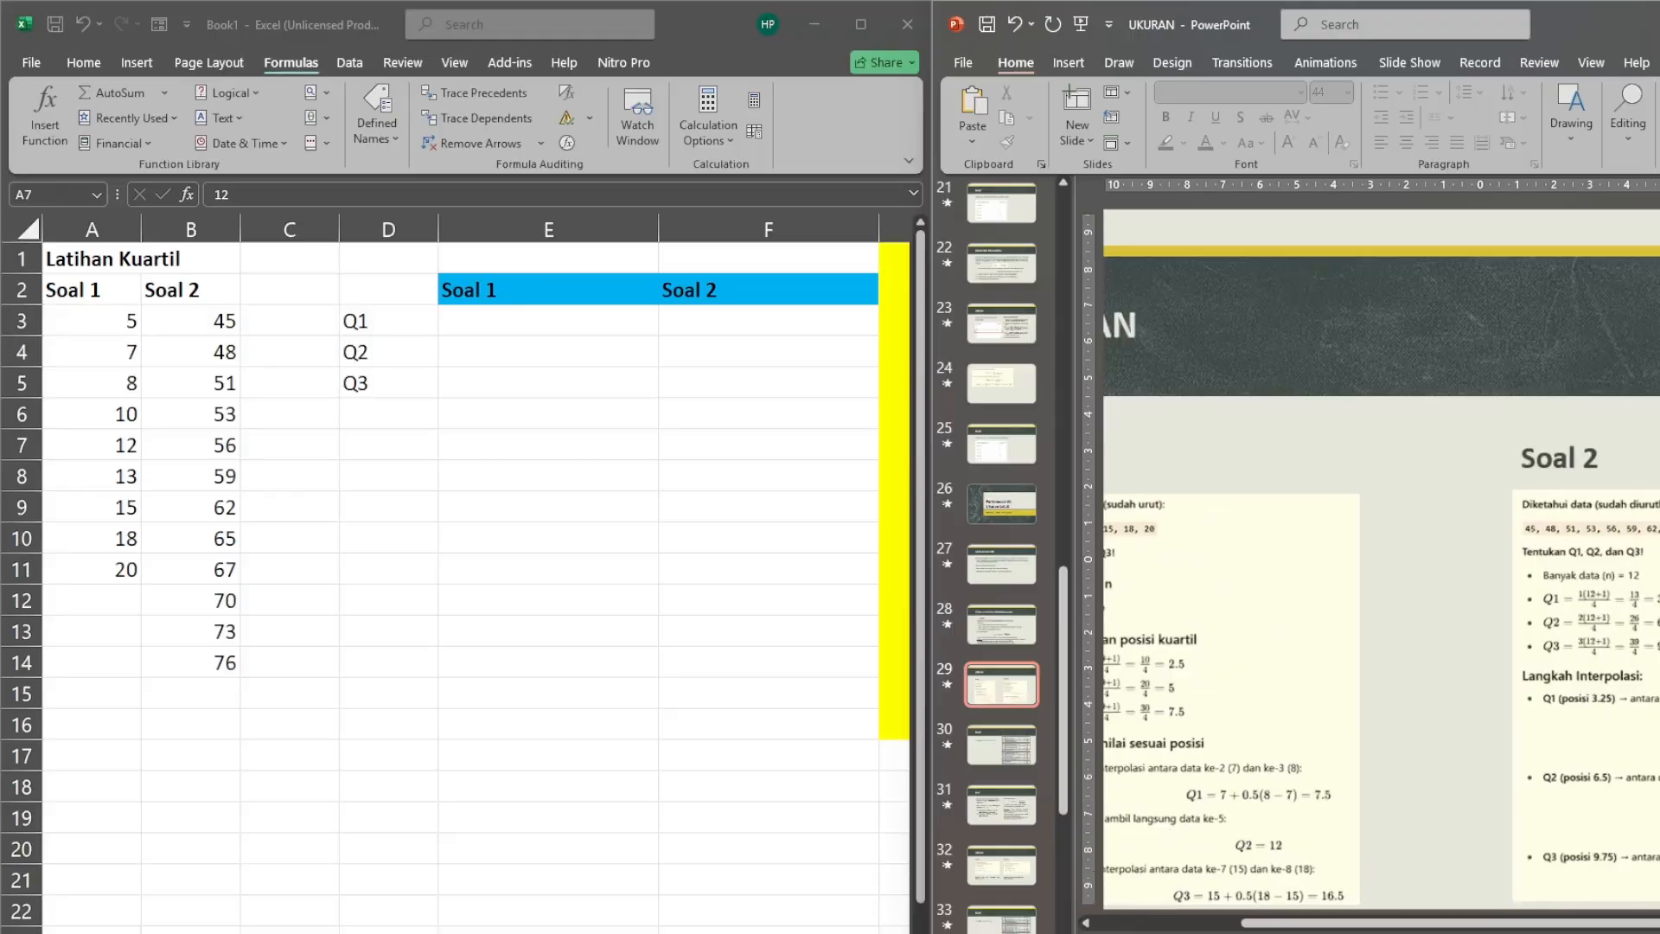
{"action": "left_click_drag", "start_coordinate": [1618, 930], "coordinate": [1453, 923]}
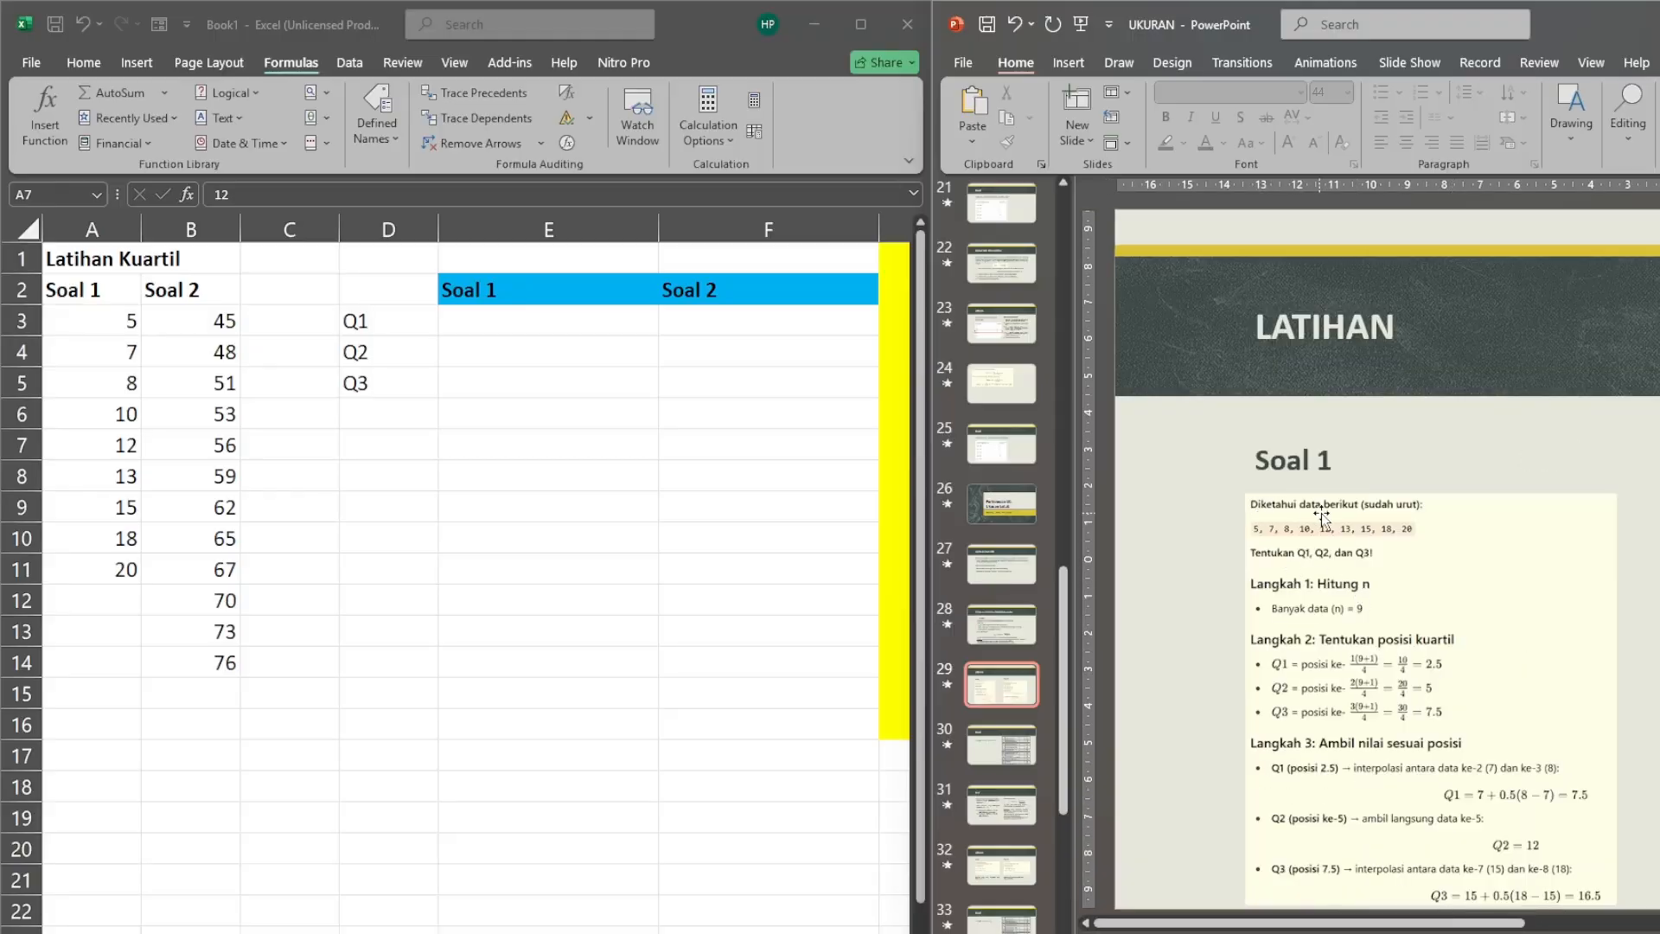
In Excel, sort the Soal 1 data in A3:A11 from smallest to largest.
{"action": "left_click", "coordinate": [101, 325]}
{"action": "left_click", "coordinate": [95, 323]}
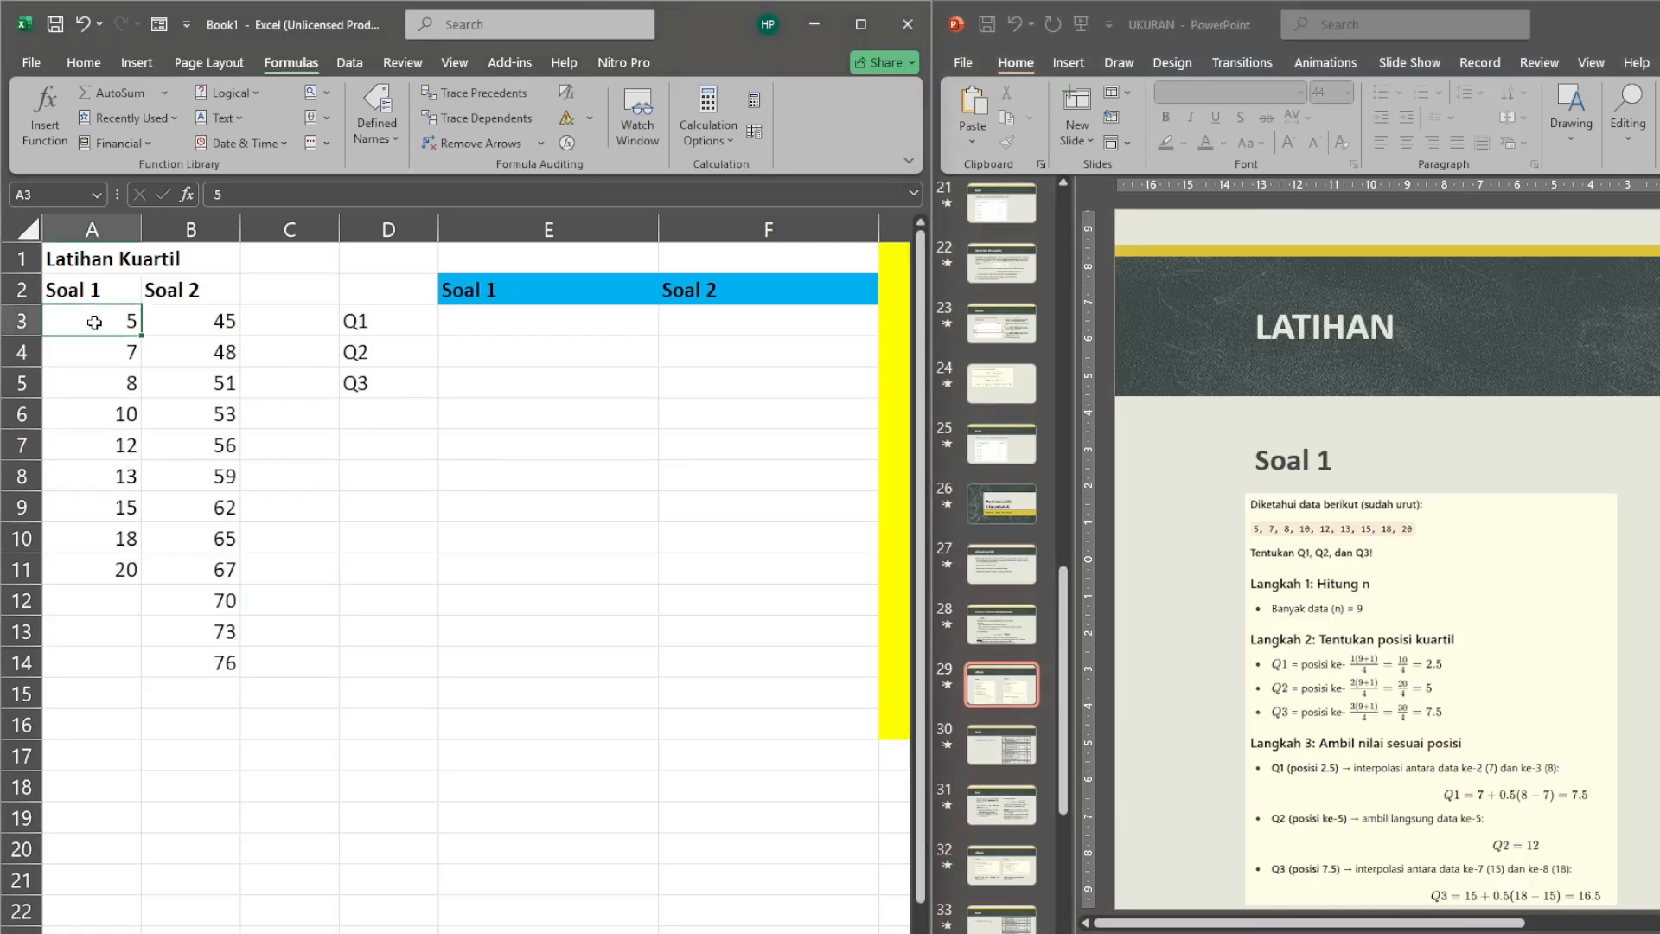
{"action": "key", "text": "Up"}
{"action": "key", "text": "Down"}
{"action": "key", "text": "Up"}
{"action": "key", "text": "Down"}
{"action": "key", "text": "Down"}
{"action": "key", "text": "Down"}
{"action": "key", "text": "Up"}
{"action": "key", "text": "Up"}
{"action": "key", "text": "shift+Down"}
{"action": "key", "text": "ctrl+shift+Down"}
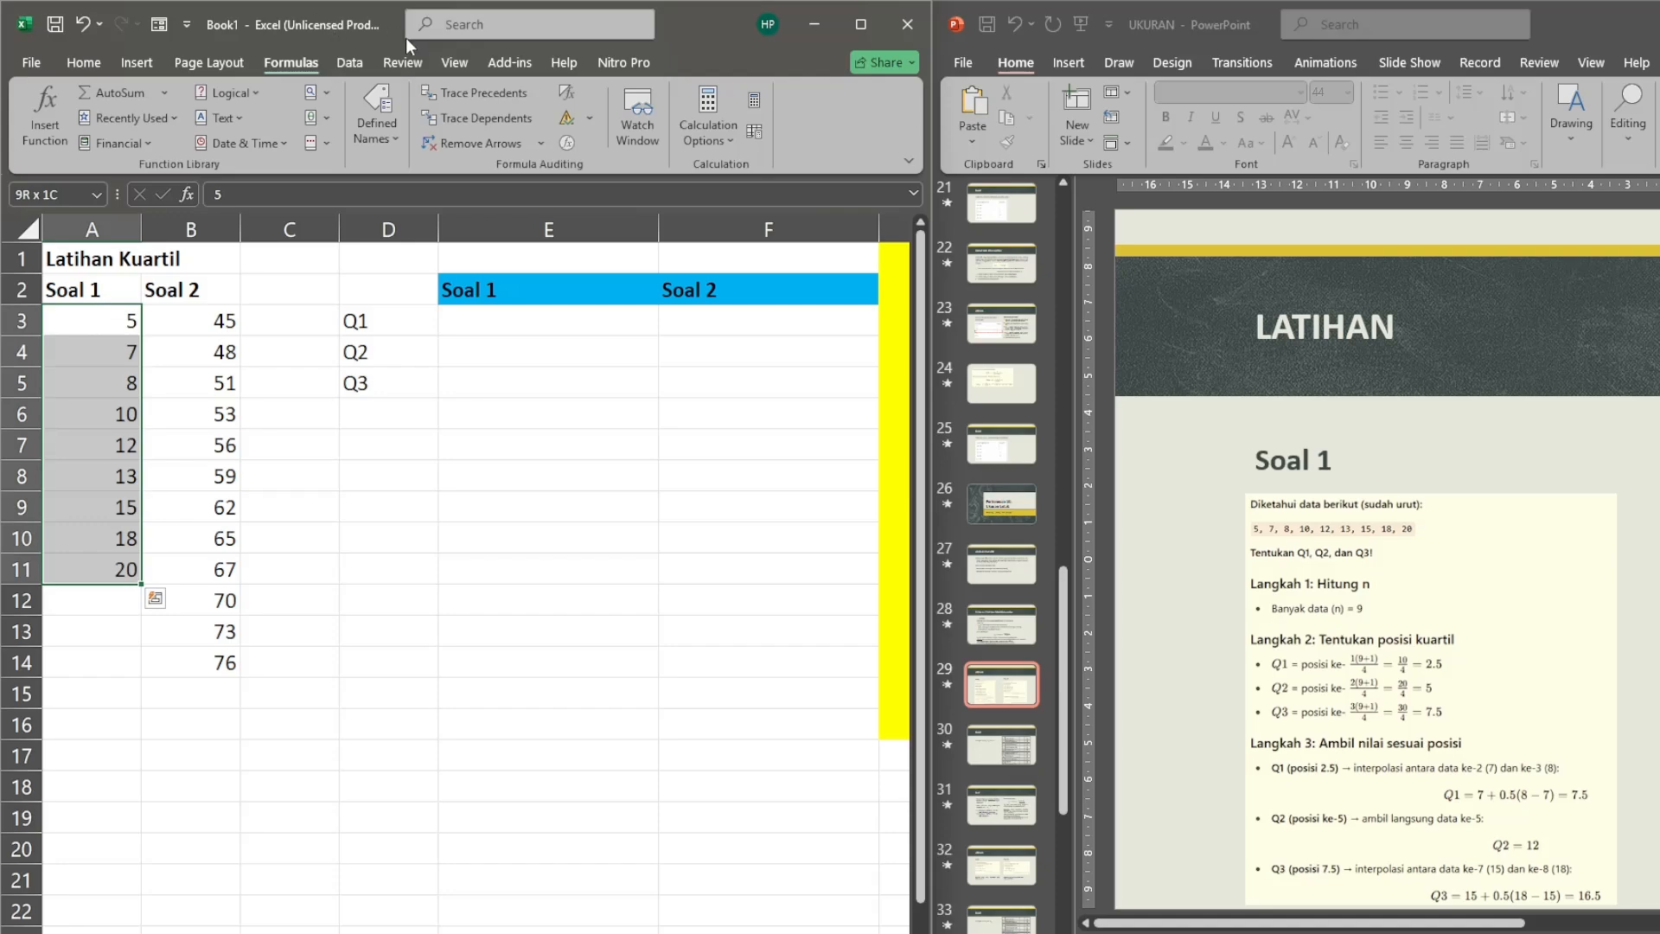
{"action": "left_click", "coordinate": [351, 62]}
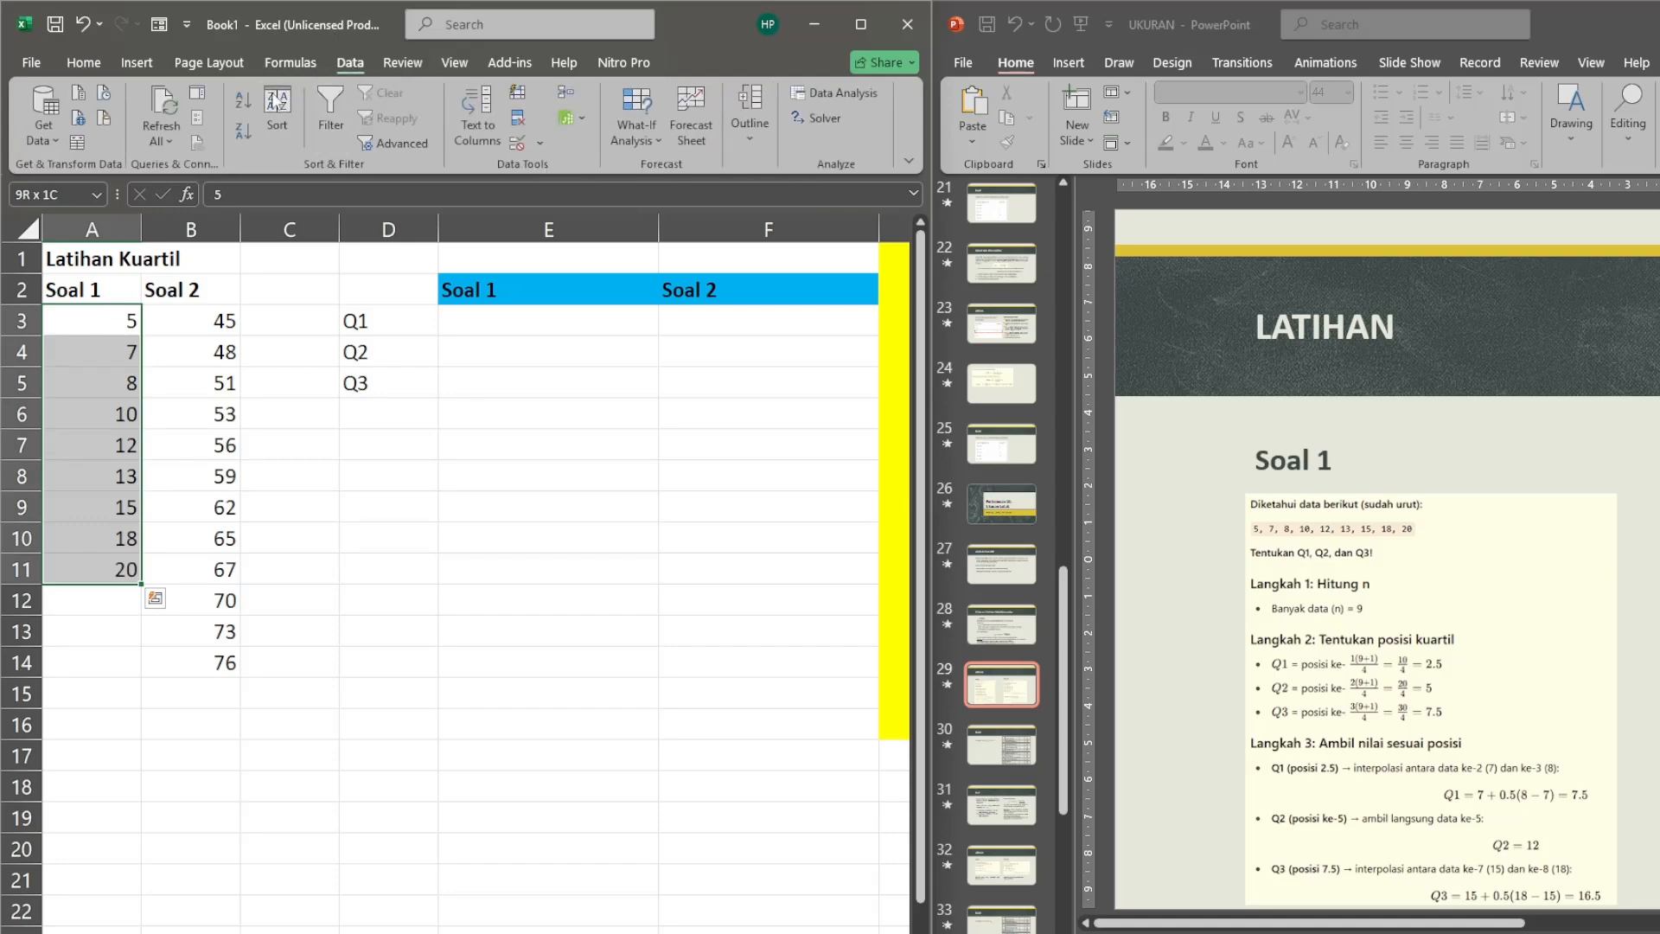
{"action": "left_click", "coordinate": [240, 101]}
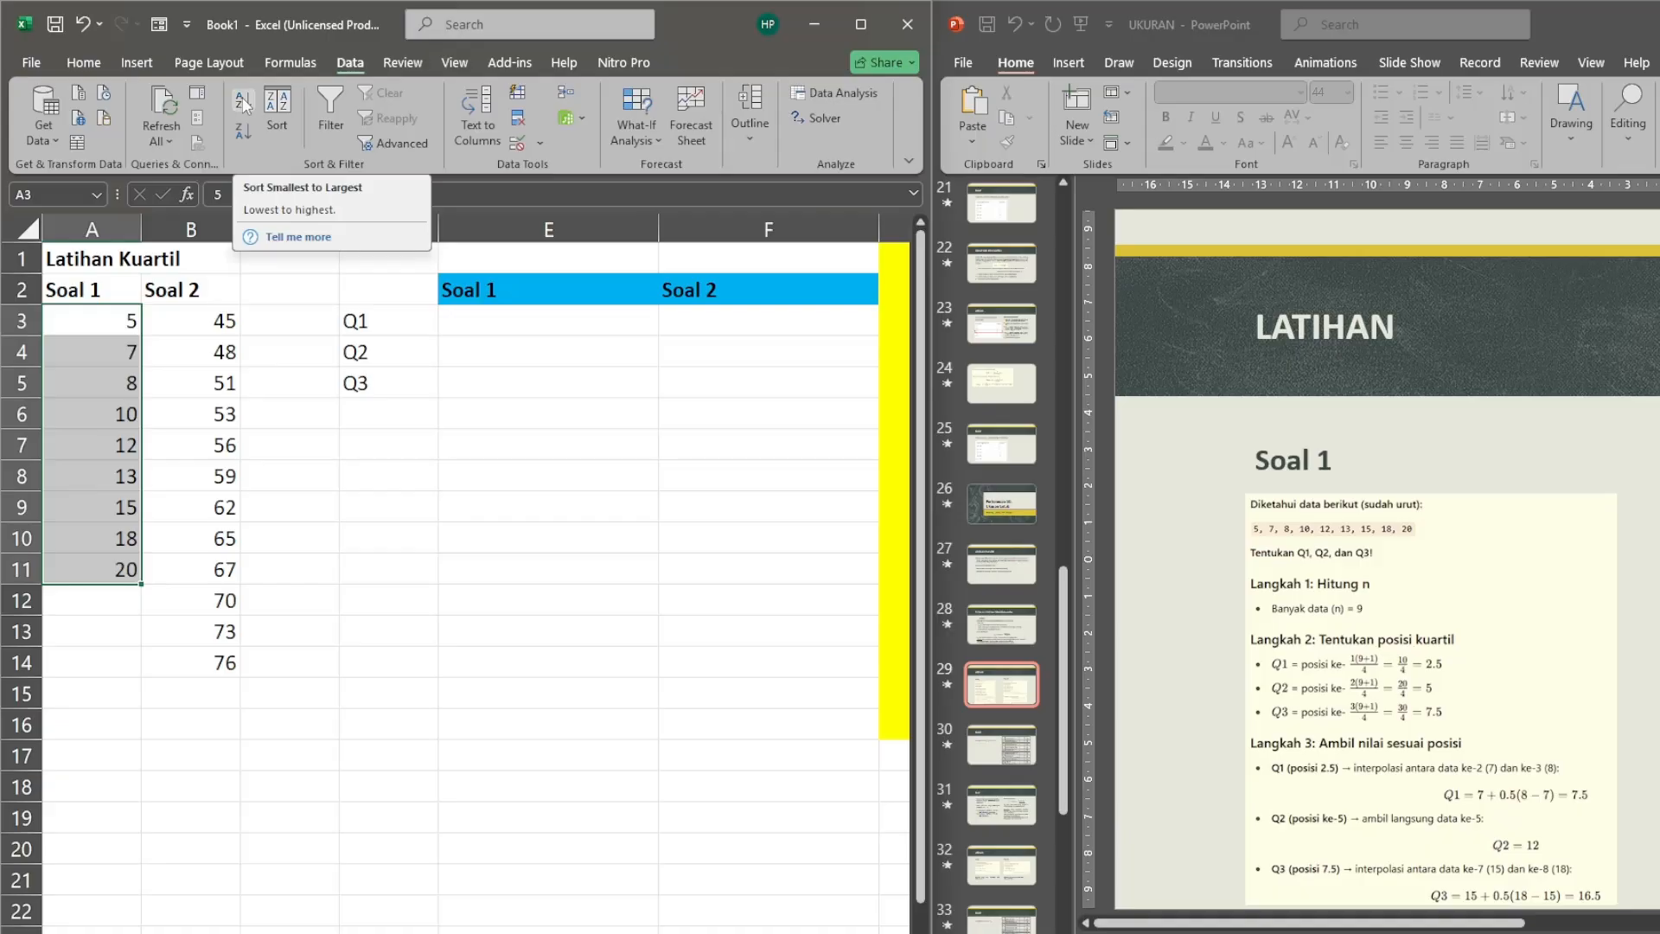
Calculate Q1 for Soal 1 in E3 with the formula =QUARTILE.EXC(A3:A11;1).
{"action": "left_click", "coordinate": [485, 328]}
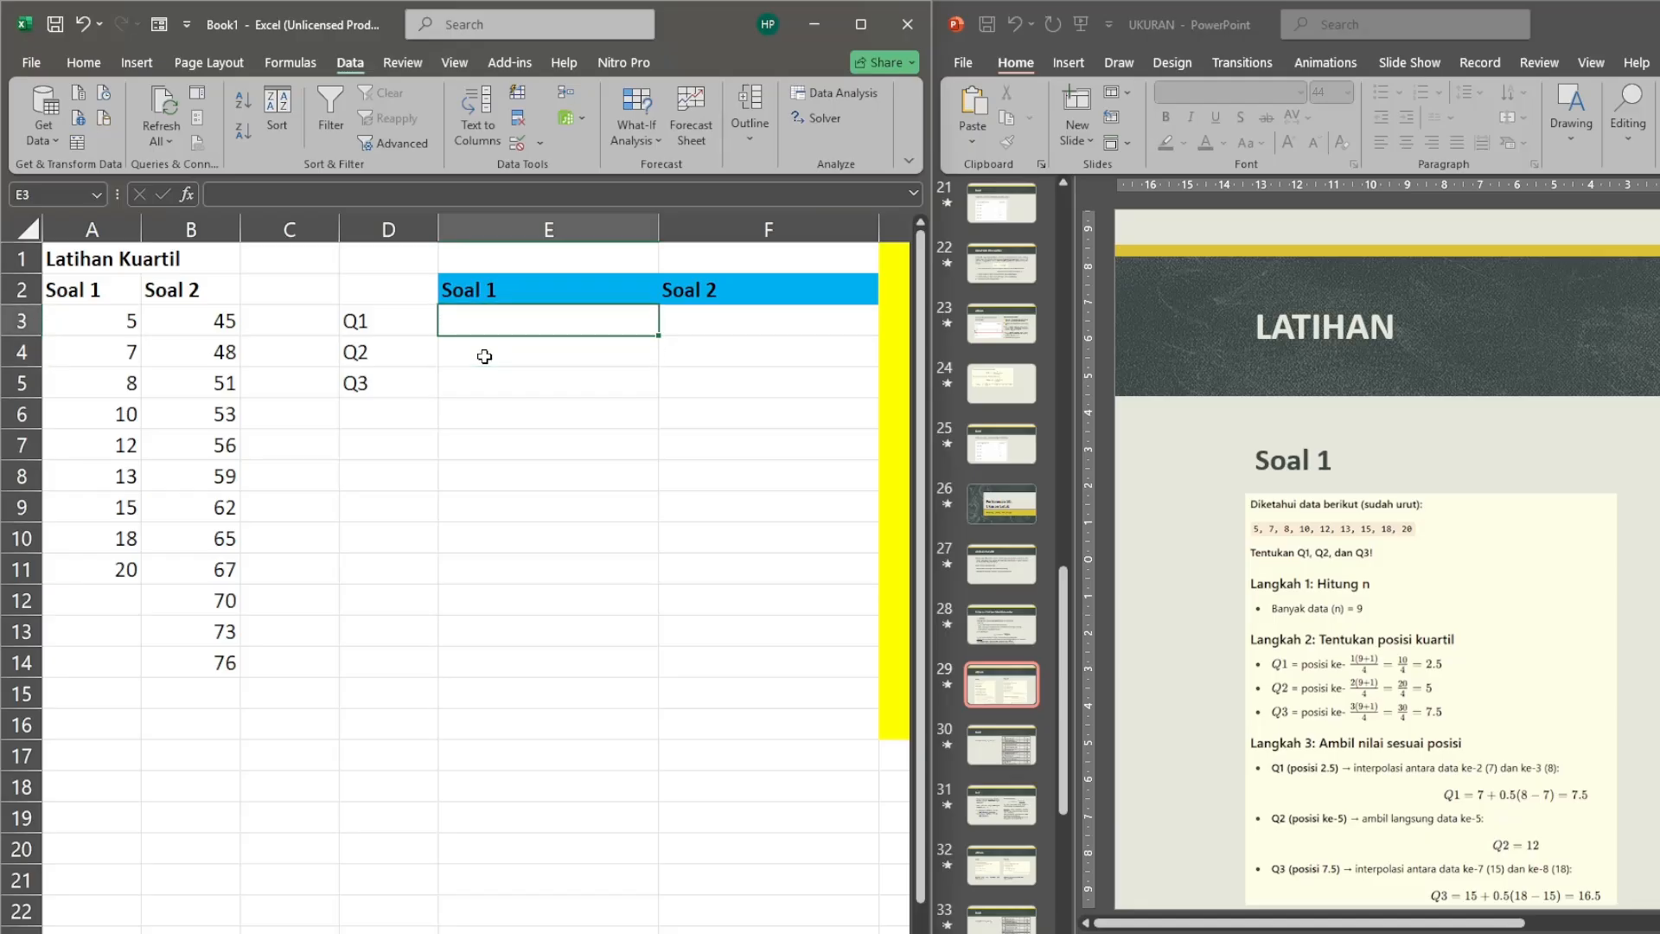
{"action": "type", "text": "="}
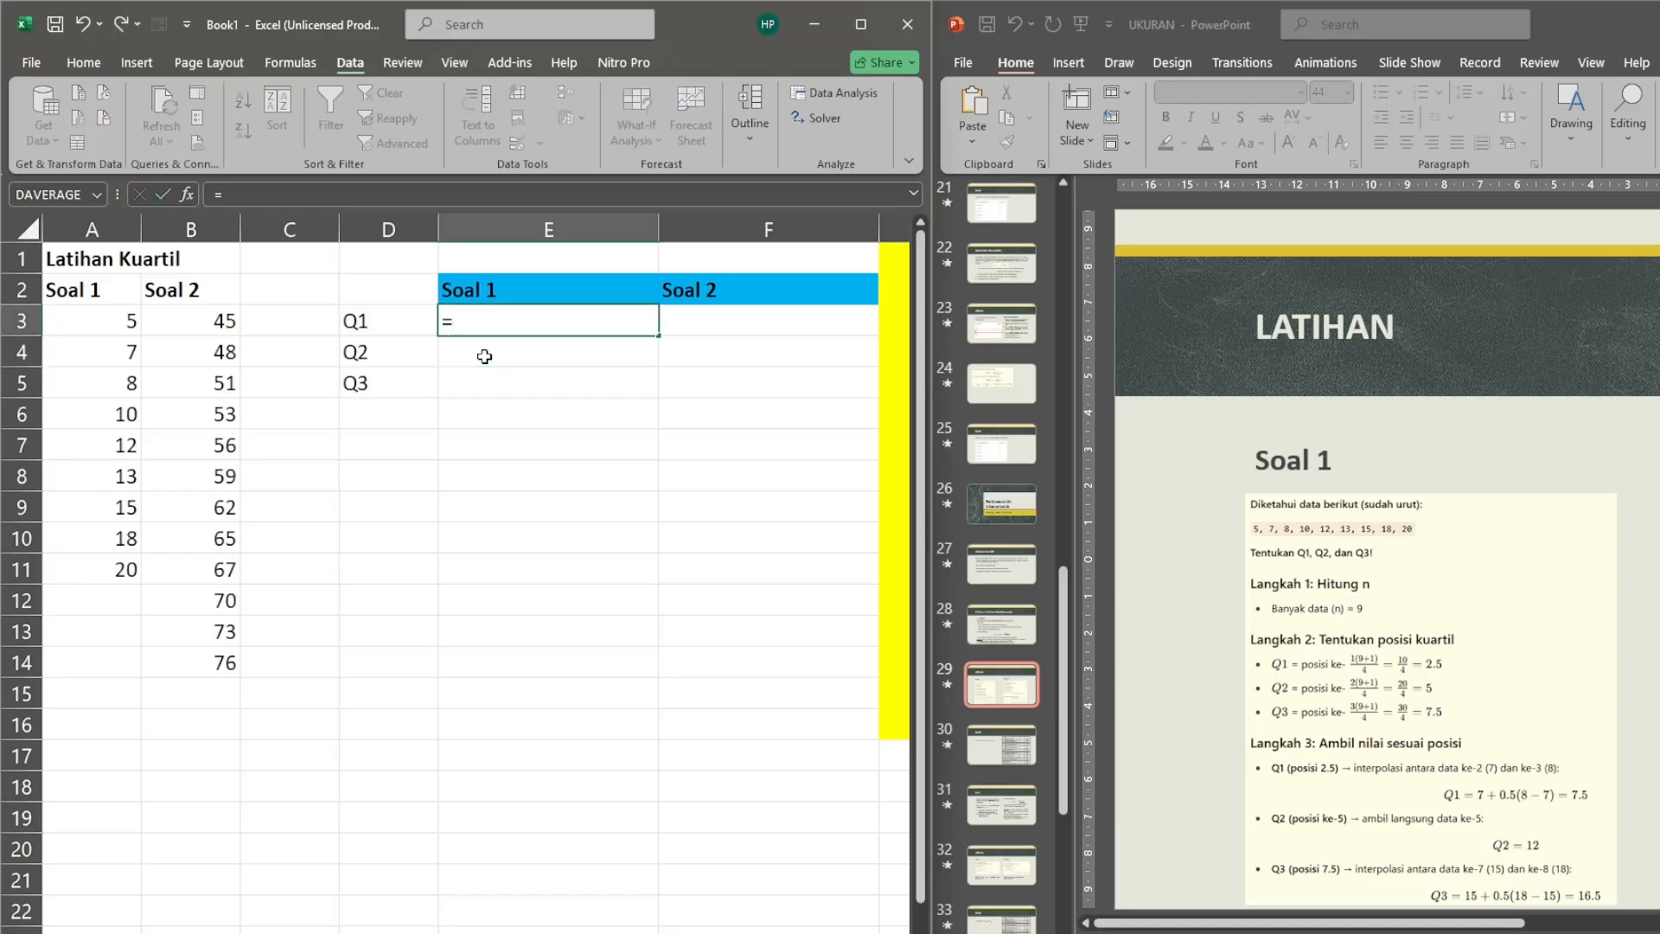
{"action": "type", "text": "qua"}
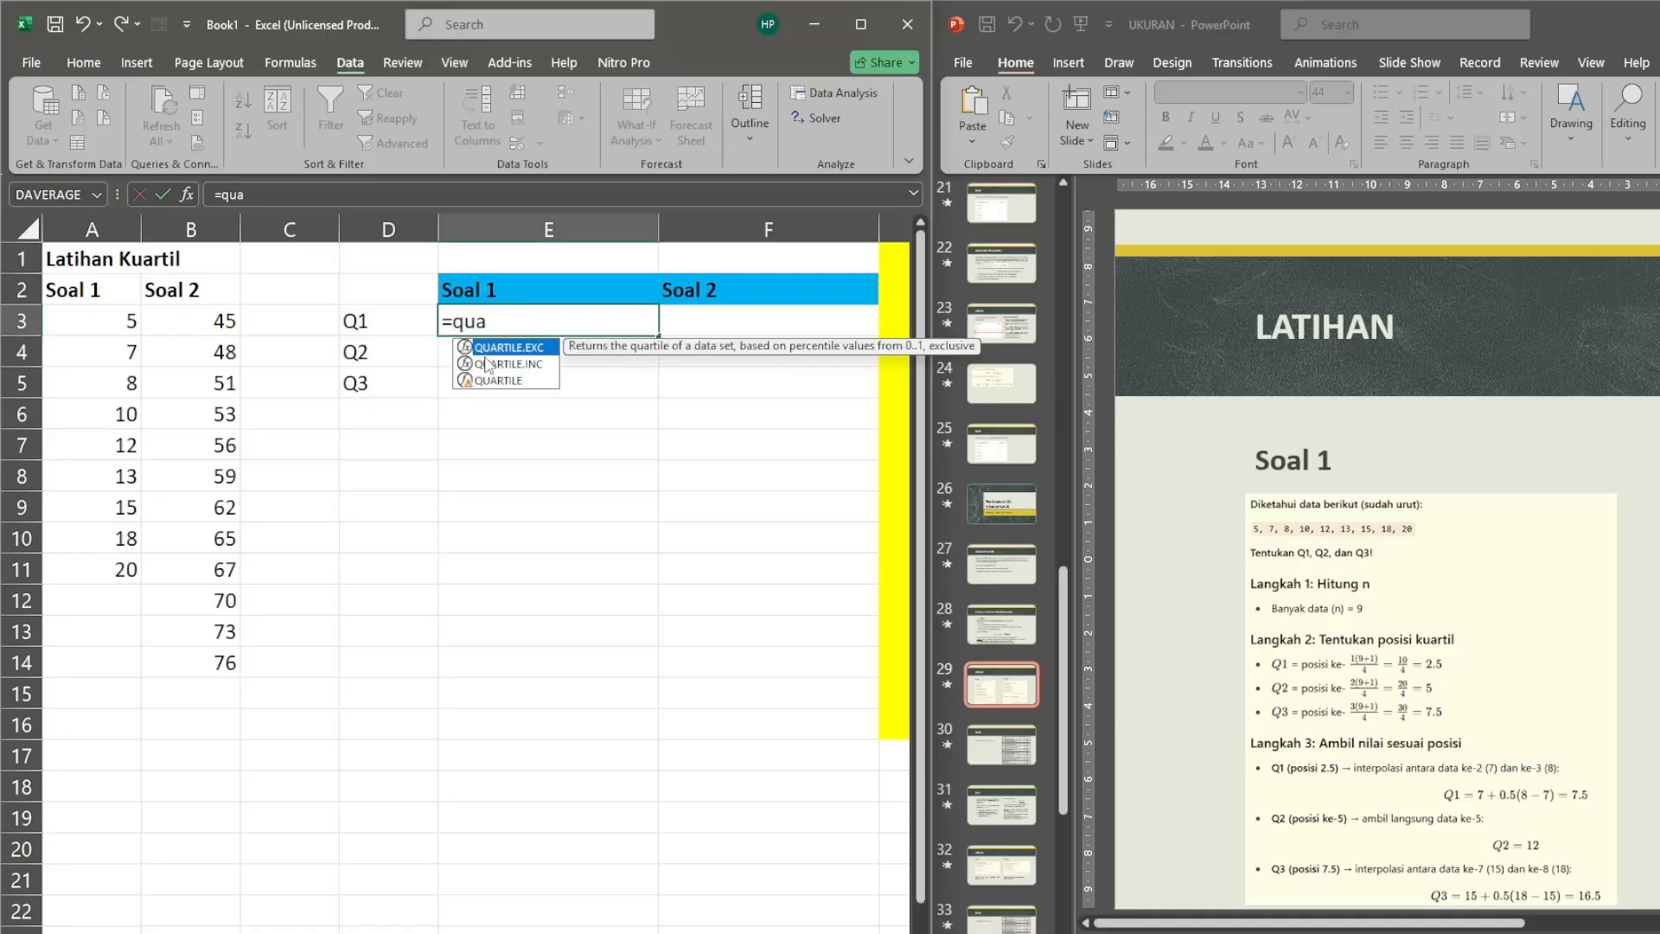
{"action": "type", "text": "rtile("}
{"action": "key", "text": "BackSpace"}
{"action": "double_click", "coordinate": [519, 347]}
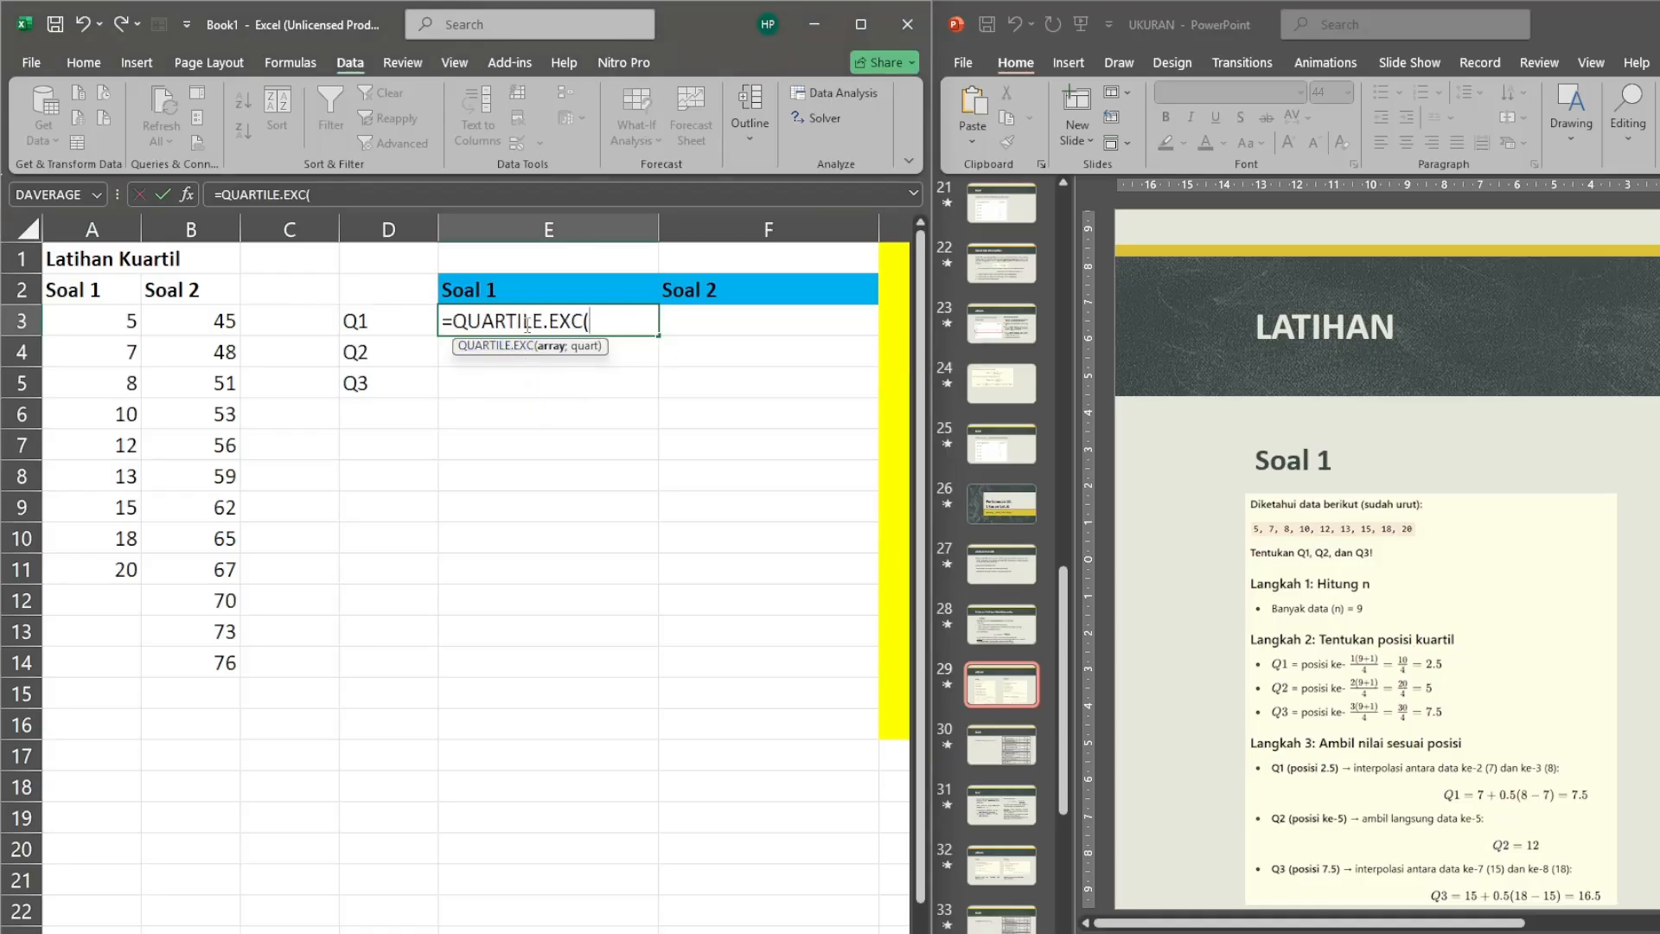
{"action": "left_click_drag", "start_coordinate": [115, 318], "coordinate": [99, 556]}
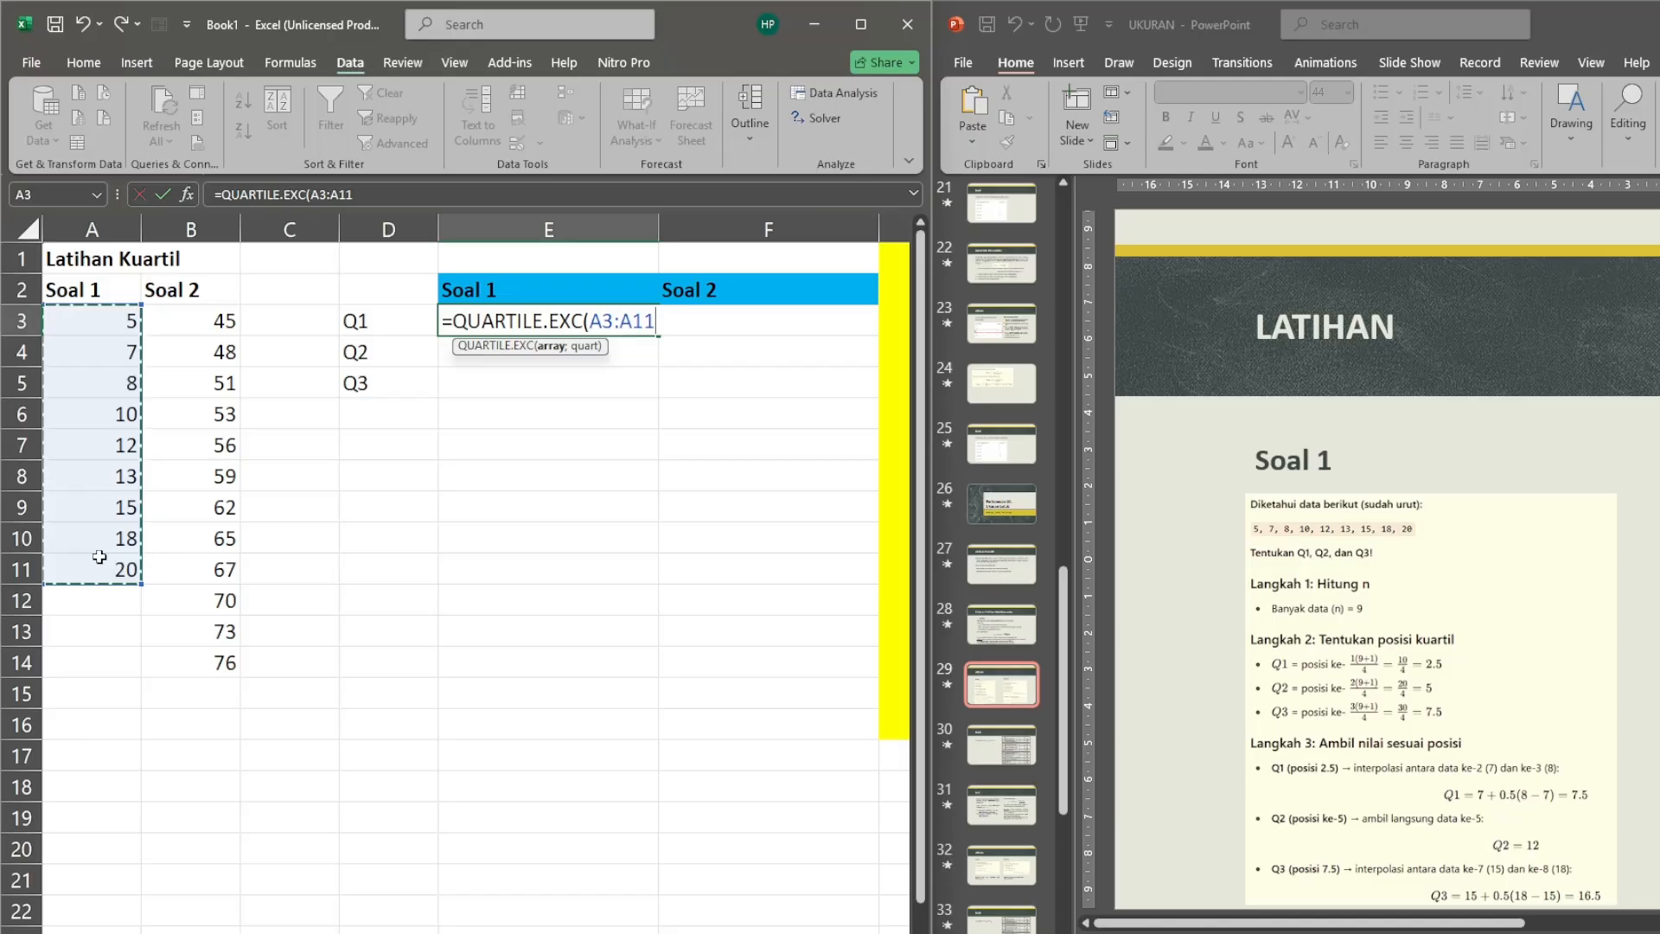
{"action": "type", "text": ";"}
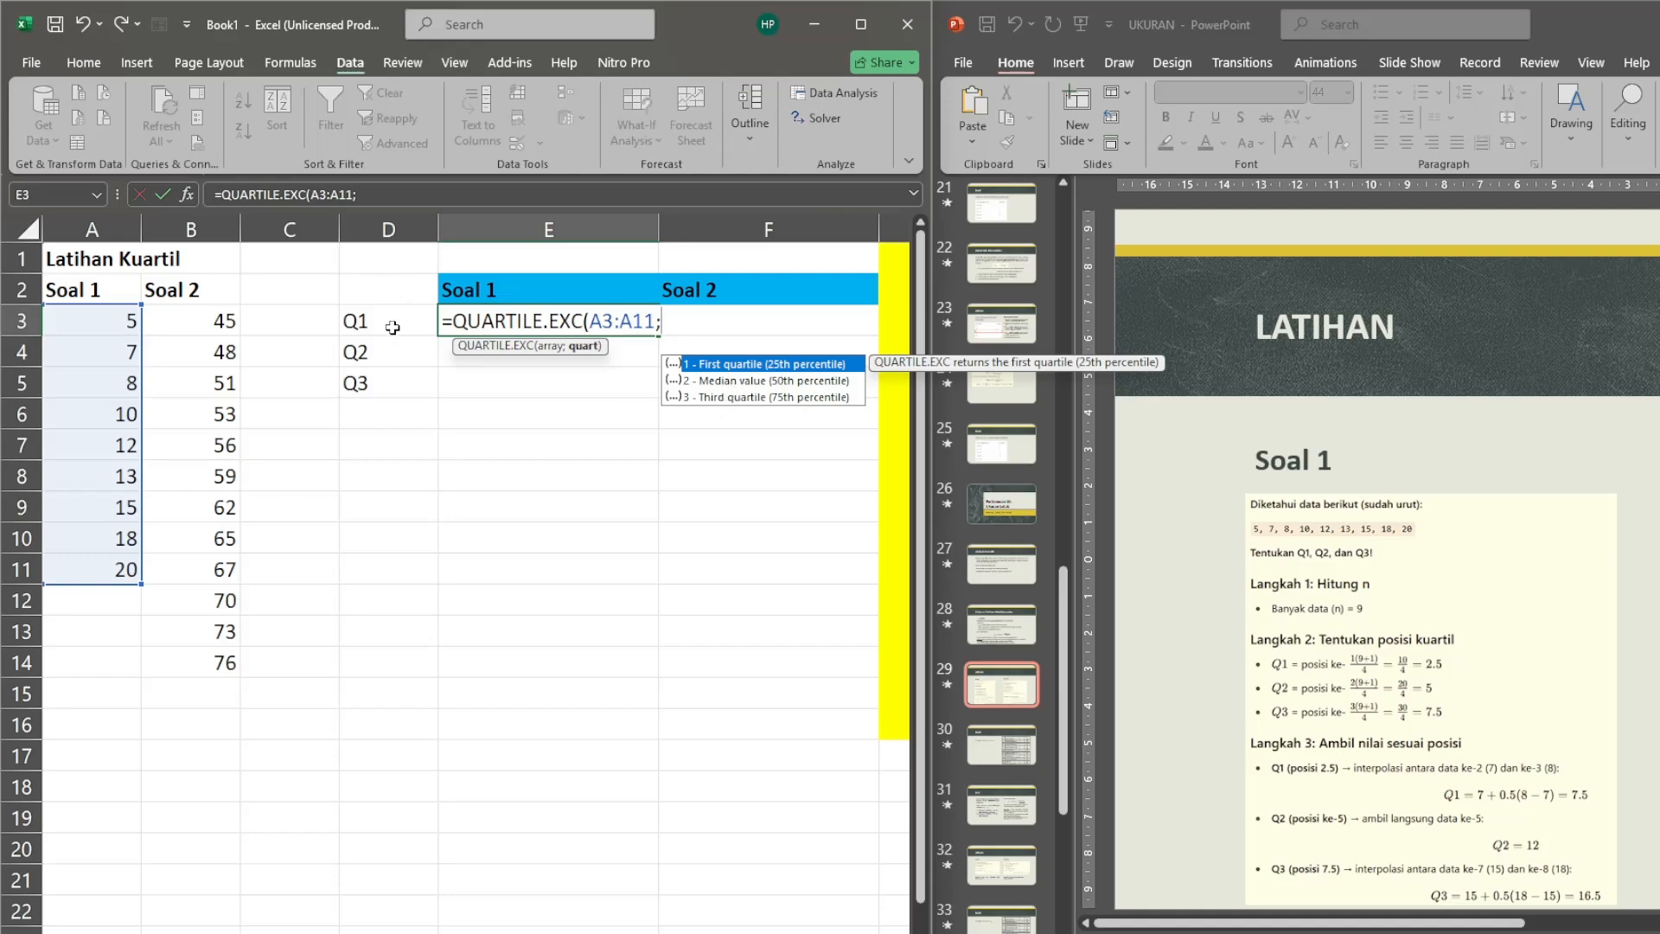
{"action": "type", "text": "1)"}
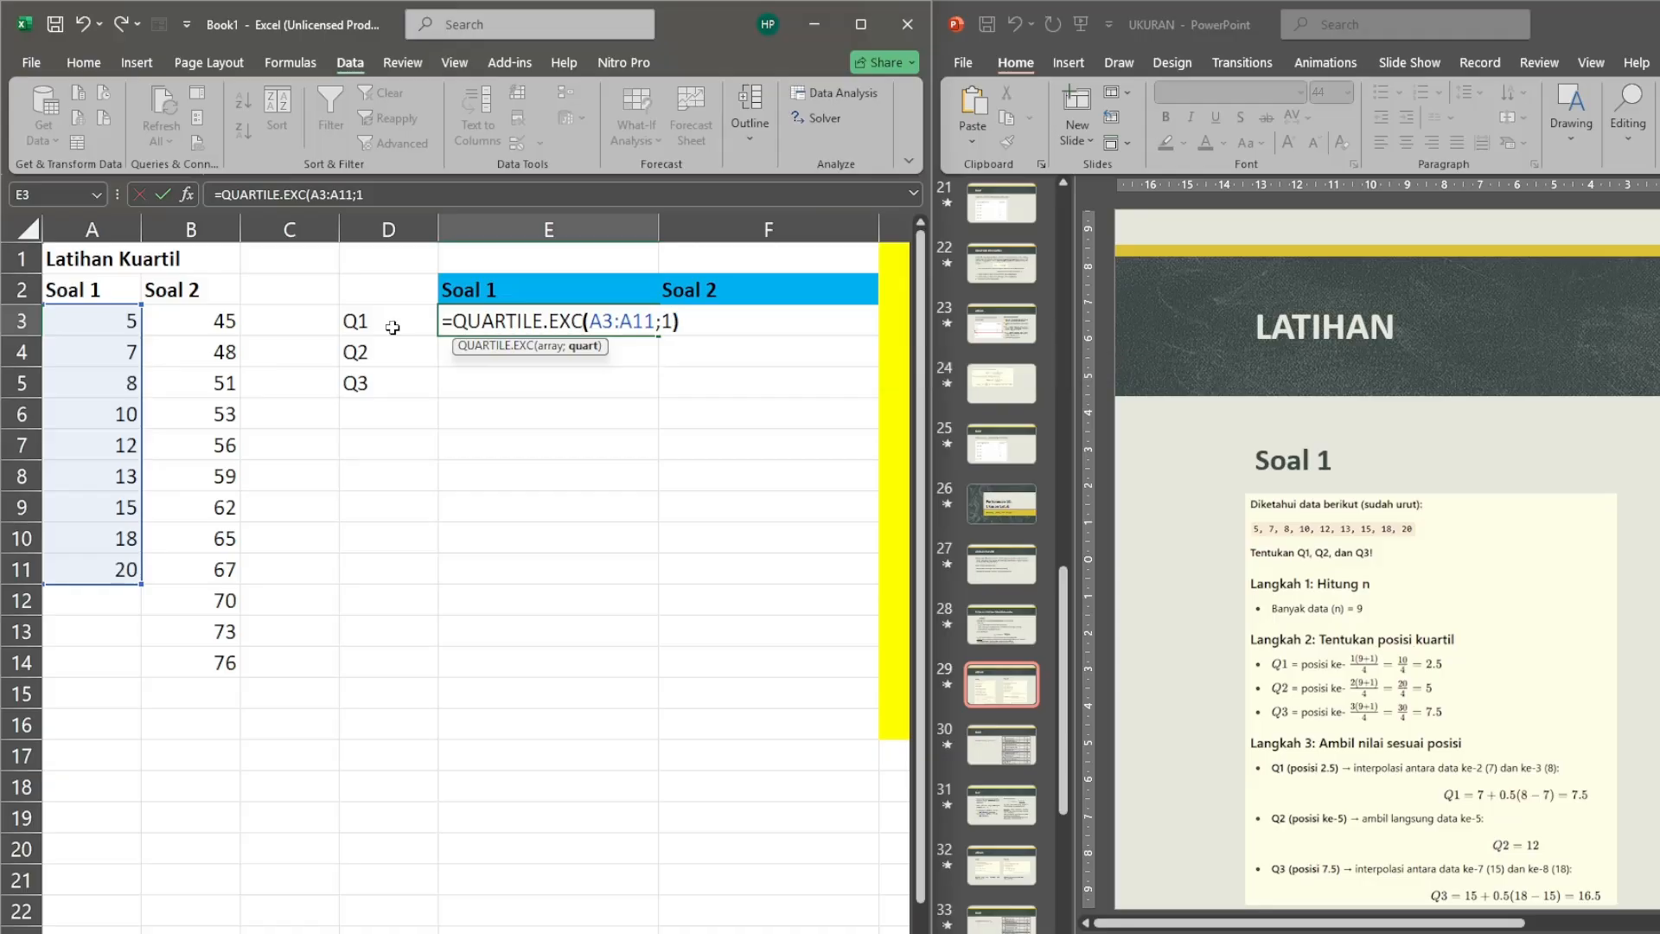
{"action": "key", "text": "Return"}
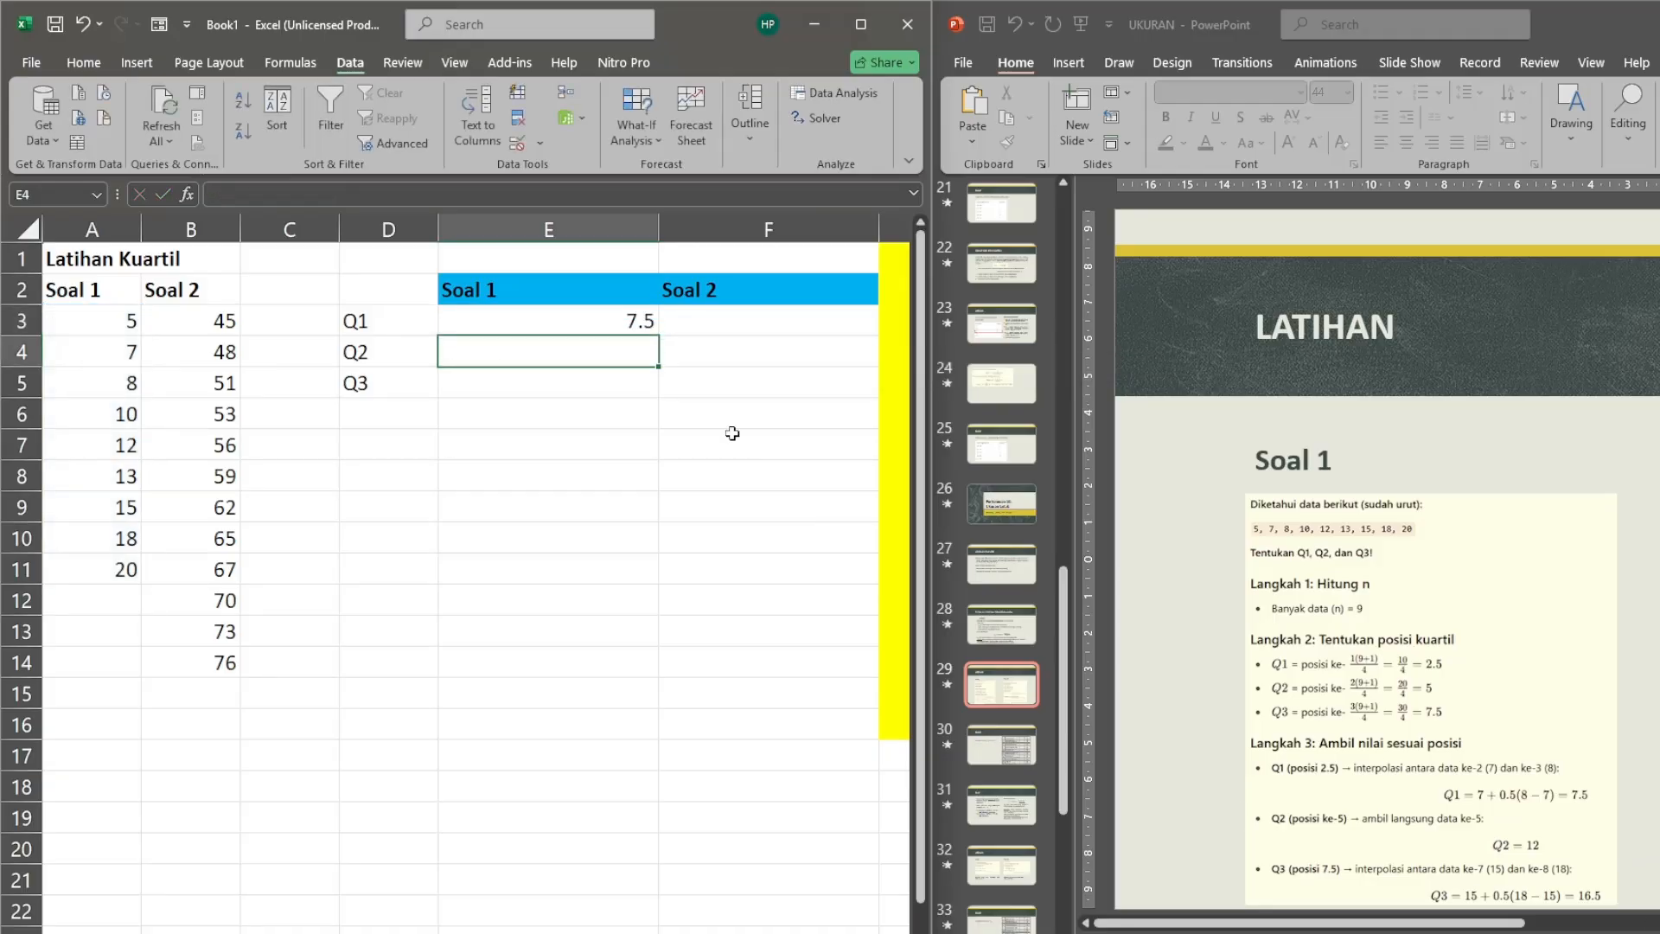
Try the inclusive function in E3 by changing its formula to =QUARTILE.INC(A3:A11;1).
{"action": "left_click", "coordinate": [588, 323]}
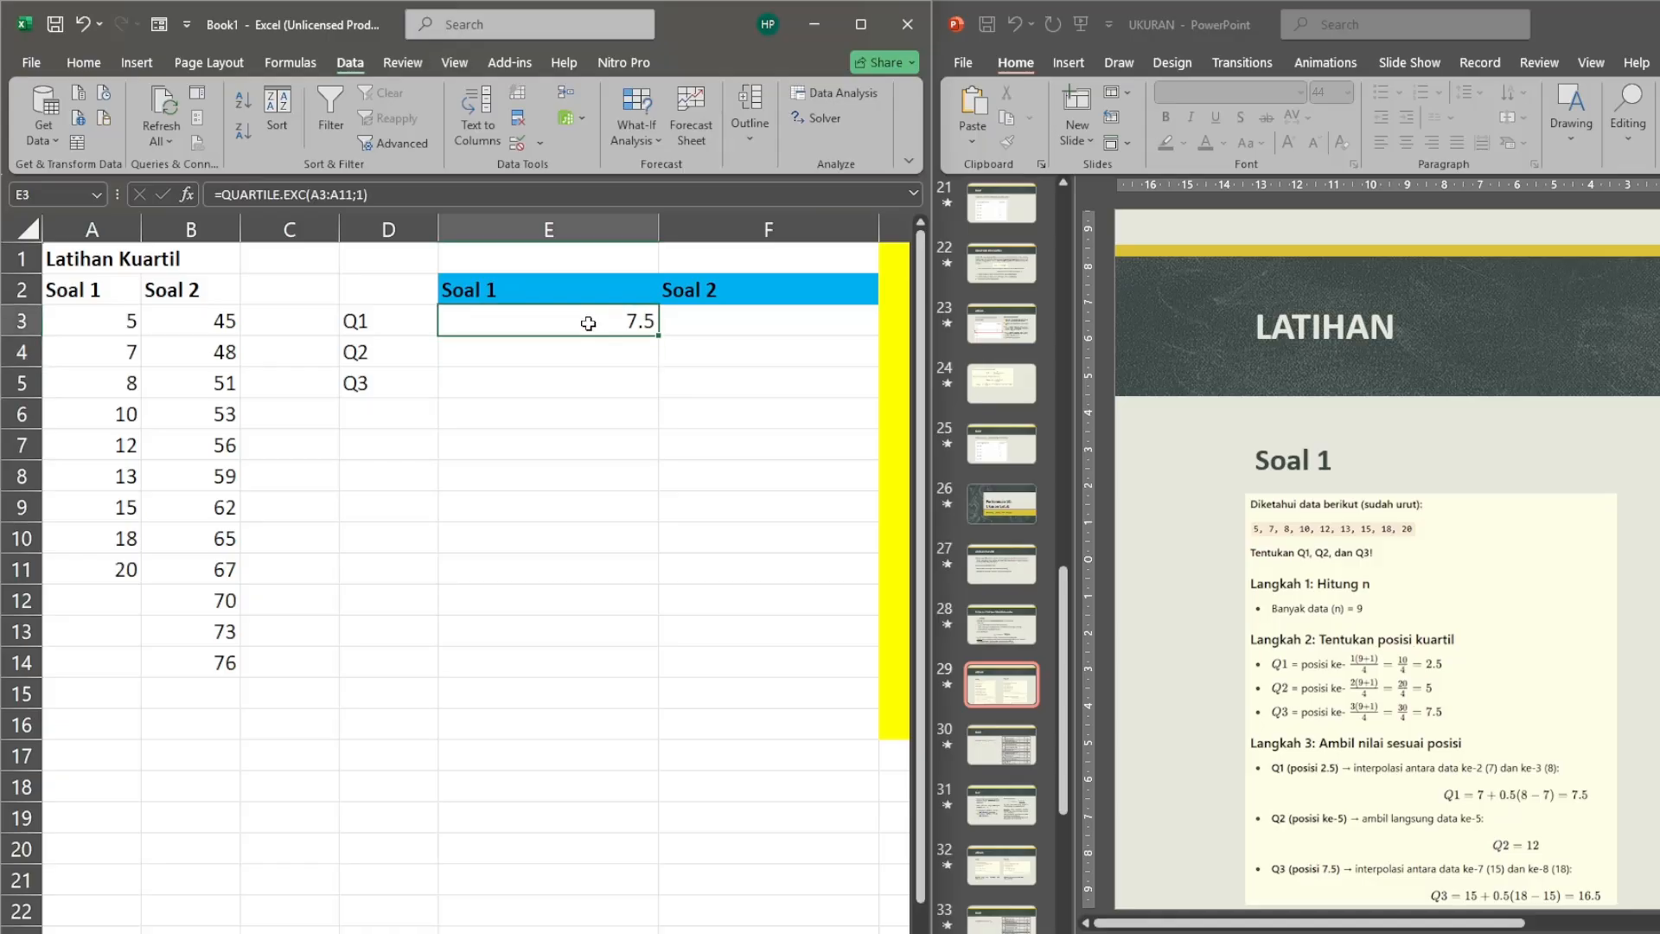
{"action": "left_click", "coordinate": [306, 194]}
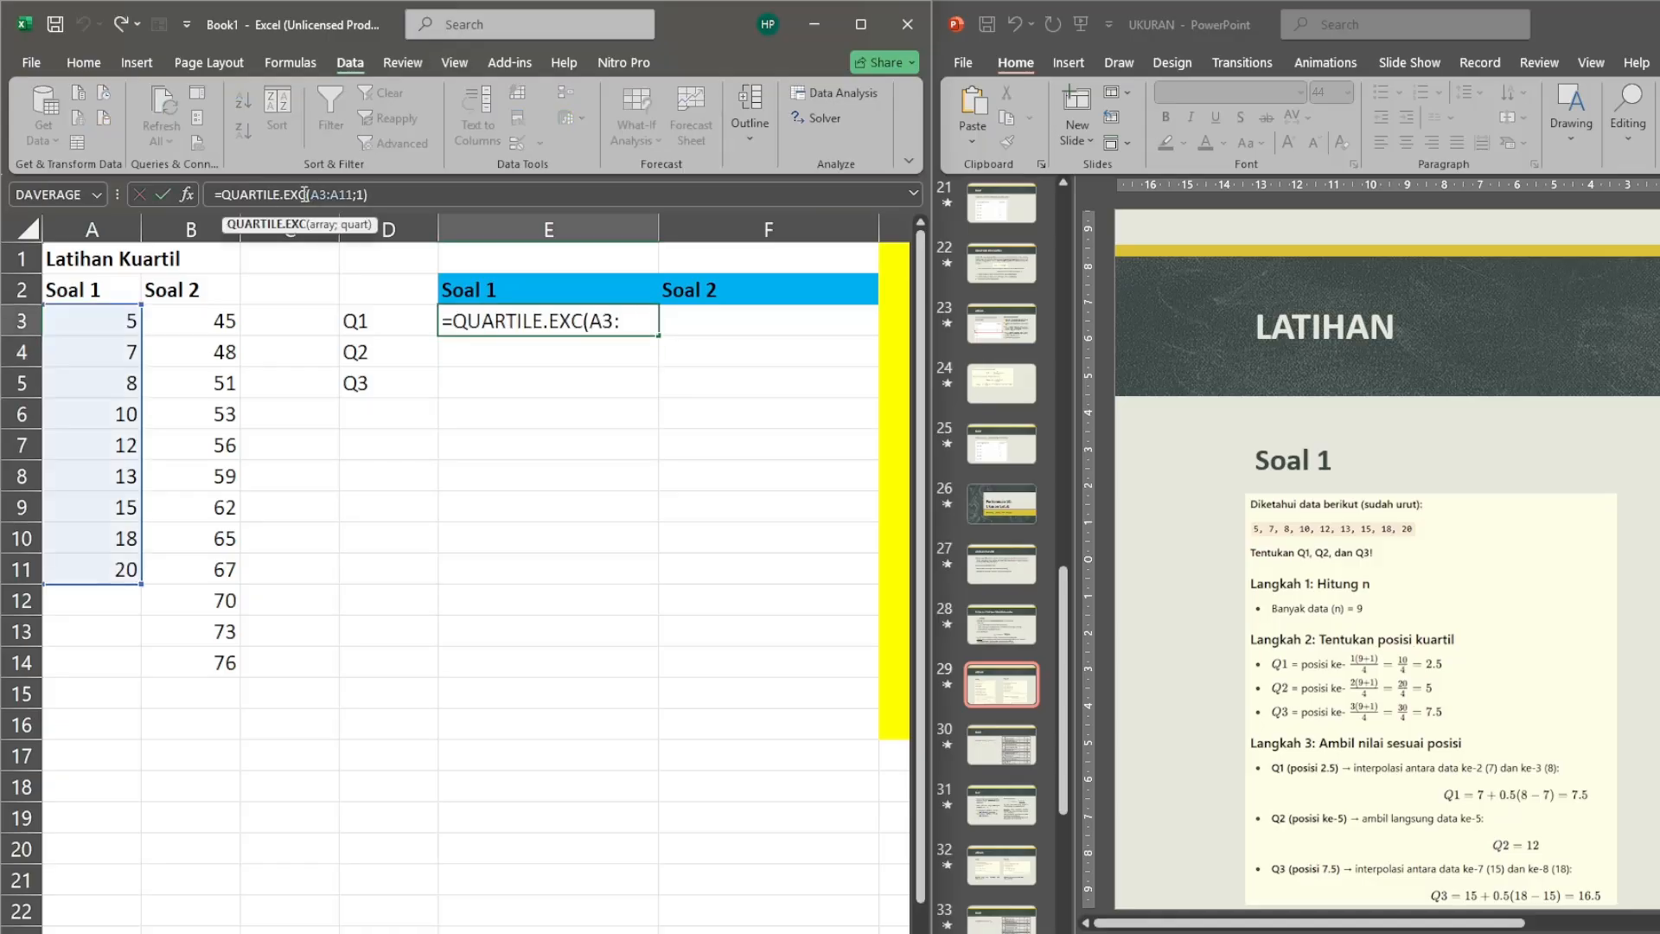
{"action": "key", "text": "BackSpace"}
{"action": "key", "text": "BackSpace"}
{"action": "type", "text": "in"}
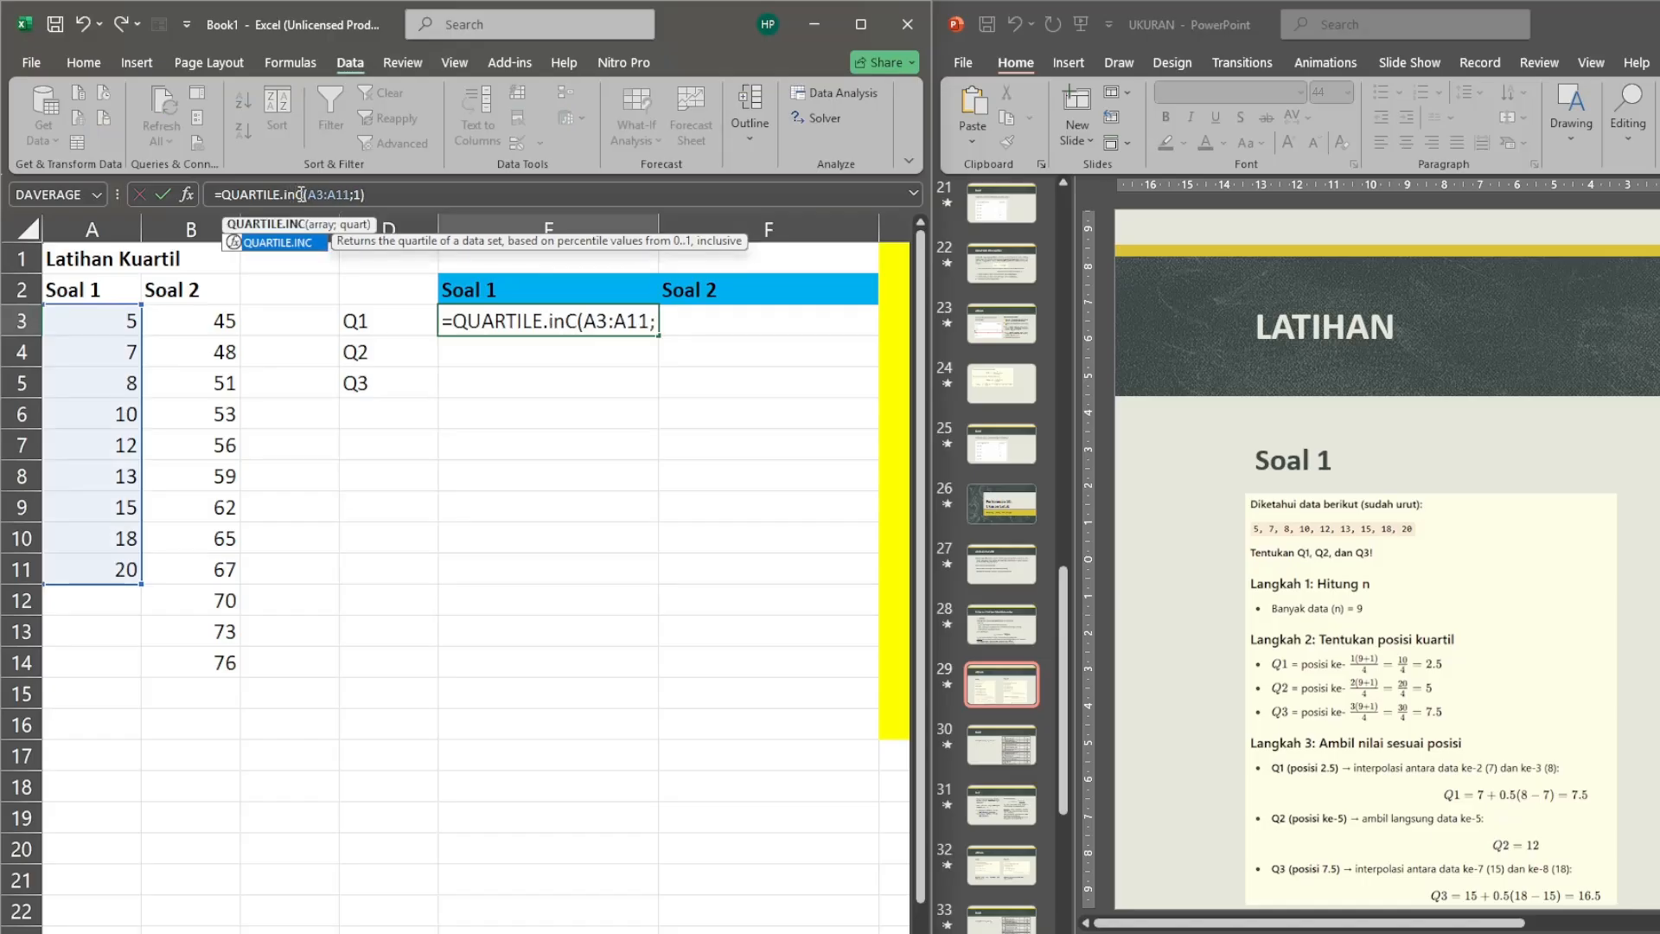
{"action": "key", "text": "Return"}
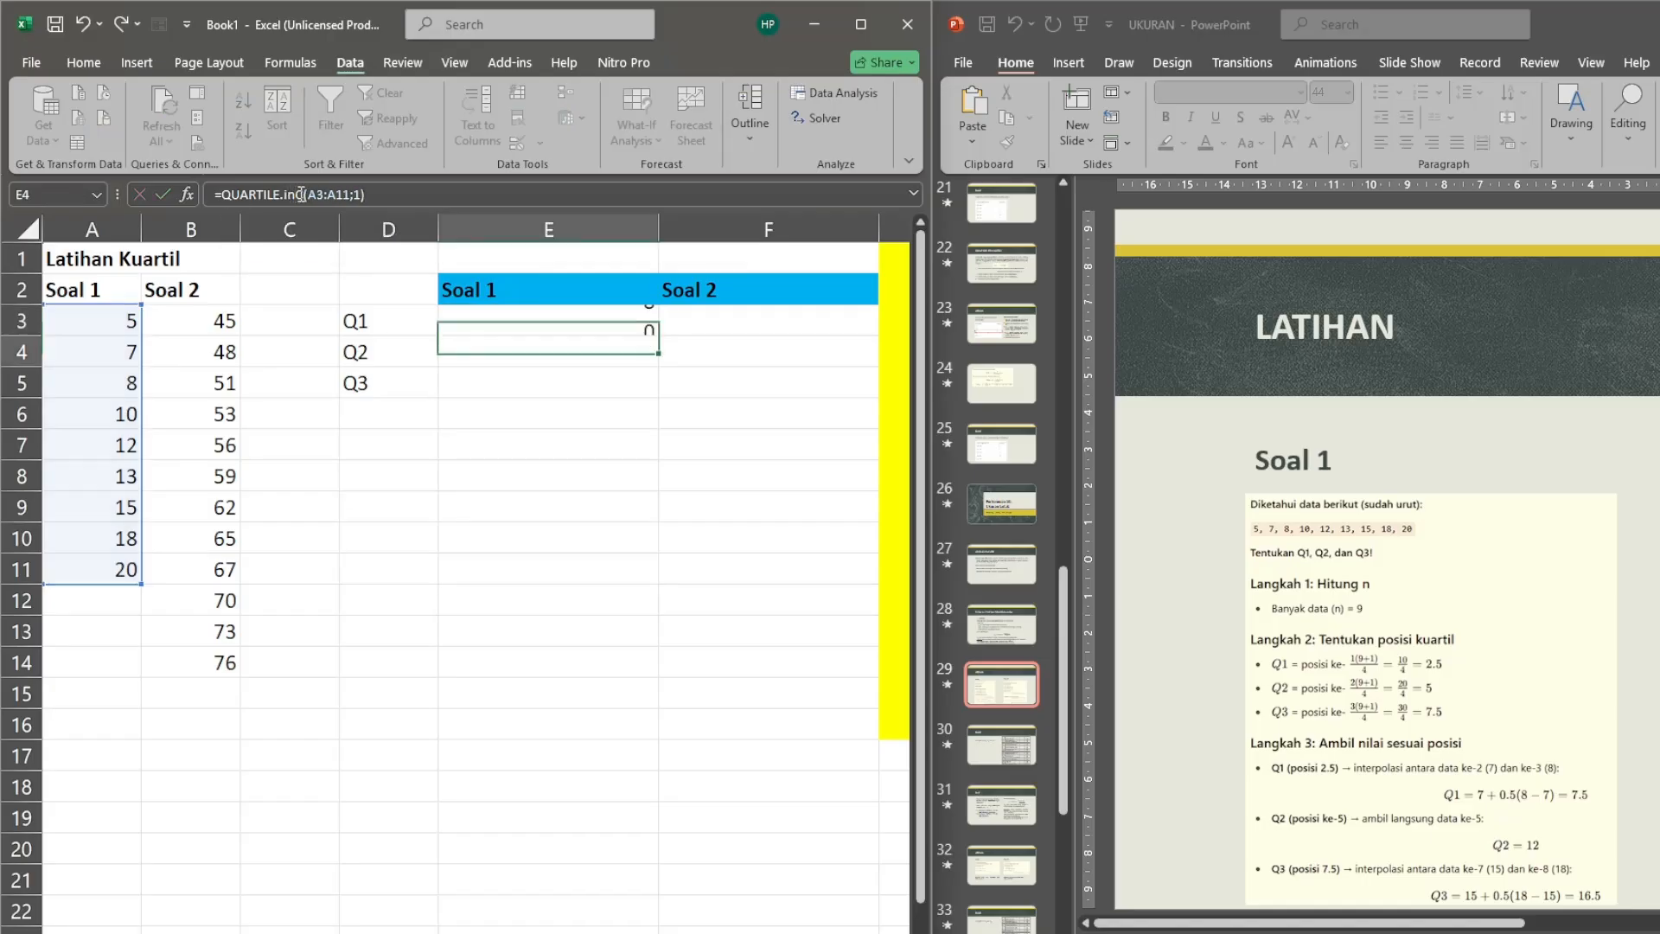
{"action": "key", "text": "Up"}
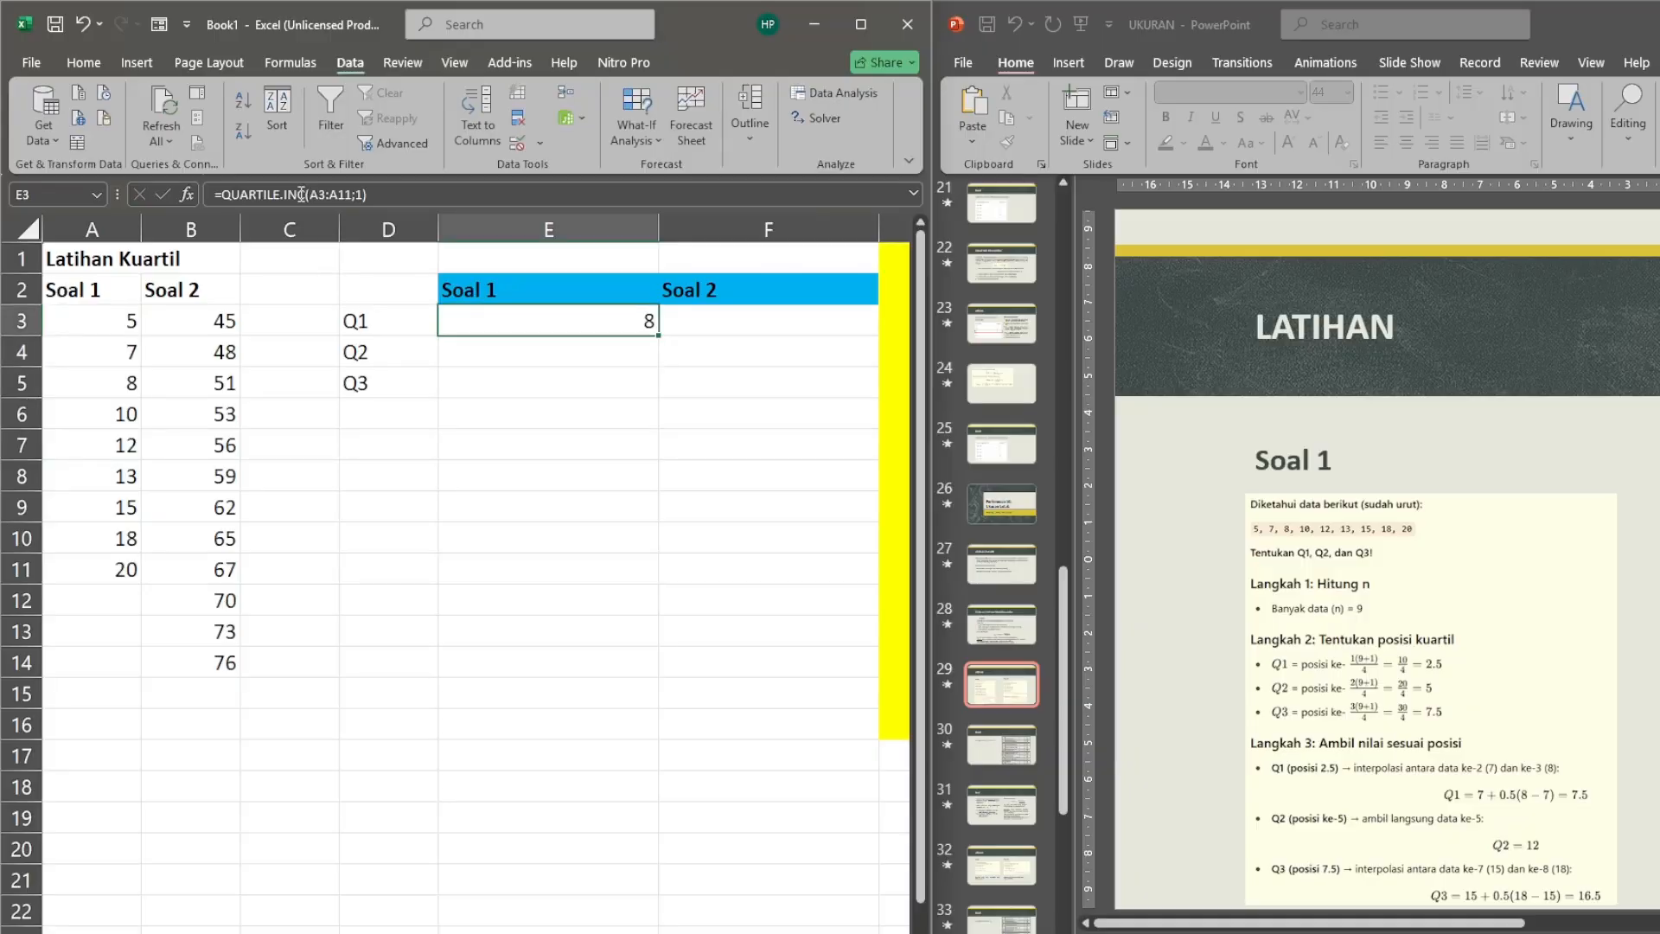
Change the Q1 formula in E3 back to =QUARTILE.EXC(A3:A11;1).
{"action": "left_click", "coordinate": [301, 194]}
{"action": "key", "text": "BackSpace"}
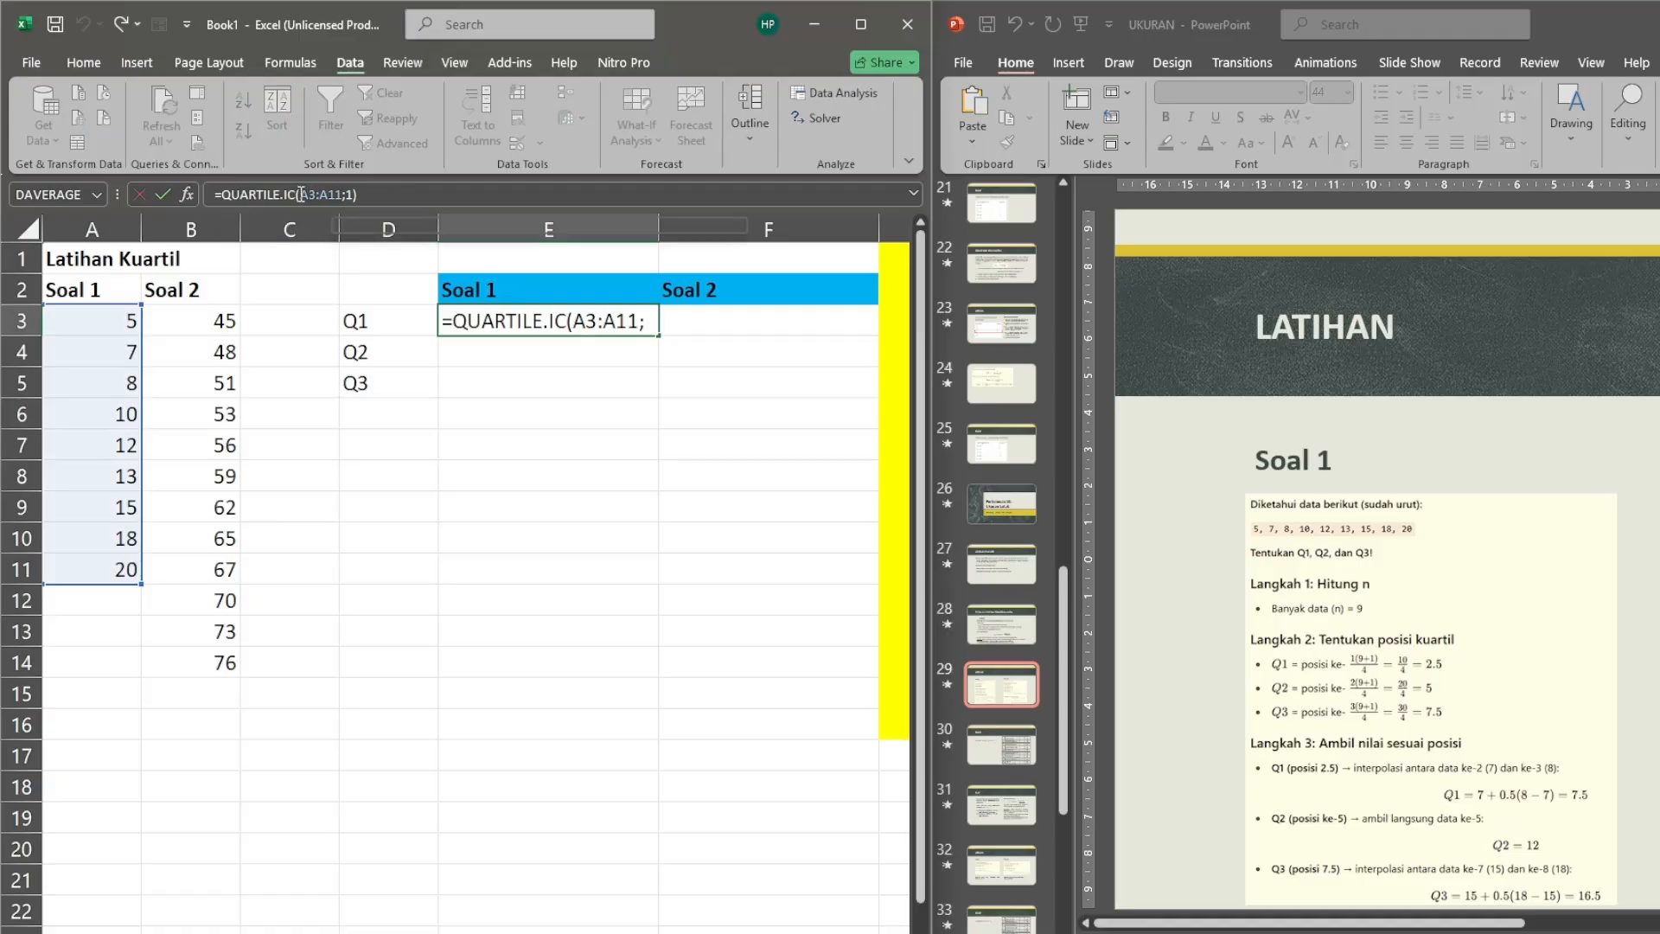
{"action": "key", "text": "BackSpace"}
{"action": "type", "text": "ex"}
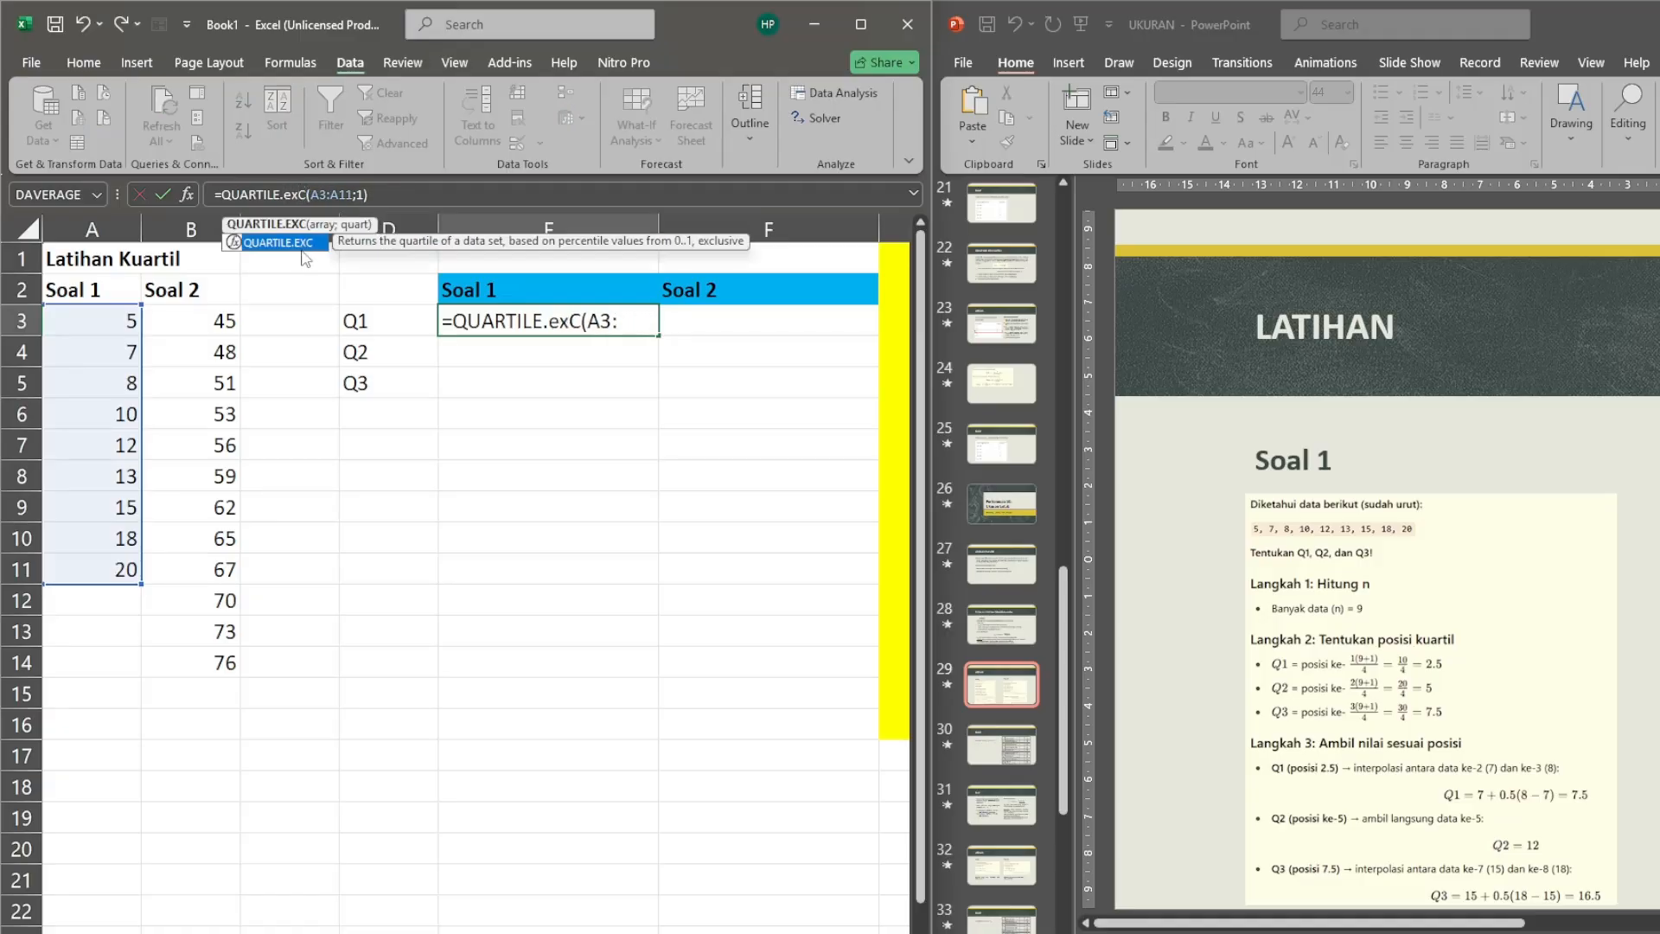
{"action": "key", "text": "Return"}
{"action": "key", "text": "Up"}
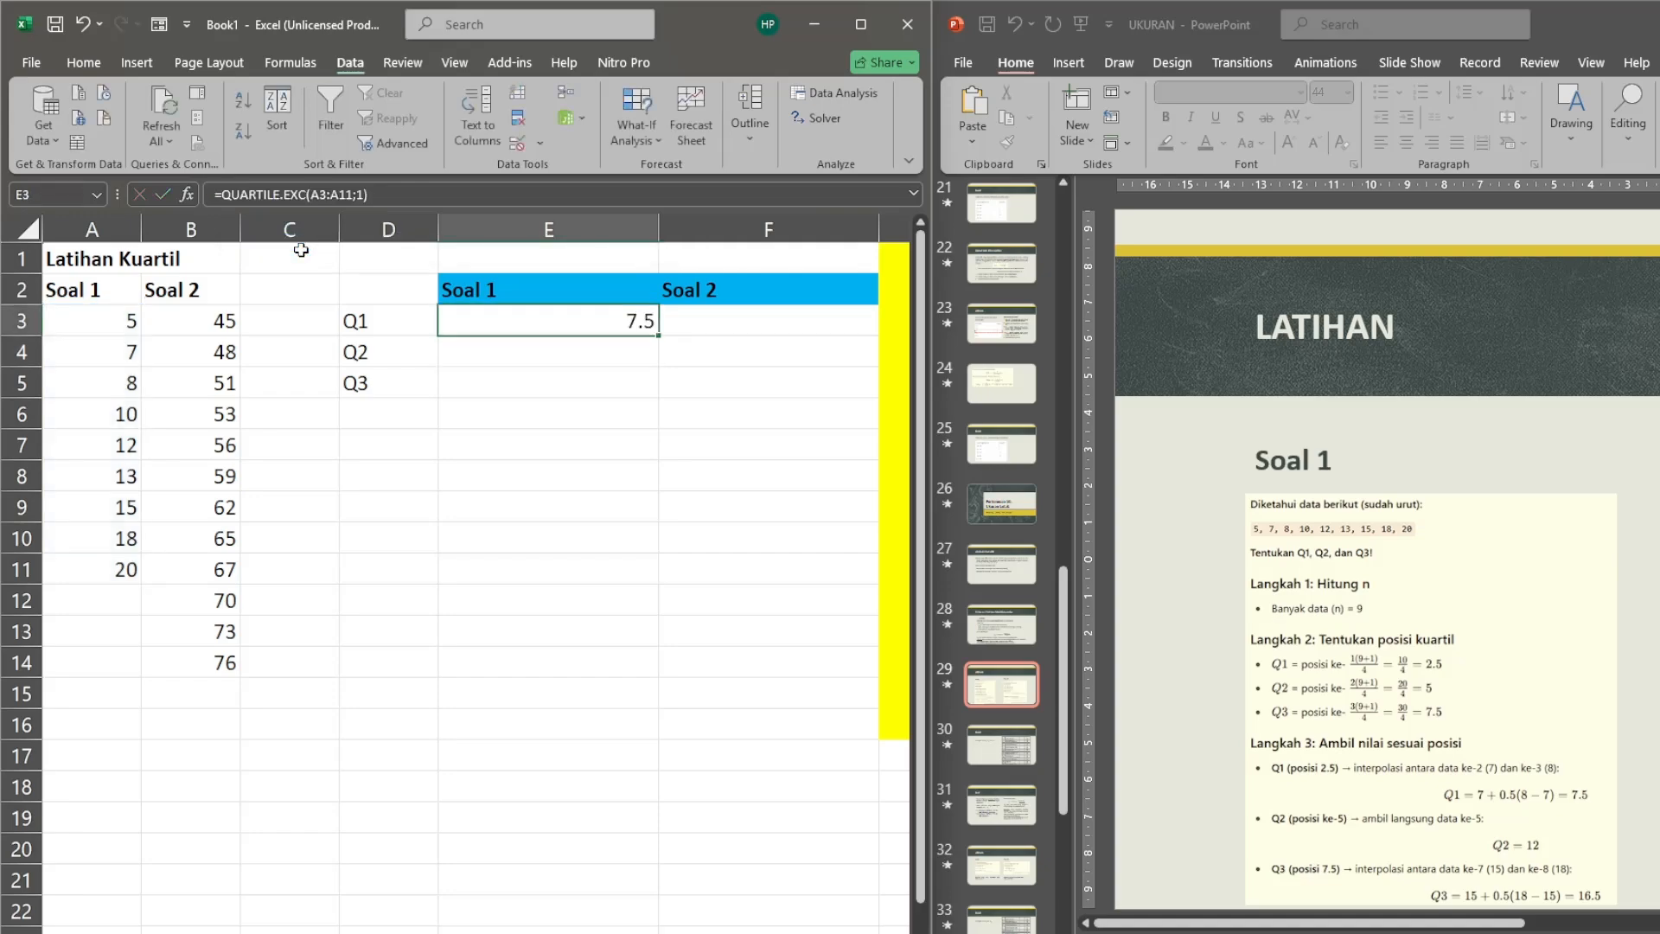
Reuse the Q1 formula in E4 for Q2 of Soal 1, with the quartile argument set to 2: =QUARTILE.EXC(A3:A11;2).
{"action": "left_click", "coordinate": [403, 199]}
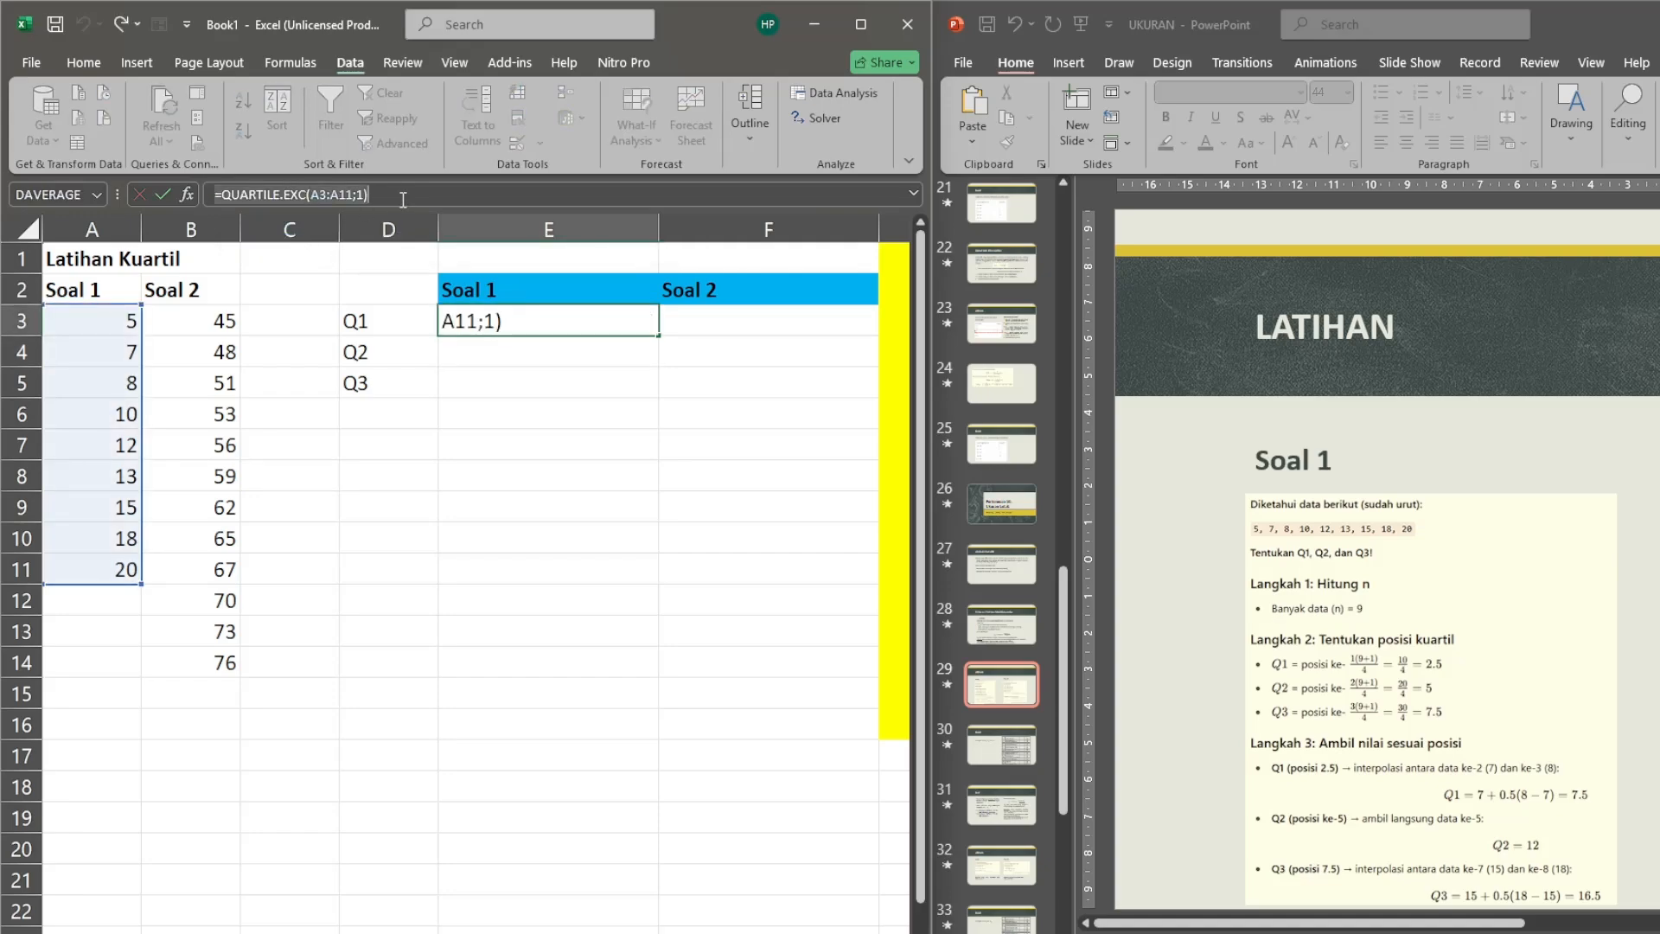
{"action": "key", "text": "Return"}
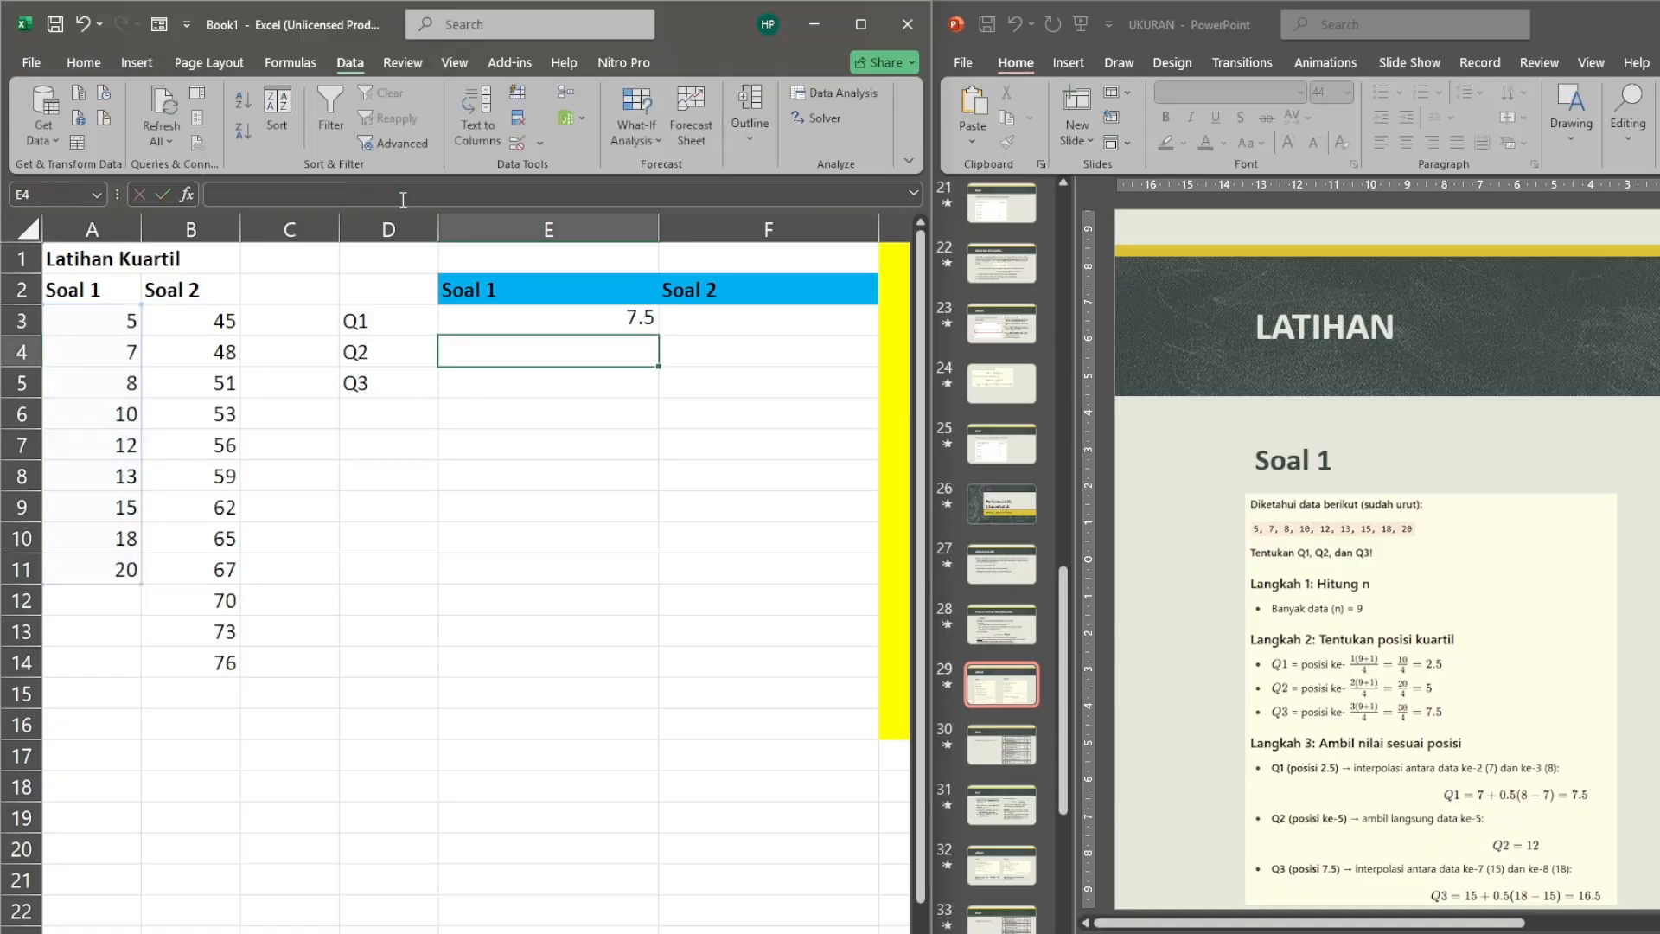
{"action": "left_click", "coordinate": [403, 200]}
{"action": "type", "text": "=QUARTILE.EXC(A3:A11;1)"}
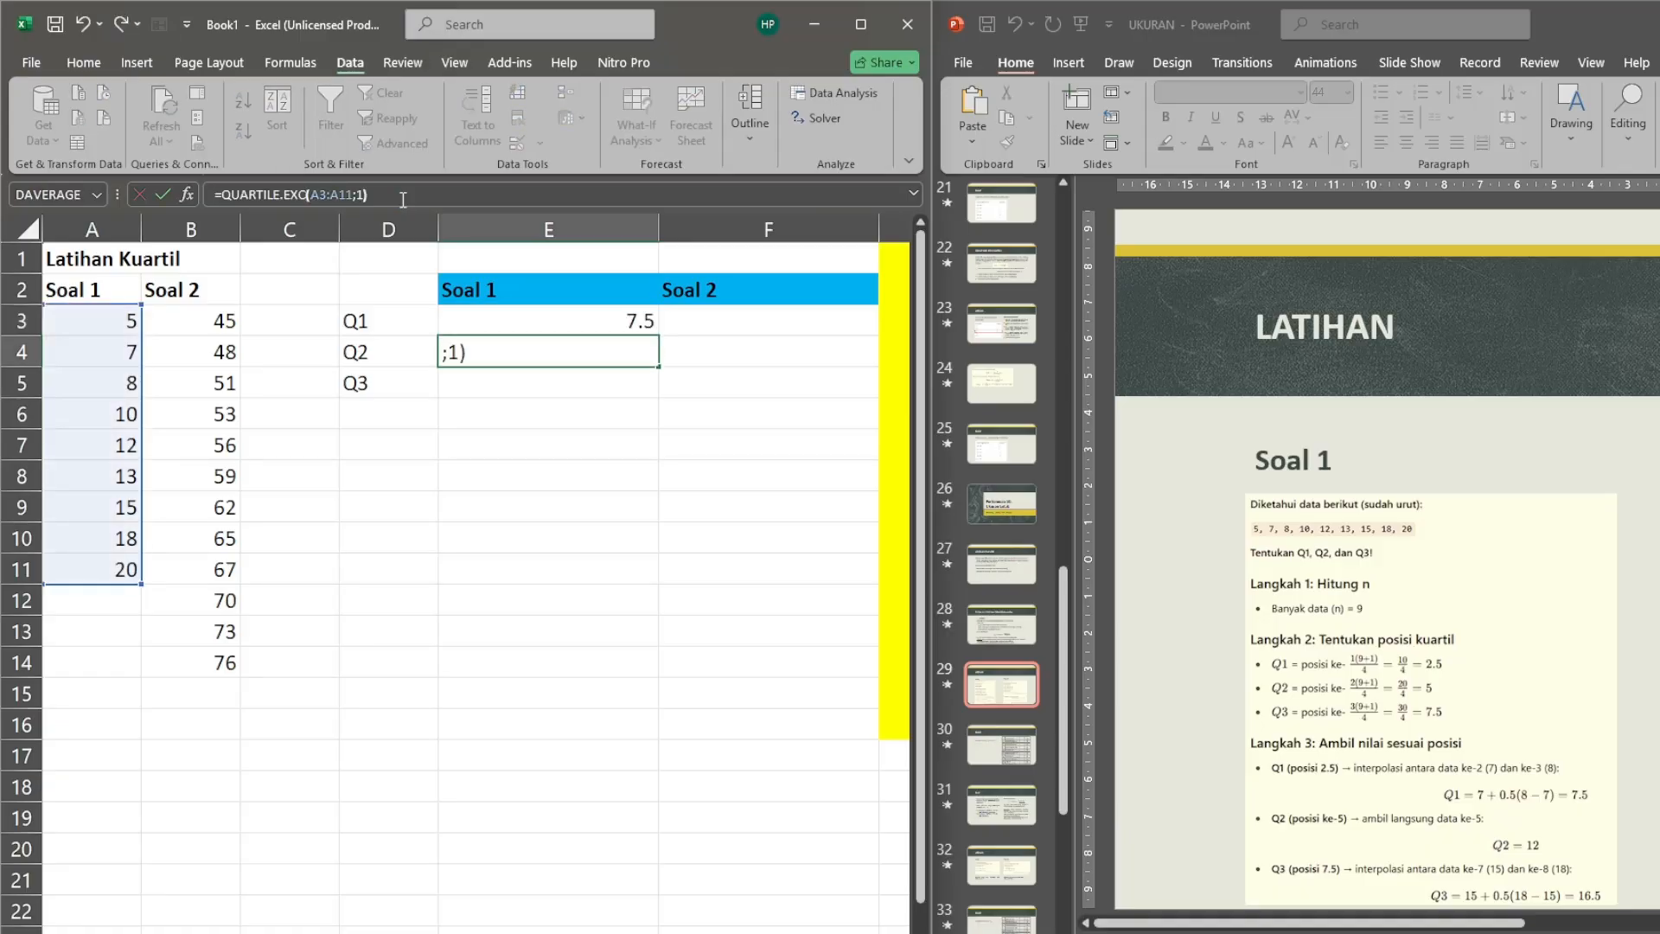
{"action": "key", "text": "Left"}
{"action": "key", "text": "BackSpace"}
{"action": "type", "text": "2"}
{"action": "key", "text": "Return"}
{"action": "key", "text": "Up"}
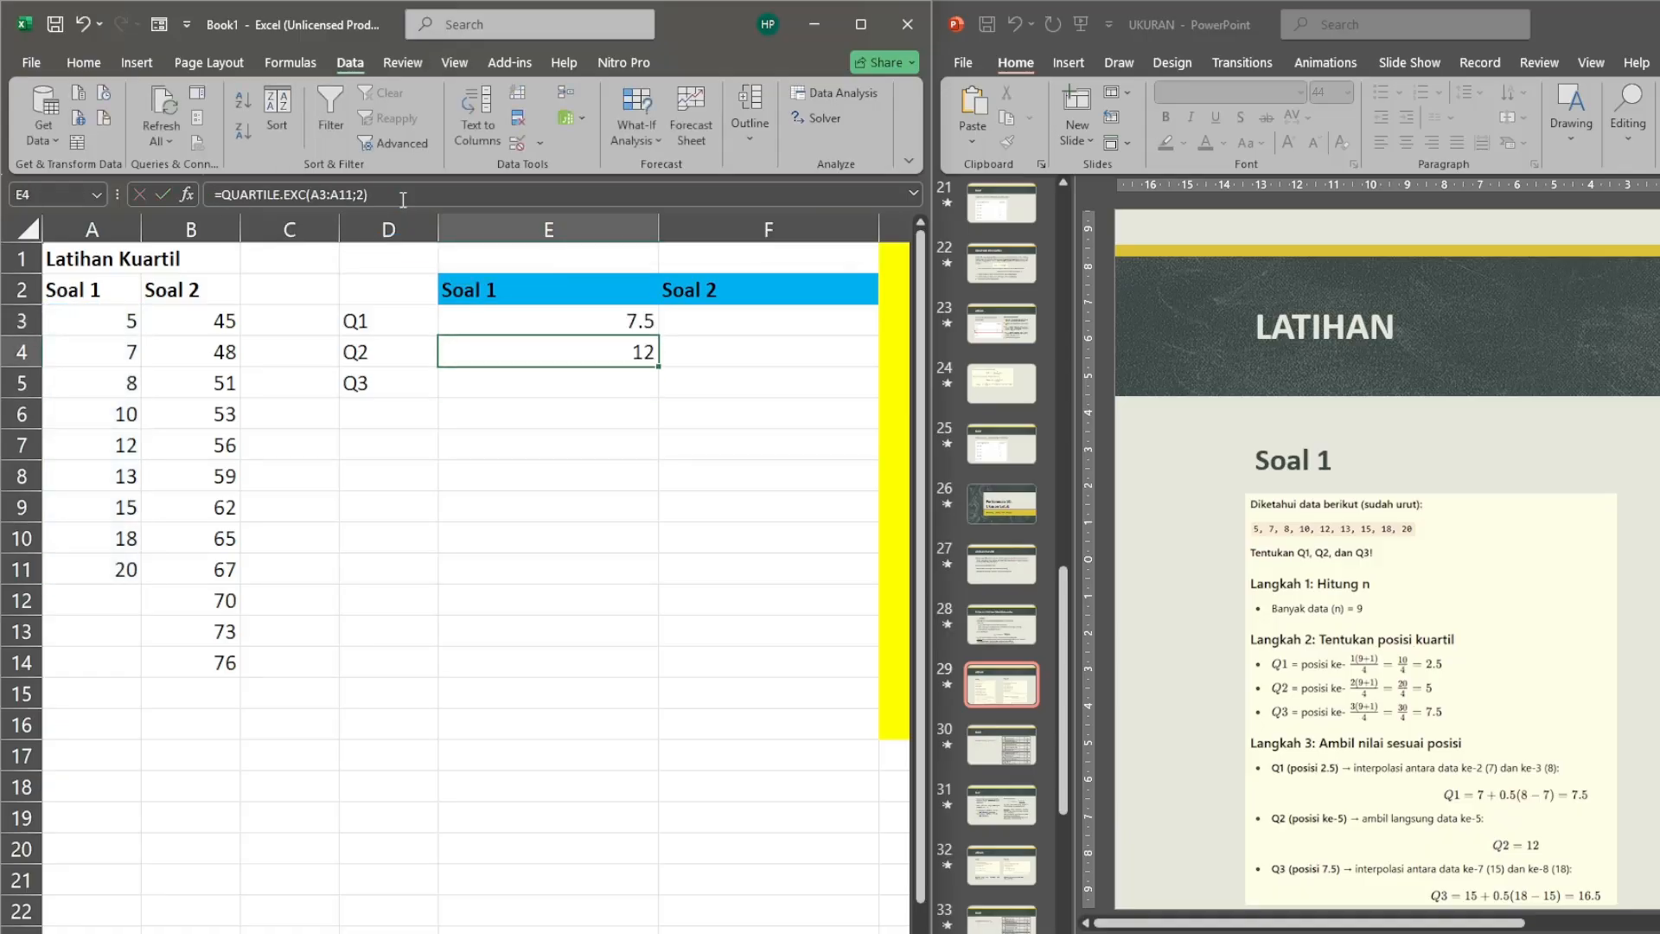
Reuse the Q2 formula in E5 for Q3 of Soal 1, with the quartile argument set to 3: =QUARTILE.EXC(A3:A11;3).
{"action": "left_click", "coordinate": [403, 199]}
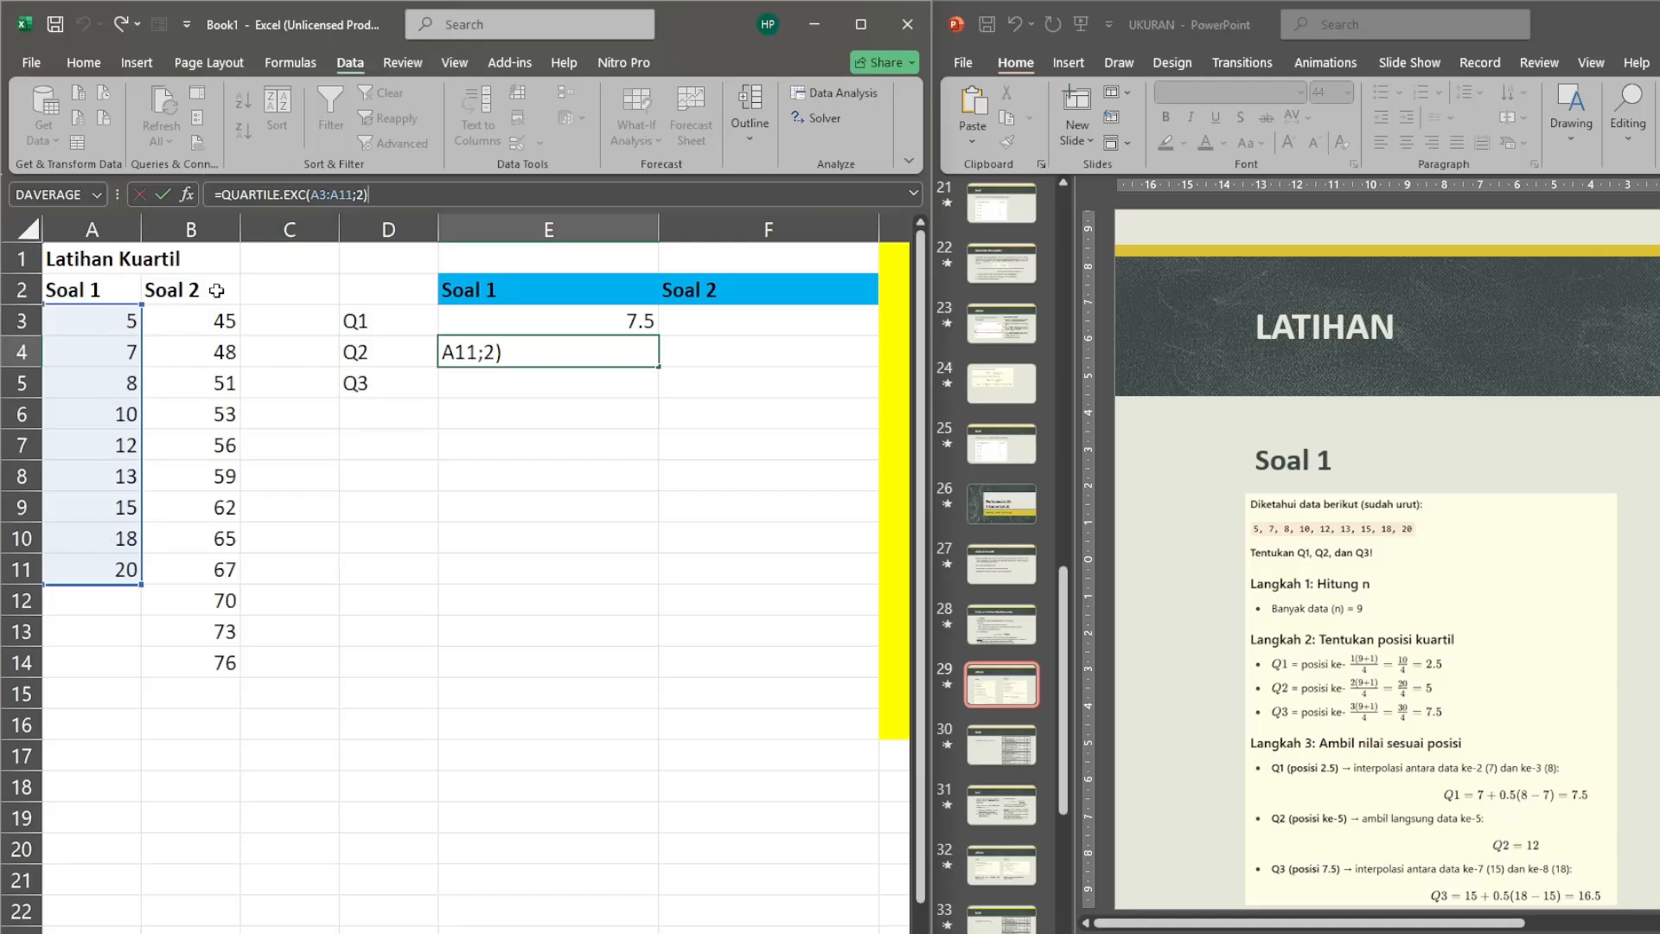
{"action": "key", "text": "Return"}
{"action": "key", "text": "Up"}
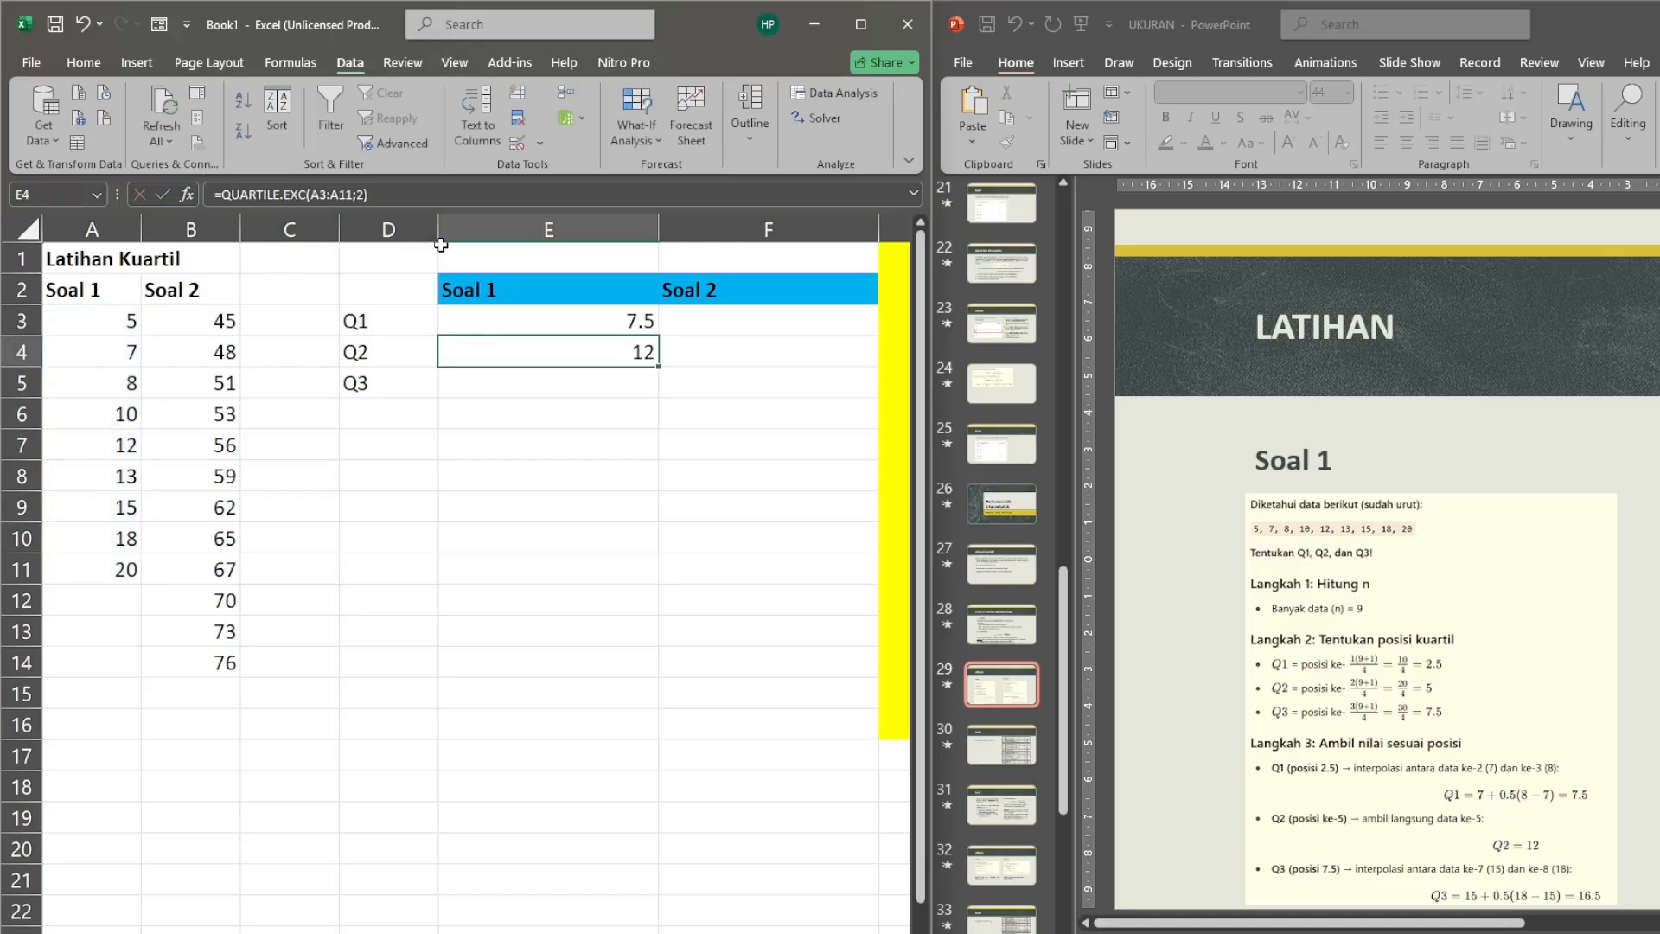
{"action": "left_click", "coordinate": [406, 189]}
{"action": "key", "text": "Return"}
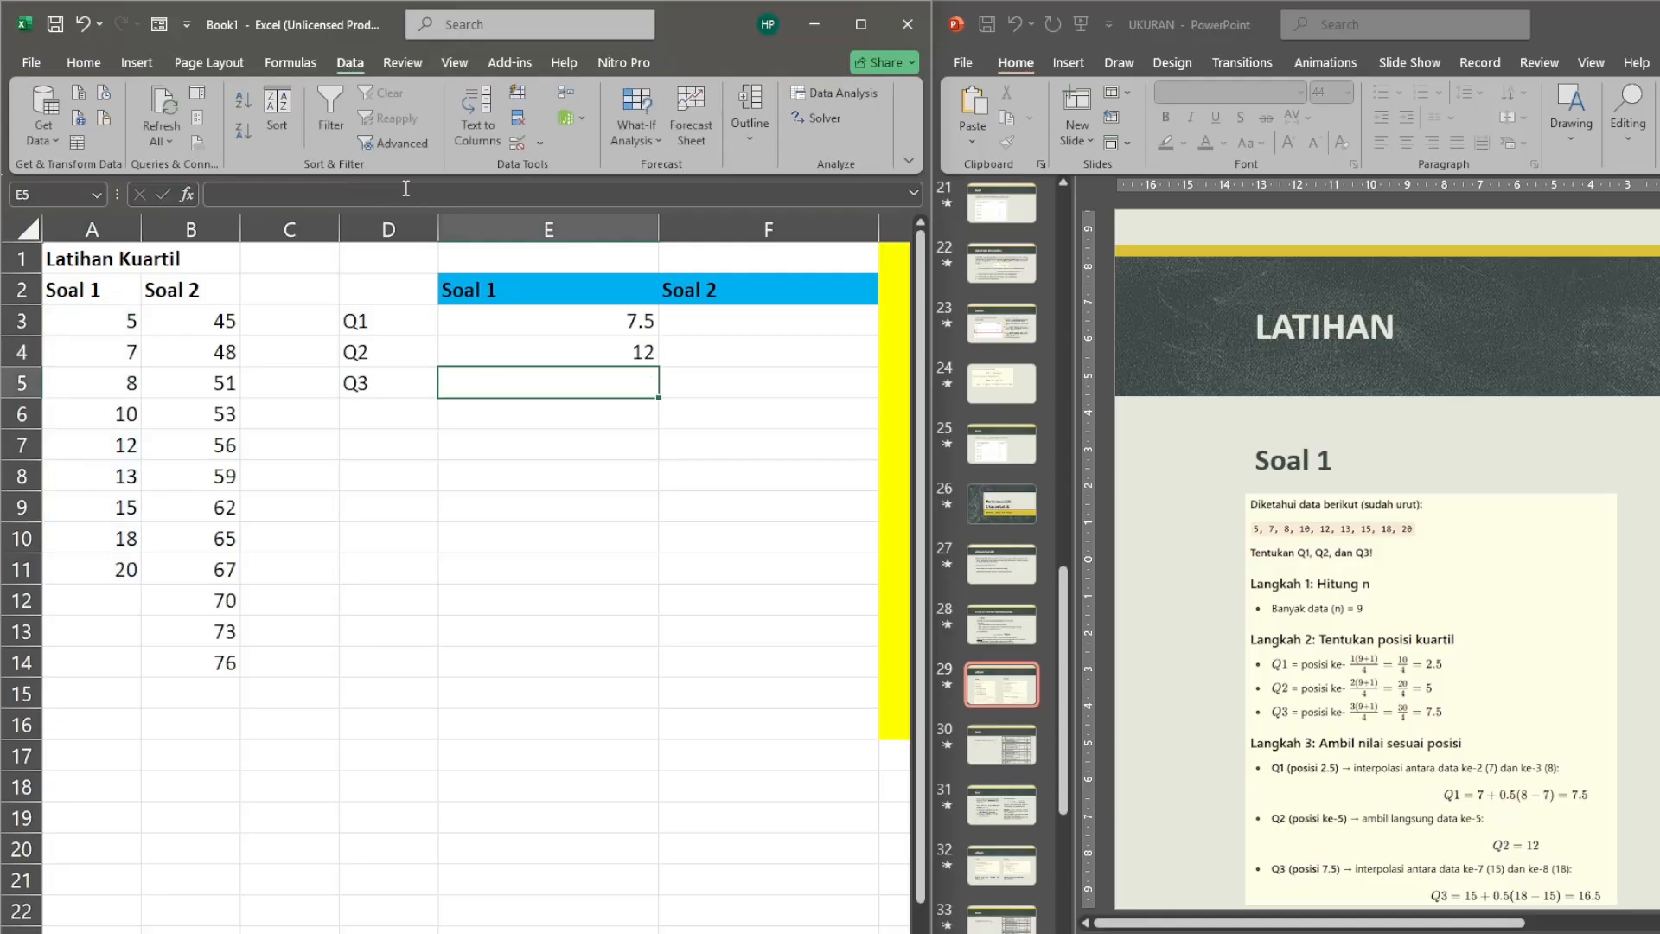
{"action": "left_click", "coordinate": [405, 189]}
{"action": "type", "text": "=QUARTILE.EXC(A3:A11;2)"}
{"action": "key", "text": "Left"}
{"action": "key", "text": "BackSpace"}
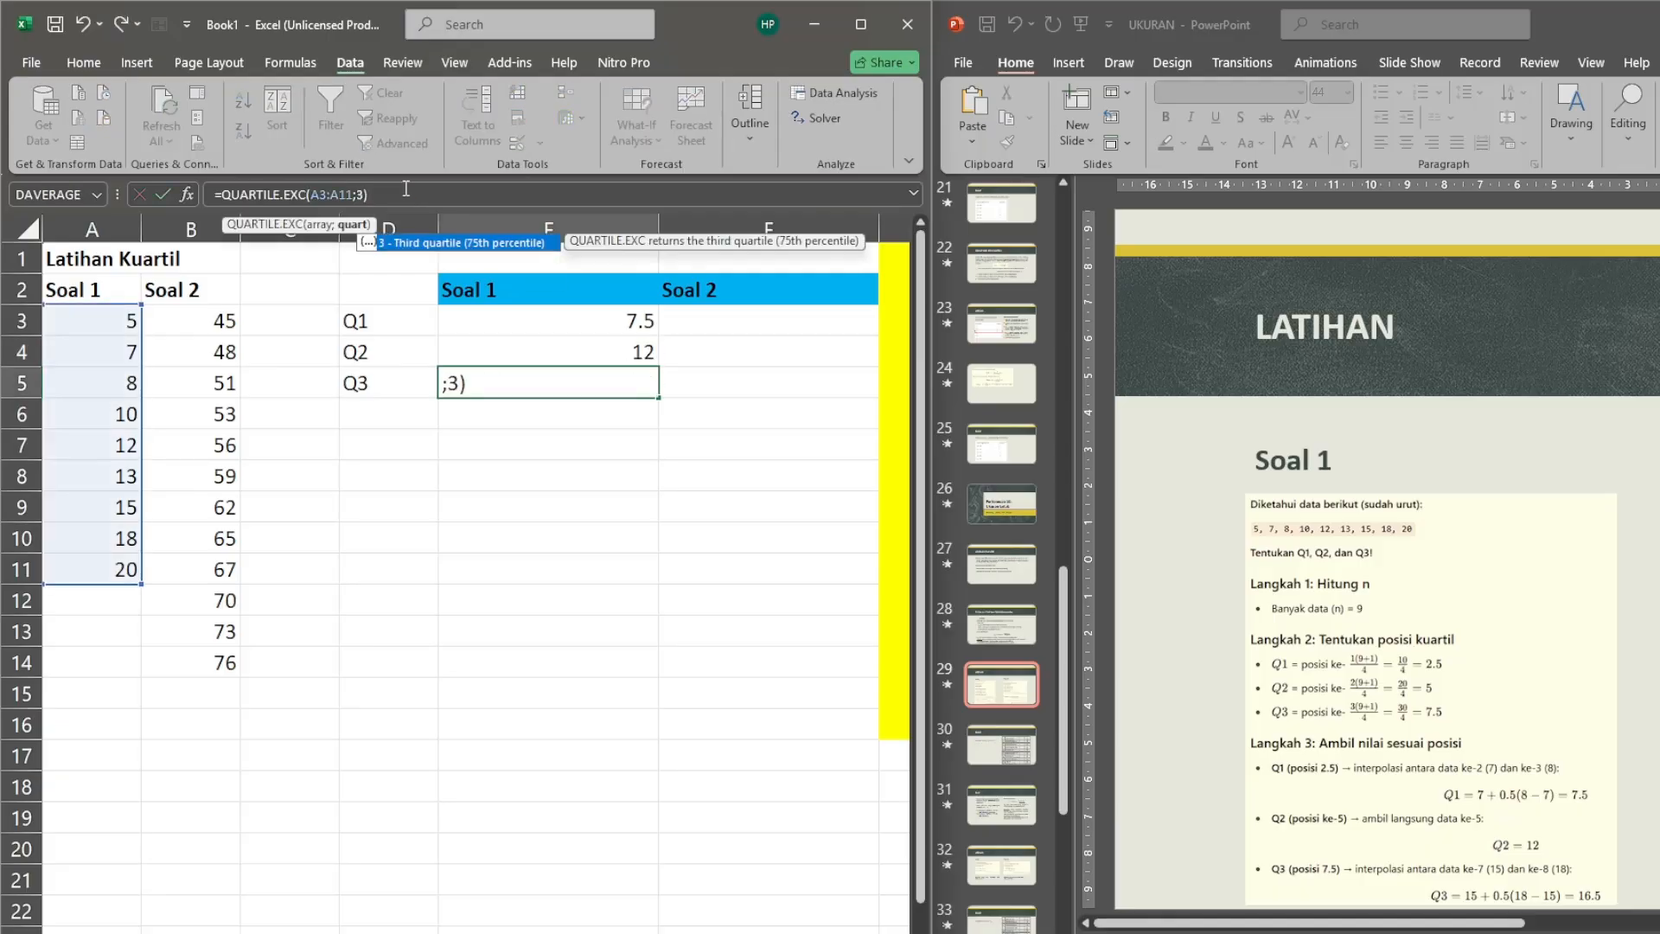
{"action": "type", "text": "3"}
{"action": "key", "text": "Return"}
{"action": "key", "text": "Up"}
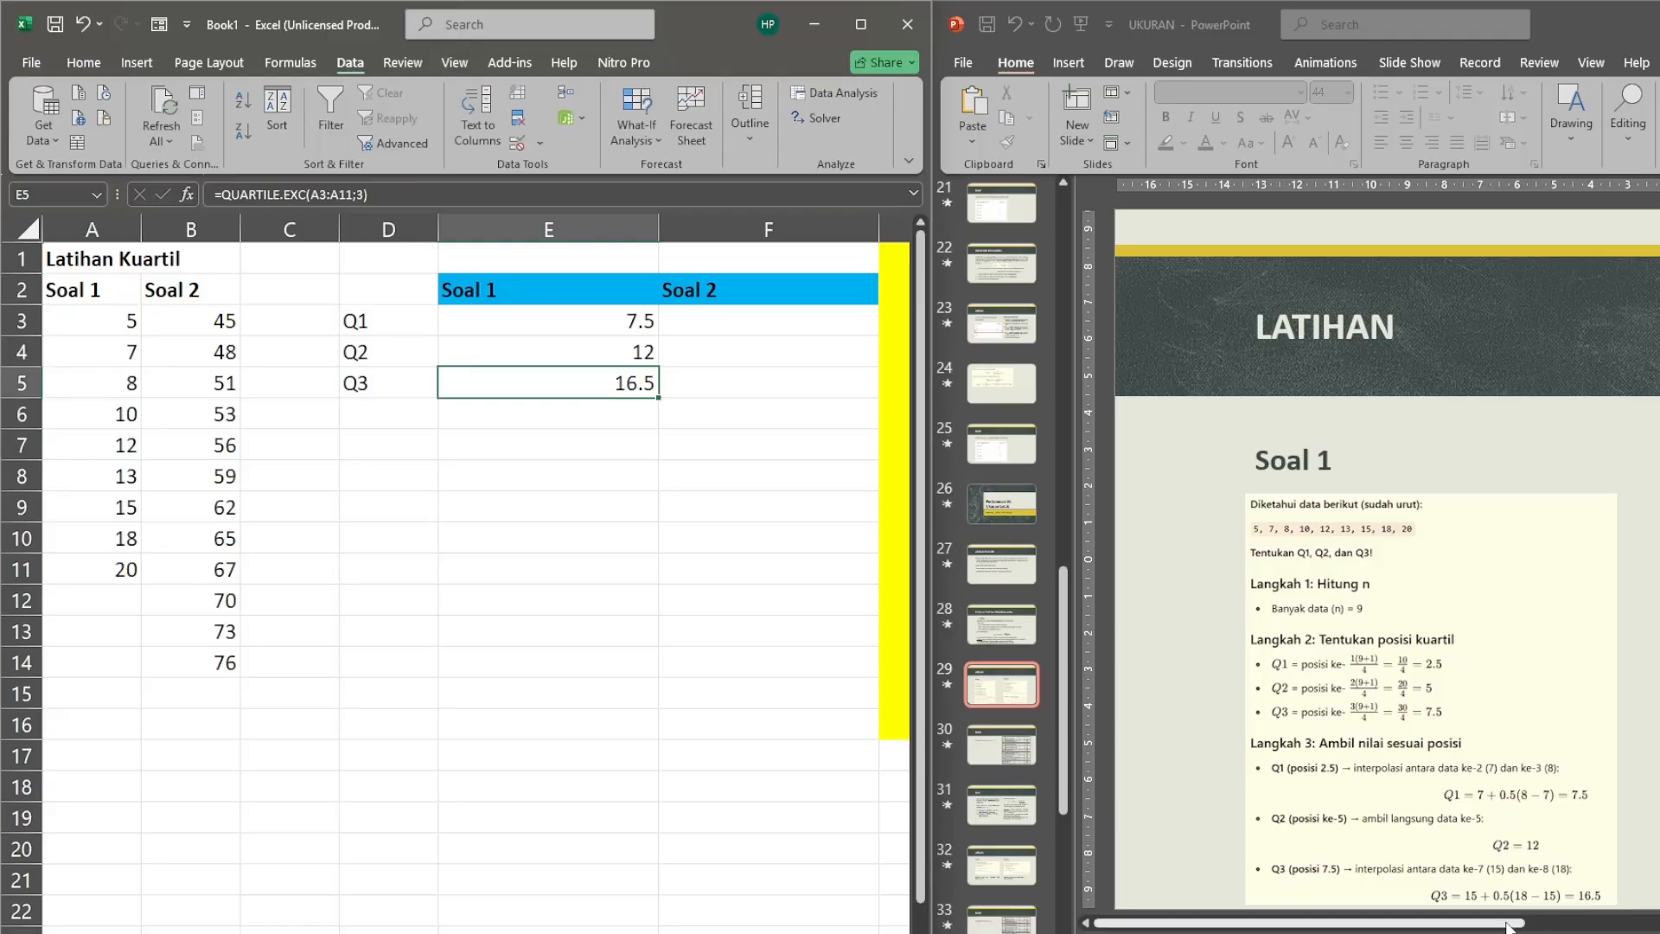
Bring the worked Soal 2 answers into view on the LATIHAN slide.
{"action": "left_click", "coordinate": [1647, 928]}
{"action": "left_click", "coordinate": [1647, 925]}
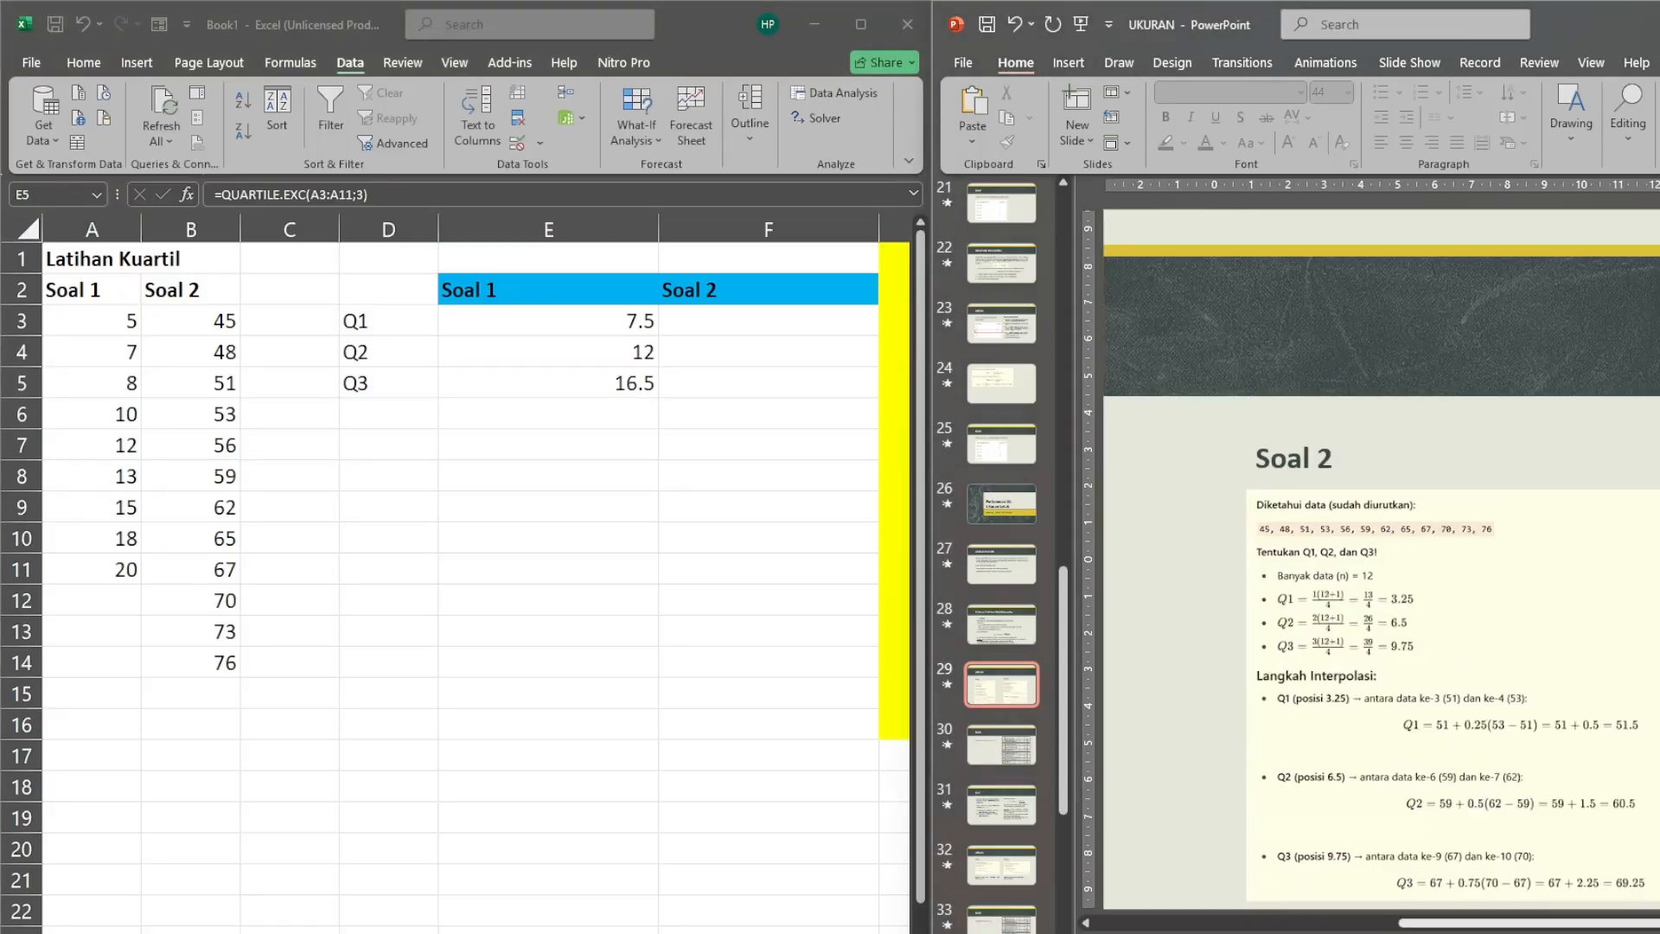
{"action": "left_click", "coordinate": [696, 314]}
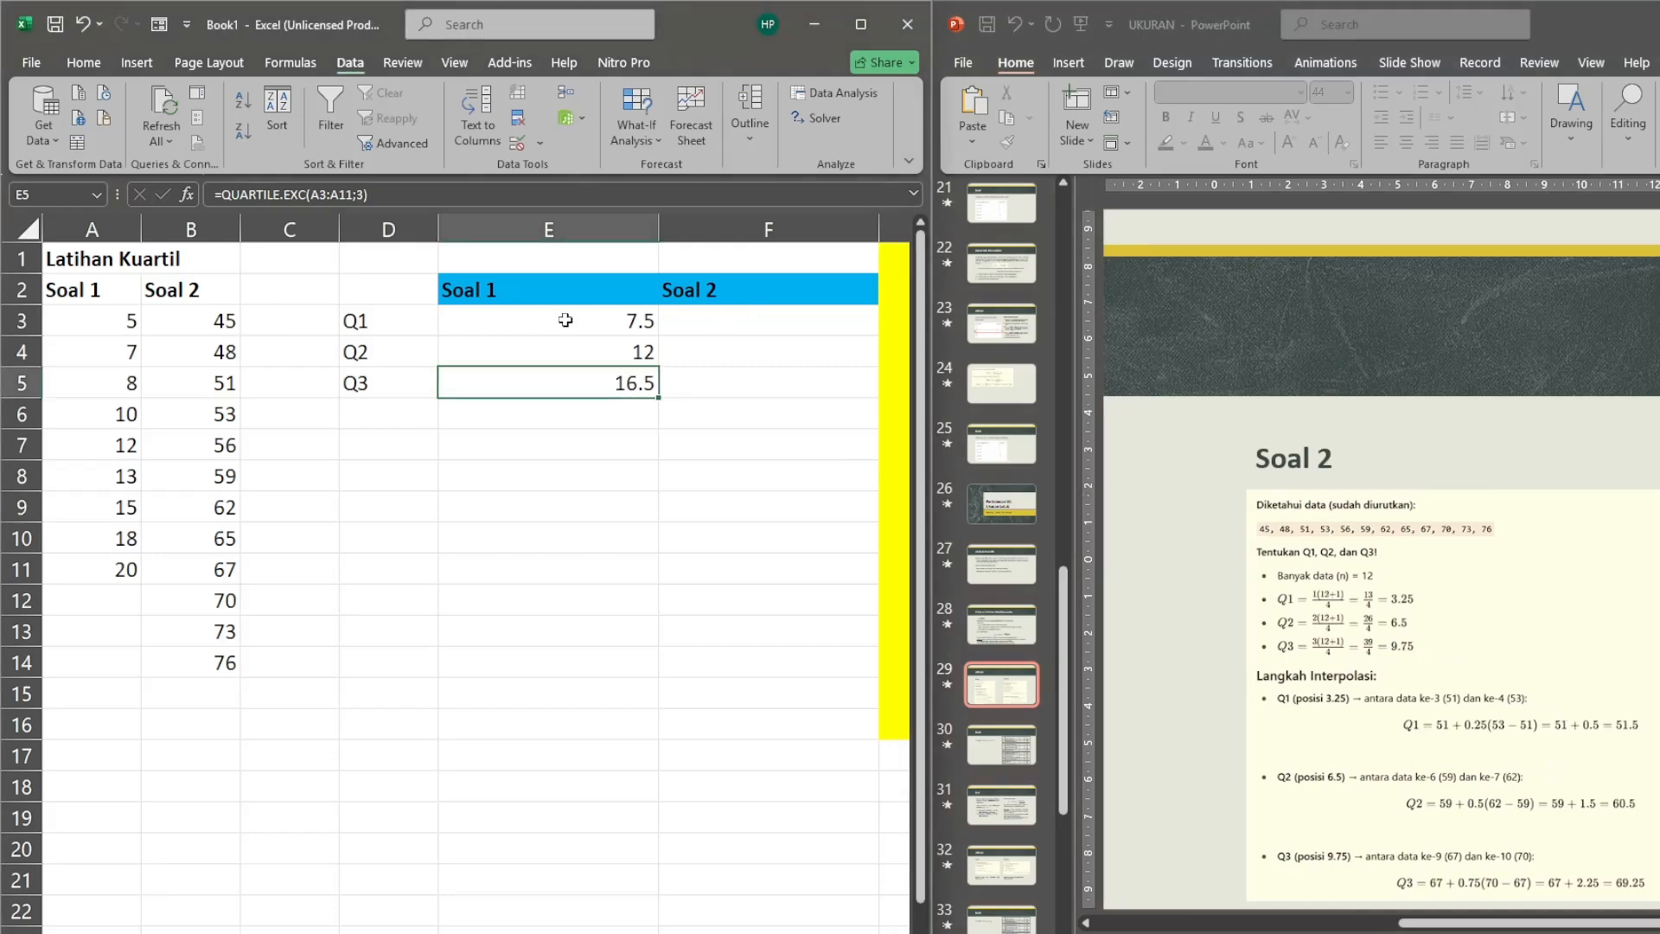
{"action": "left_click", "coordinate": [693, 323]}
Go through the Soal 2 data in column B from B3 downward, comparing it with the slide.
{"action": "left_click", "coordinate": [219, 320]}
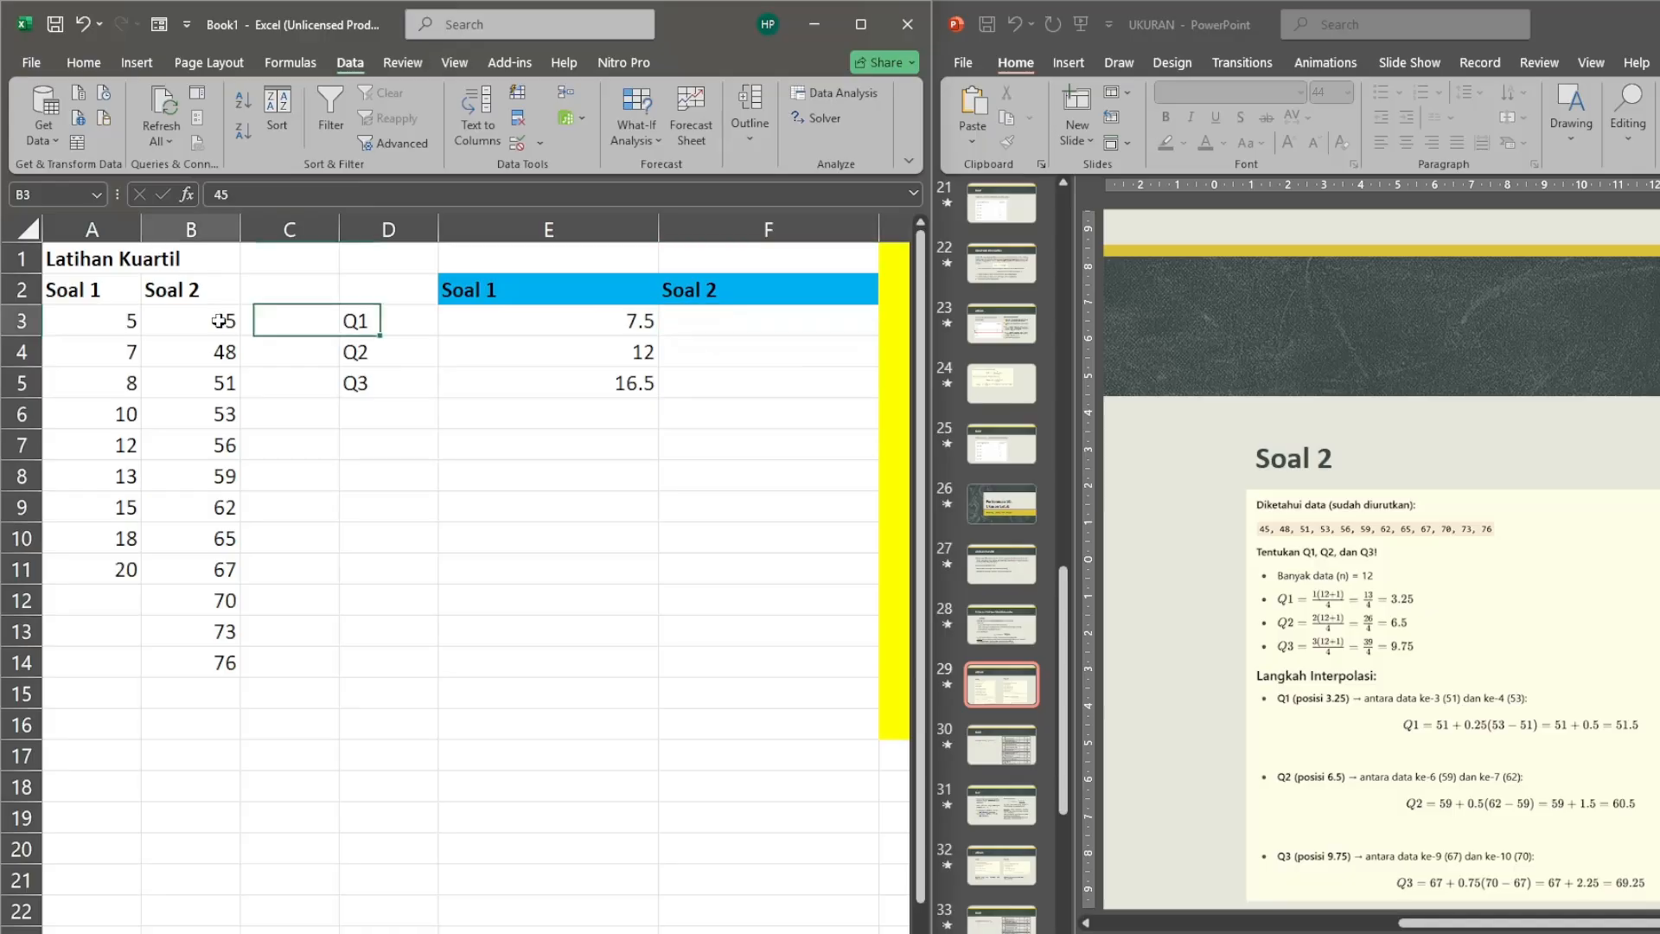
{"action": "key", "text": "Down"}
{"action": "key", "text": "Down"}
{"action": "key", "text": "Down"}
{"action": "key", "text": "Down"}
{"action": "key", "text": "Down"}
{"action": "key", "text": "Down"}
{"action": "key", "text": "Down"}
{"action": "key", "text": "Down"}
{"action": "key", "text": "Down"}
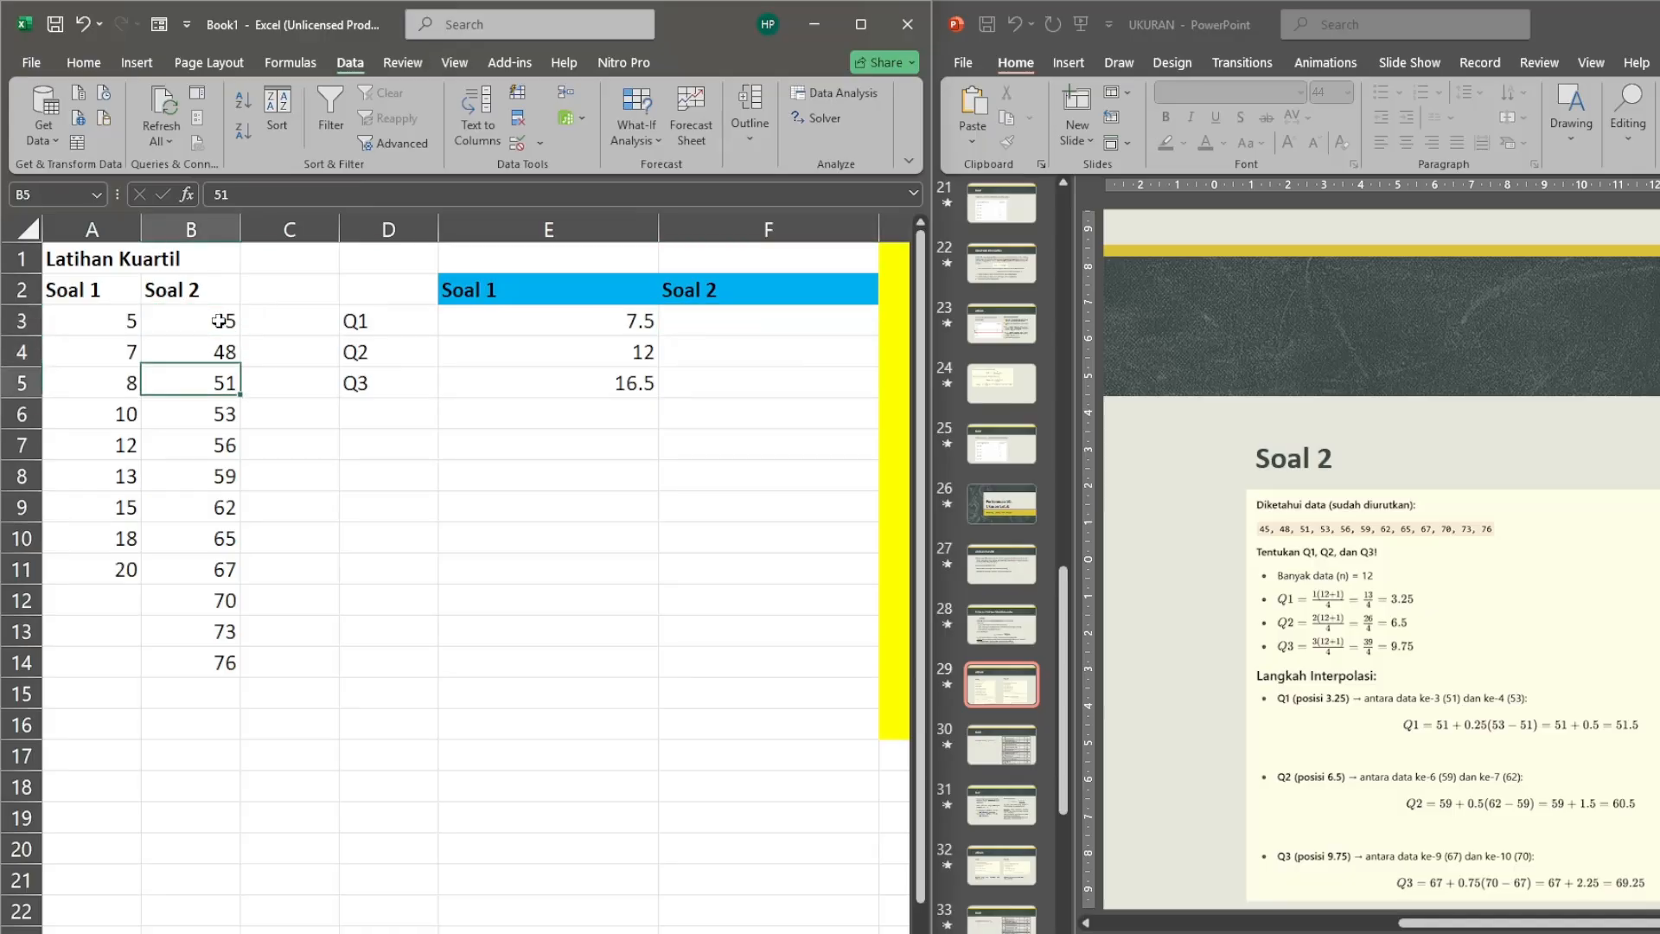
{"action": "key", "text": "Down"}
{"action": "key", "text": "Up"}
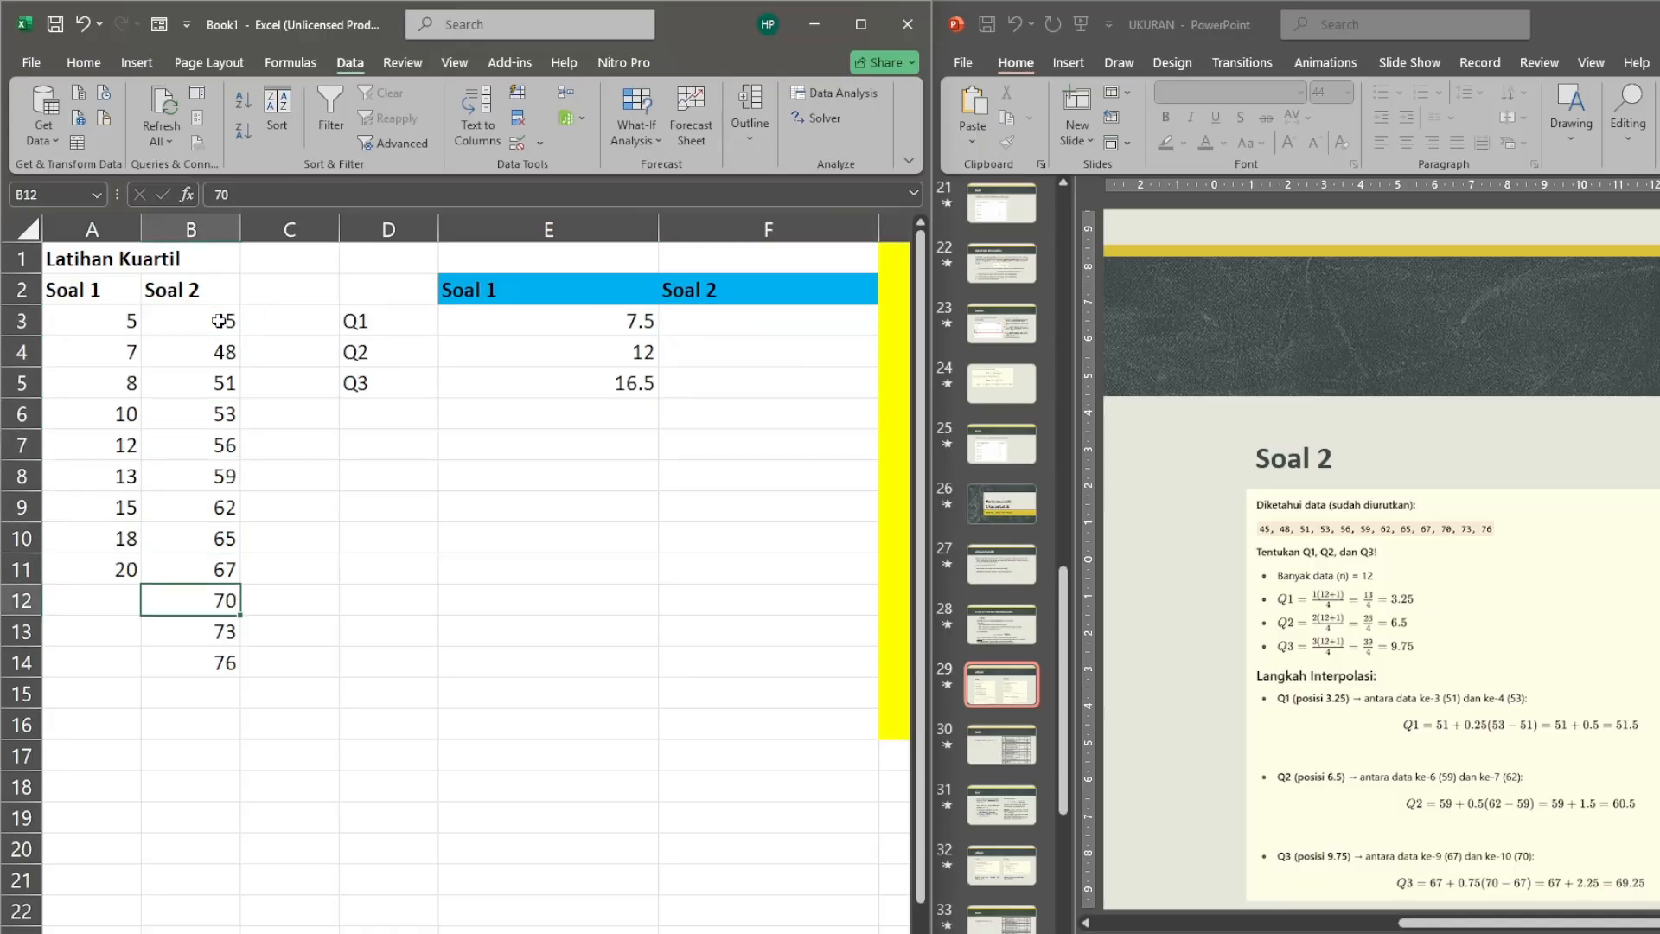
Put two Soal 2 values out of order by entering 67 in B13 and 73 in B11.
{"action": "key", "text": "Down"}
{"action": "key", "text": "Up"}
{"action": "key", "text": "Up"}
{"action": "key", "text": "Down"}
{"action": "key", "text": "Down"}
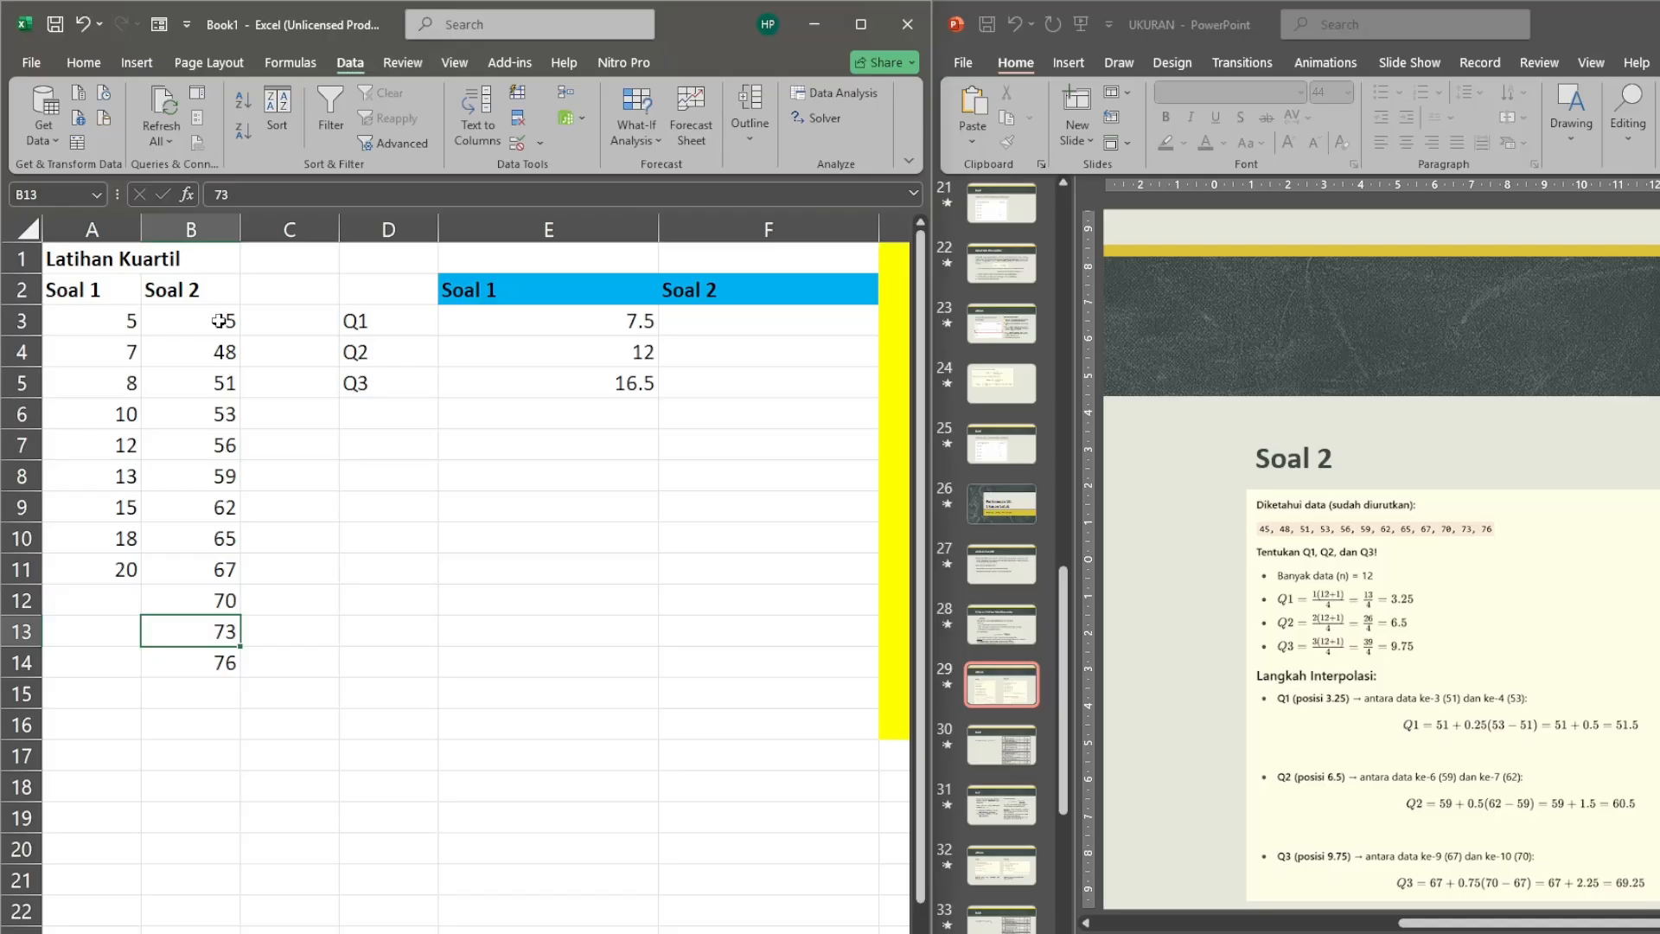
{"action": "type", "text": "67"}
{"action": "key", "text": "ctrl+Return"}
{"action": "key", "text": "Up"}
{"action": "key", "text": "Up"}
{"action": "type", "text": "7"}
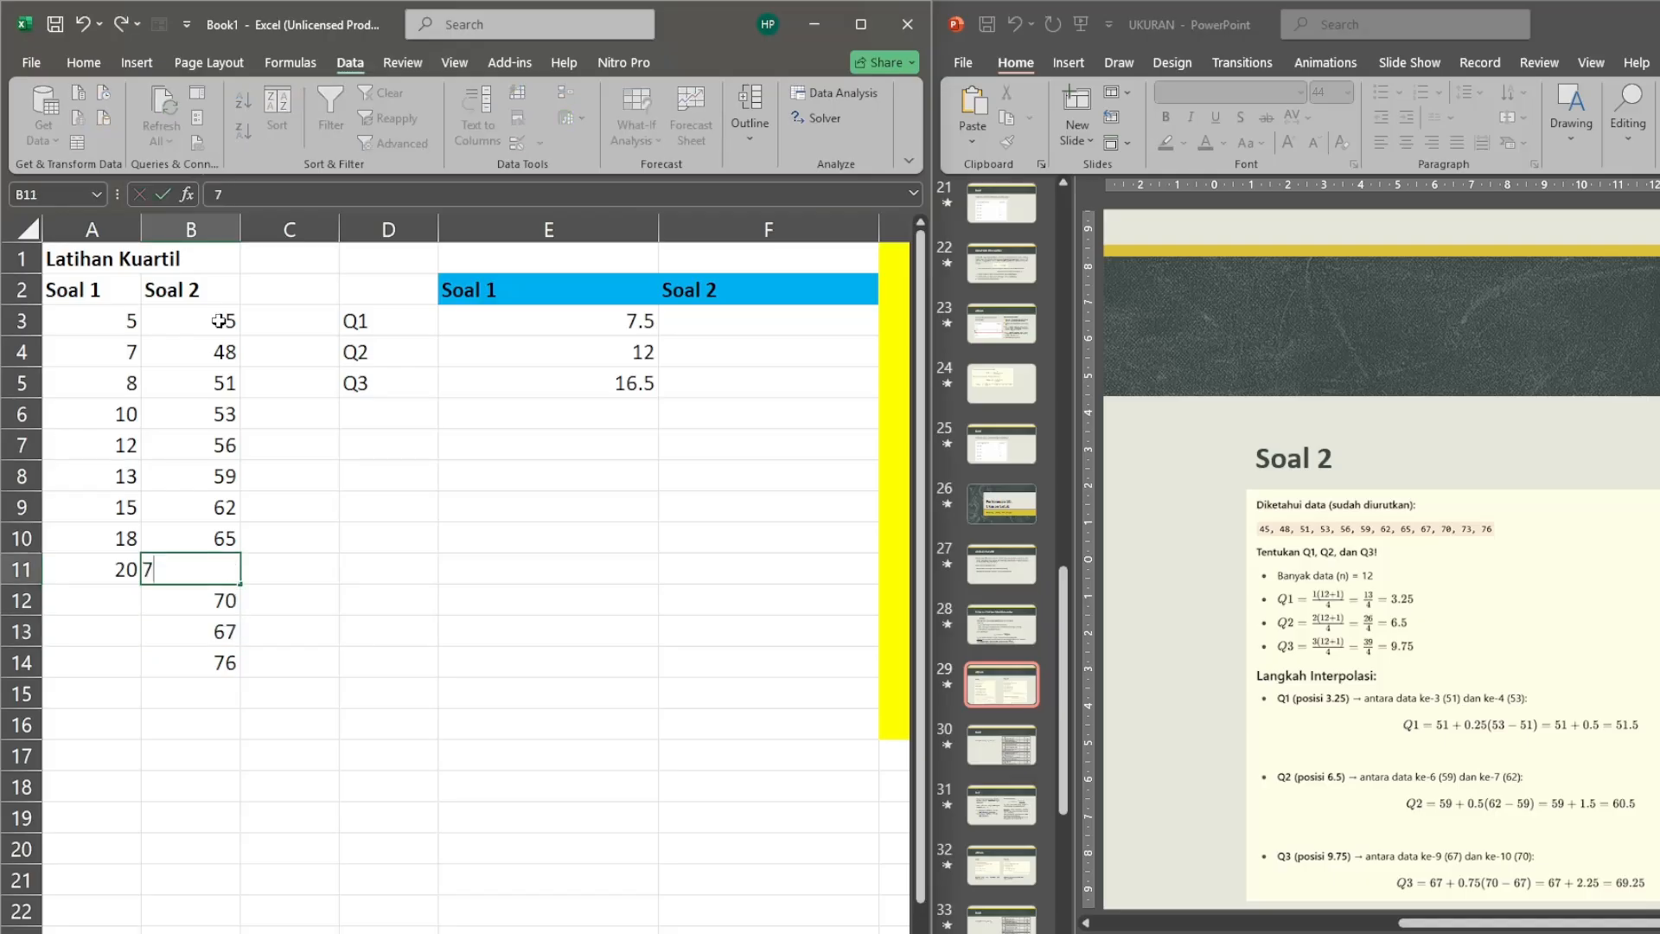
{"action": "type", "text": "3"}
{"action": "key", "text": "ctrl+Return"}
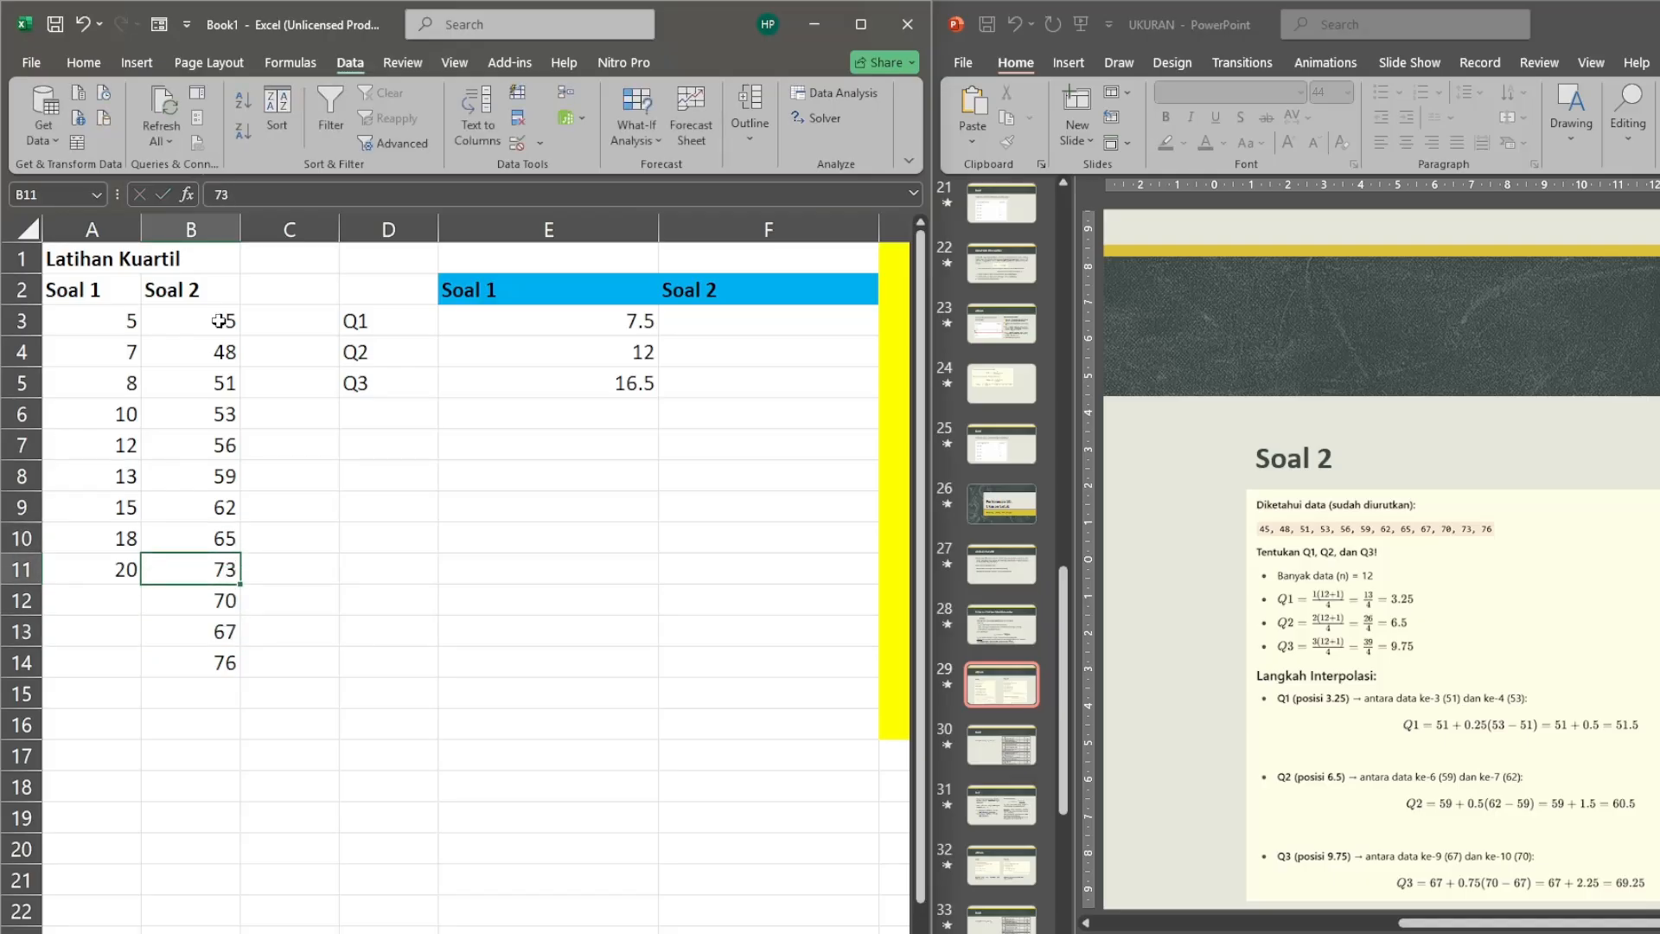
Swap two more Soal 2 values by entering 51 in B3 and 45 in B5.
{"action": "key", "text": "Up"}
{"action": "key", "text": "Up"}
{"action": "key", "text": "Up"}
{"action": "key", "text": "Up"}
{"action": "key", "text": "Up"}
{"action": "key", "text": "Up"}
{"action": "key", "text": "Up"}
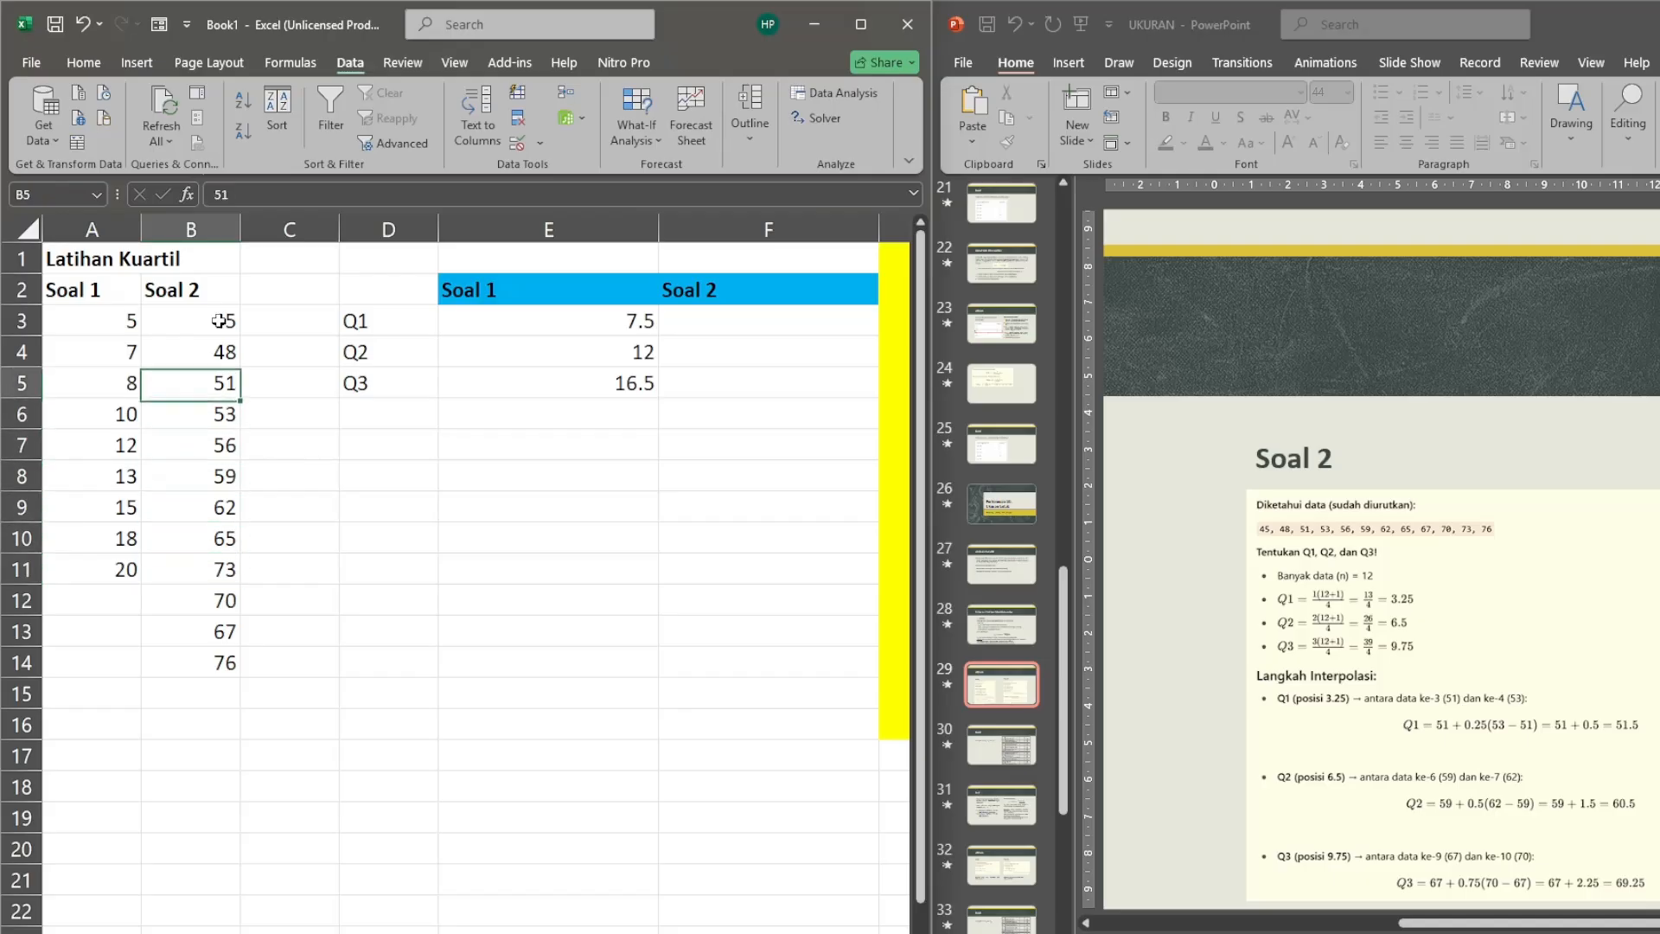
{"action": "key", "text": "Up"}
{"action": "type", "text": "5"}
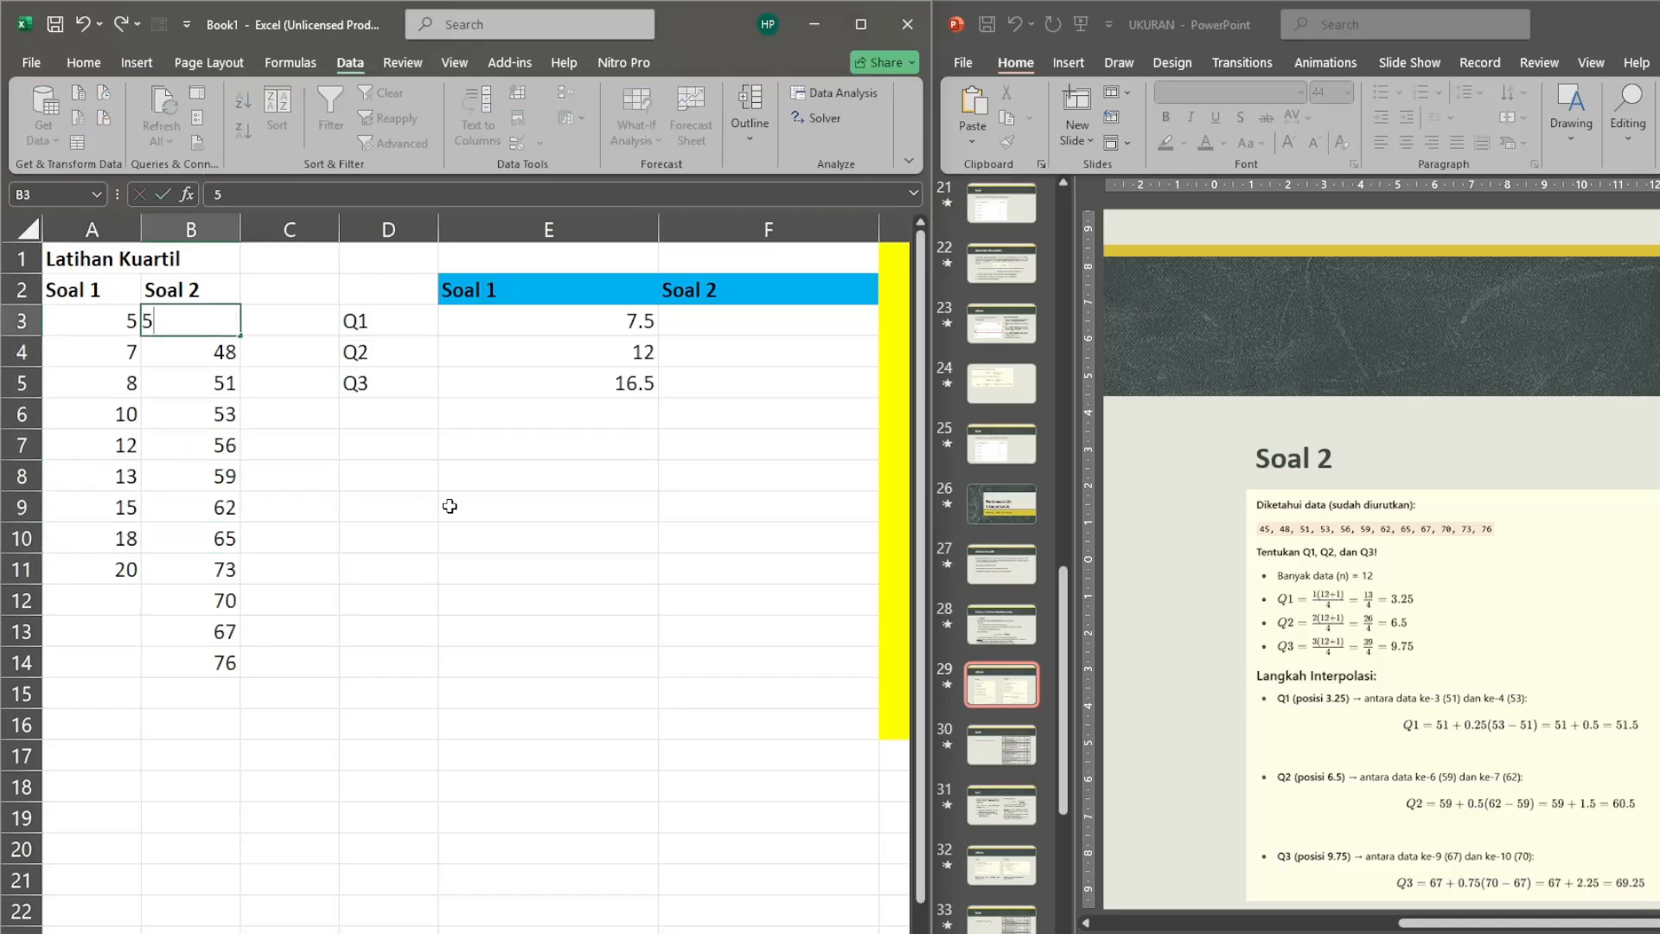
{"action": "type", "text": "1"}
{"action": "key", "text": "Return"}
{"action": "key", "text": "Down"}
{"action": "type", "text": "4"}
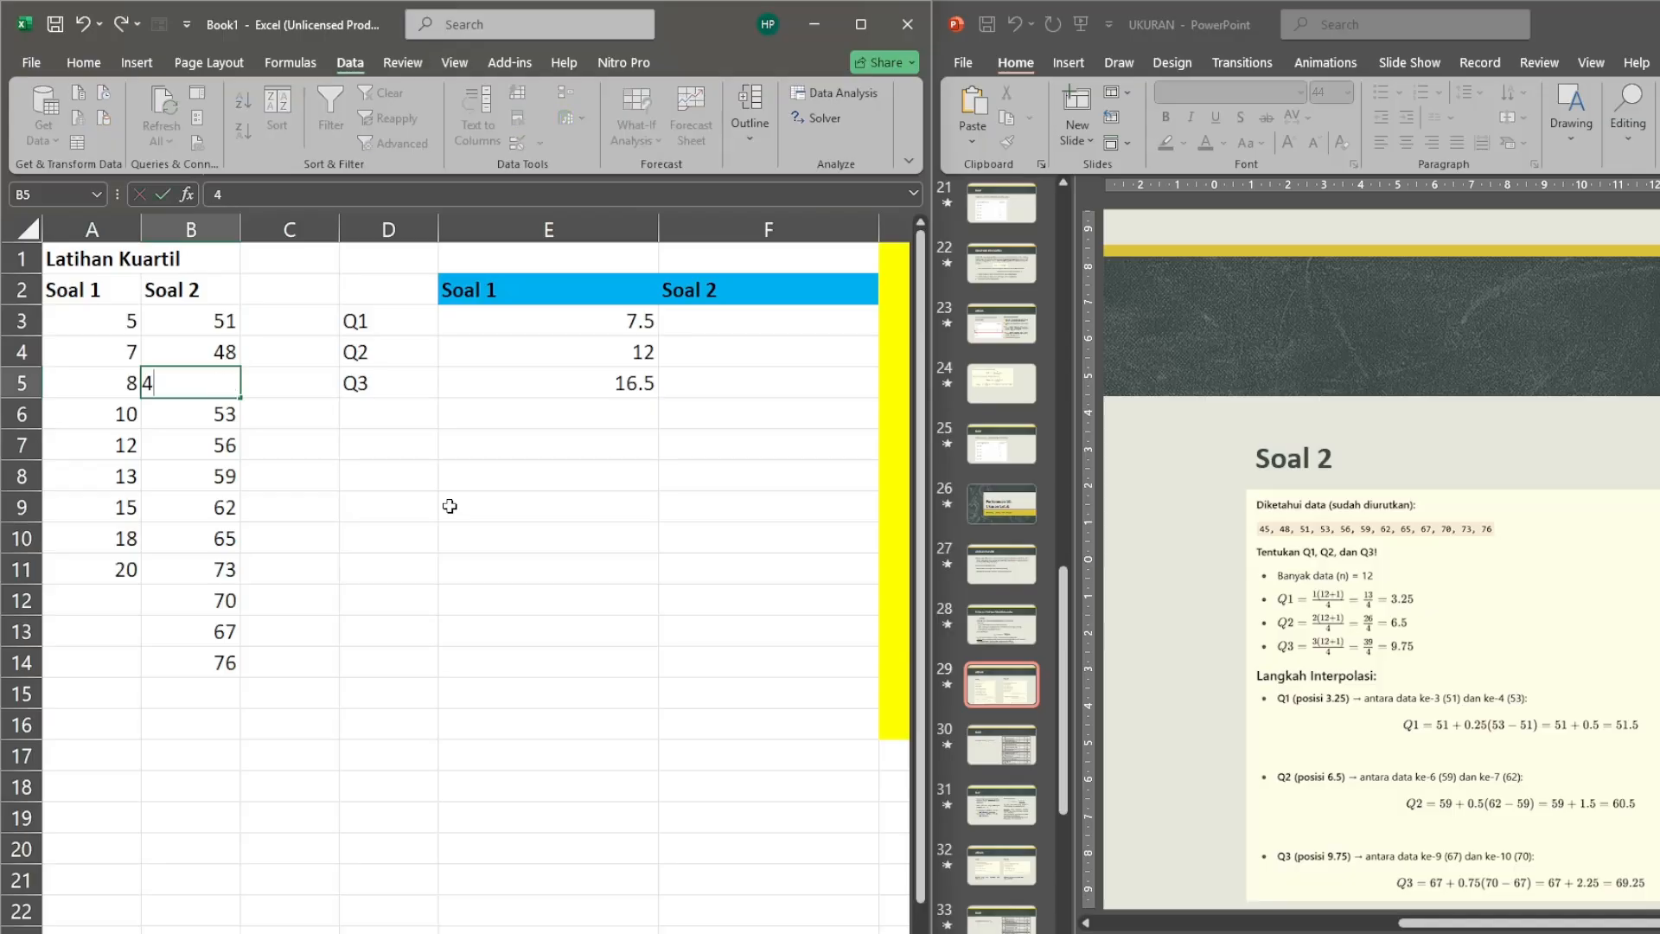
{"action": "type", "text": "5"}
{"action": "key", "text": "ctrl+Return"}
Calculate Q1 of Soal 2 in F3 with the formula =QUARTILE.EXC(B3:B14;1).
{"action": "key", "text": "Up"}
{"action": "key", "text": "Up"}
{"action": "key", "text": "Right"}
{"action": "key", "text": "Right"}
{"action": "key", "text": "Right"}
{"action": "key", "text": "Right"}
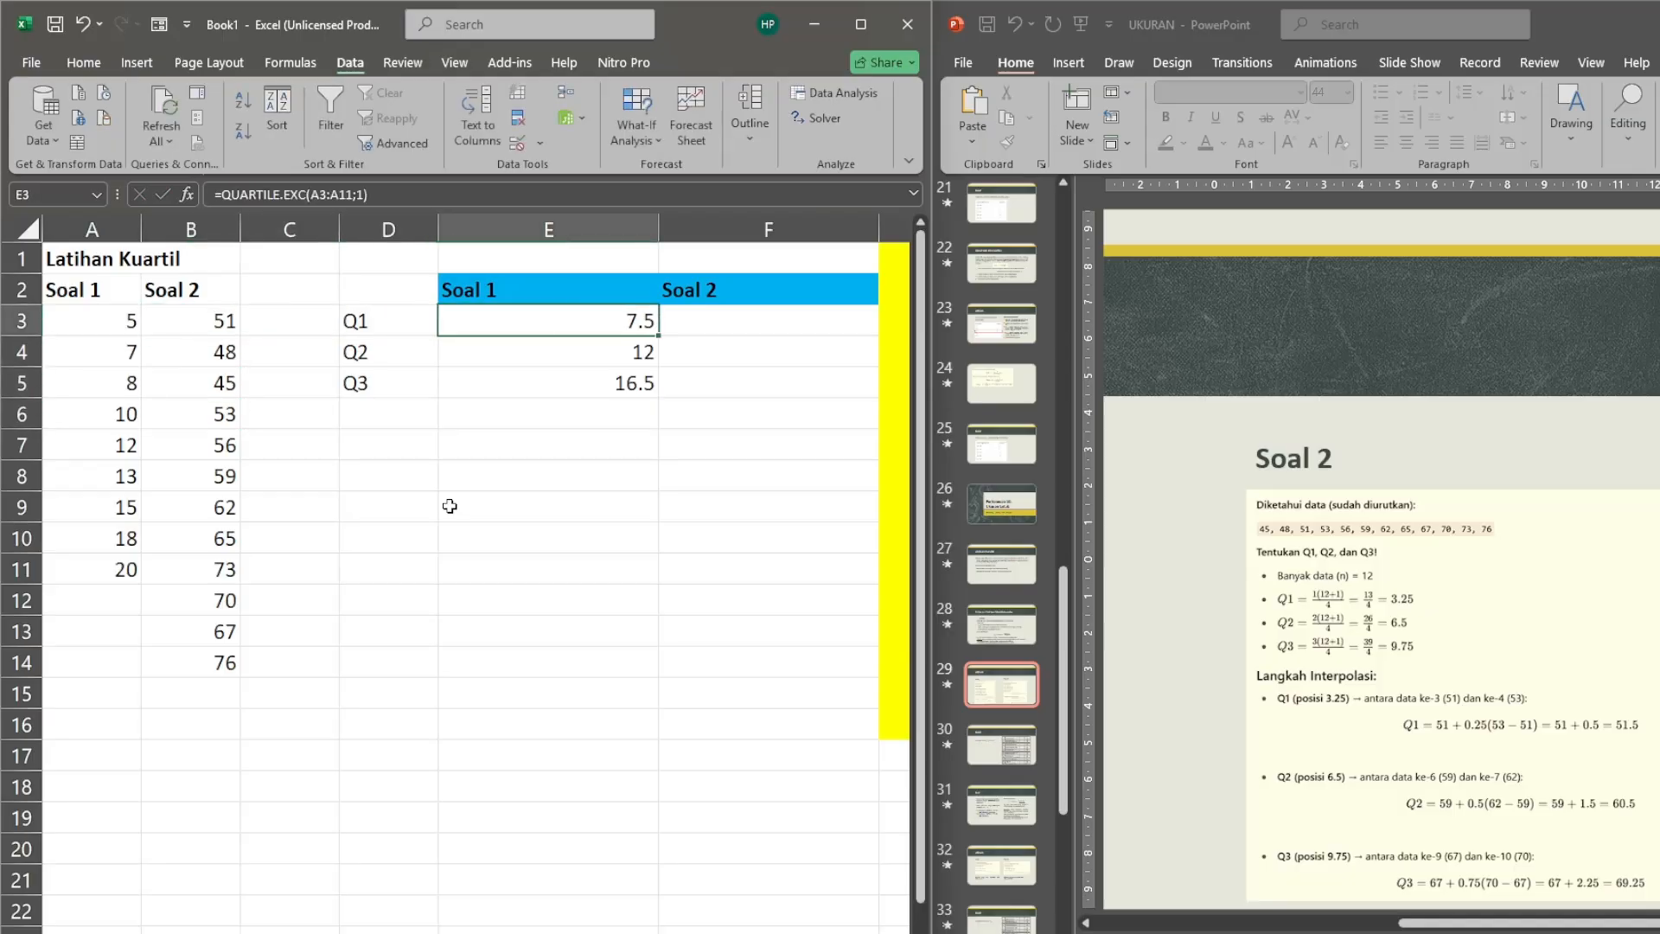
{"action": "type", "text": "=quart"}
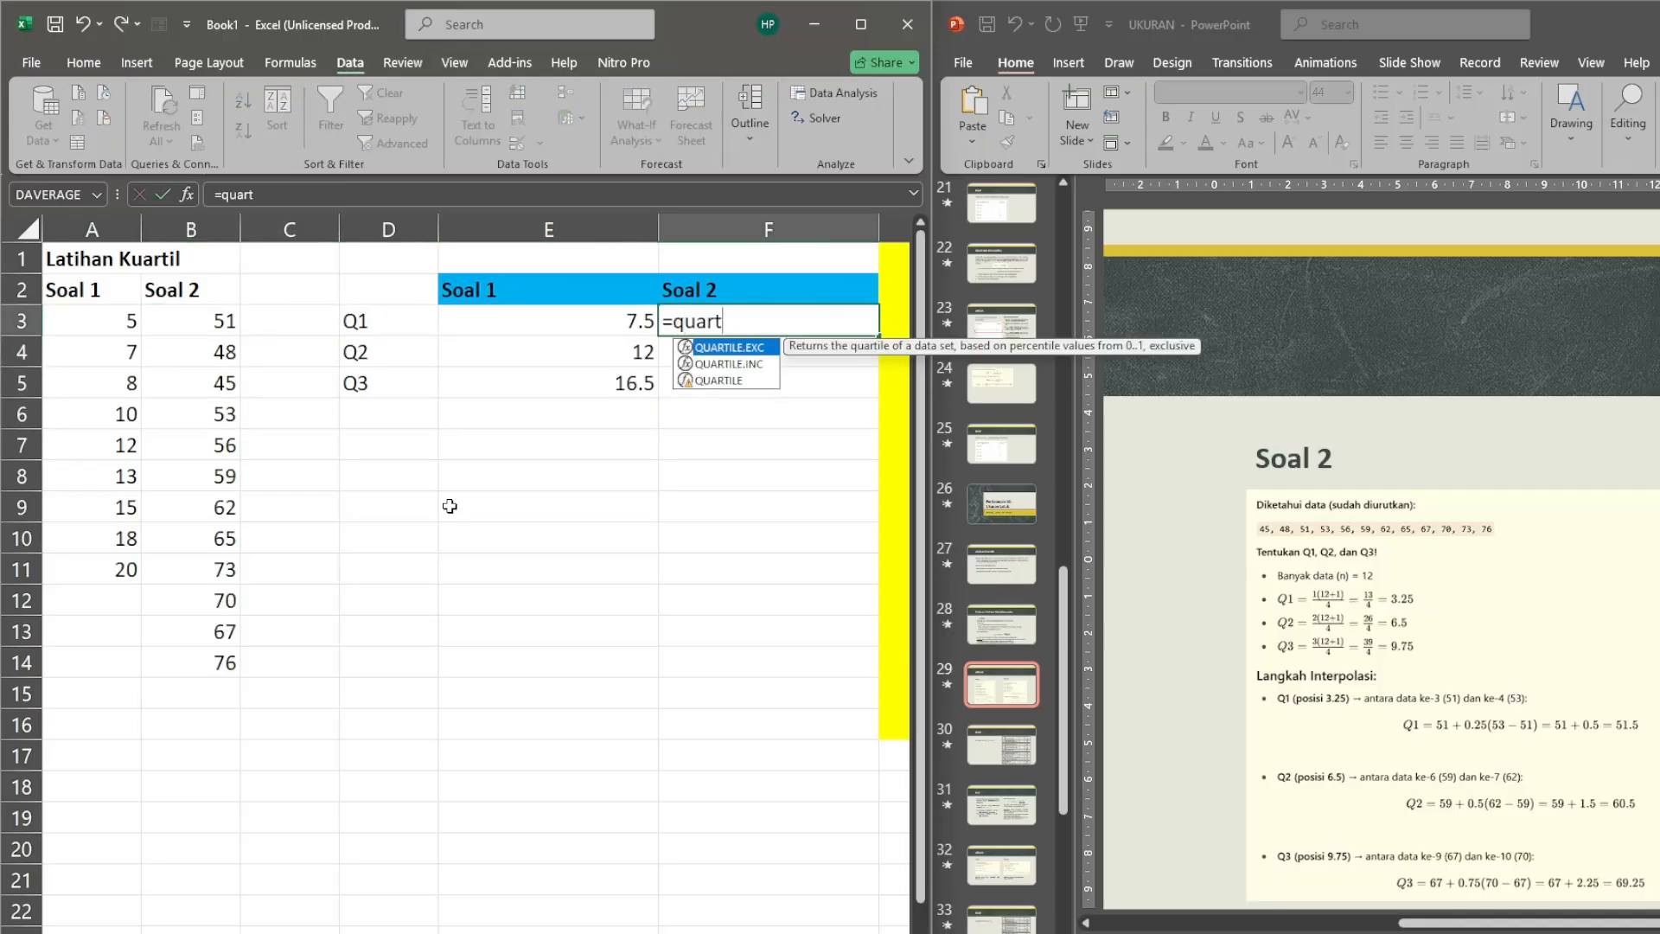
{"action": "type", "text": "ile.exc("}
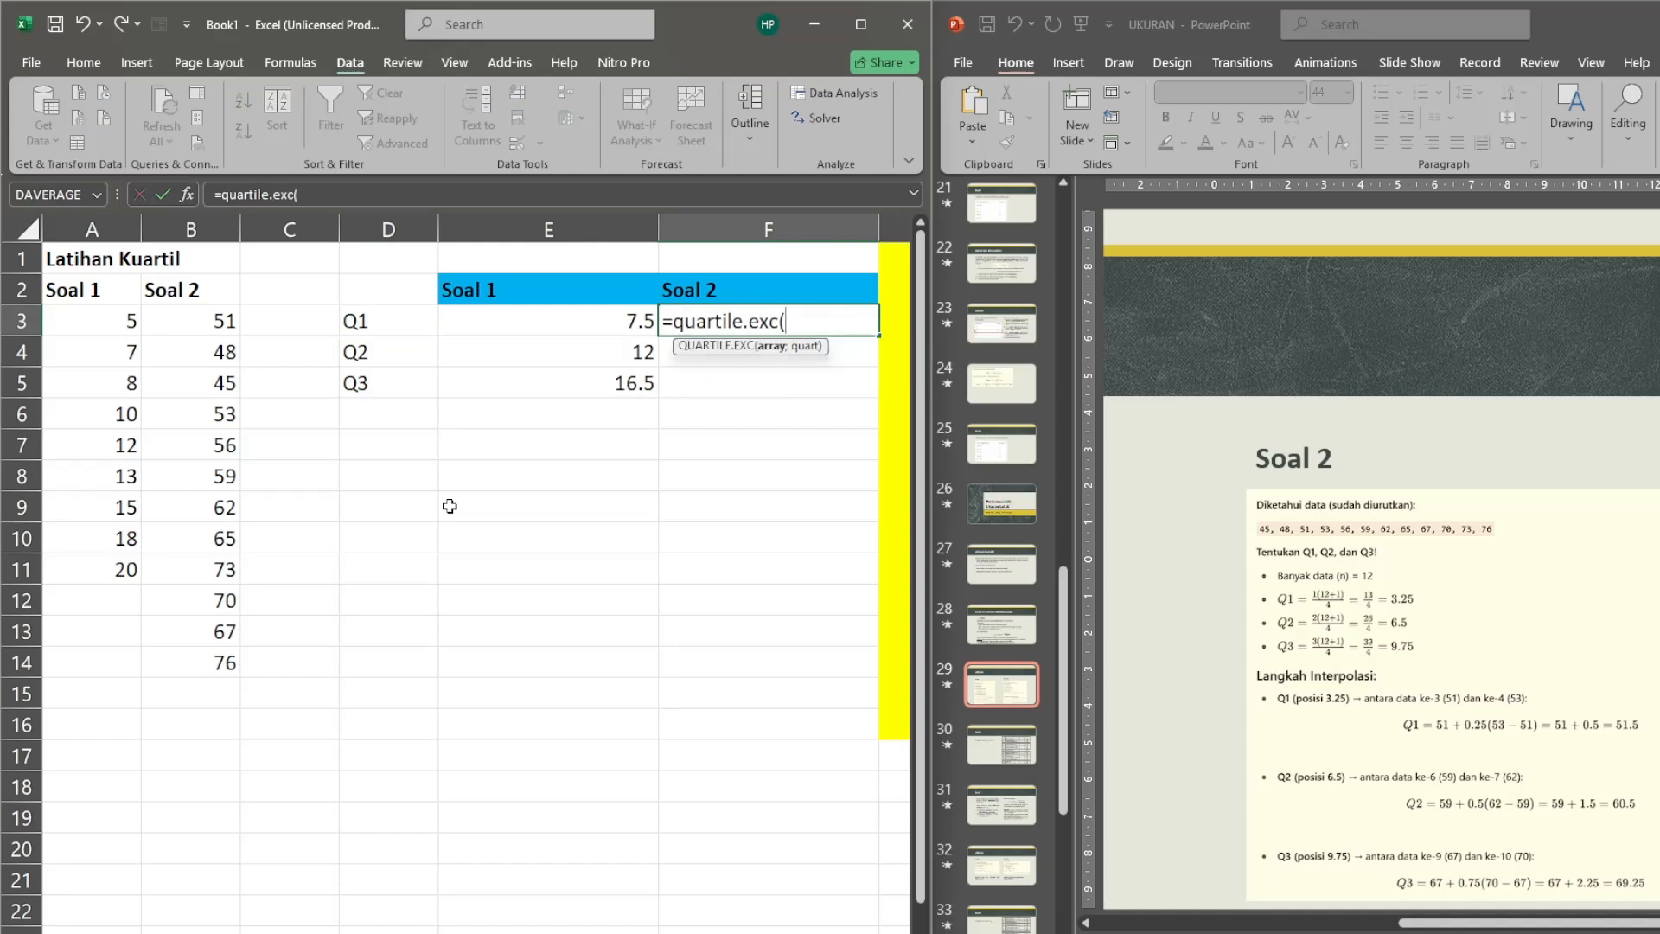
{"action": "left_click_drag", "start_coordinate": [216, 331], "coordinate": [224, 659]}
{"action": "type", "text": ";"}
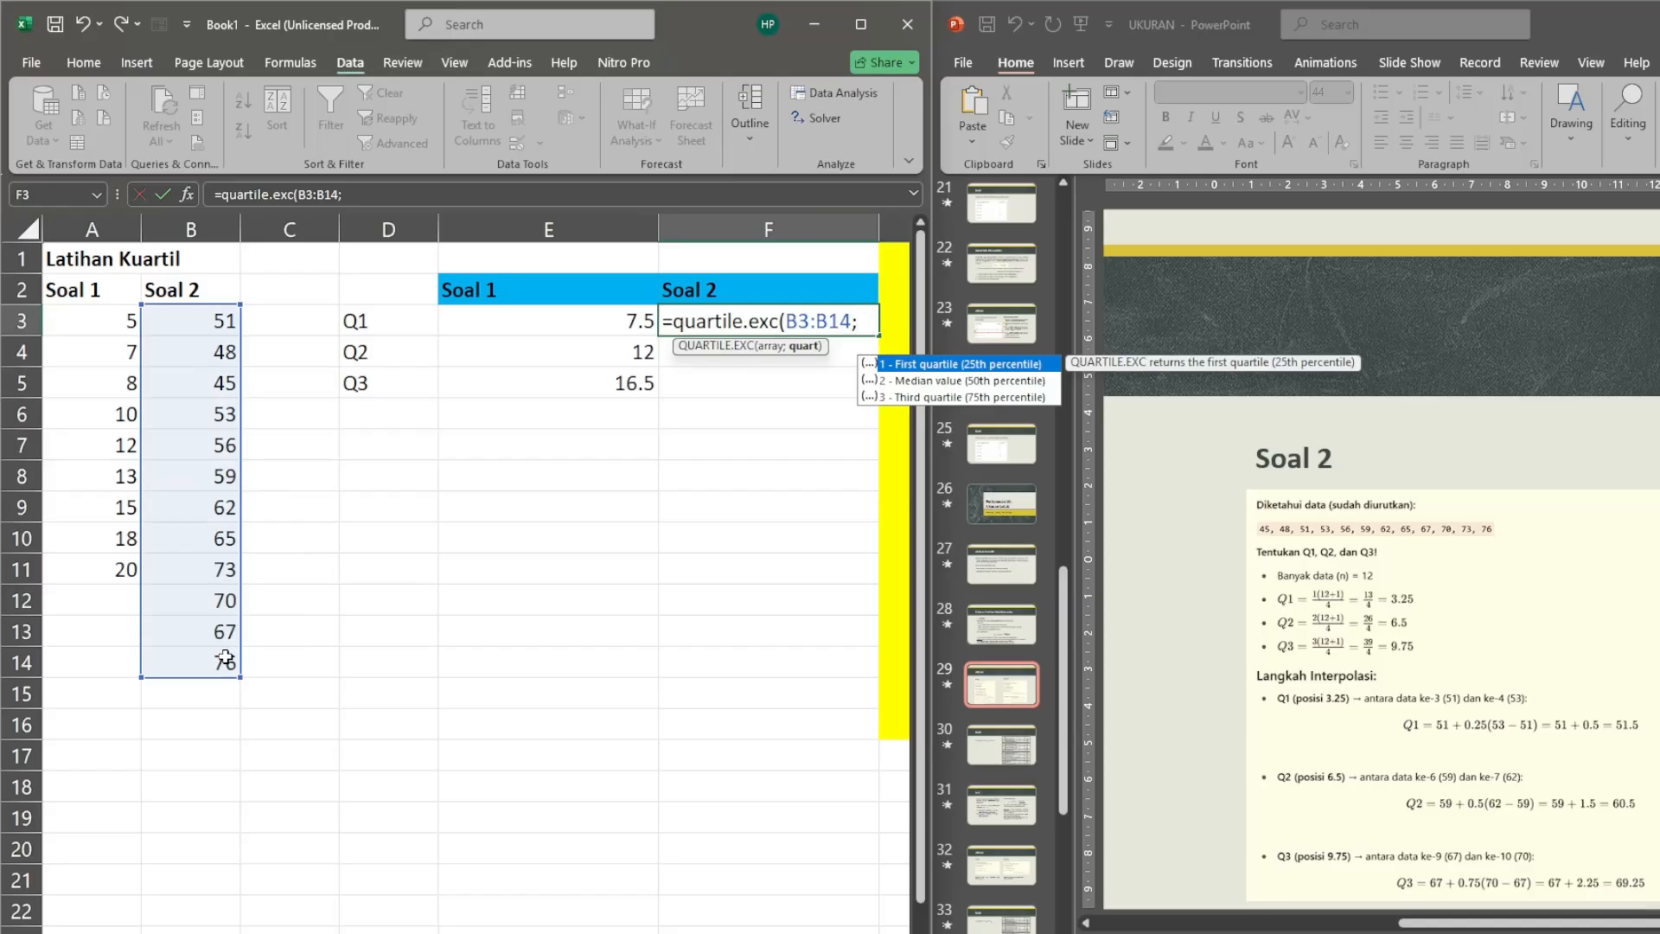
{"action": "type", "text": "1)"}
{"action": "key", "text": "Return"}
{"action": "key", "text": "Up"}
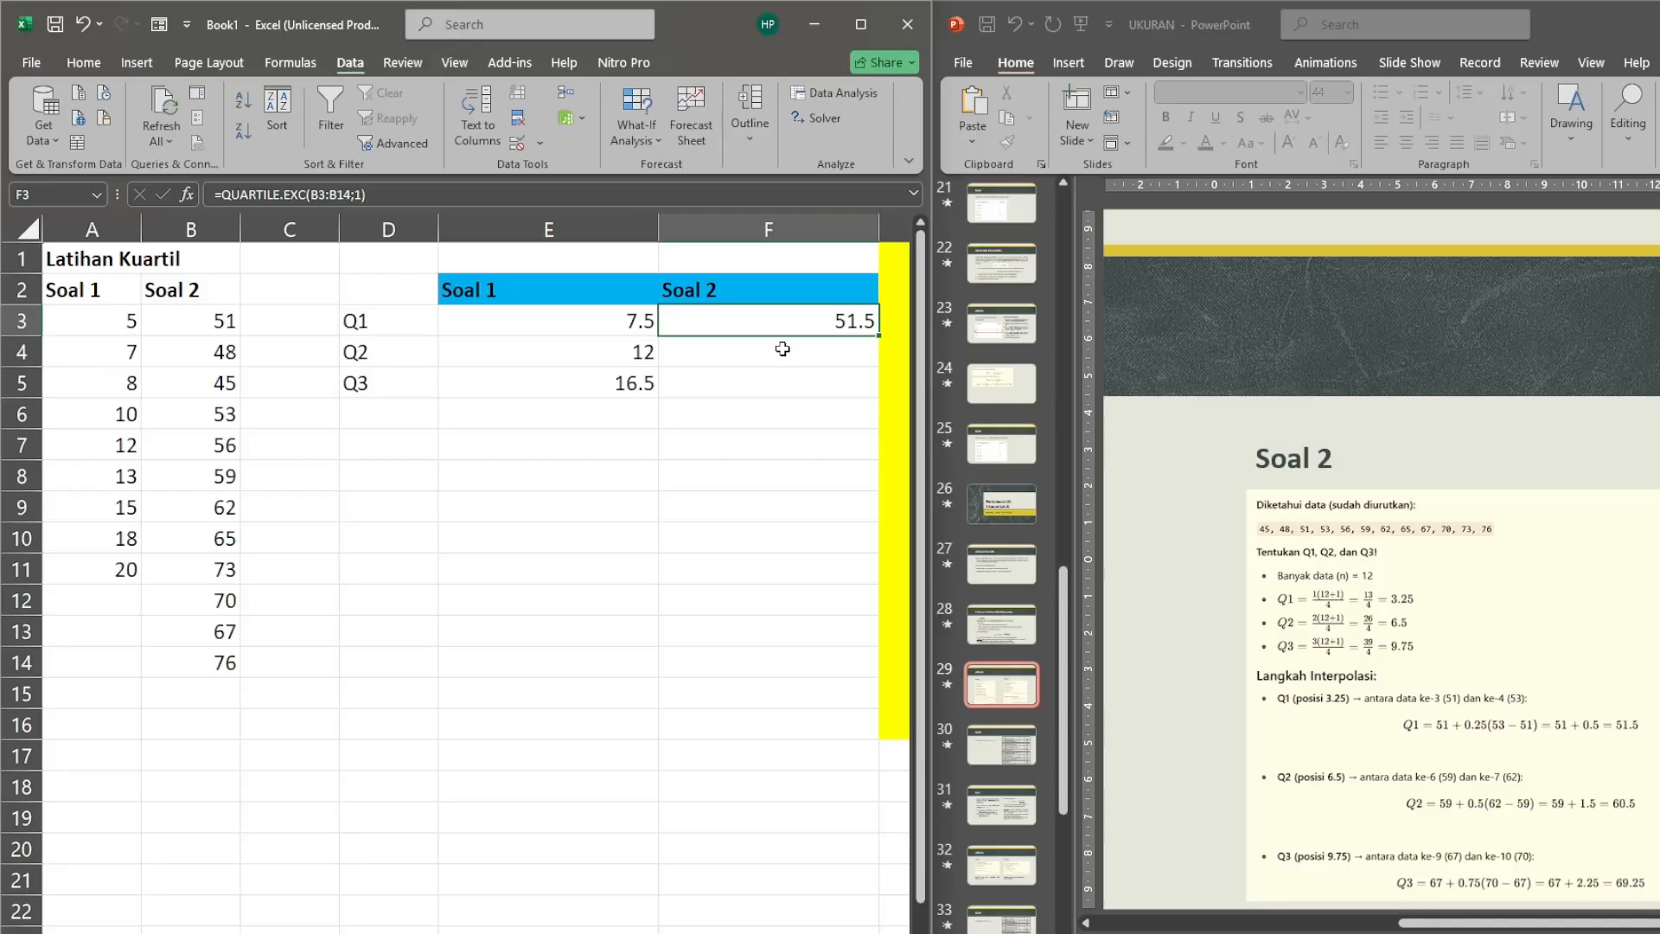
Reuse the Q1 formula in F4 for Q2 of Soal 2, with the quartile argument set to 2: =QUARTILE.EXC(B3:B14;2).
{"action": "left_click", "coordinate": [663, 198]}
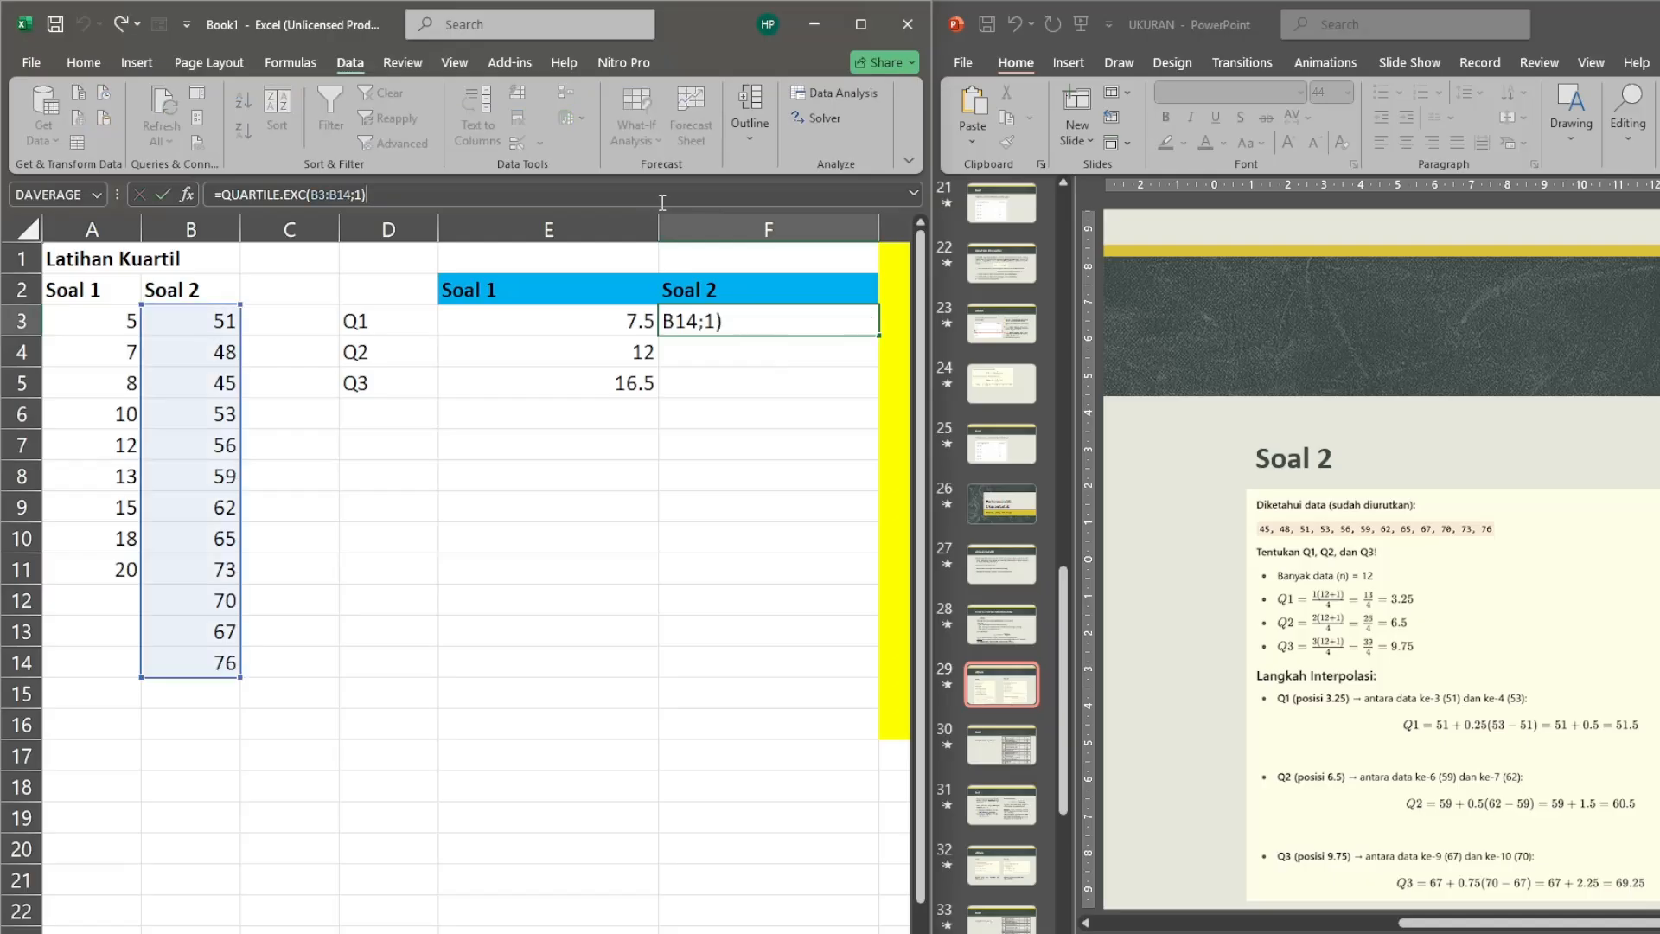
{"action": "key", "text": "Return"}
{"action": "left_click", "coordinate": [662, 202]}
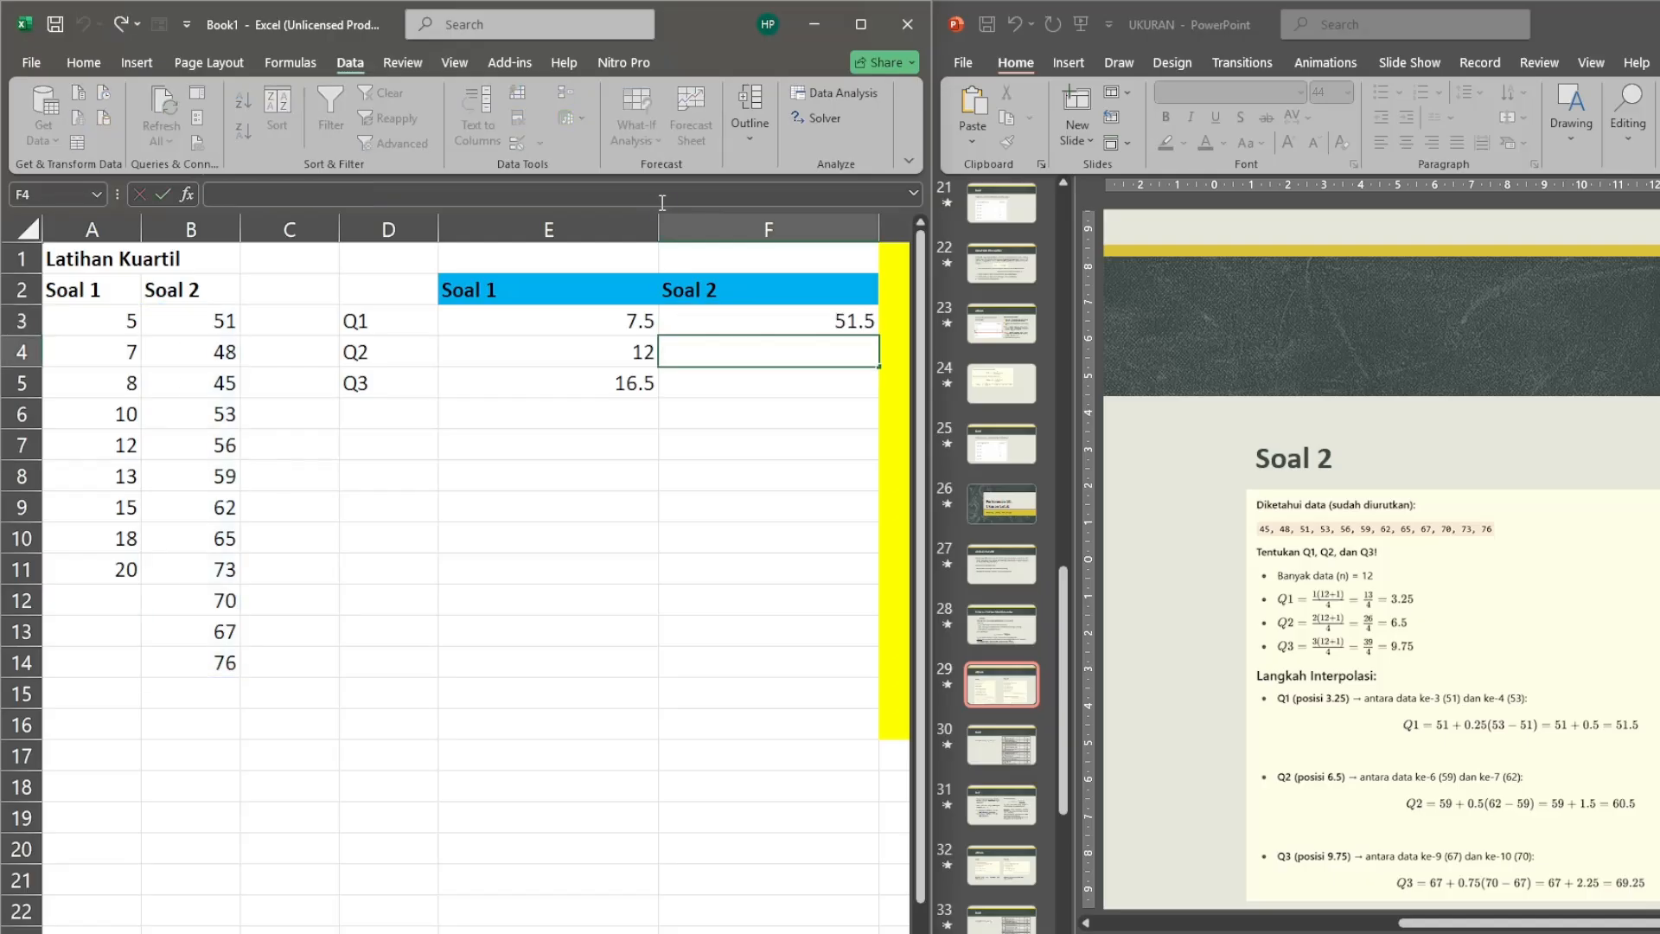
{"action": "type", "text": "=QUARTILE.EXC(B3:B14;1)"}
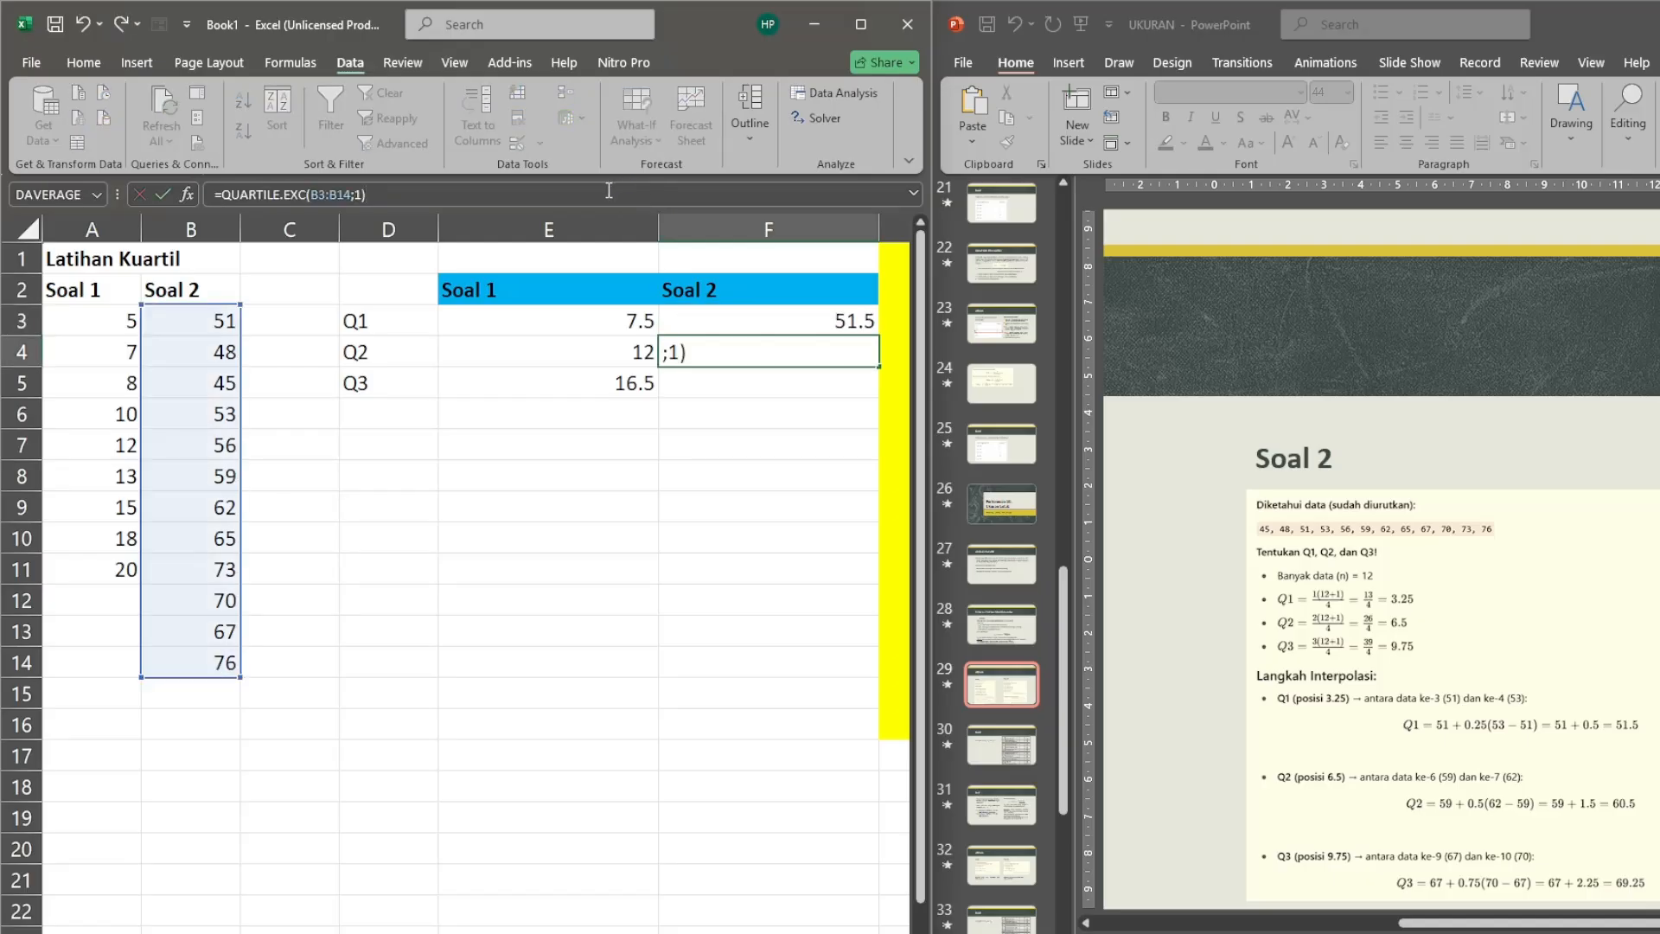
{"action": "key", "text": "Left"}
{"action": "key", "text": "BackSpace"}
{"action": "type", "text": "2"}
{"action": "key", "text": "Return"}
{"action": "key", "text": "Up"}
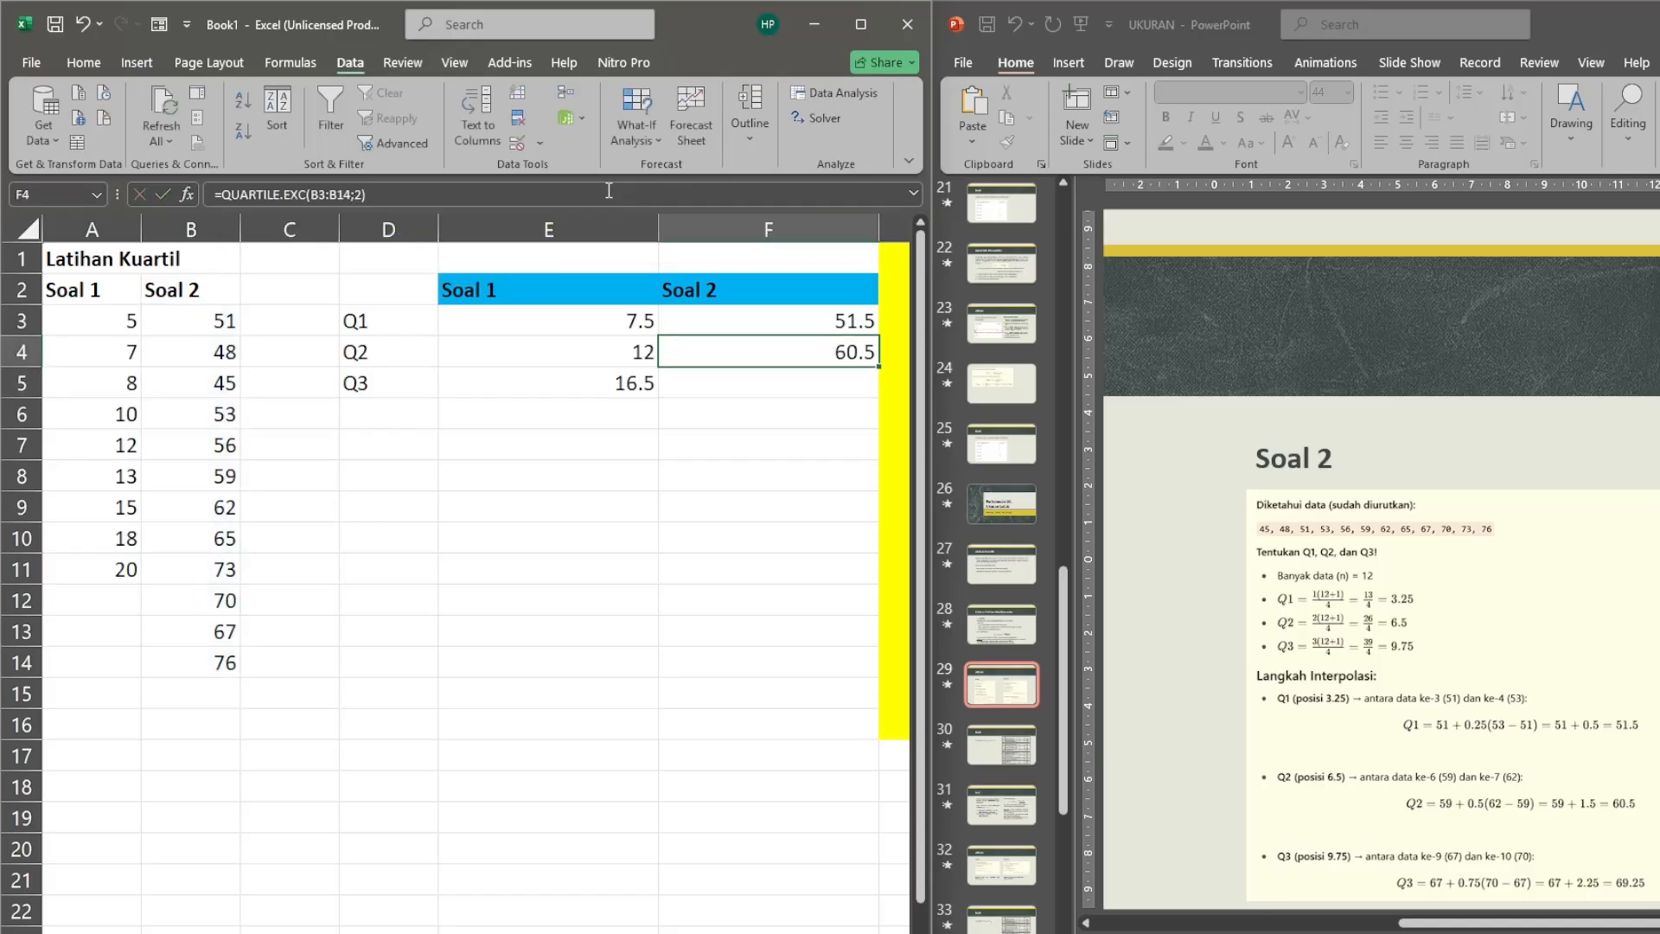
Reuse the Q2 formula in F5 for Q3 of Soal 2, with the quartile argument set to 3: =QUARTILE.EXC(B3:B14;3).
{"action": "left_click", "coordinate": [609, 190]}
{"action": "key", "text": "Return"}
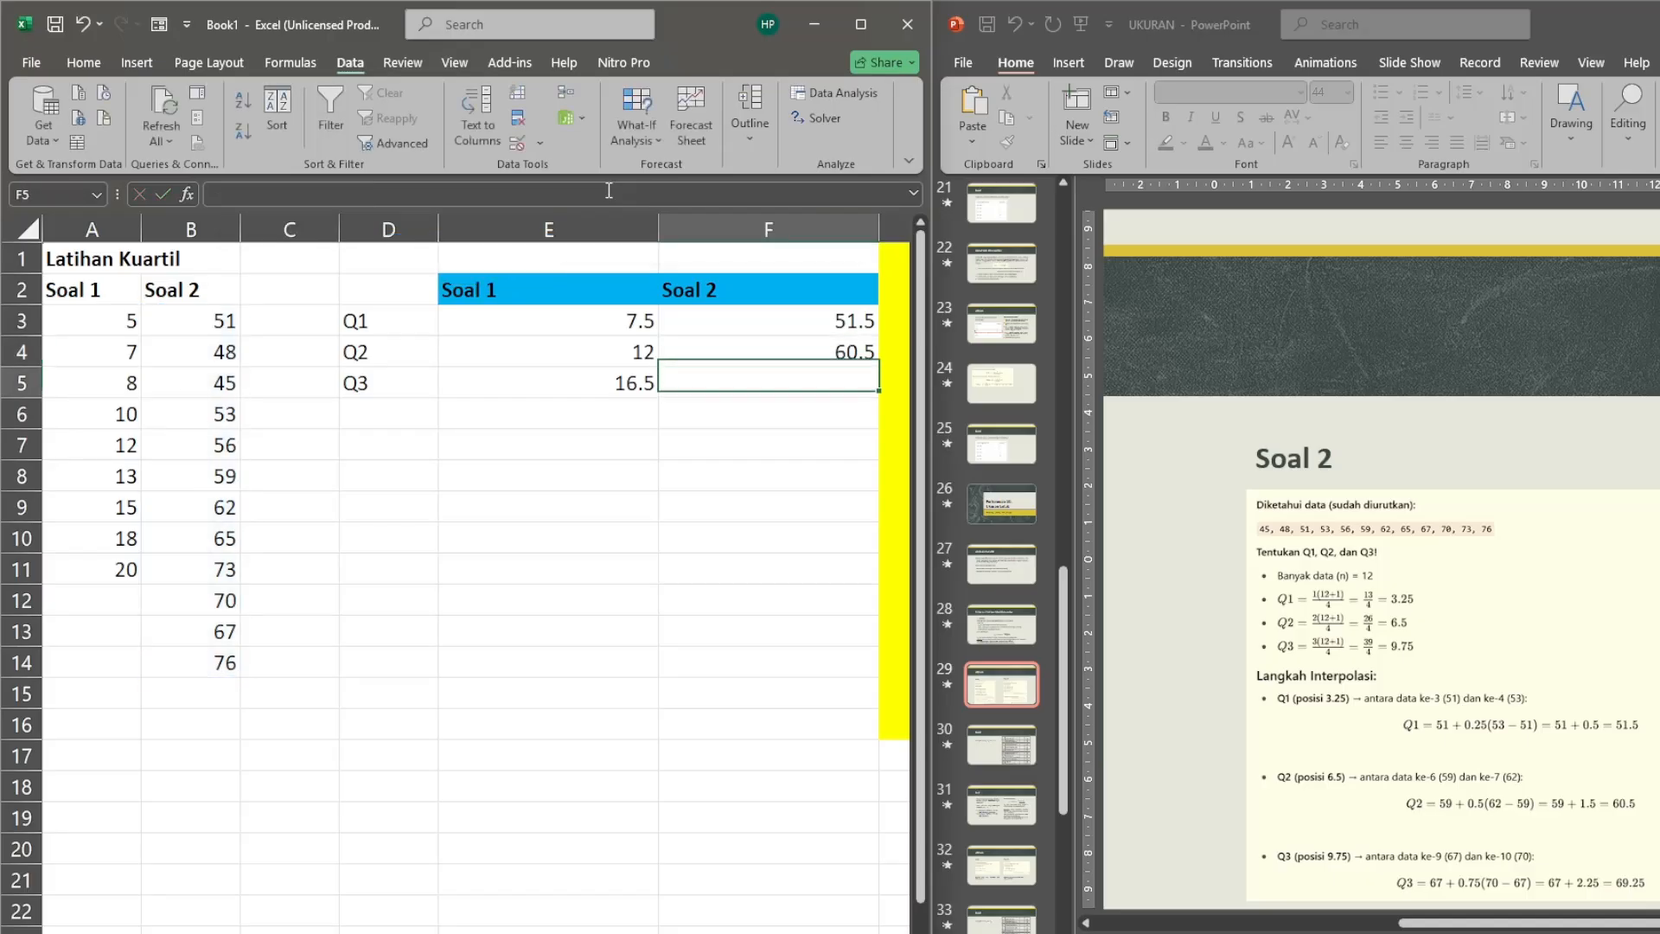
{"action": "left_click", "coordinate": [609, 190]}
{"action": "type", "text": "=QUARTILE.EXC(B3:B14;1)"}
{"action": "key", "text": "Left"}
{"action": "key", "text": "BackSpace"}
{"action": "type", "text": "3"}
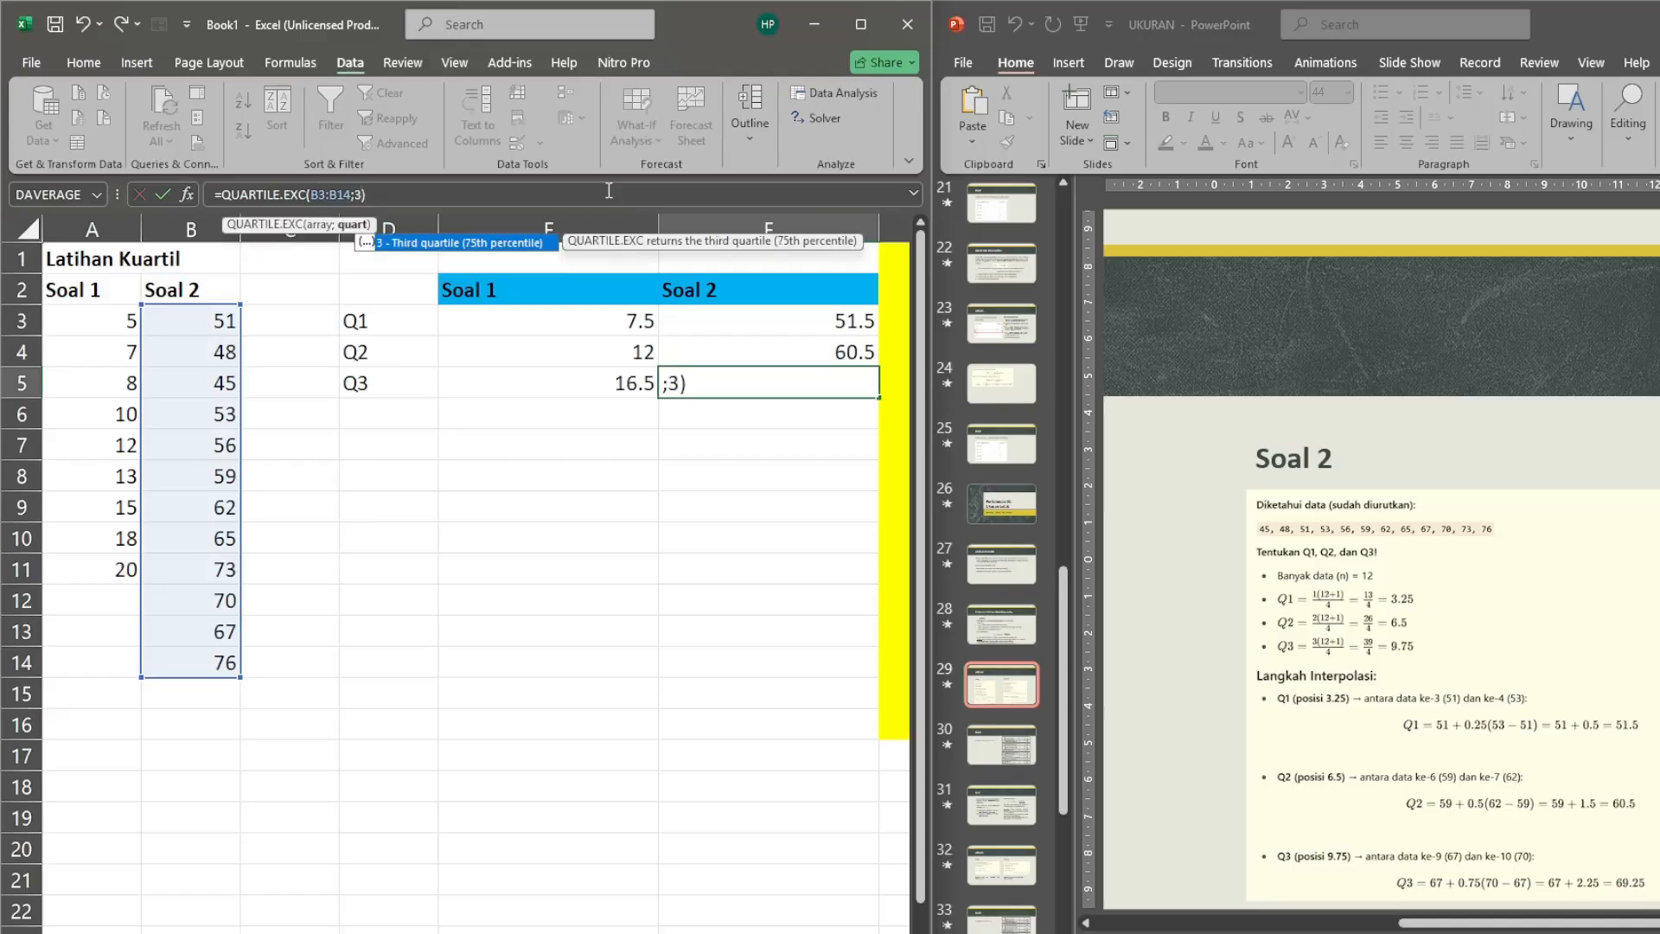
{"action": "key", "text": "Return"}
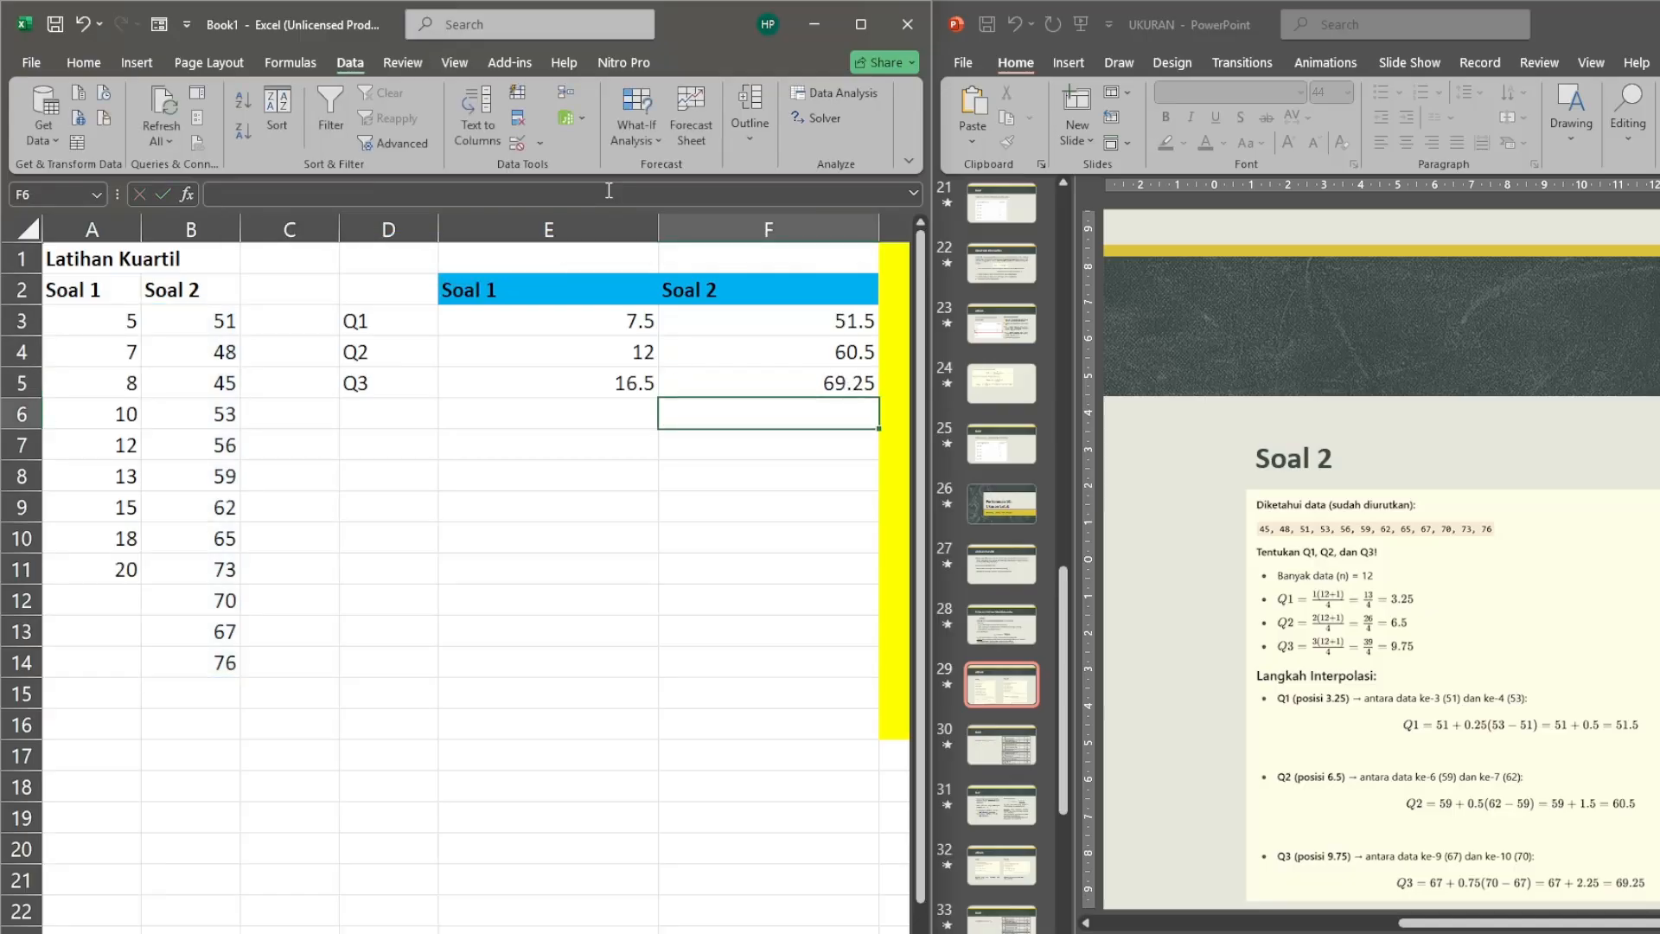
Clear the Q2 and Q3 formulas for Soal 2 in F4:F5.
{"action": "key", "text": "Up"}
{"action": "key", "text": "Up"}
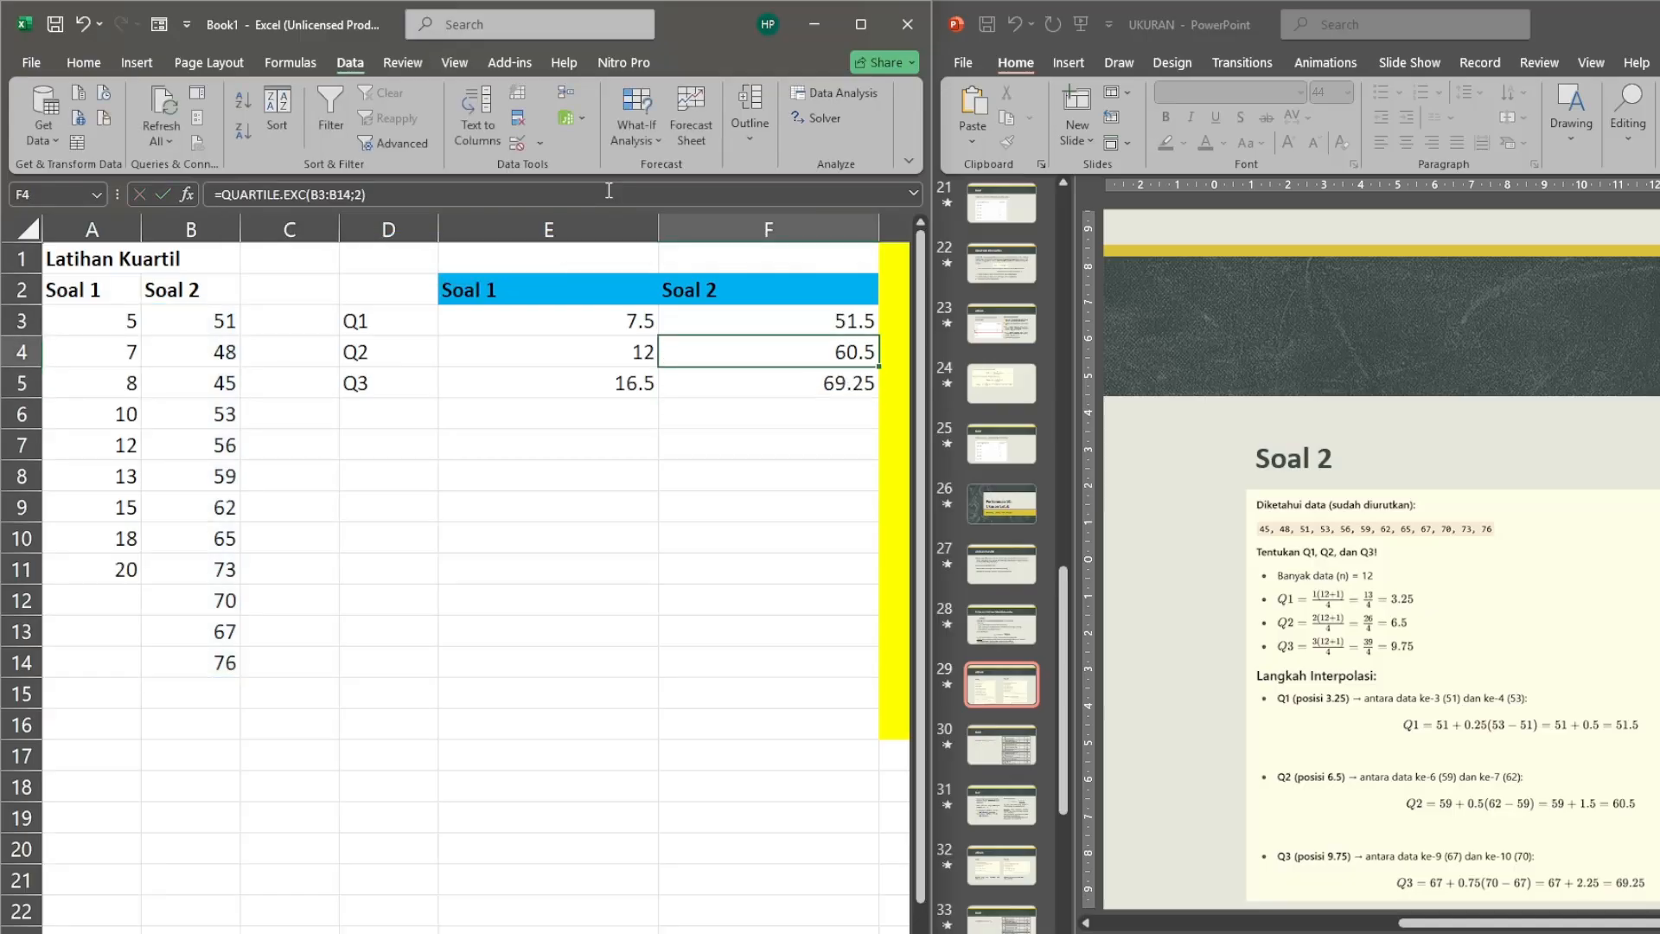
{"action": "key", "text": "shift+Down"}
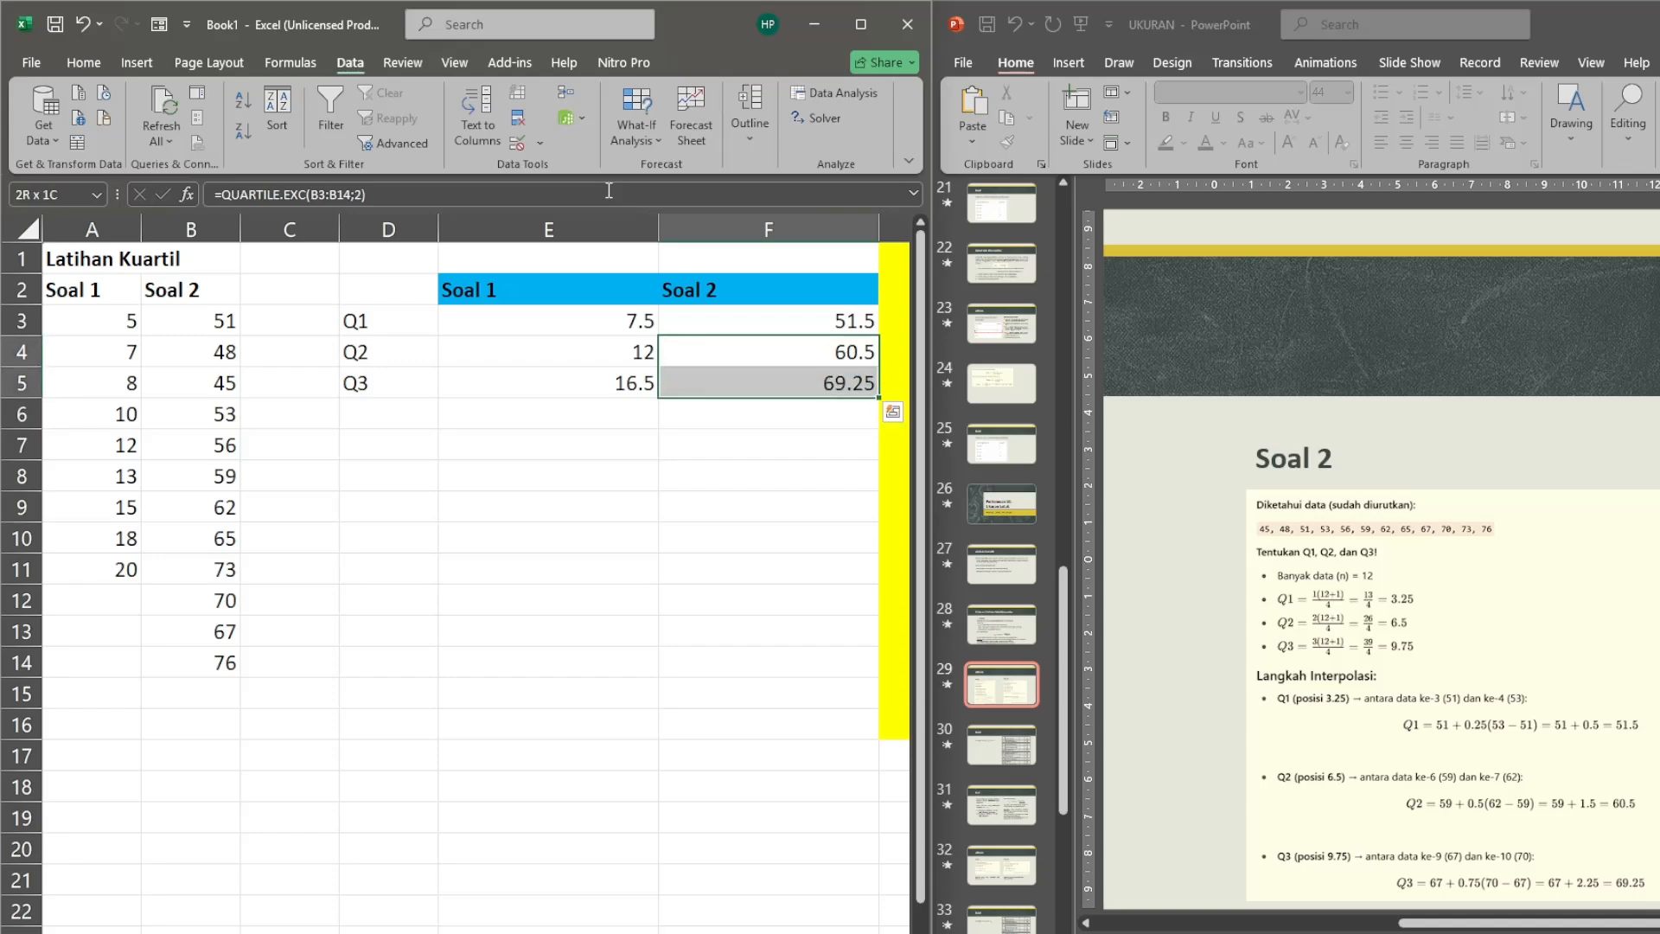
{"action": "key", "text": "Delete"}
{"action": "key", "text": "Up"}
{"action": "key", "text": "Down"}
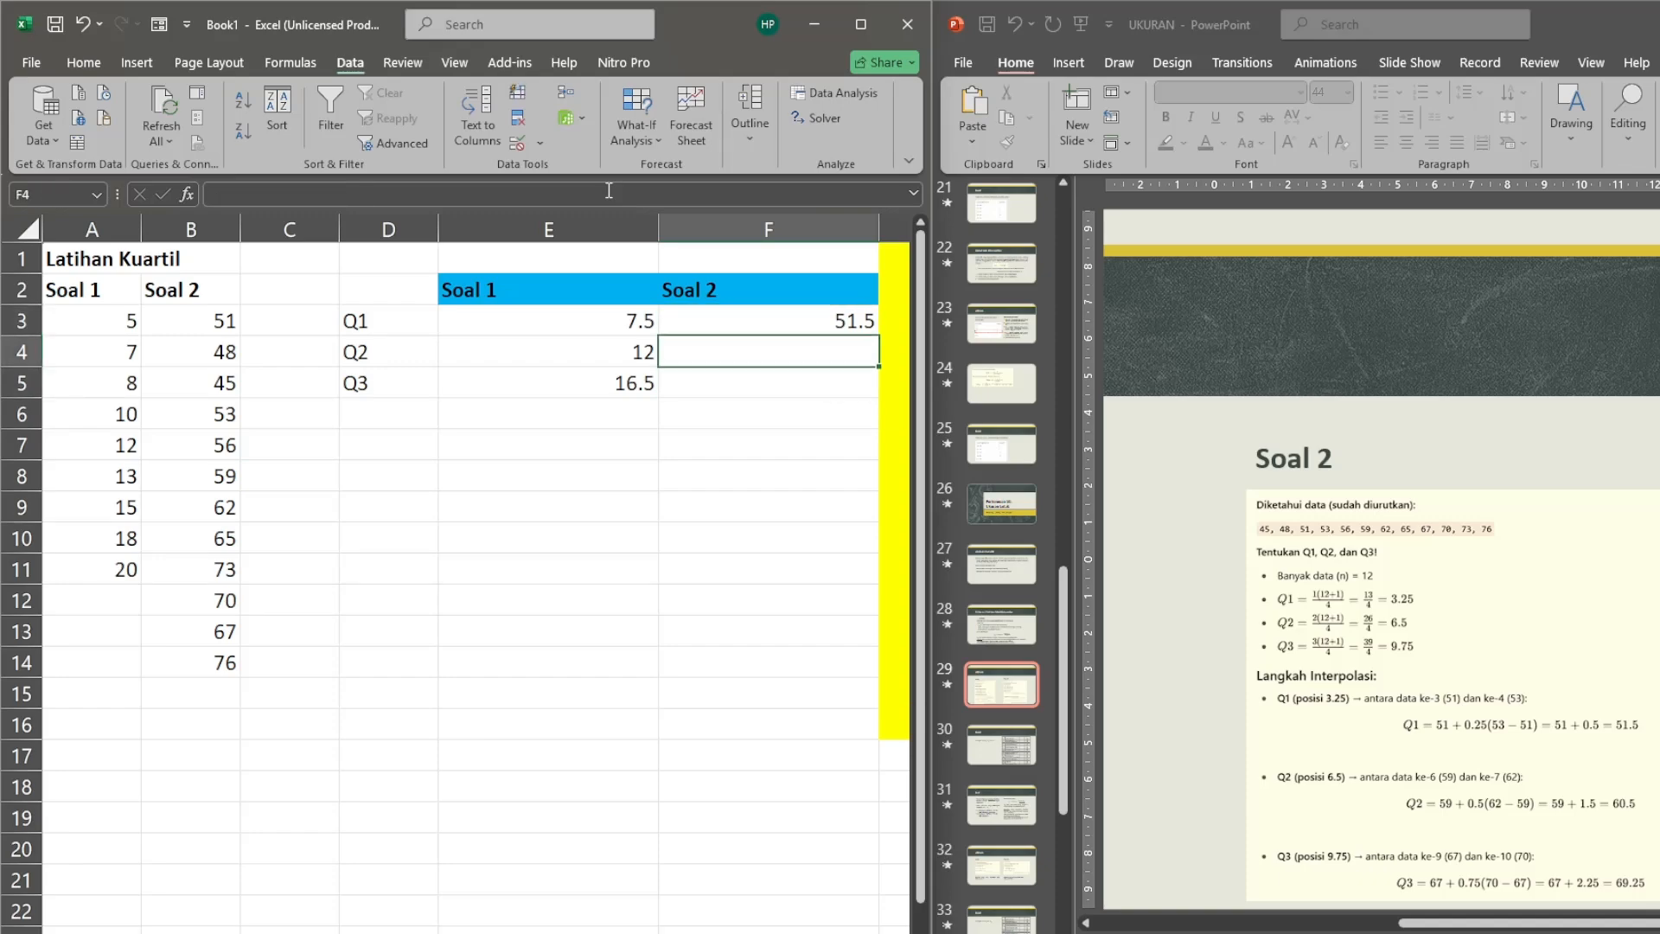
Try copying cell F3 directly into F4 and removing its quartile argument, and clear F4 again.
{"action": "key", "text": "Up"}
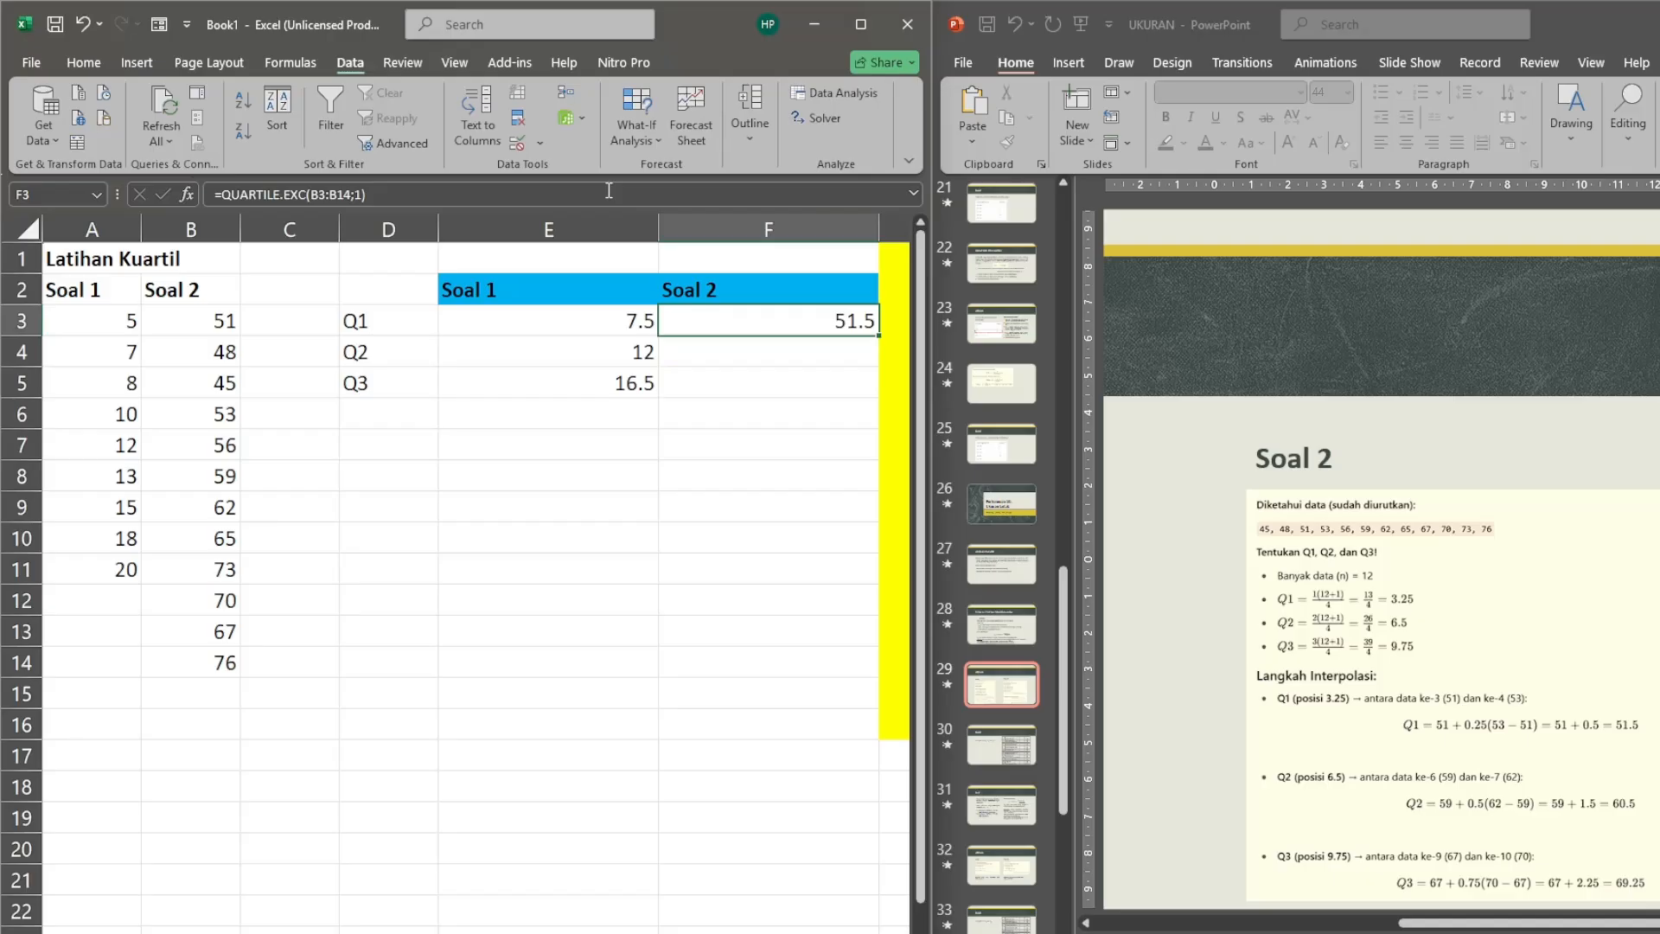
{"action": "key", "text": "ctrl+c"}
{"action": "key", "text": "Down"}
{"action": "key", "text": "ctrl+v"}
{"action": "left_click", "coordinate": [609, 190]}
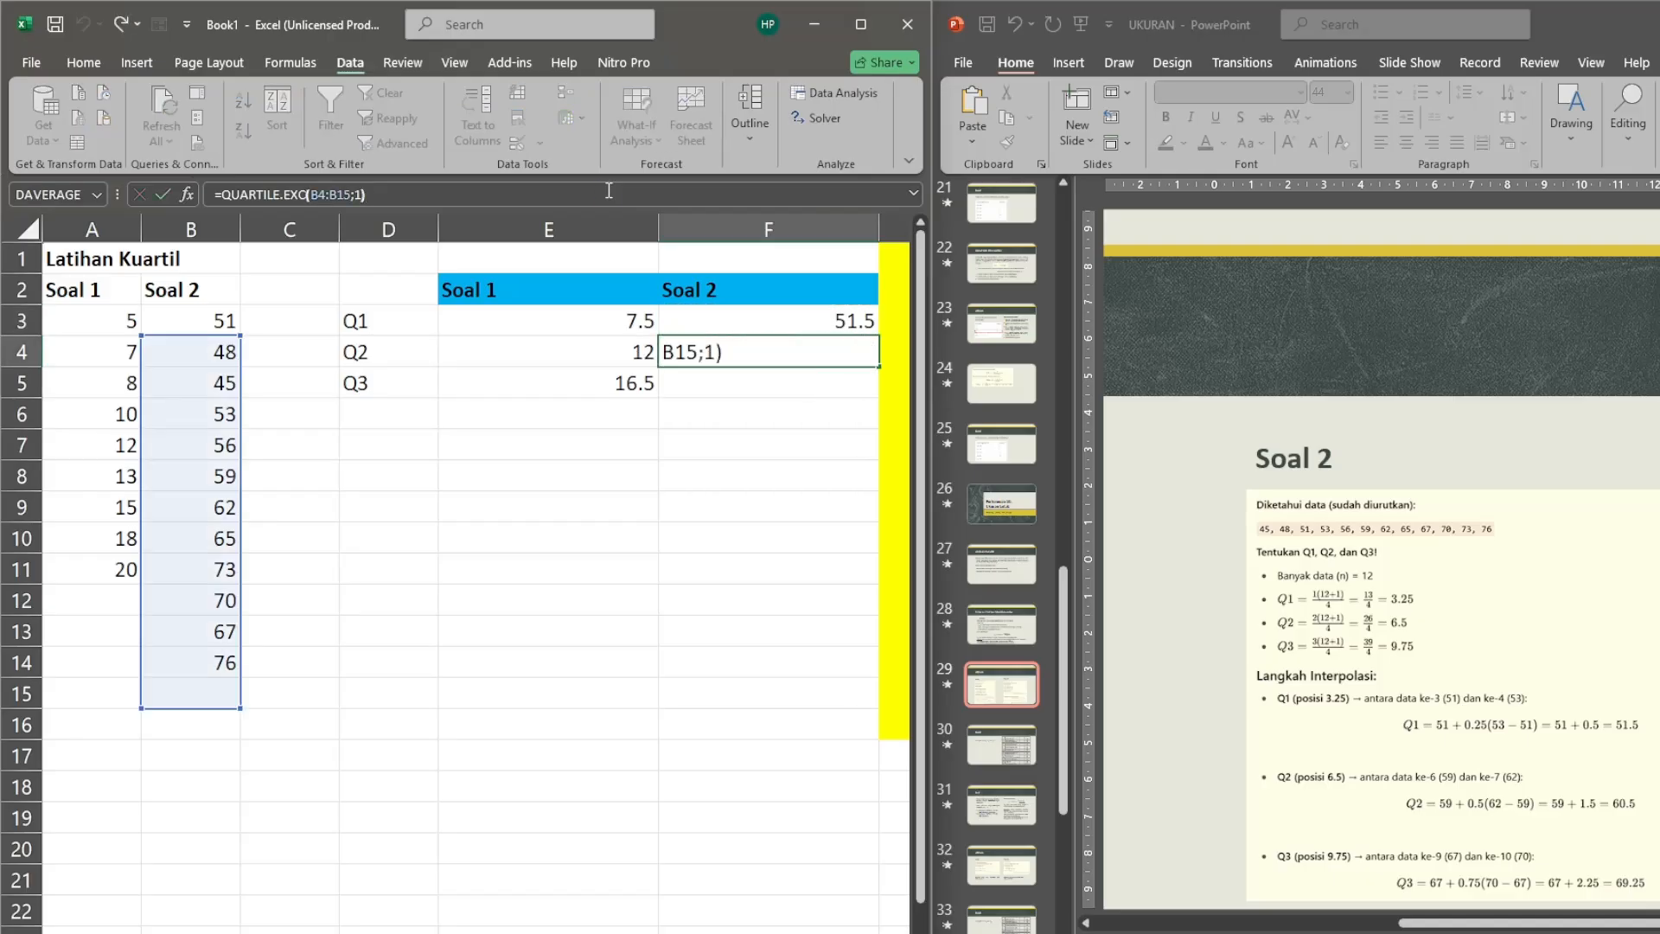
{"action": "key", "text": "Left"}
{"action": "key", "text": "BackSpace"}
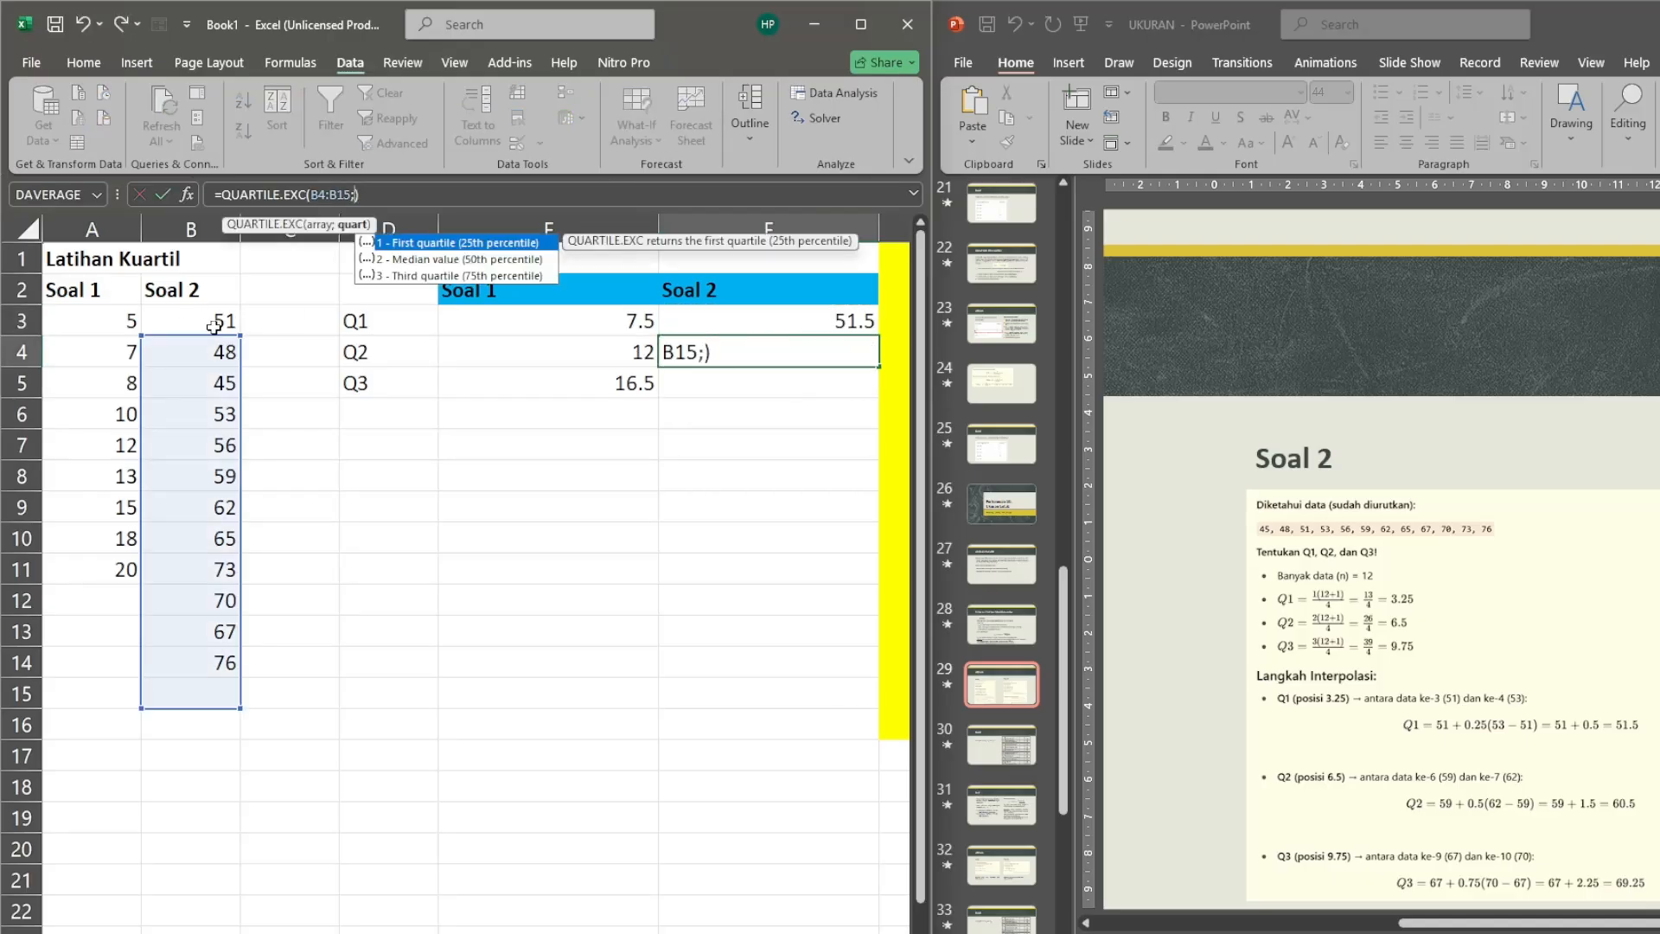
{"action": "key", "text": "Return"}
{"action": "key", "text": "Up"}
{"action": "key", "text": "Up"}
{"action": "key", "text": "Down"}
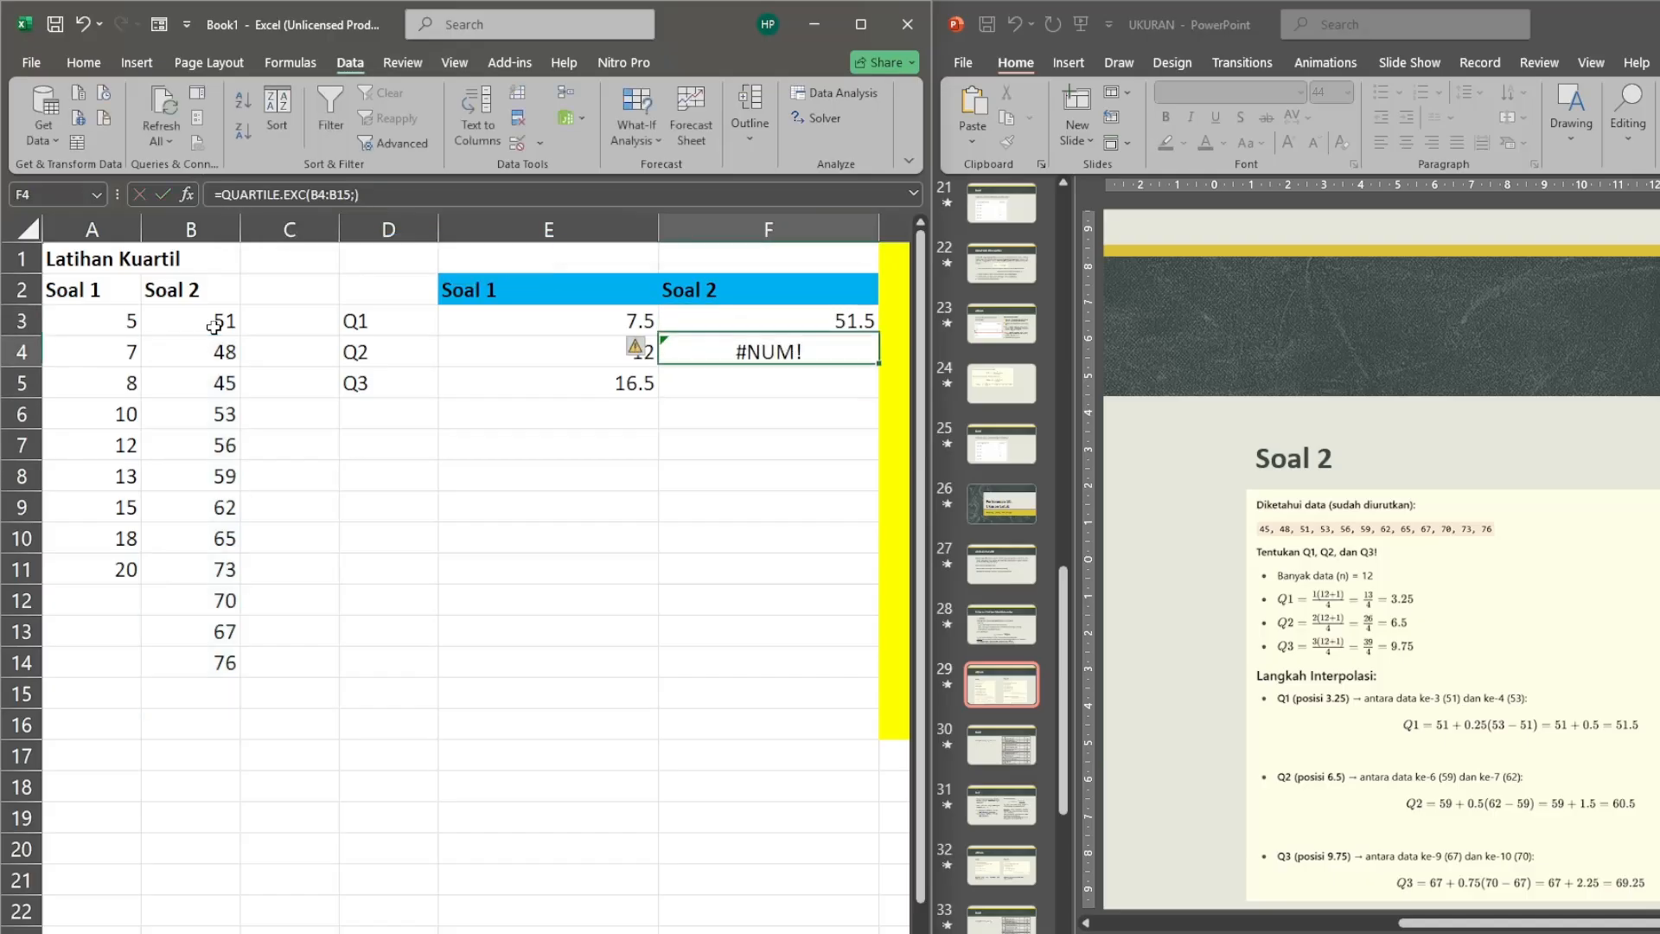
{"action": "key", "text": "Delete"}
Copy the complete Q1 formula text of Soal 2 from F3, =QUARTILE.EXC(B3:B14;1), leaving the cell as it is.
{"action": "key", "text": "Up"}
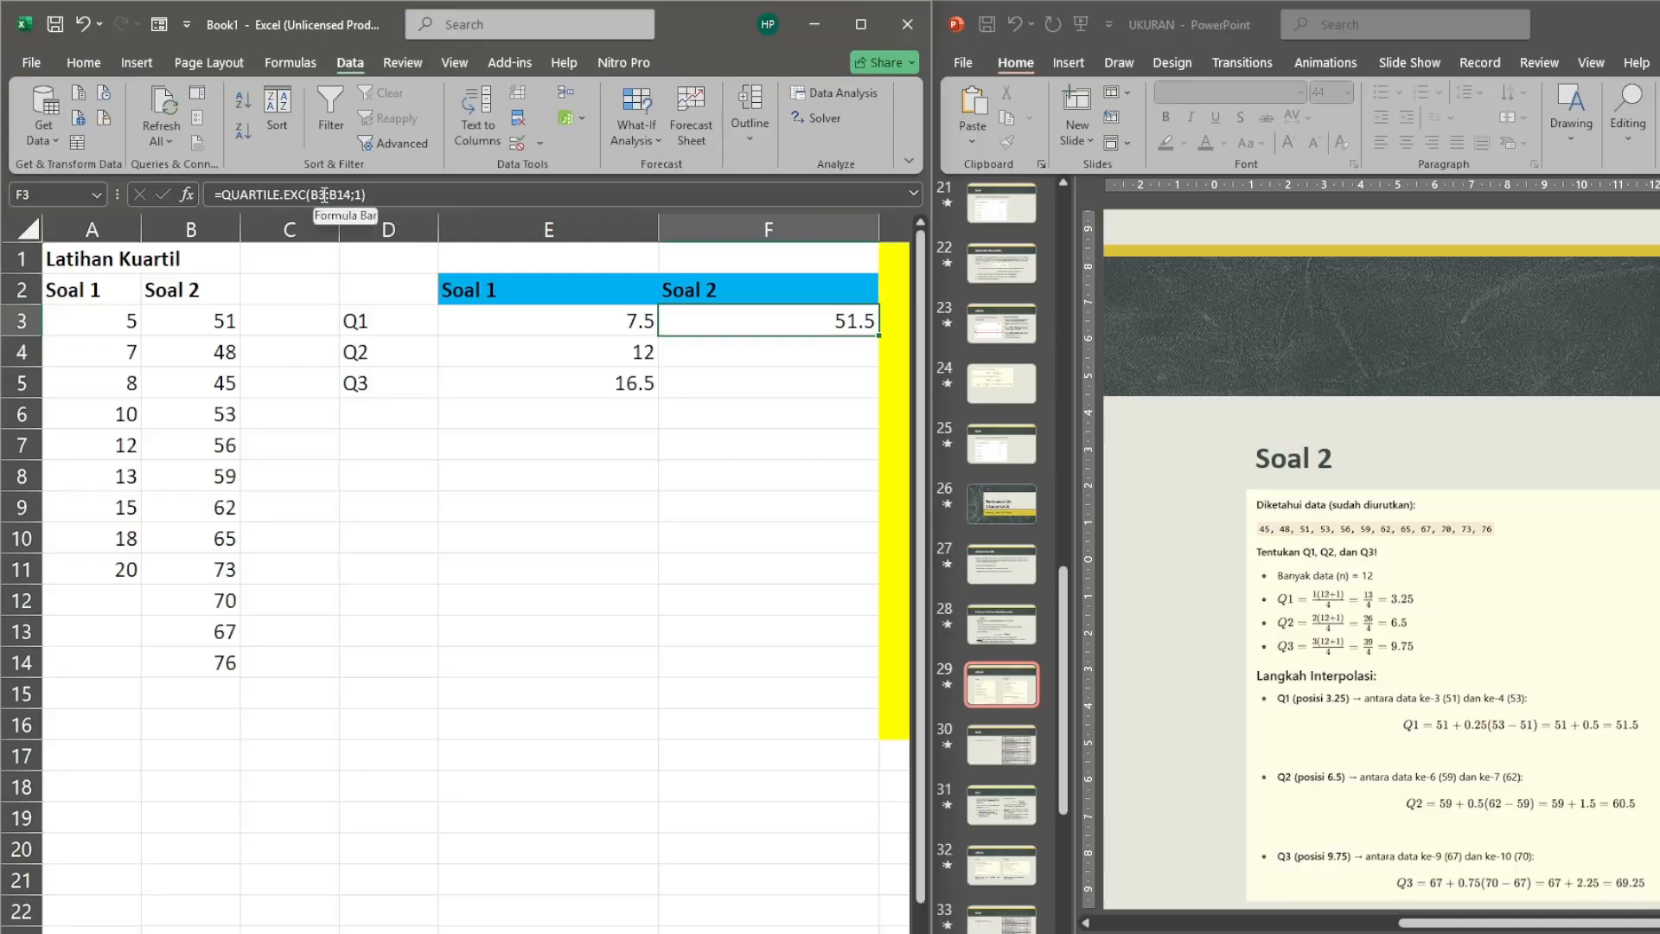
{"action": "left_click", "coordinate": [391, 197]}
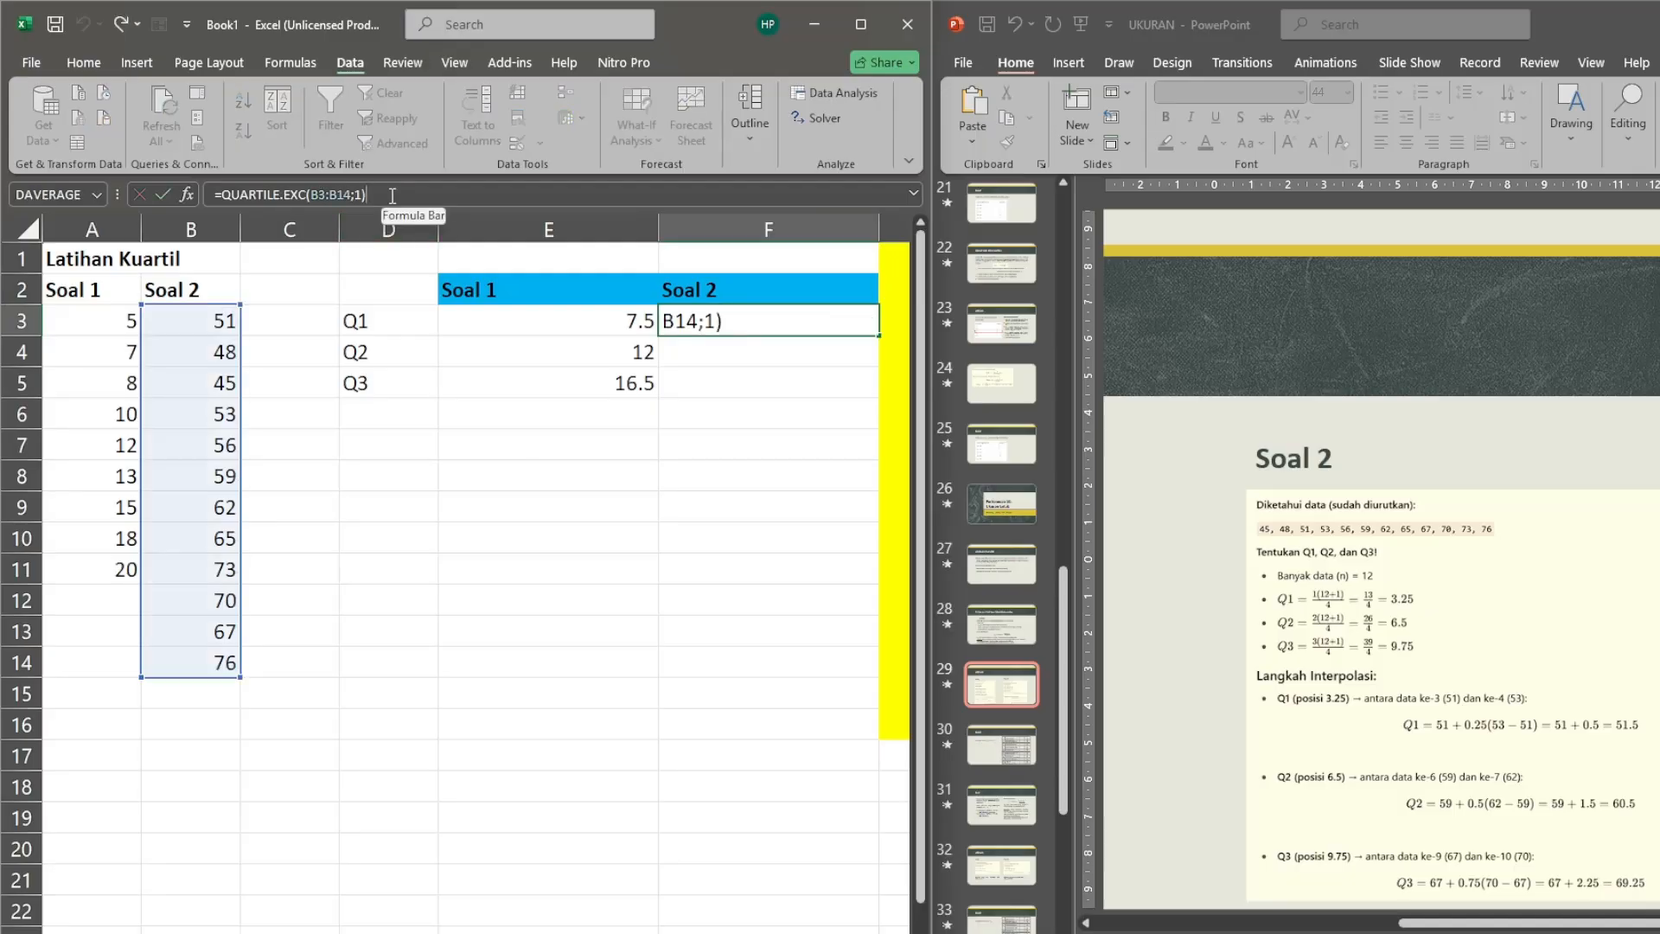
{"action": "key", "text": "shift+Left"}
{"action": "key", "text": "shift+Left"}
{"action": "key", "text": "shift+Left"}
{"action": "key", "text": "shift+Left"}
{"action": "key", "text": "shift+Left"}
{"action": "key", "text": "shift+Left"}
{"action": "key", "text": "shift+Left"}
{"action": "key", "text": "shift+Left"}
{"action": "key", "text": "shift+Left"}
{"action": "key", "text": "shift+Left"}
{"action": "key", "text": "shift+Left"}
{"action": "key", "text": "shift+Left"}
{"action": "key", "text": "shift+Left"}
{"action": "key", "text": "shift+Left"}
{"action": "key", "text": "shift+Left"}
{"action": "key", "text": "shift+Left"}
{"action": "key", "text": "shift+Left"}
{"action": "key", "text": "shift+Left"}
{"action": "key", "text": "shift+Left"}
{"action": "key", "text": "shift+Left"}
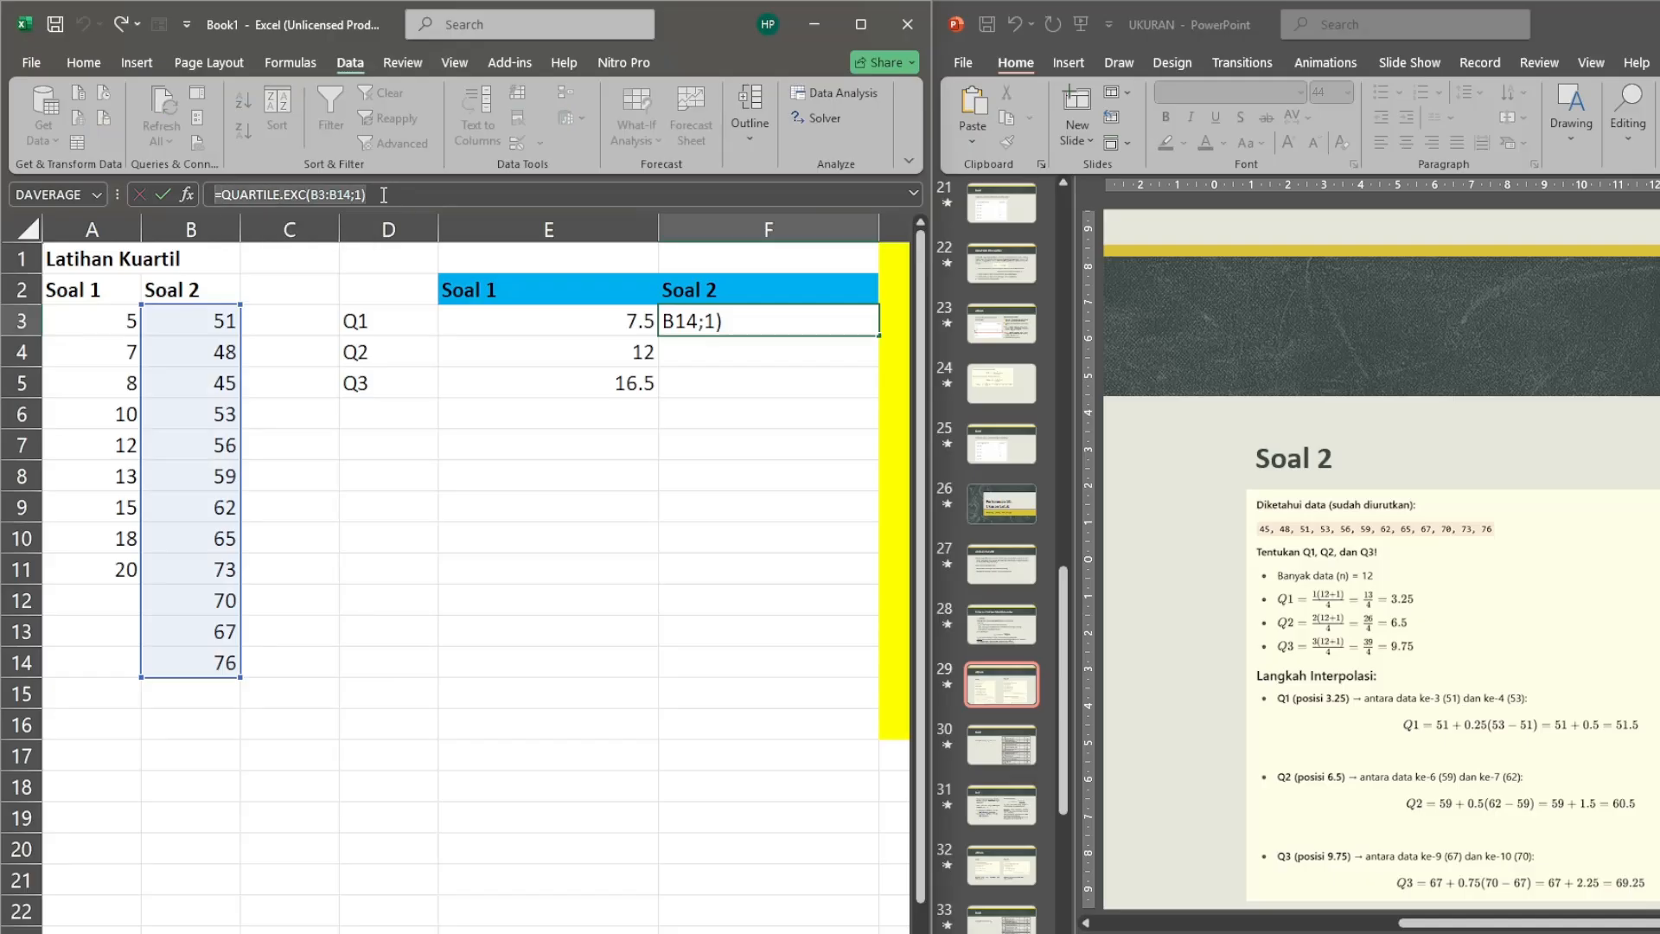
{"action": "key", "text": "Return"}
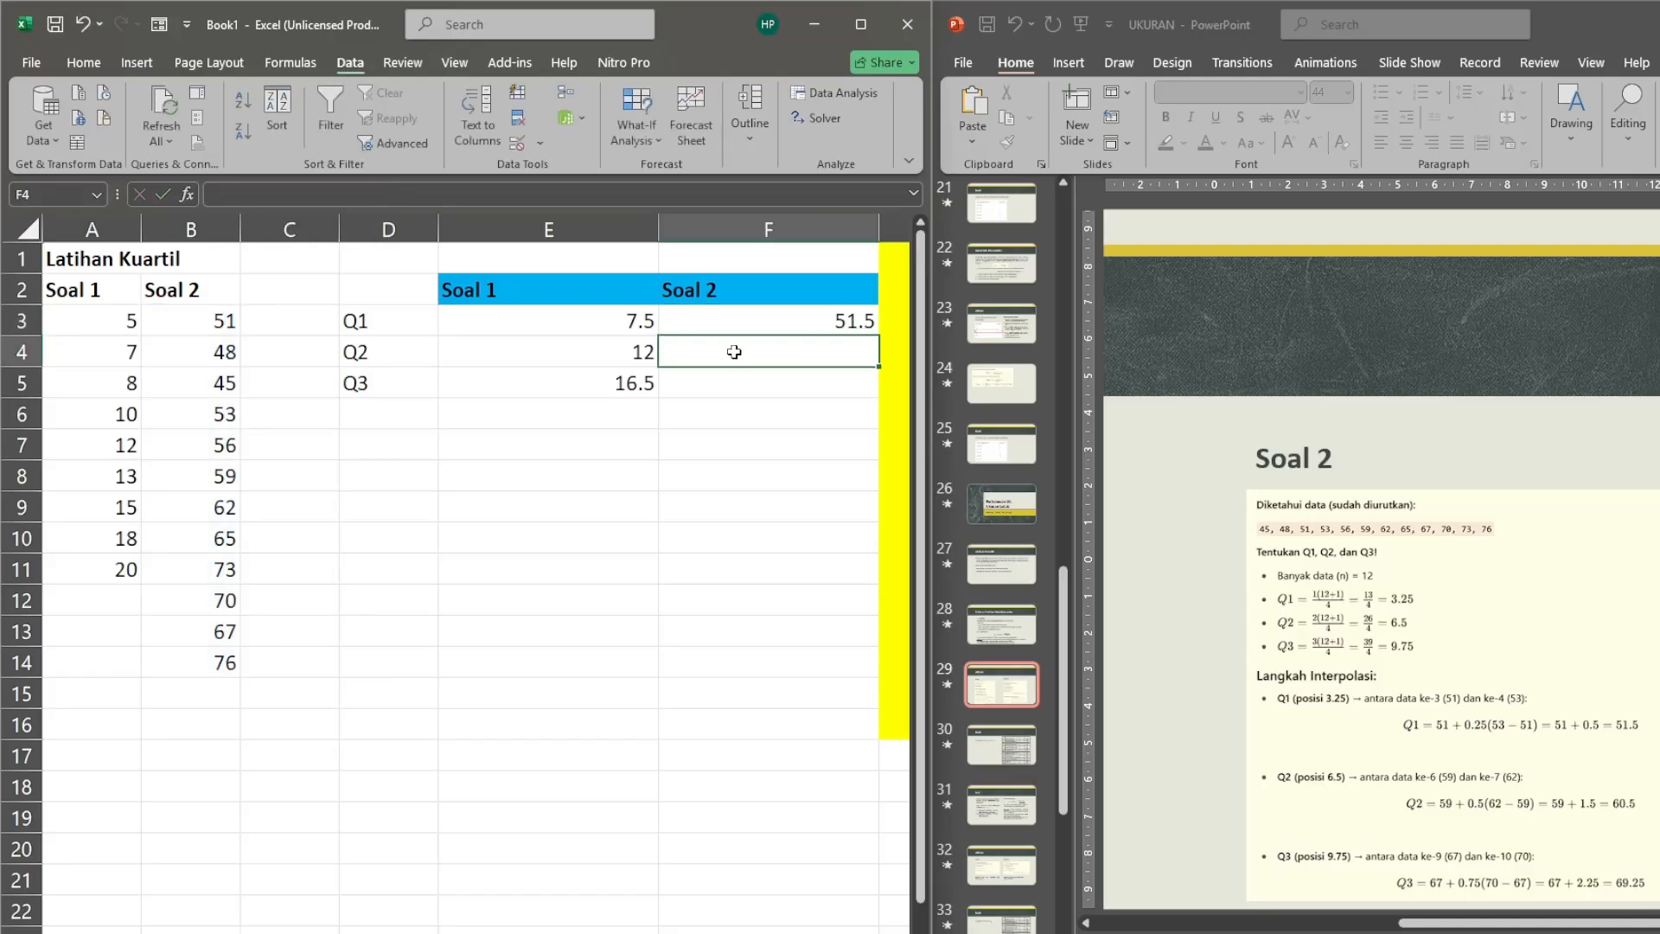
Paste the copied formula text into F4 and set its quartile argument to 2 for Q2 of Soal 2: =QUARTILE.EXC(B3:B14;2).
{"action": "left_click", "coordinate": [564, 198]}
{"action": "key", "text": "ctrl+v"}
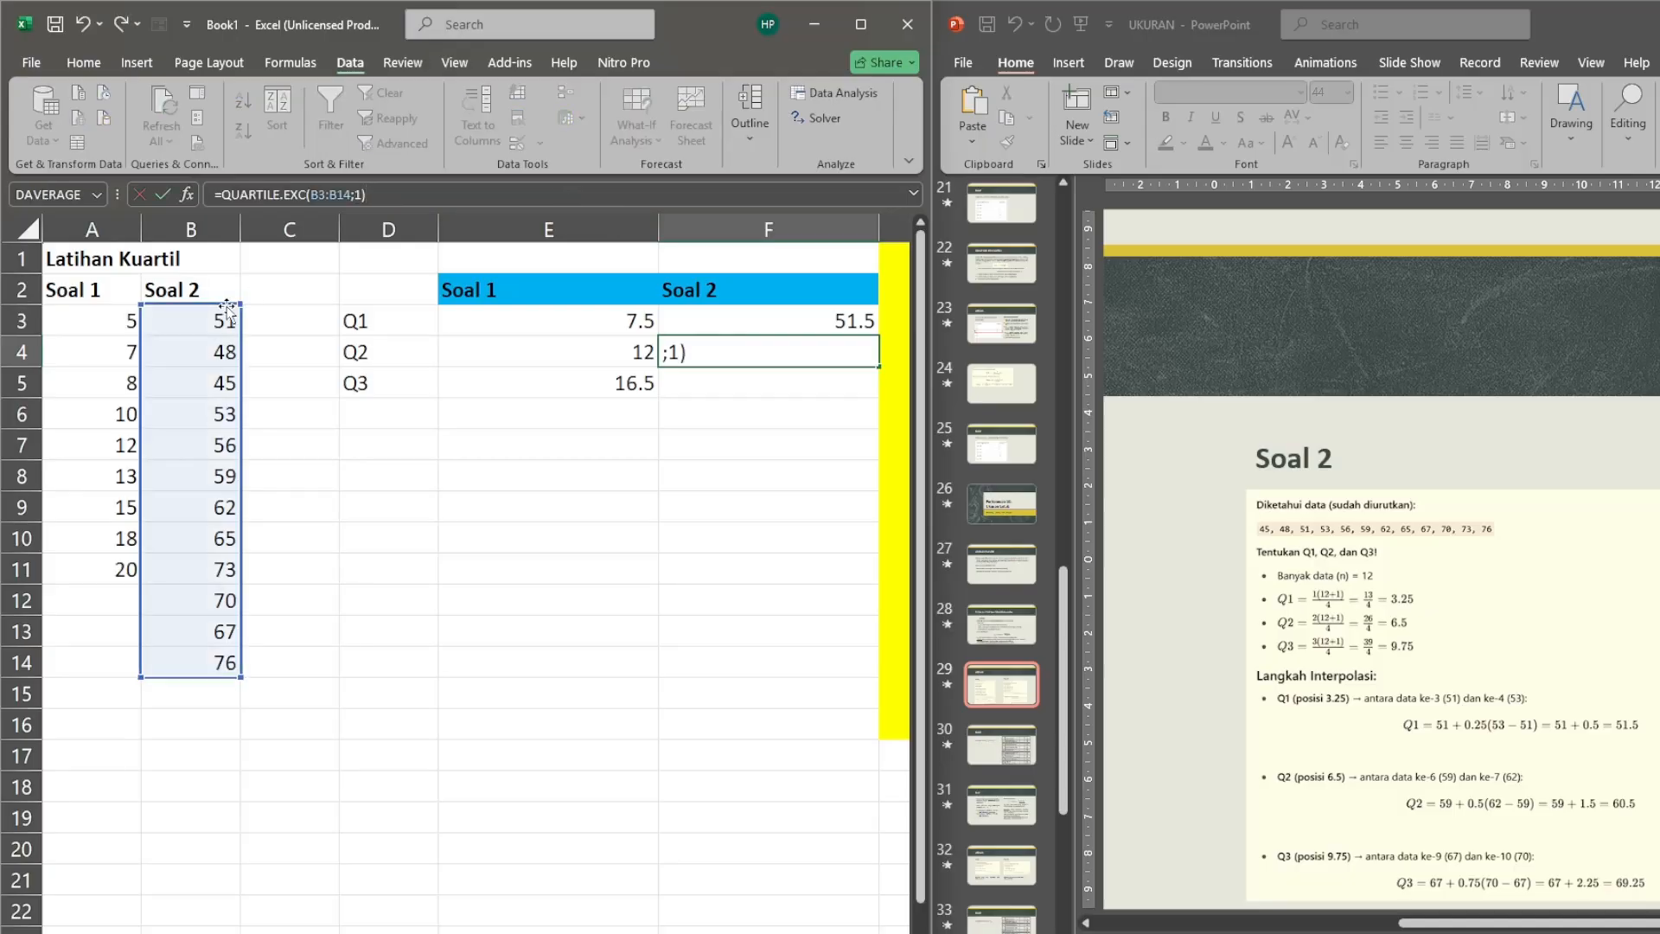
{"action": "left_click", "coordinate": [396, 196]}
{"action": "key", "text": "Left"}
{"action": "key", "text": "BackSpace"}
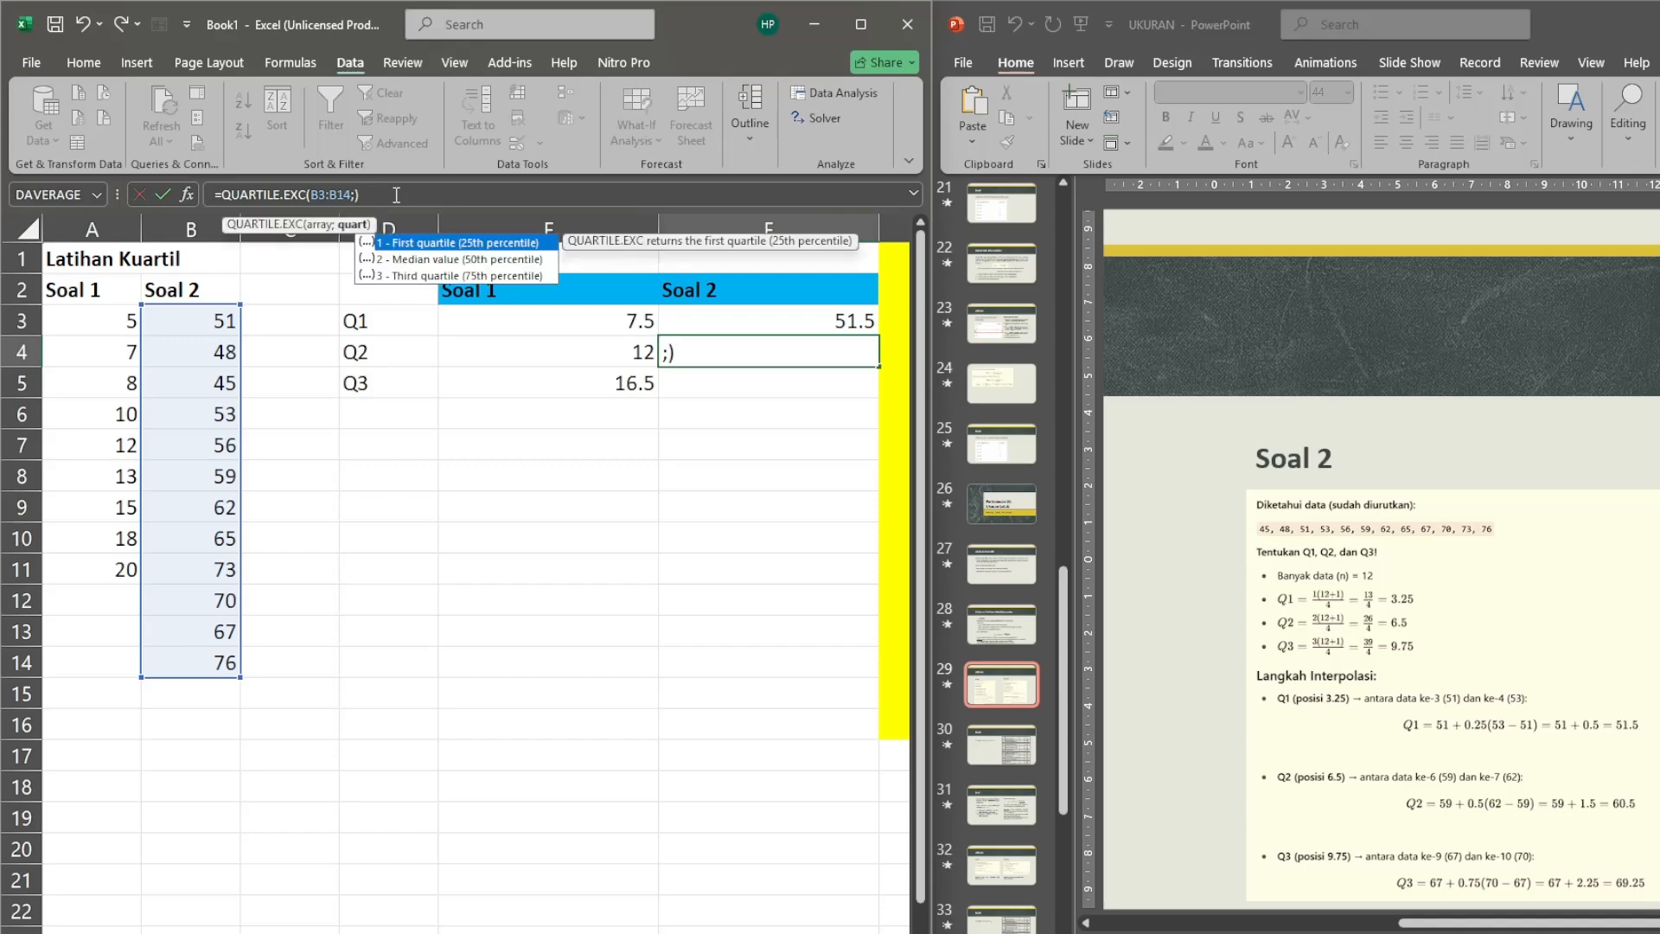
{"action": "type", "text": "2"}
{"action": "key", "text": "Return"}
{"action": "key", "text": "Up"}
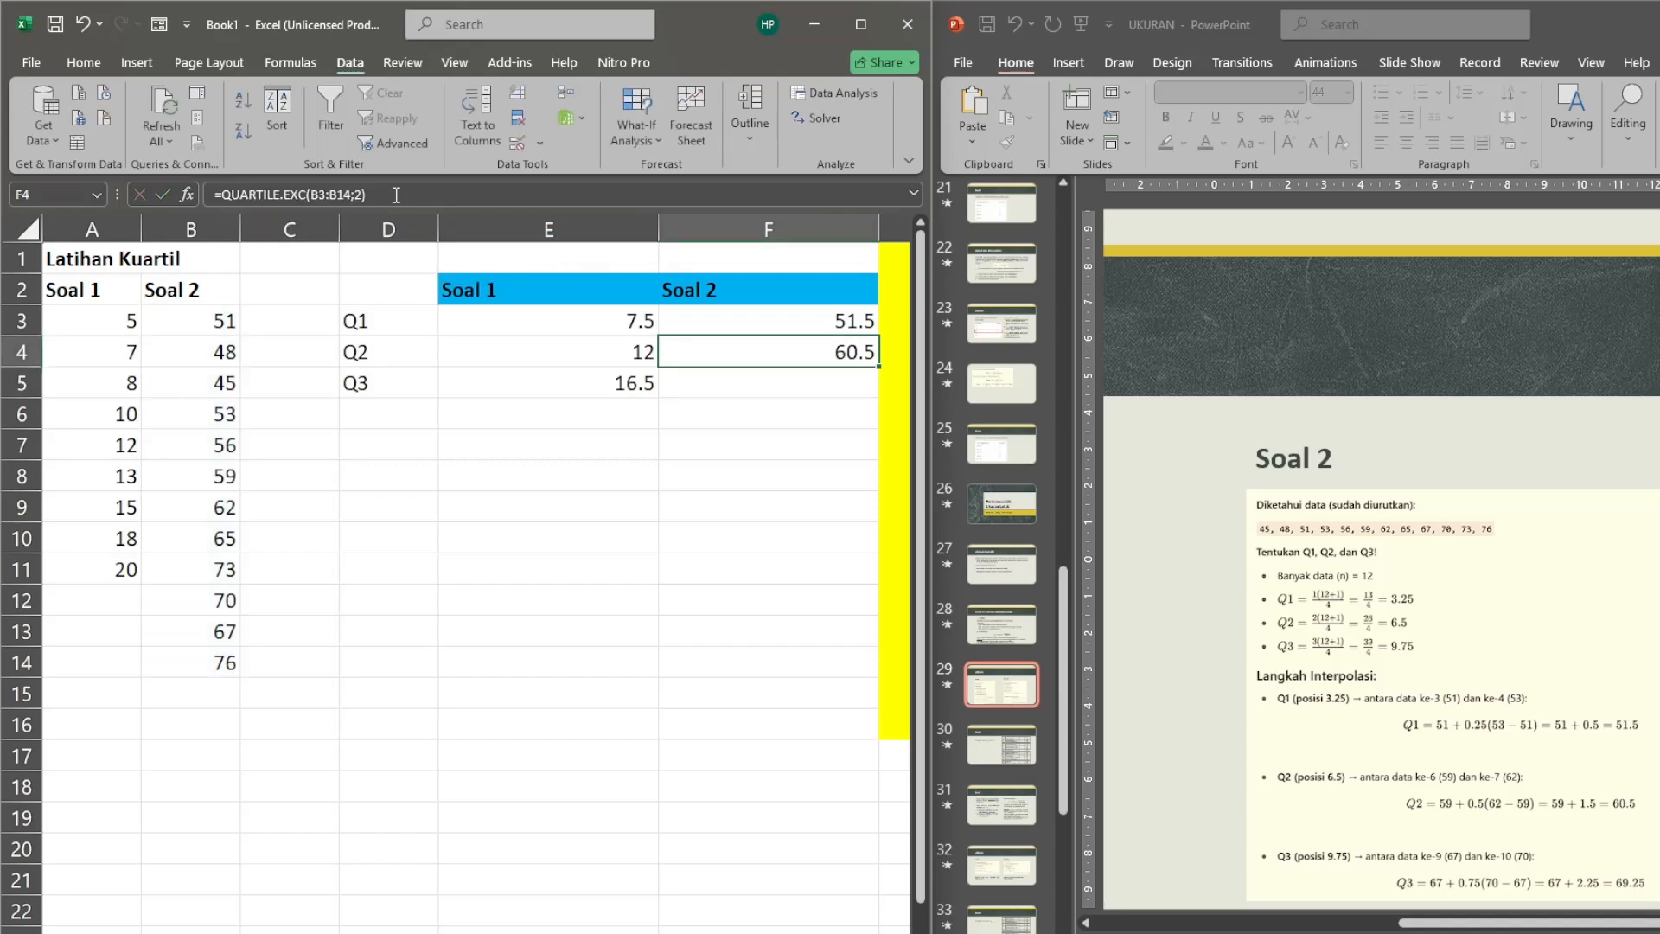
Paste the copied formula text into F5 with the quartile argument 3 for Q3 of Soal 2, and return to F3.
{"action": "key", "text": "Down"}
{"action": "left_click", "coordinate": [396, 195]}
{"action": "key", "text": "ctrl+v"}
{"action": "key", "text": "Left"}
{"action": "key", "text": "BackSpace"}
{"action": "type", "text": "3"}
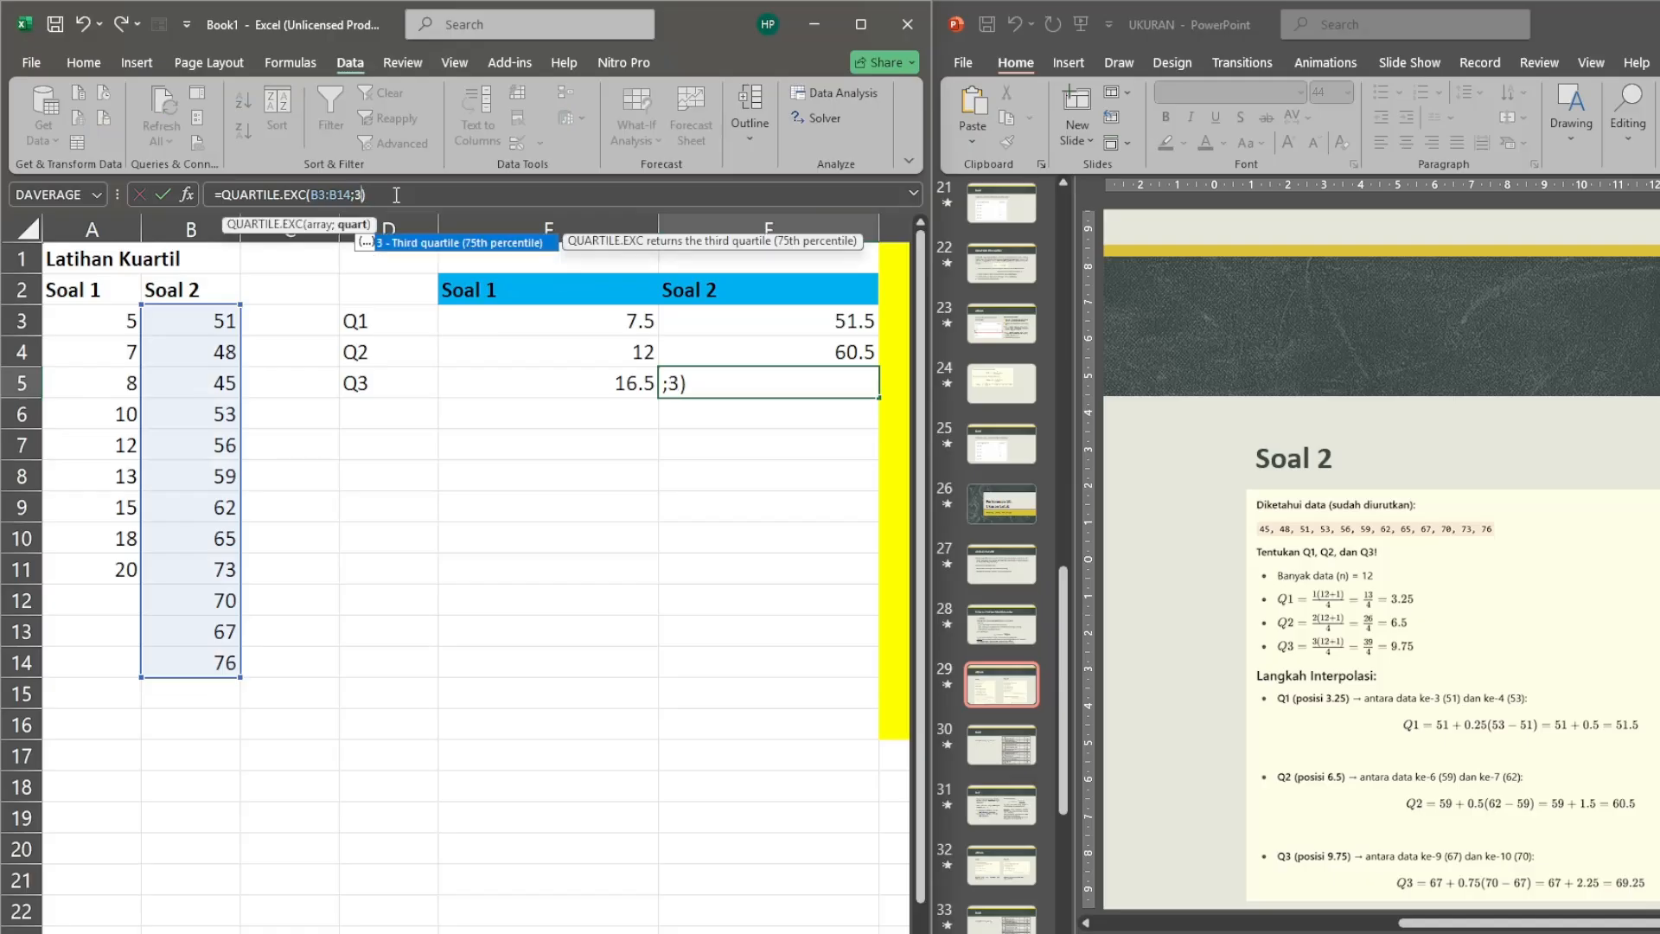
{"action": "key", "text": "Return"}
{"action": "key", "text": "Up"}
{"action": "key", "text": "Up"}
{"action": "key", "text": "Up"}
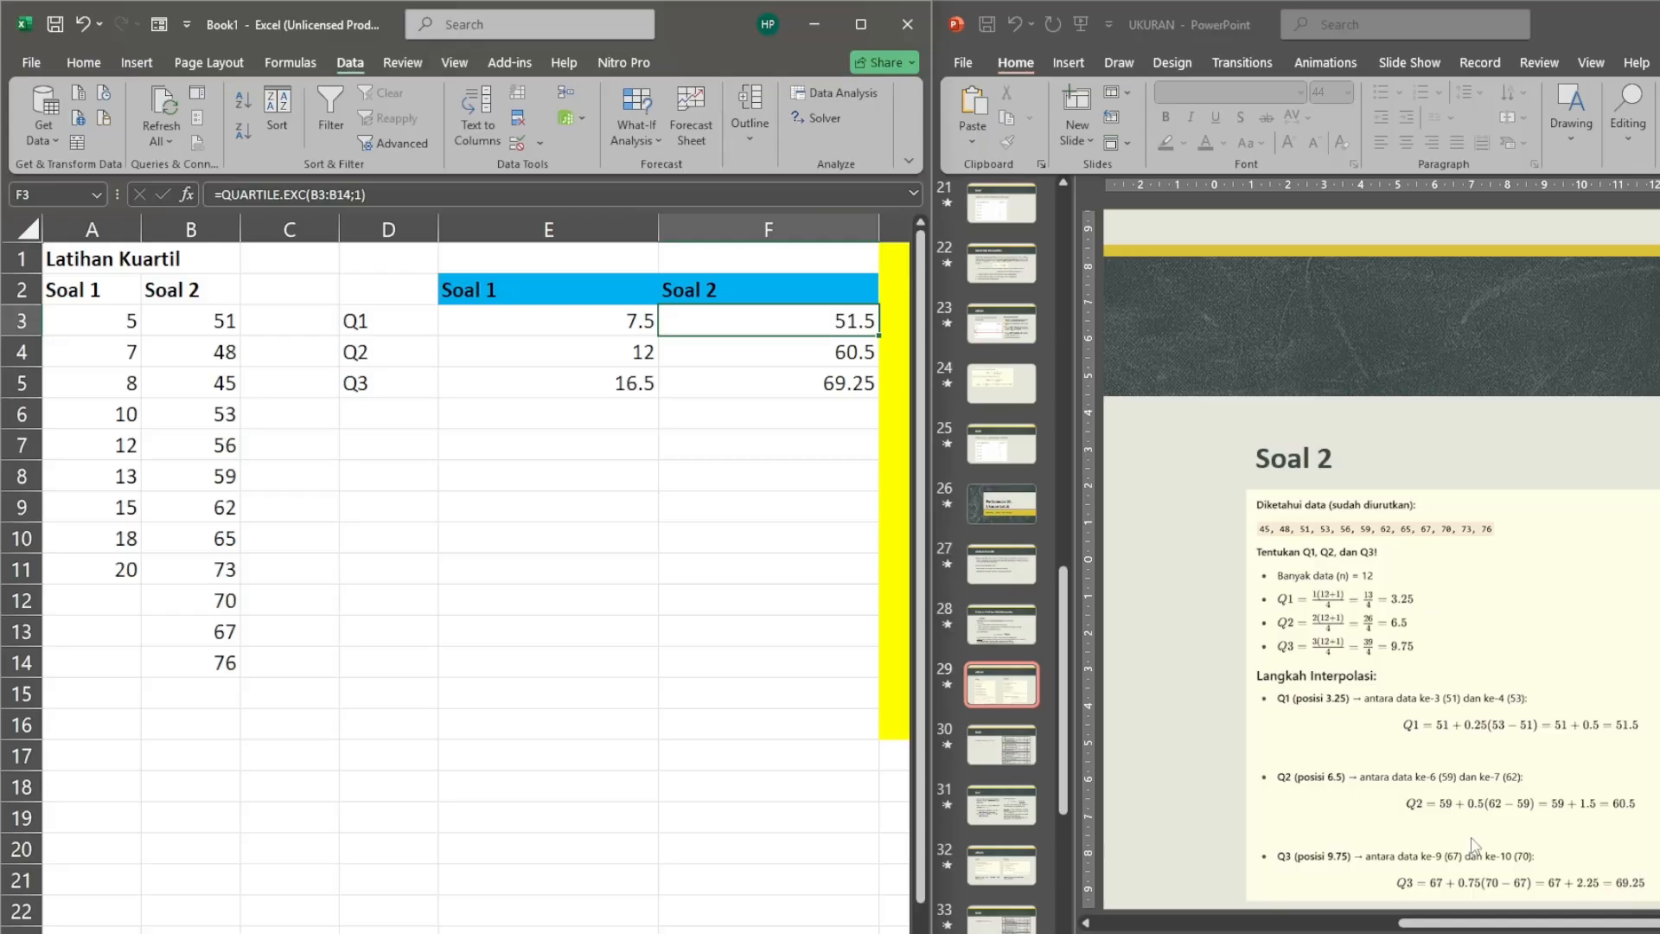
Switch to the PowerPoint deck and show Soal 1 of the decile exercise on slide 32.
{"action": "scroll", "coordinate": [1623, 903], "scroll_direction": "down", "scroll_amount": 1}
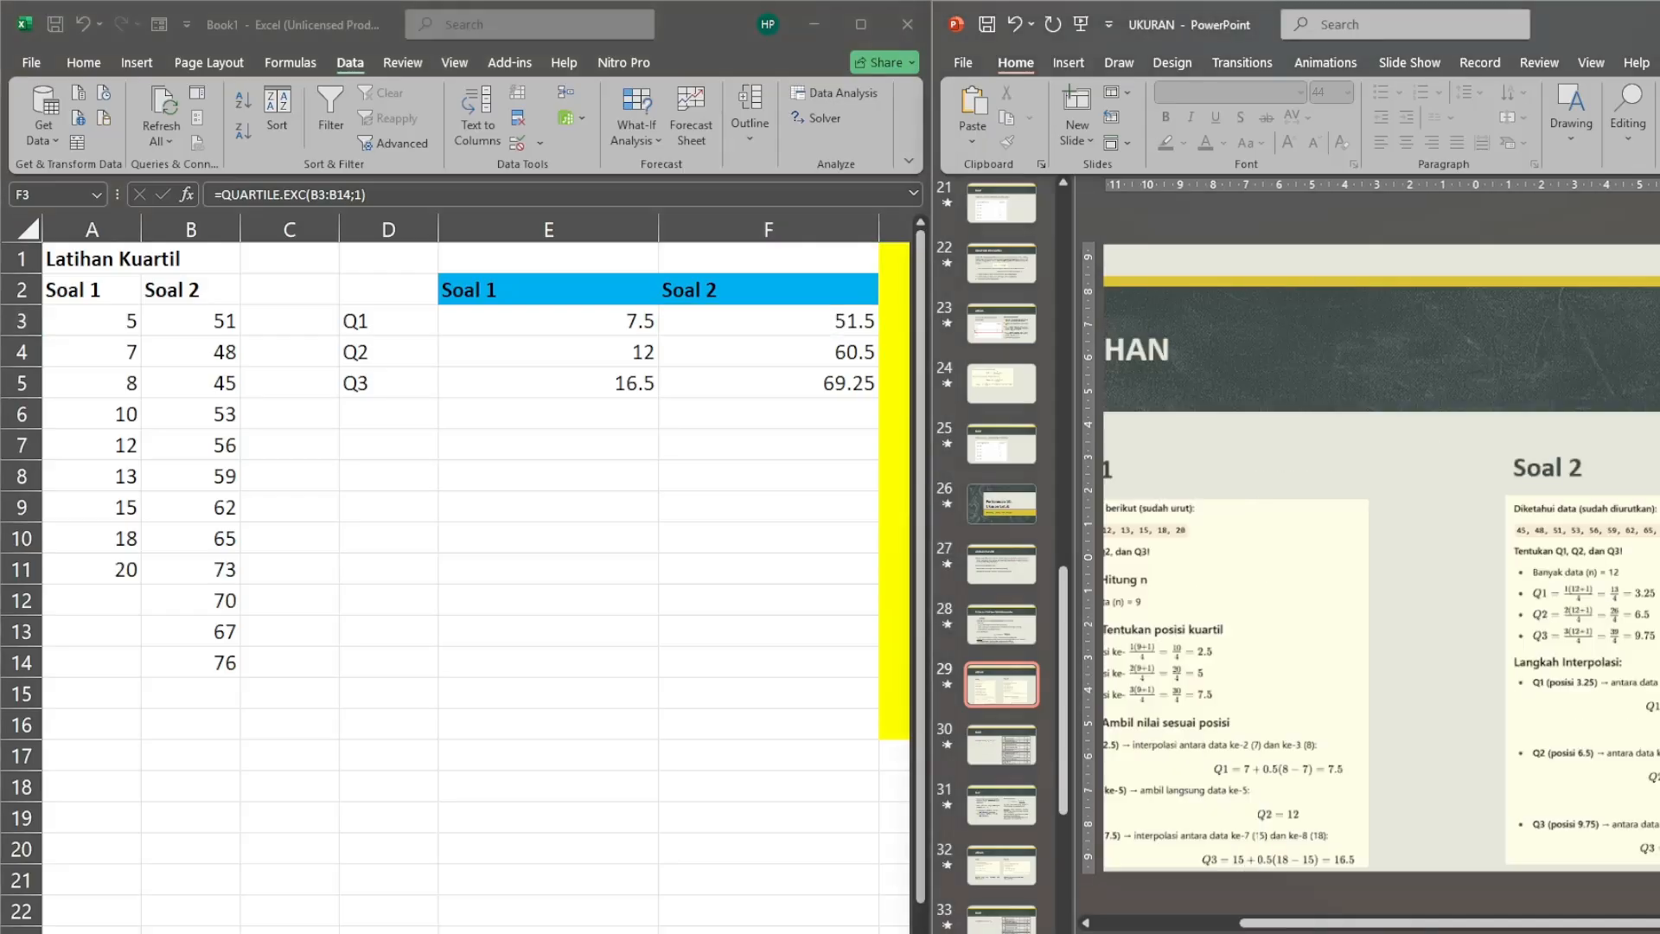
{"action": "scroll", "coordinate": [1403, 356], "scroll_direction": "down", "scroll_amount": 2}
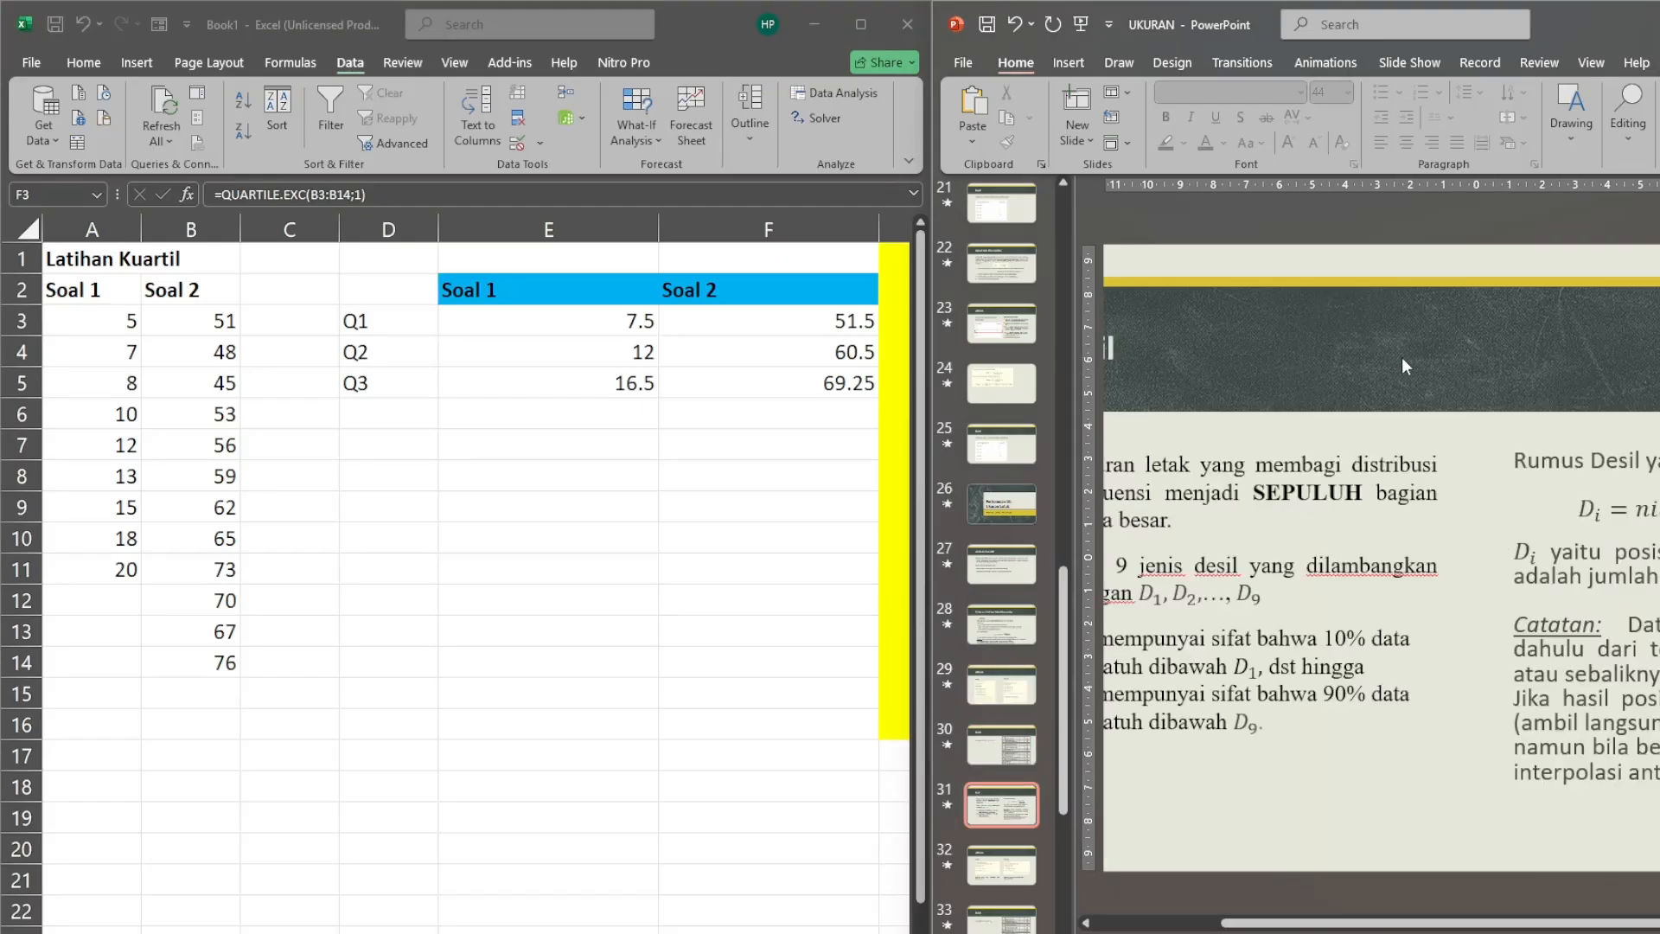
{"action": "scroll", "coordinate": [1403, 357], "scroll_direction": "down", "scroll_amount": 1}
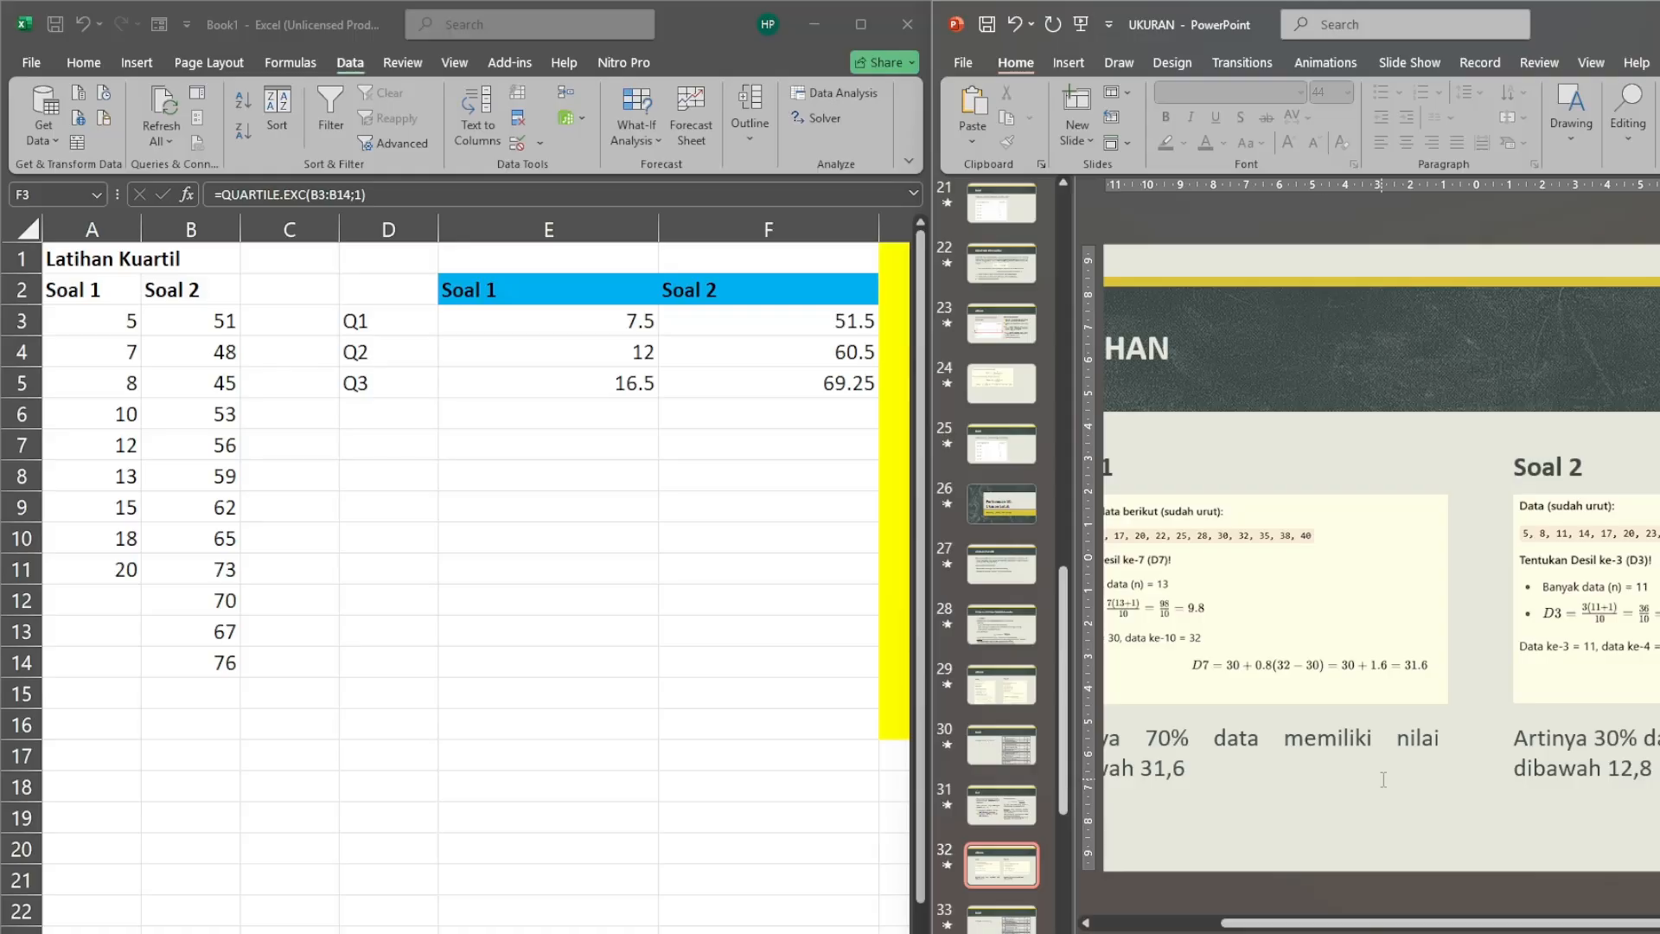
{"action": "left_click_drag", "start_coordinate": [1332, 919], "coordinate": [1258, 919]}
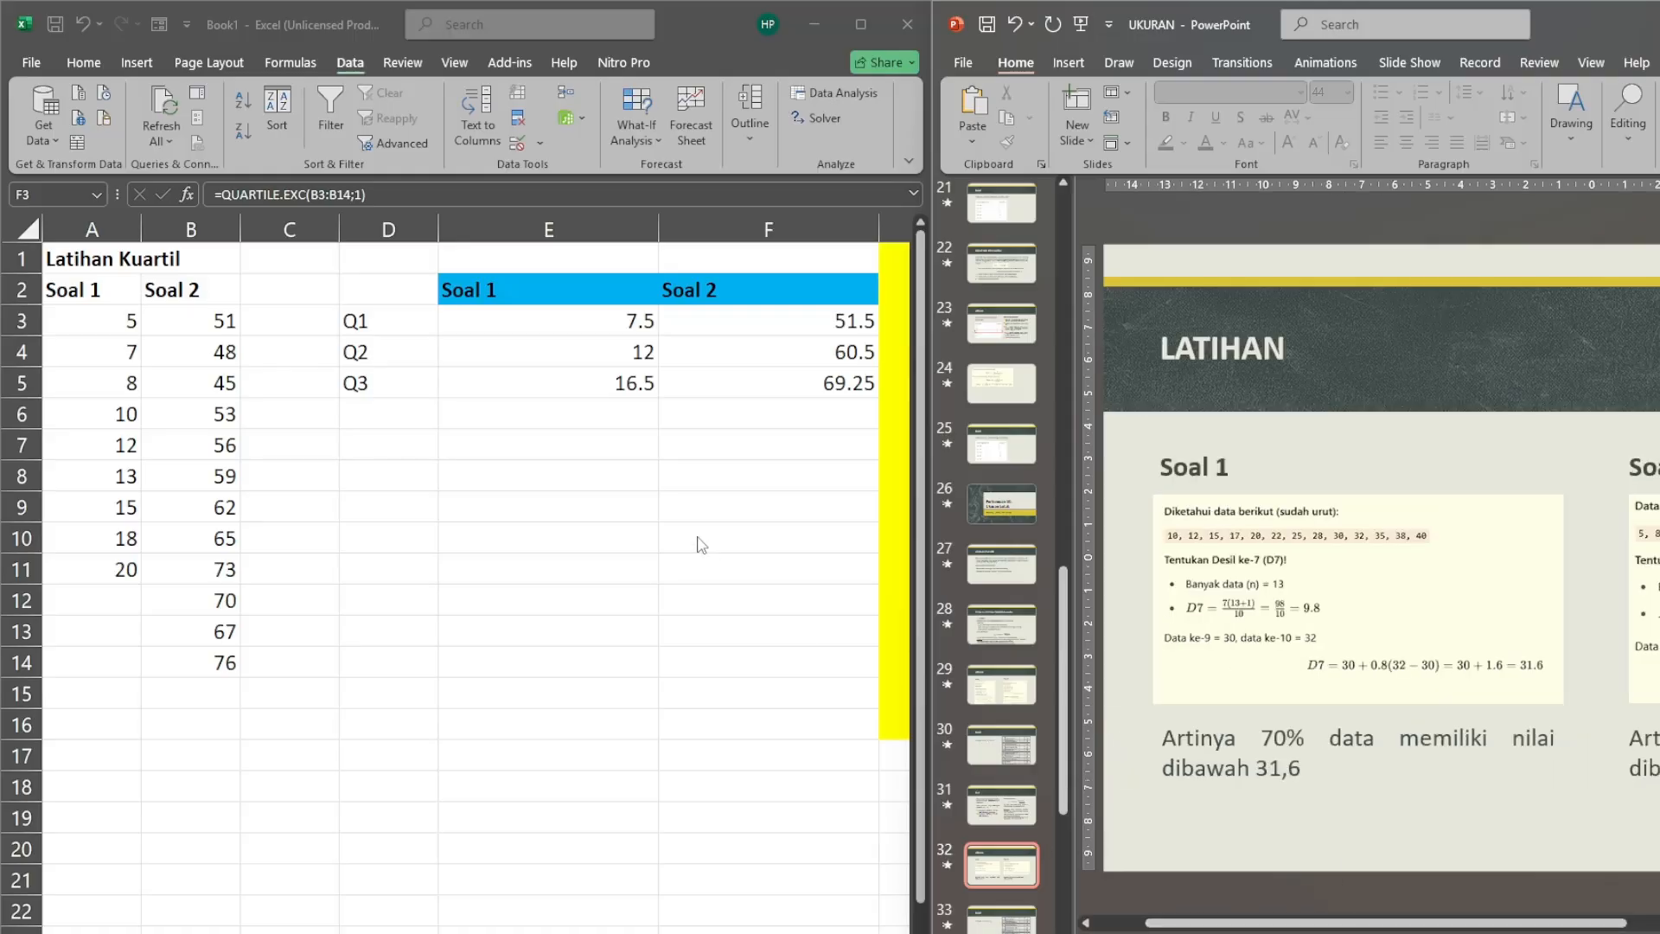
Start a PERCENTILE.EXC formula in K3 for D7 of Soal 1 in Latihan Desil, with H3:H15 as the array.
{"action": "left_click", "coordinate": [622, 459]}
{"action": "key", "text": "Right"}
{"action": "key", "text": "Left"}
{"action": "key", "text": "Right"}
{"action": "key", "text": "Right"}
{"action": "key", "text": "Right"}
{"action": "key", "text": "Right"}
{"action": "key", "text": "Right"}
{"action": "key", "text": "Right"}
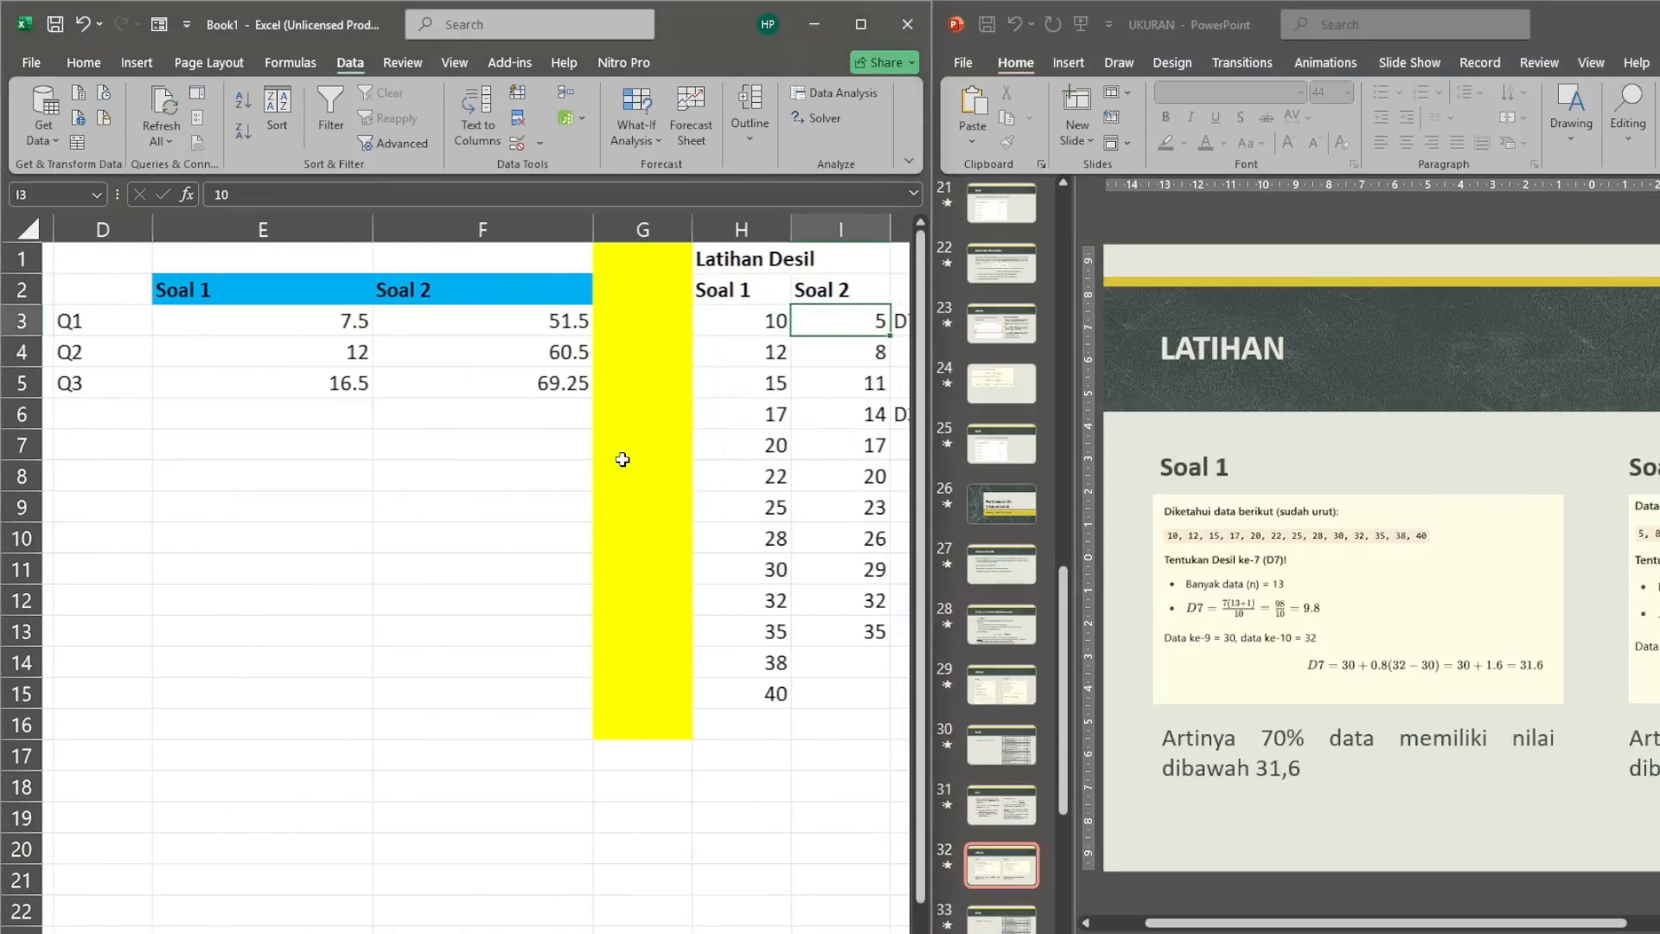
{"action": "key", "text": "Right"}
{"action": "key", "text": "Left"}
{"action": "key", "text": "Left"}
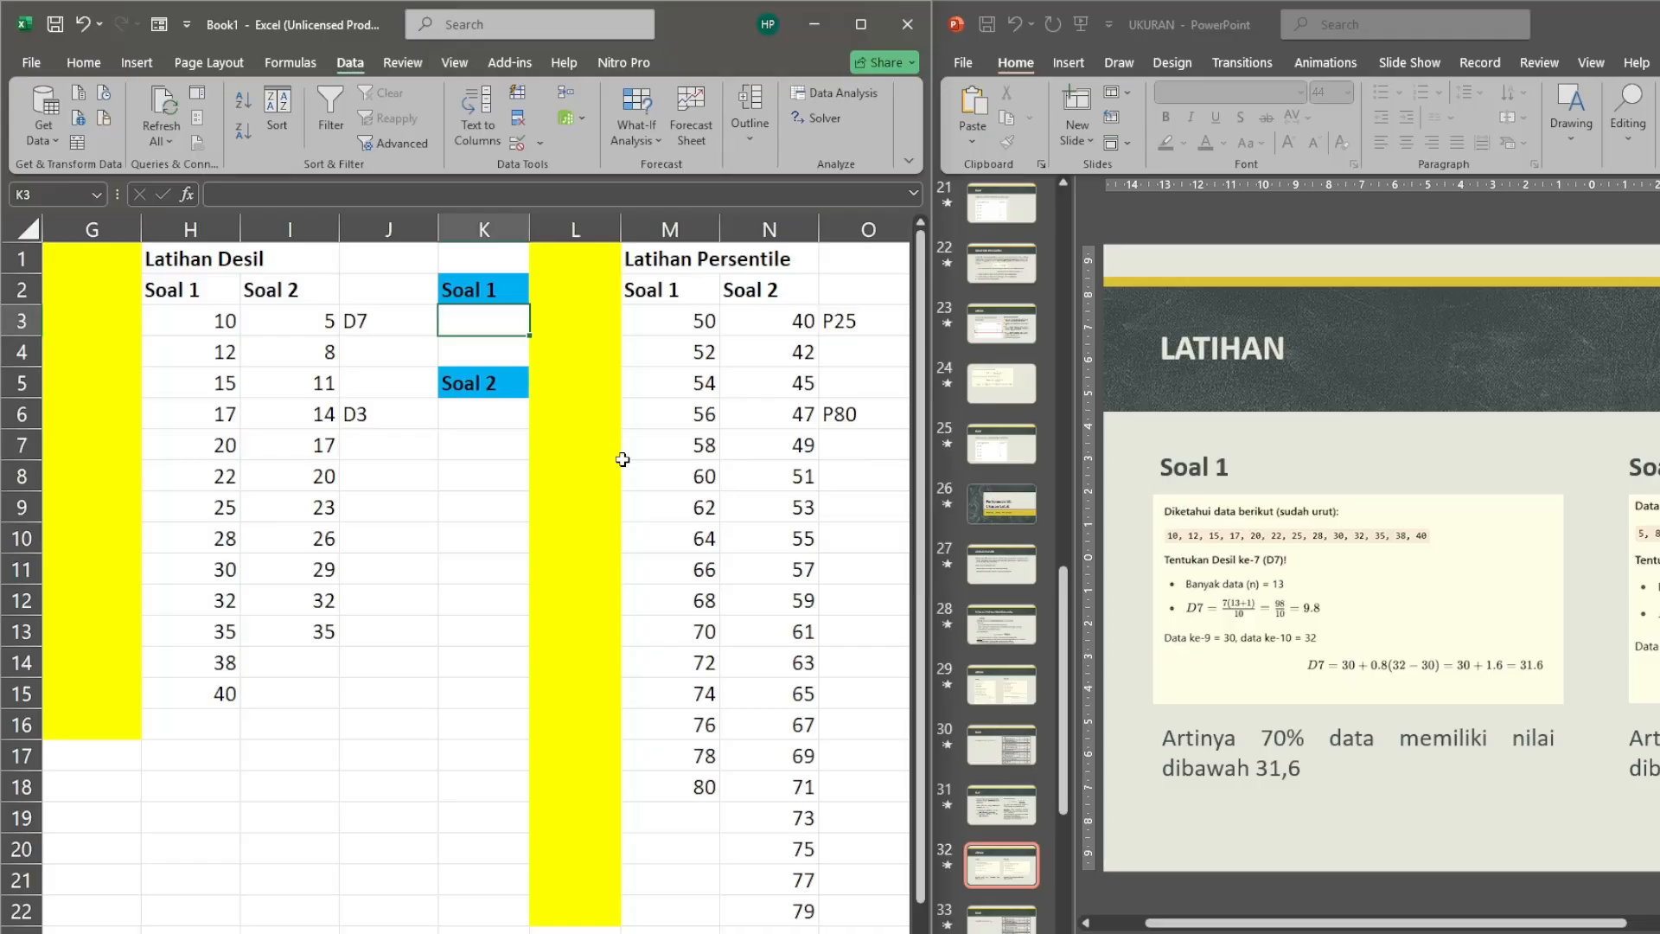
{"action": "type", "text": "=p"}
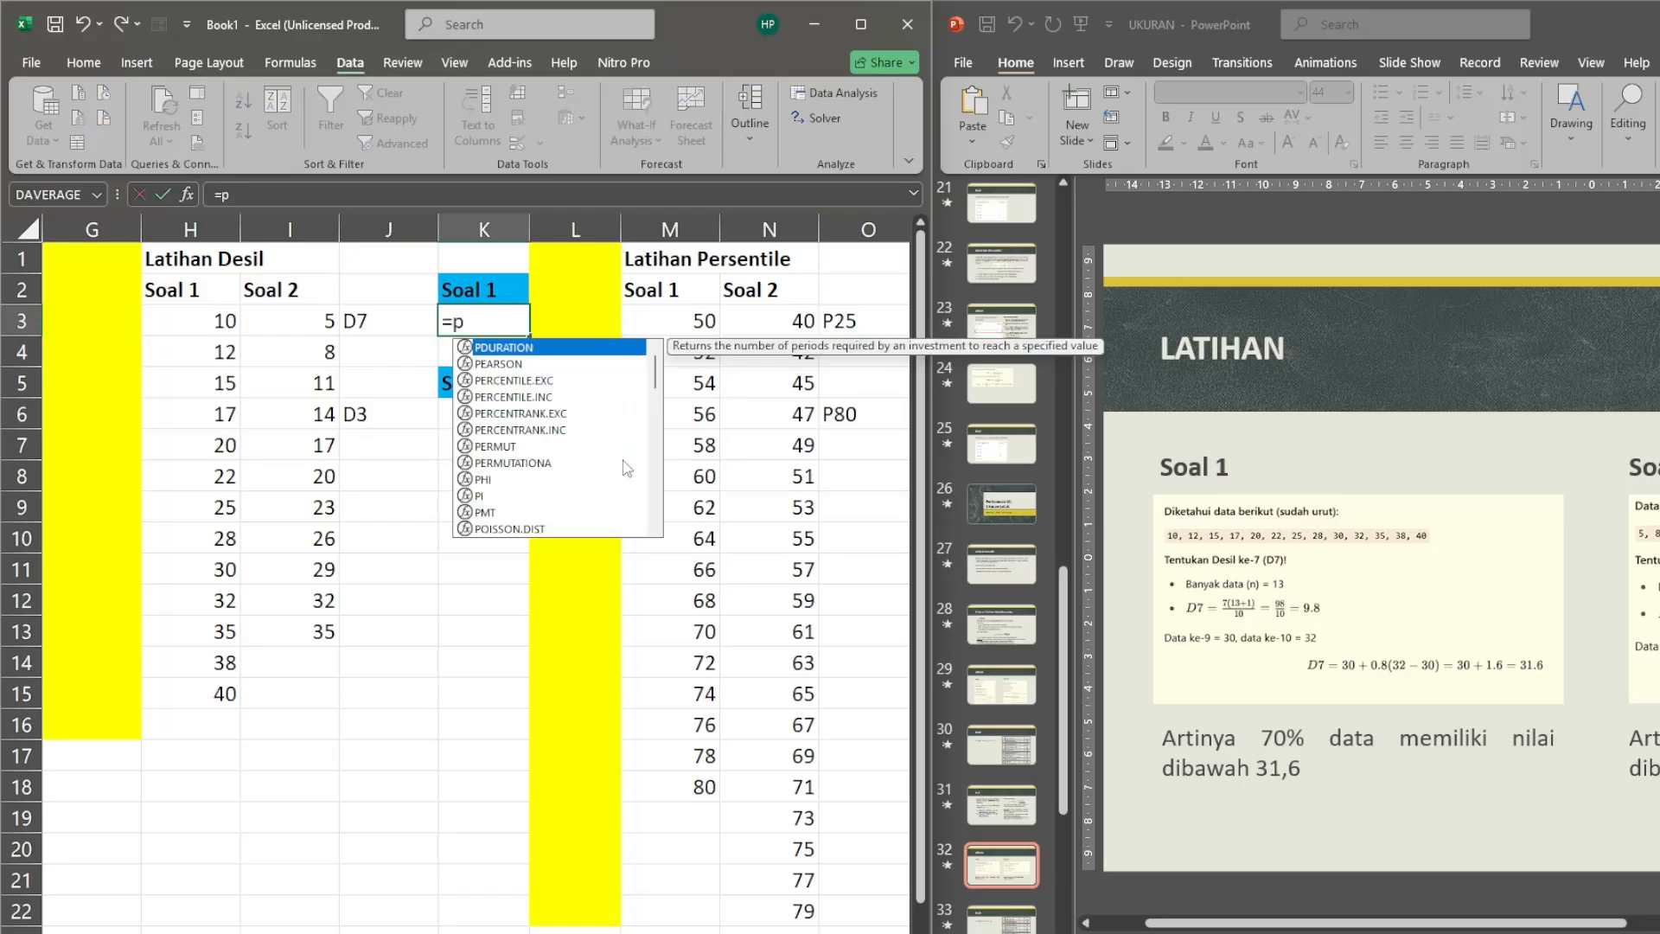
{"action": "type", "text": "ercet"}
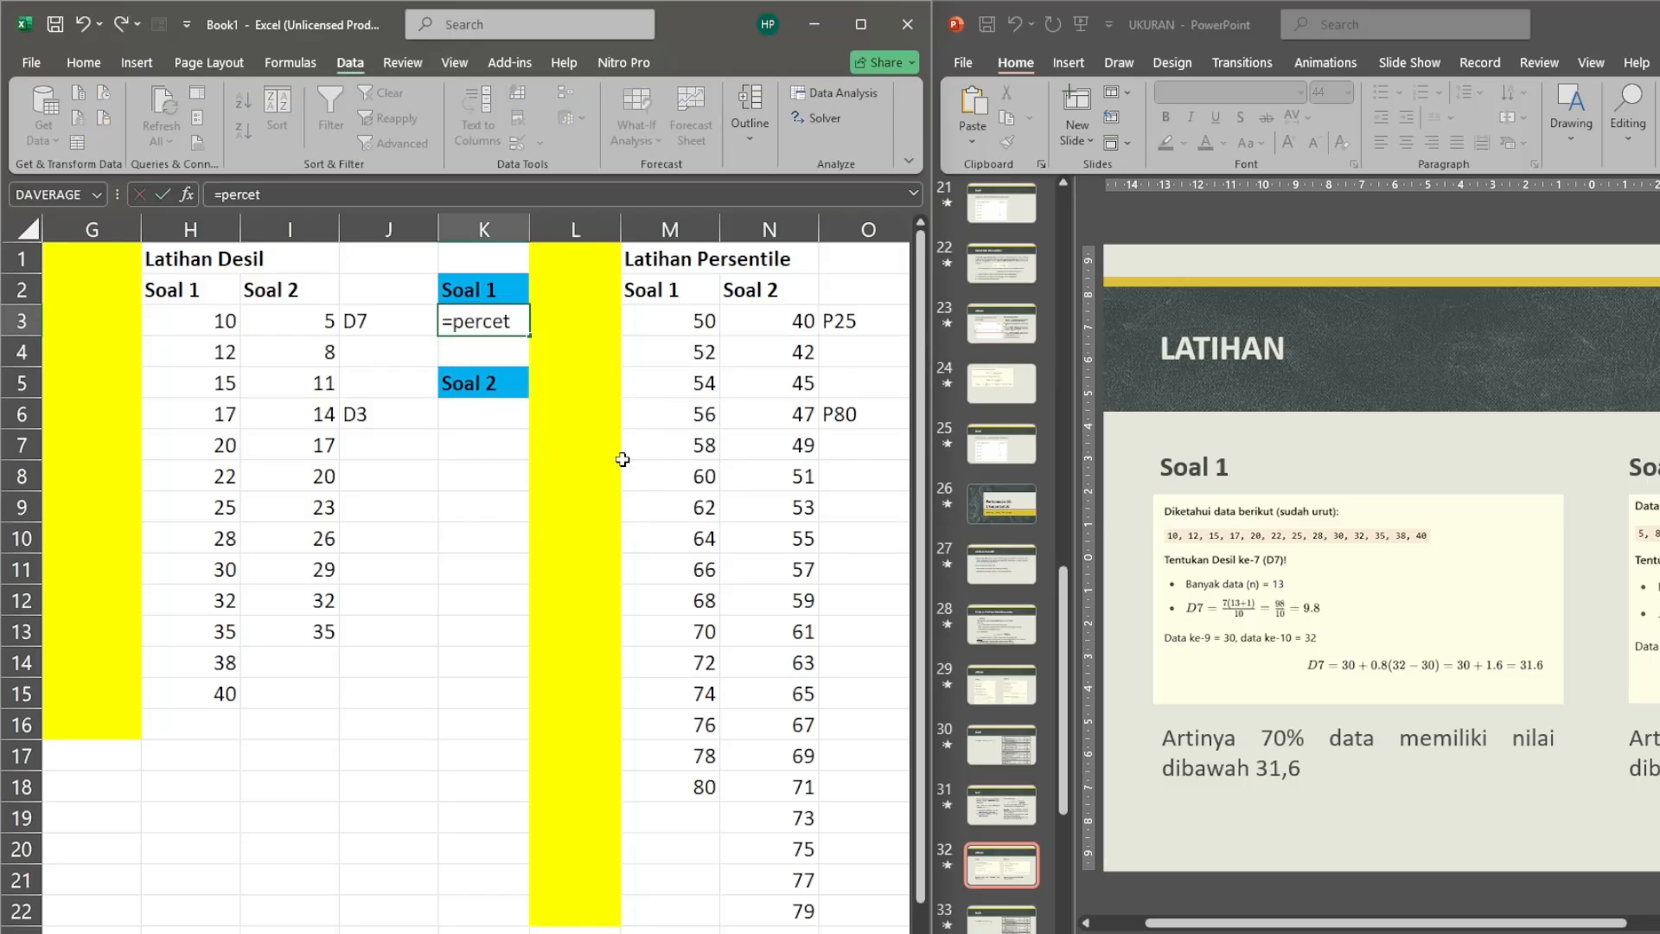
{"action": "key", "text": "BackSpace"}
{"action": "type", "text": "ntile"}
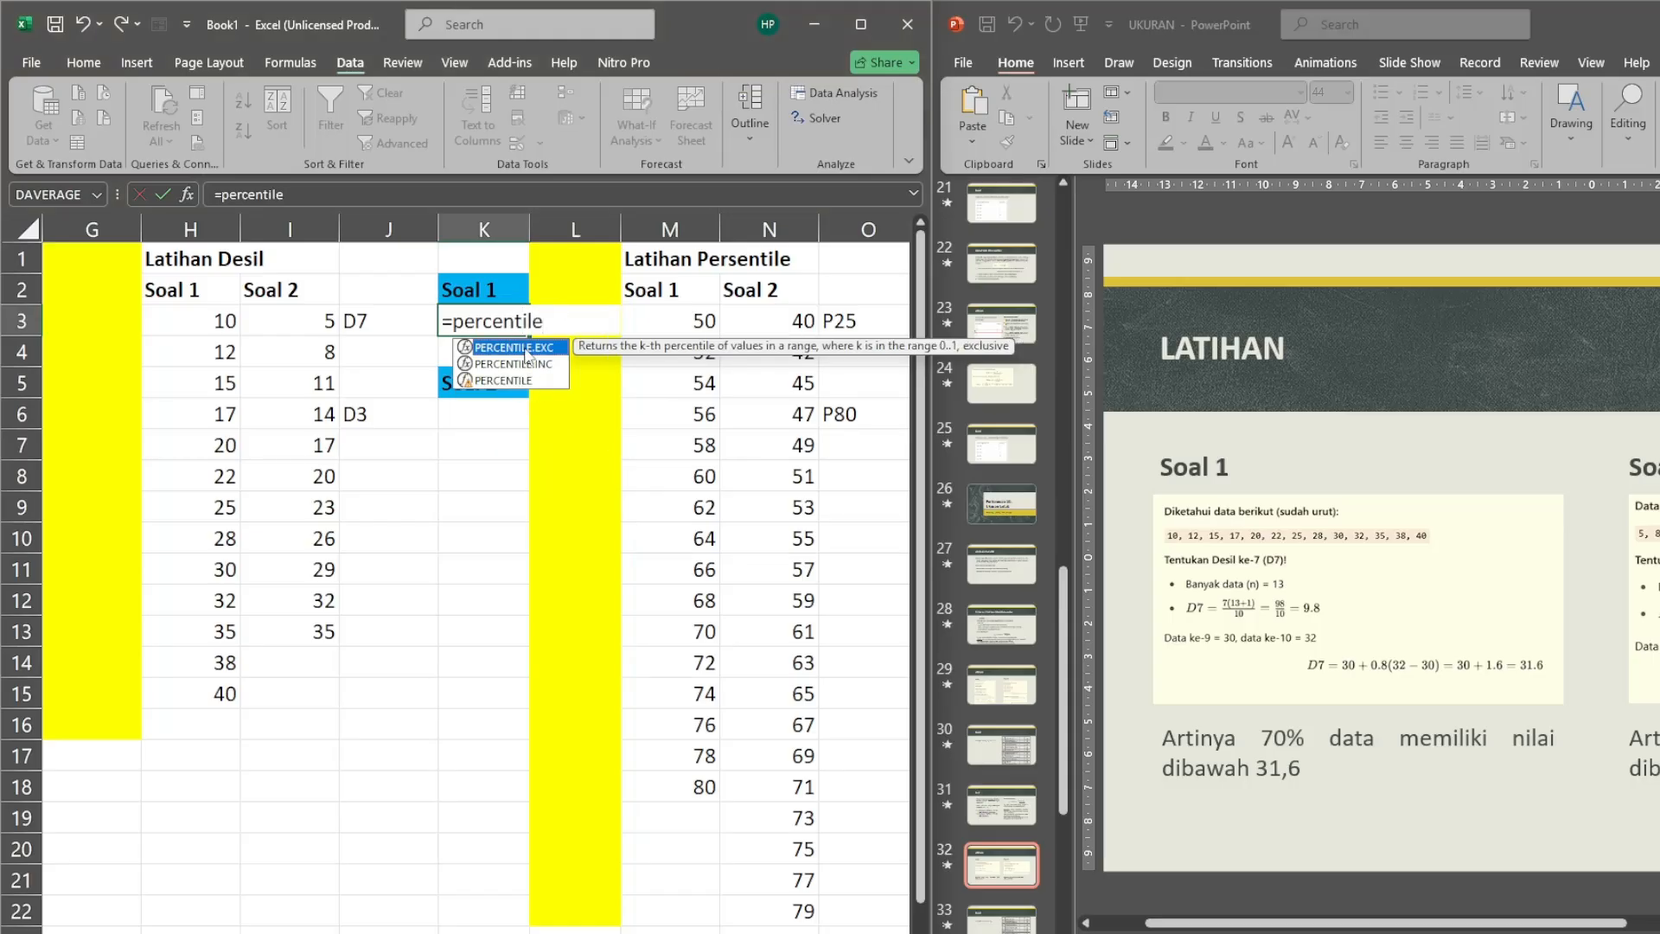
{"action": "double_click", "coordinate": [528, 347]}
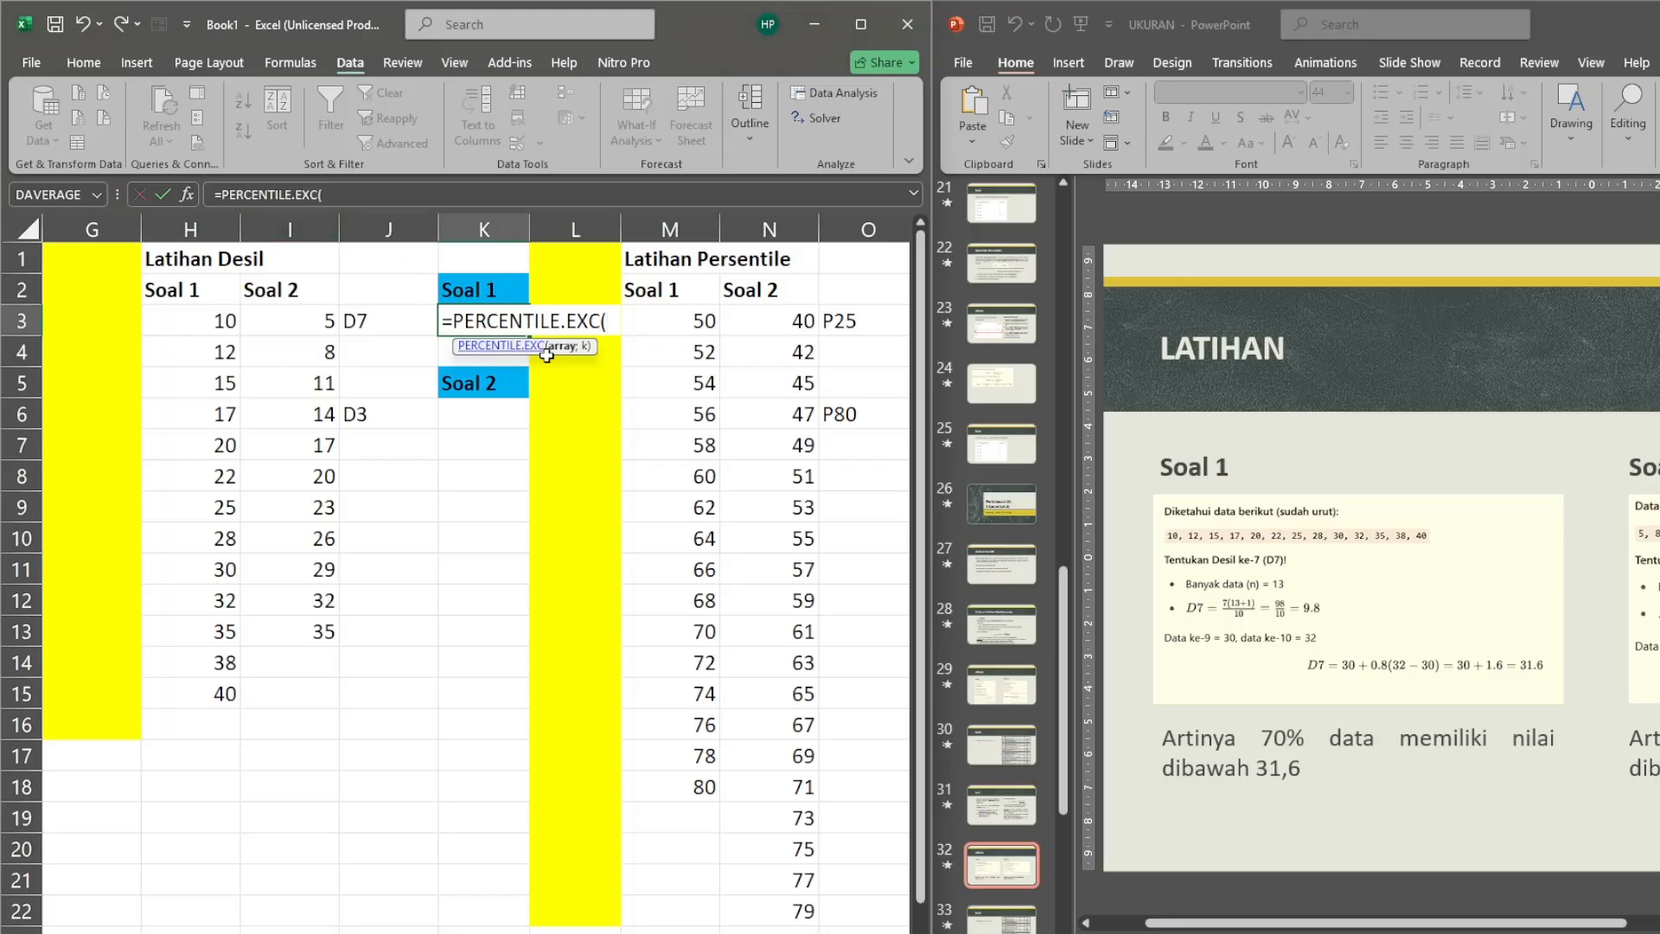
{"action": "left_click", "coordinate": [227, 321]}
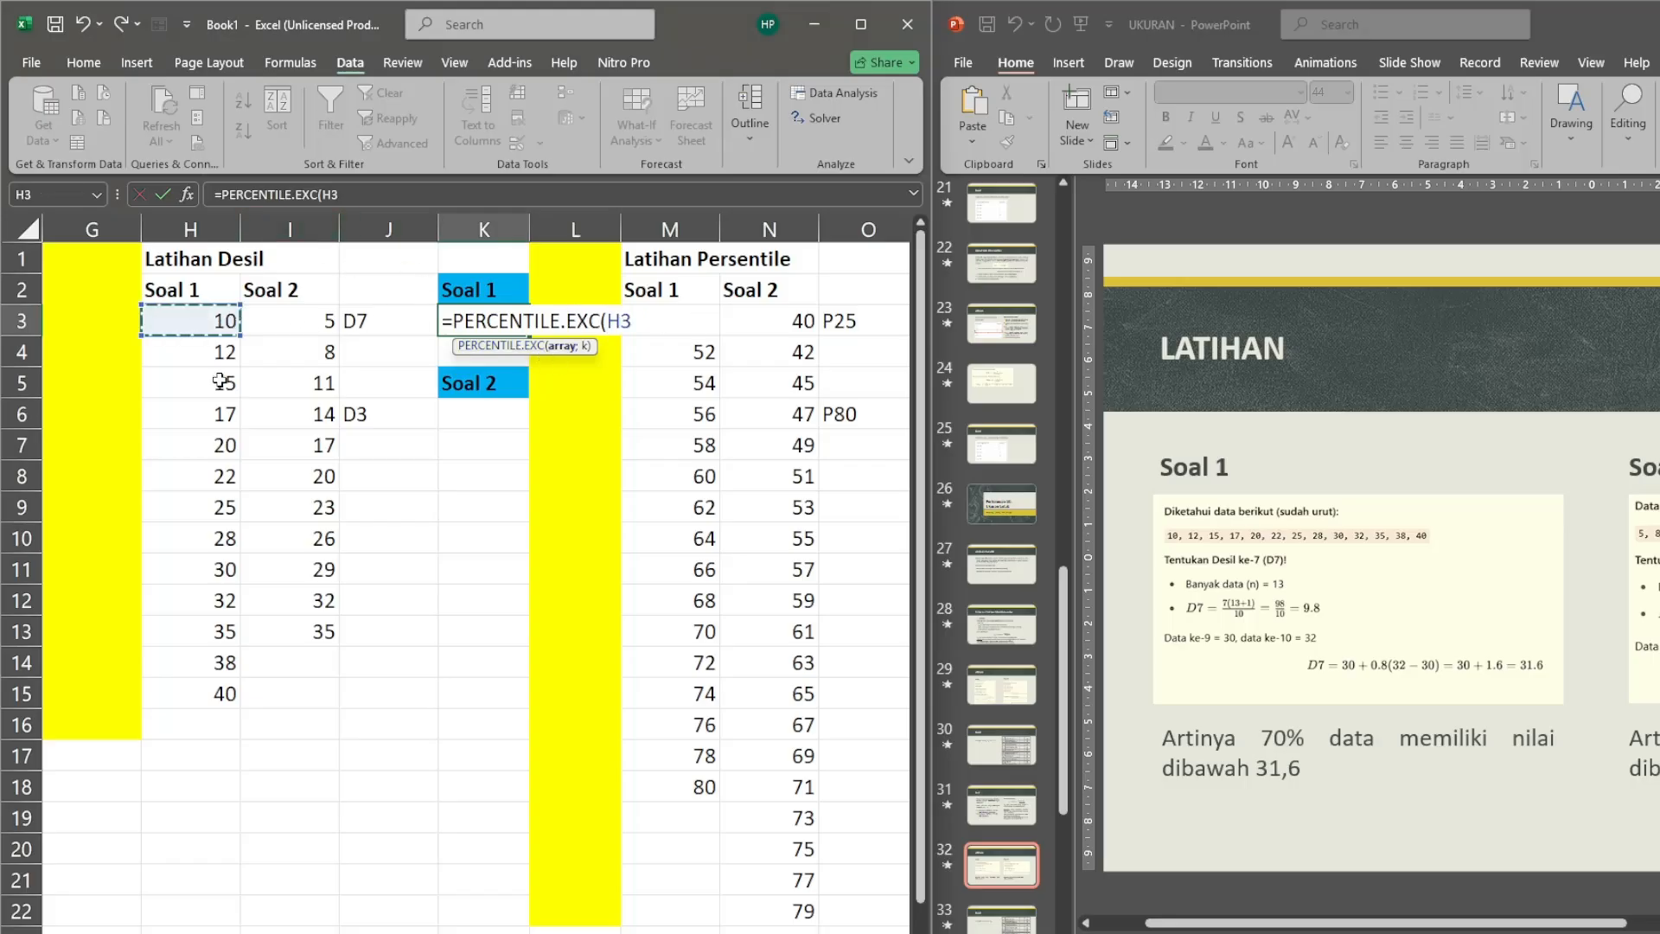
{"action": "left_click_drag", "start_coordinate": [220, 381], "coordinate": [225, 694]}
{"action": "type", "text": ";"}
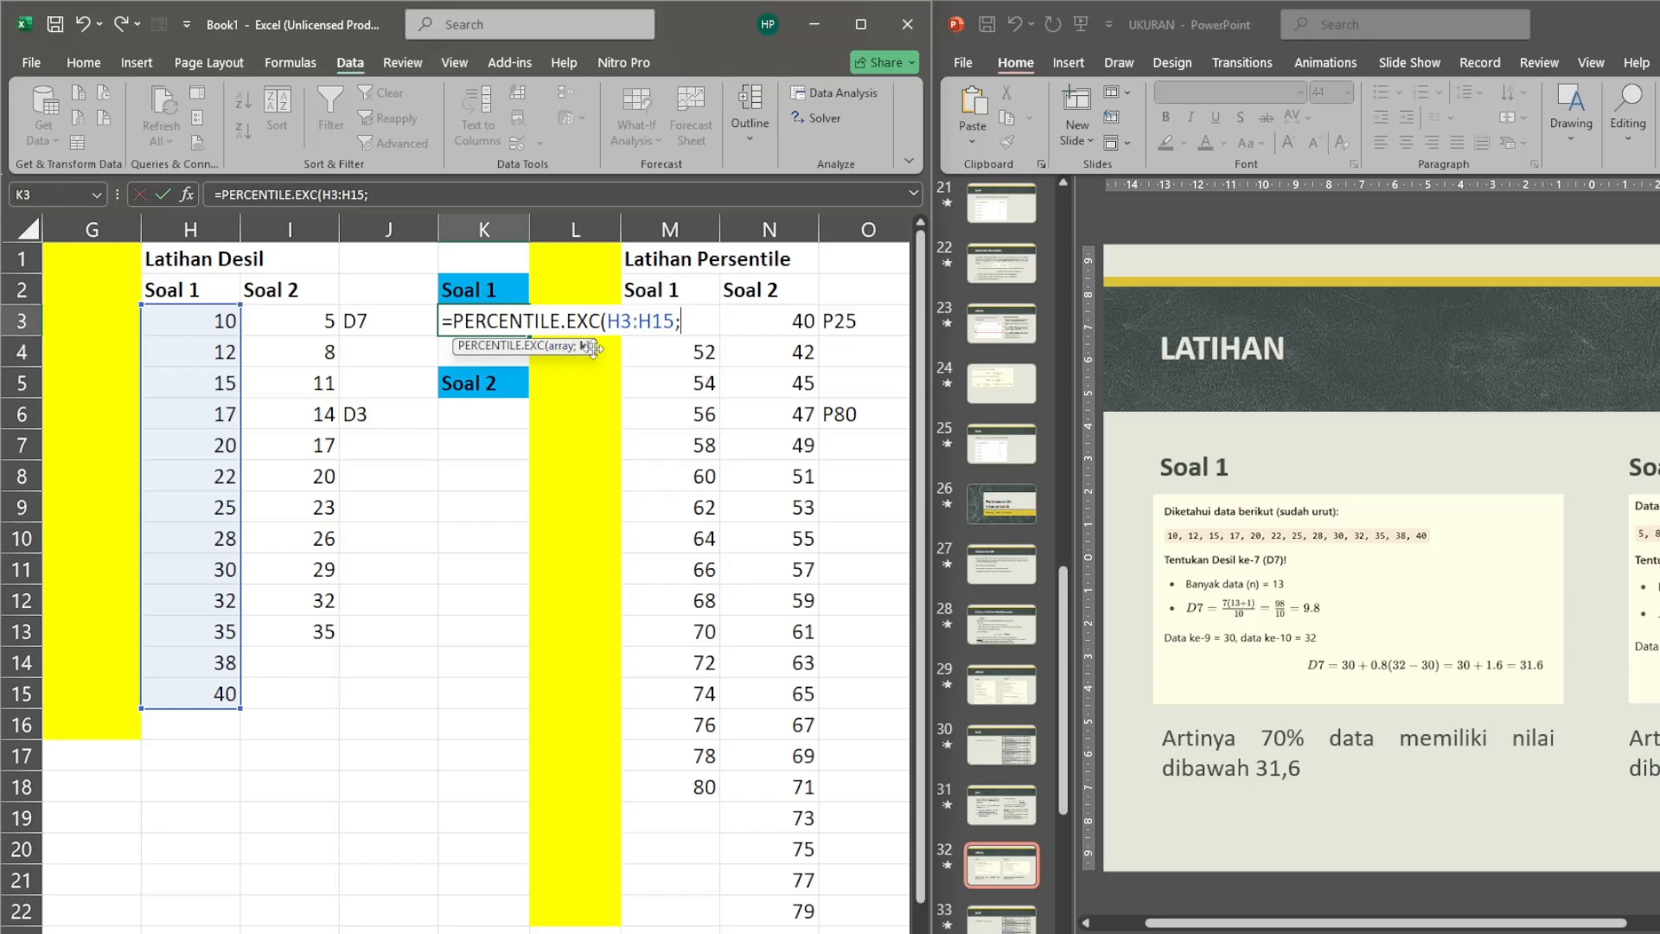
Set the K argument of the D7 formula to 0.7 in the function arguments dialog and enter the formula in K3.
{"action": "left_click", "coordinate": [187, 195]}
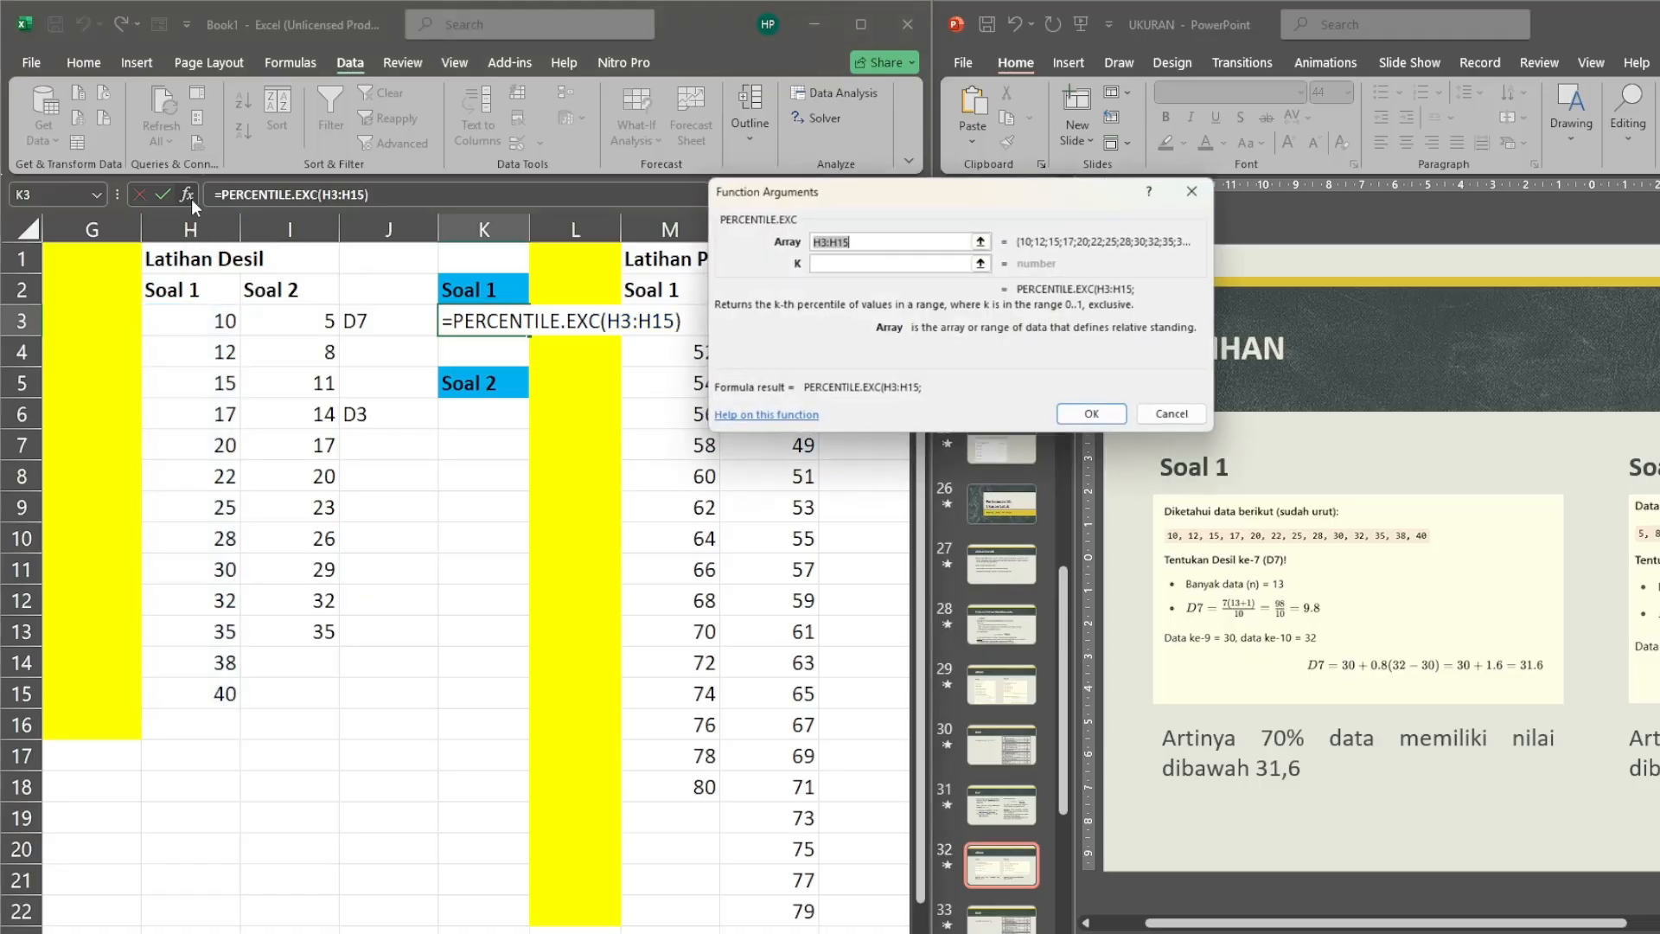
{"action": "left_click", "coordinate": [859, 265]}
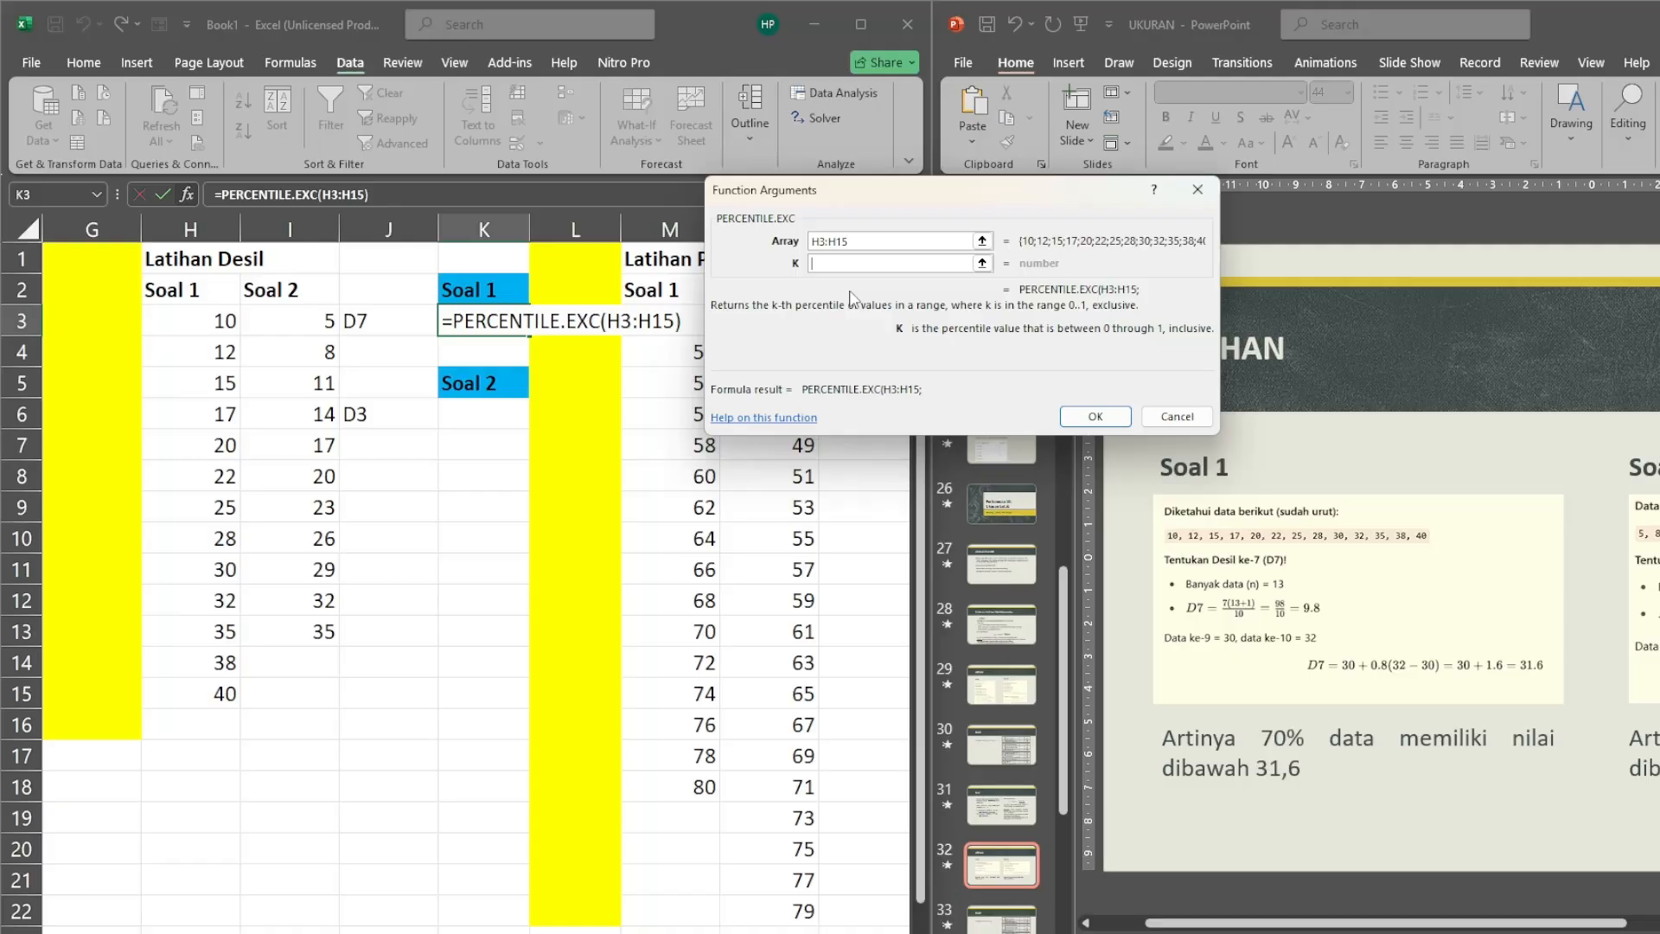
{"action": "type", "text": "0.7"}
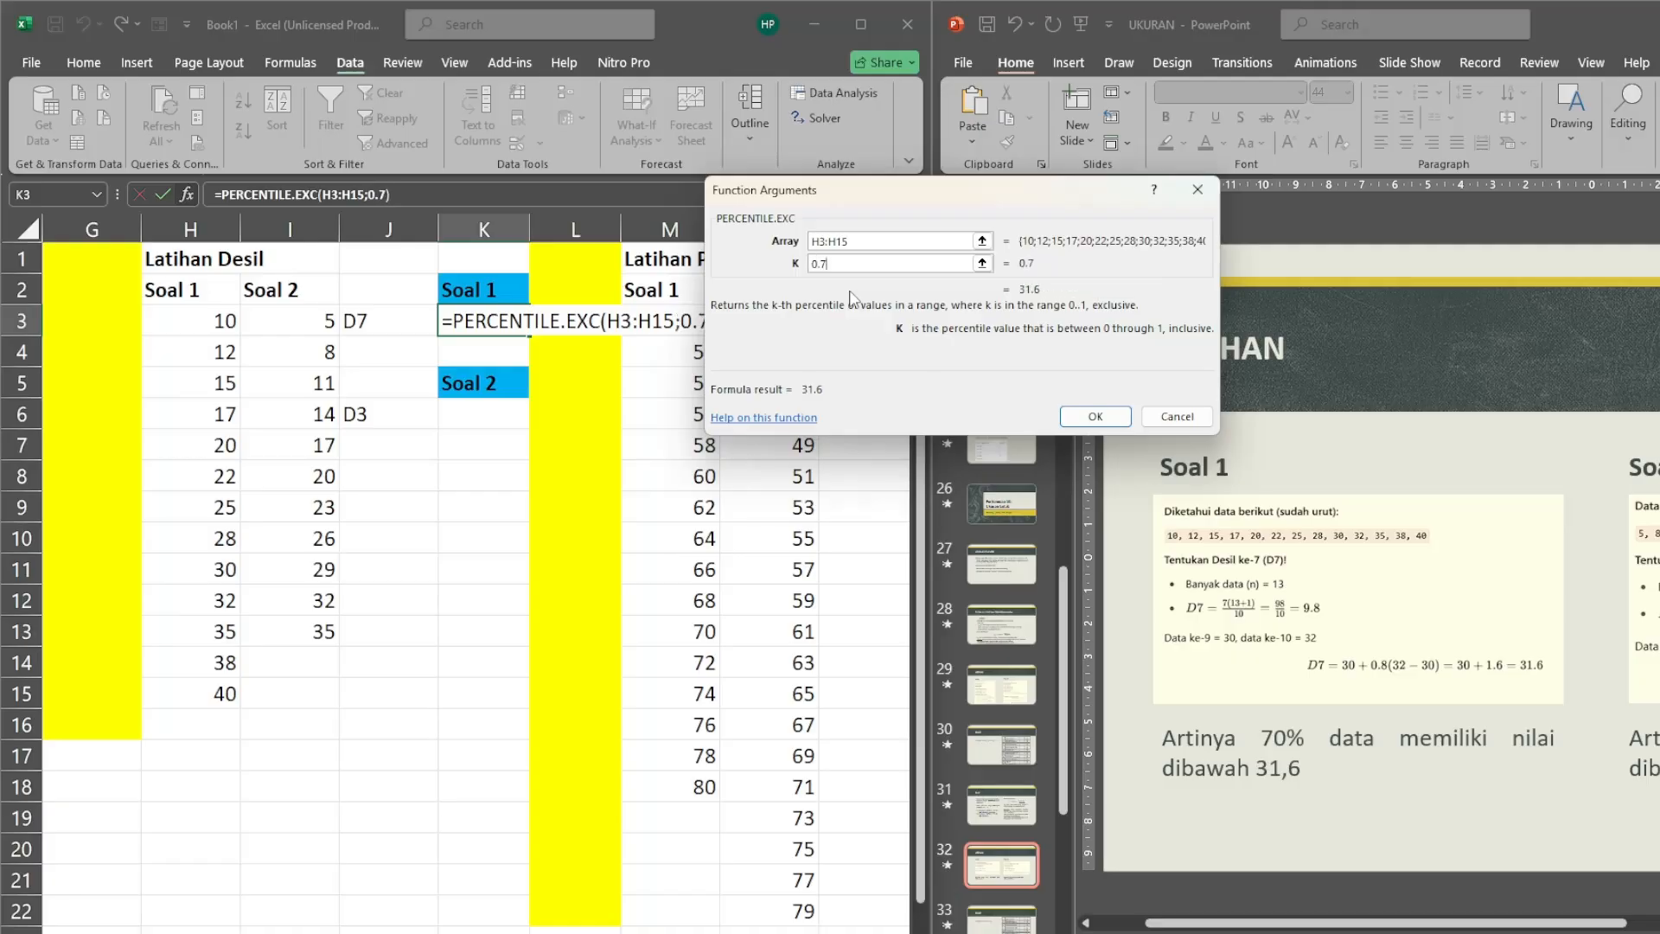
{"action": "left_click", "coordinate": [1092, 415]}
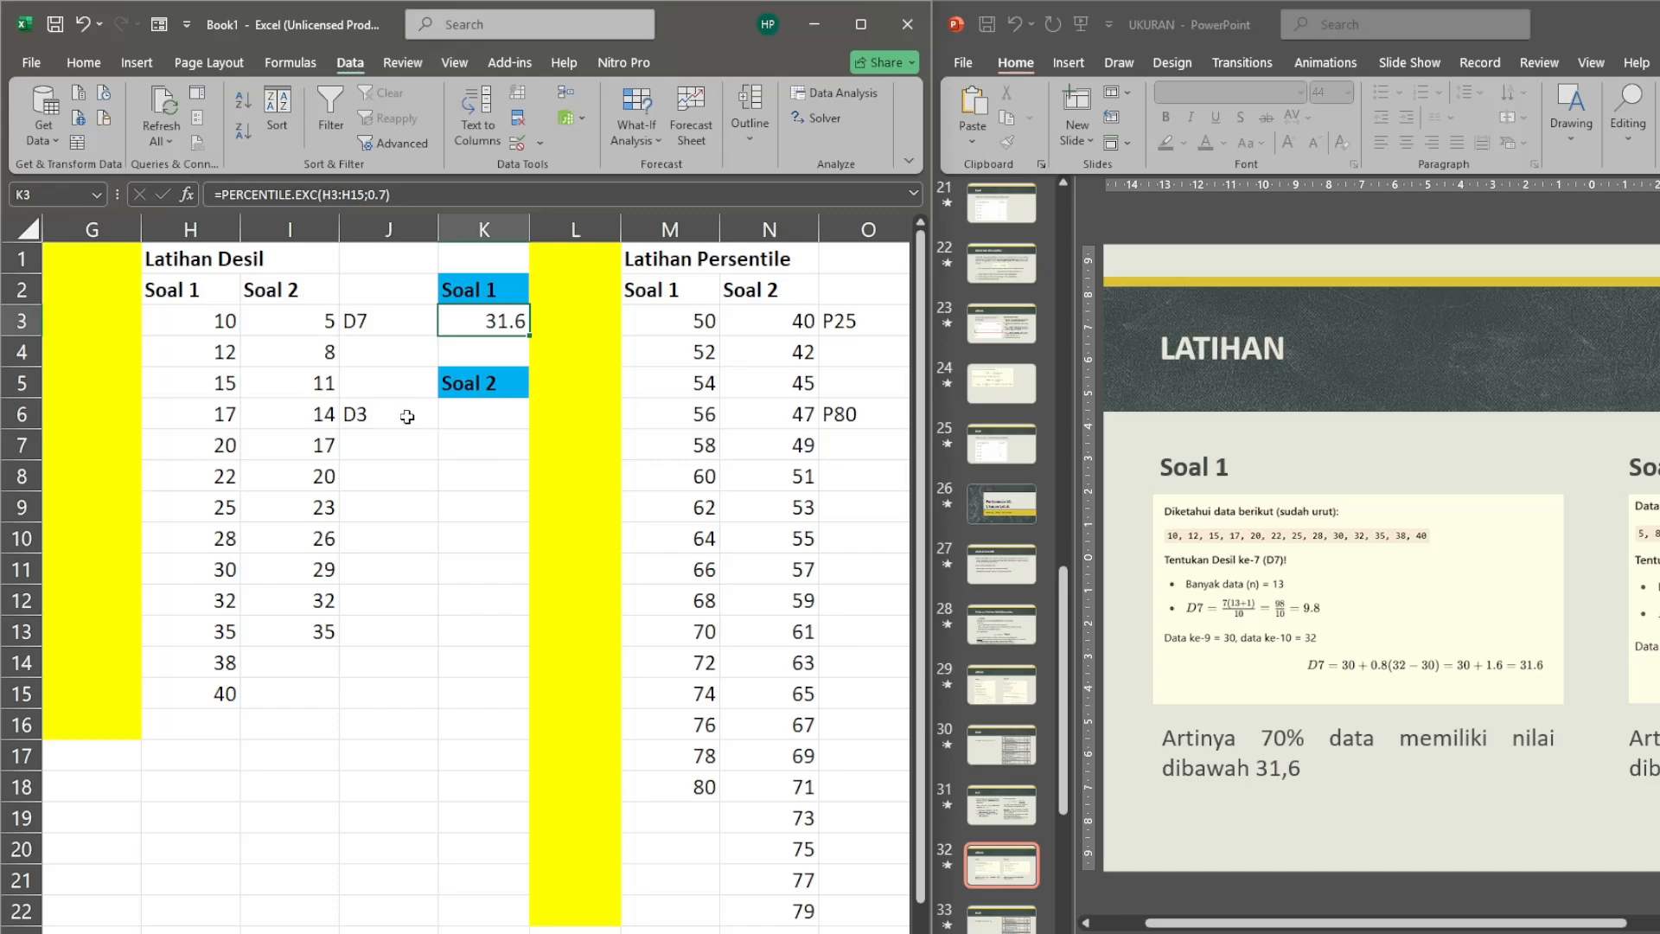
Calculate D3 of Soal 2 in K6 with =PERCENTILE.EXC(I3:I13;0.3).
{"action": "left_click", "coordinate": [461, 425]}
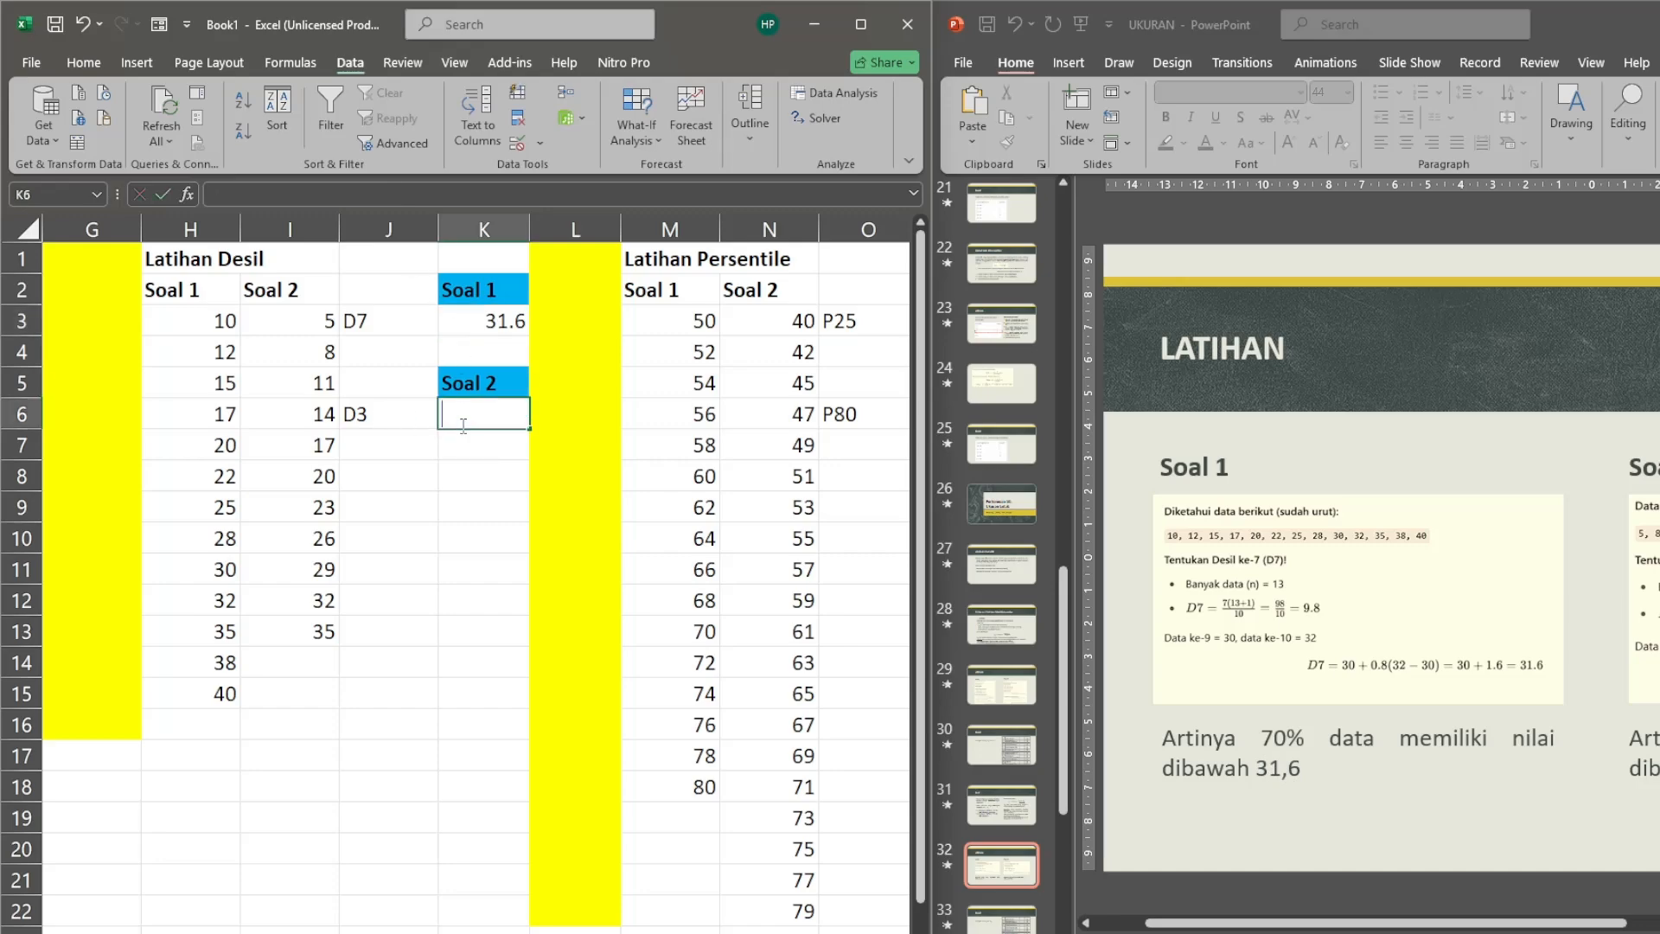
{"action": "type", "text": "=percentile.exc"}
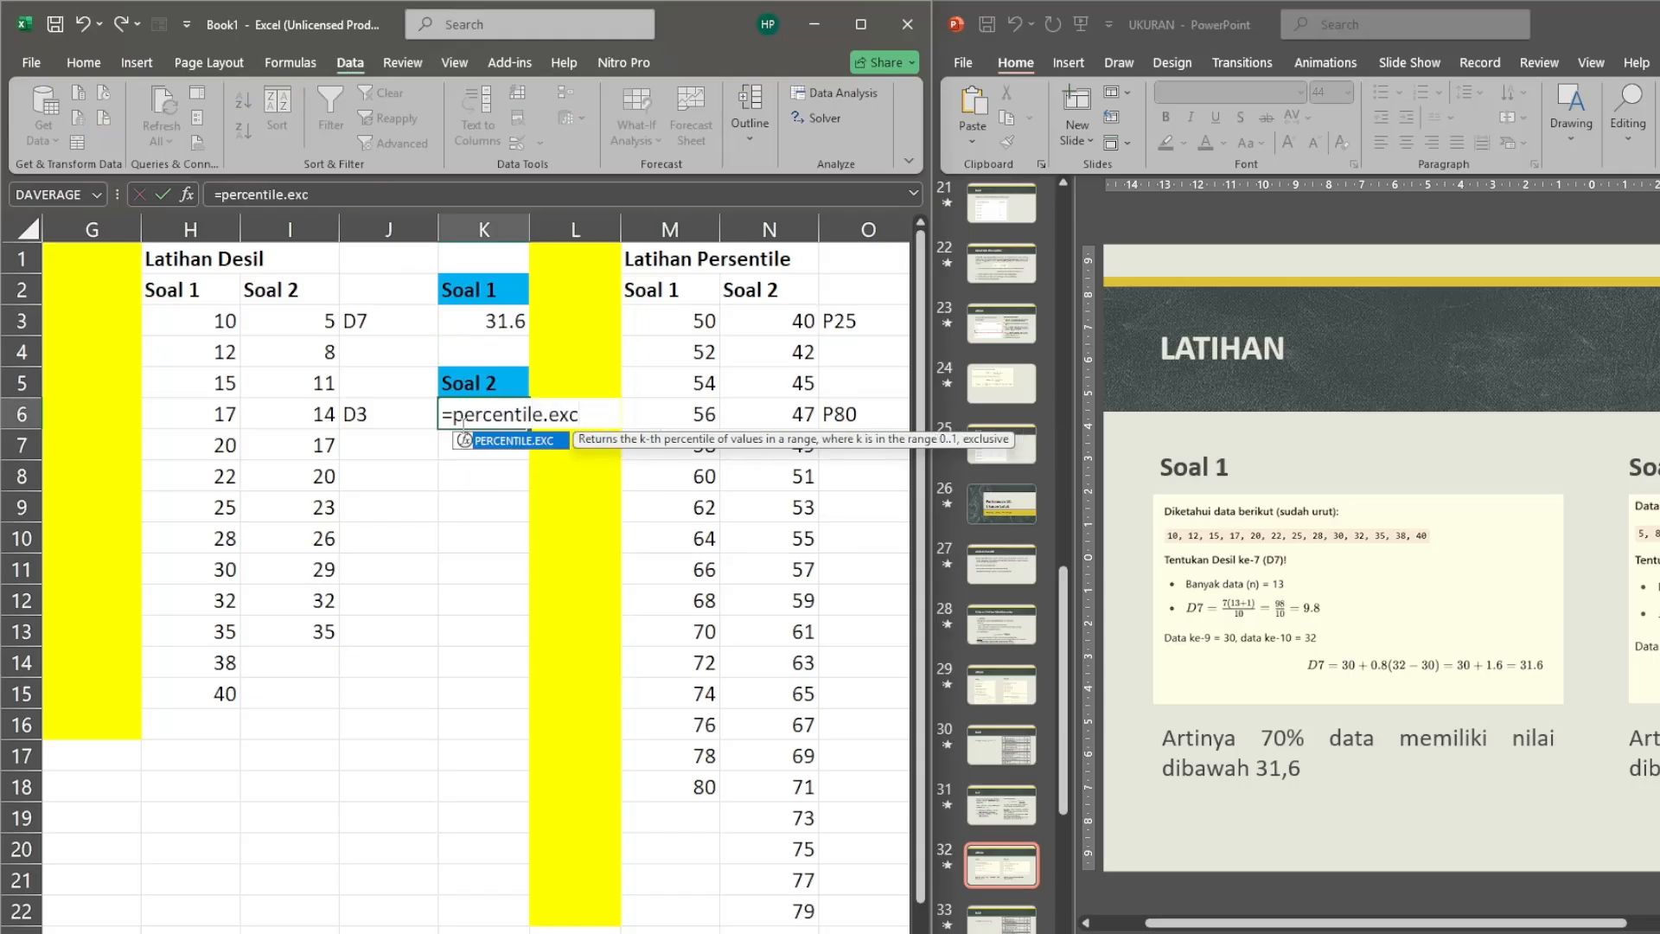
{"action": "type", "text": "("}
{"action": "left_click_drag", "start_coordinate": [308, 321], "coordinate": [313, 618]}
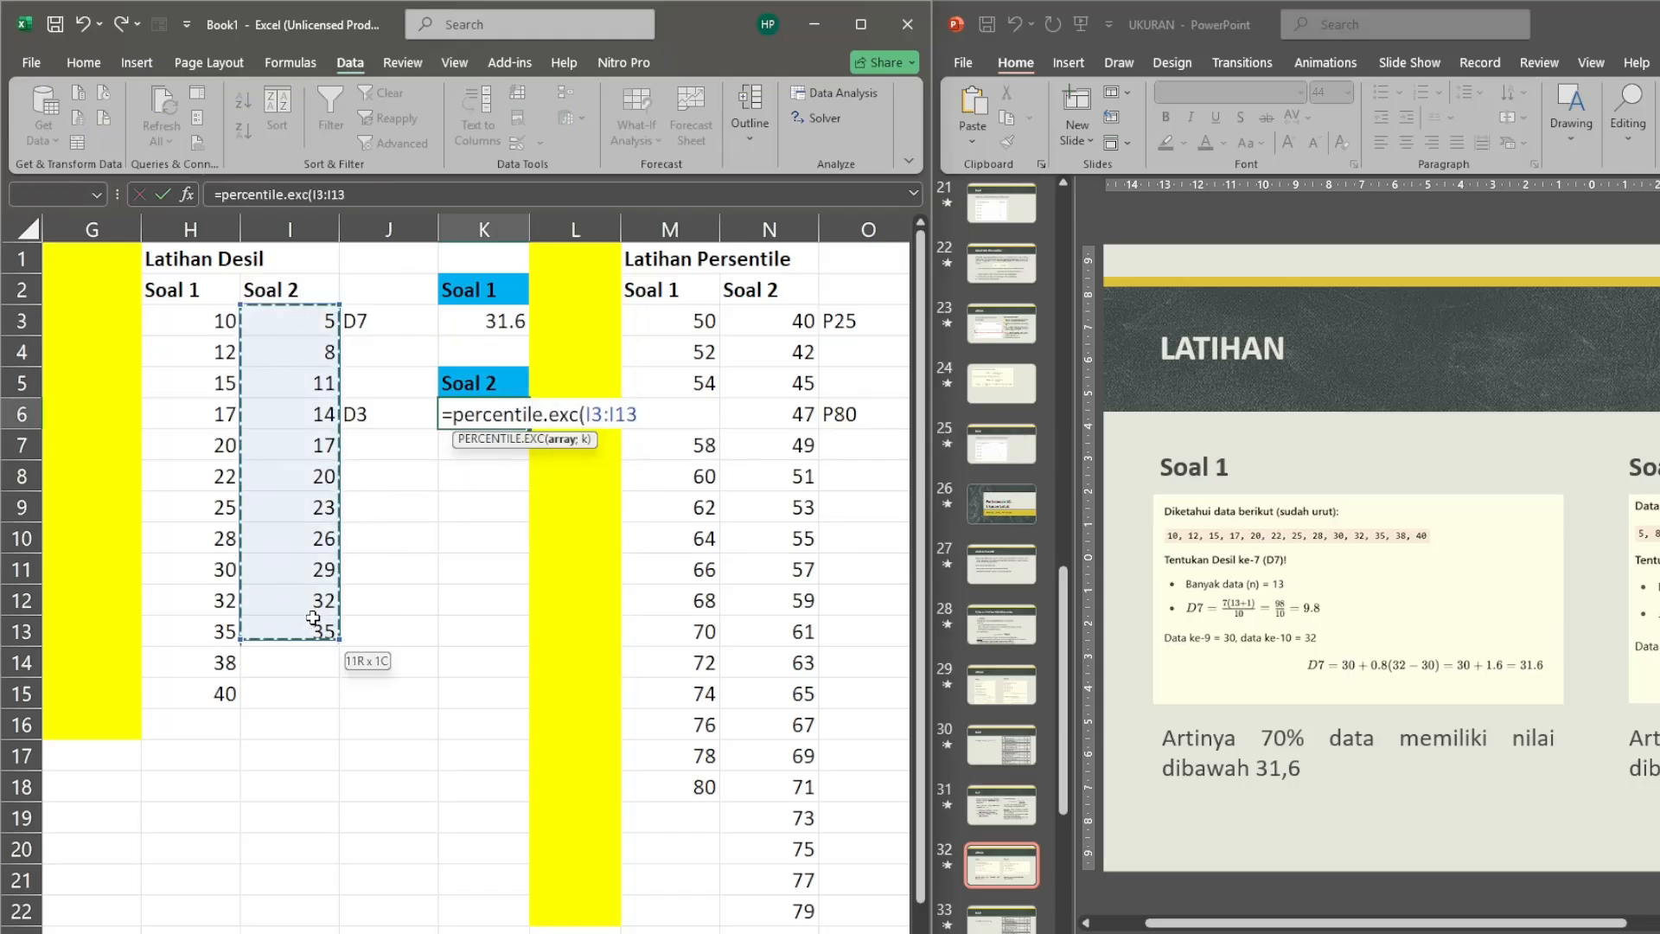
{"action": "type", "text": ";"}
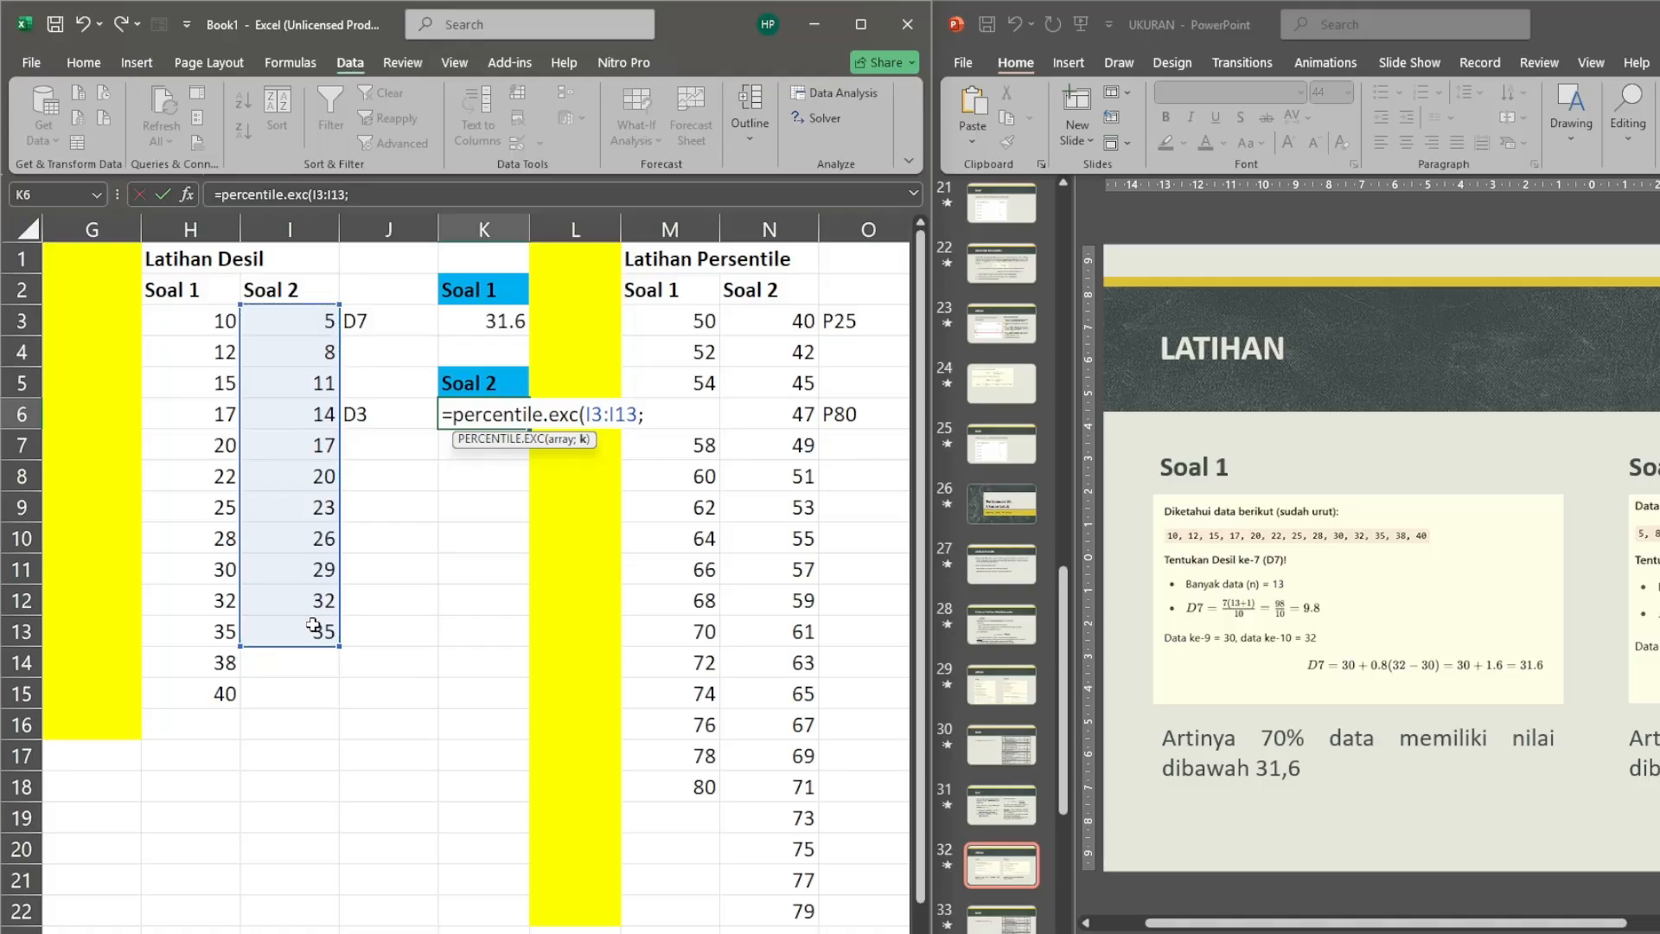
{"action": "type", "text": "0.3)"}
{"action": "key", "text": "Return"}
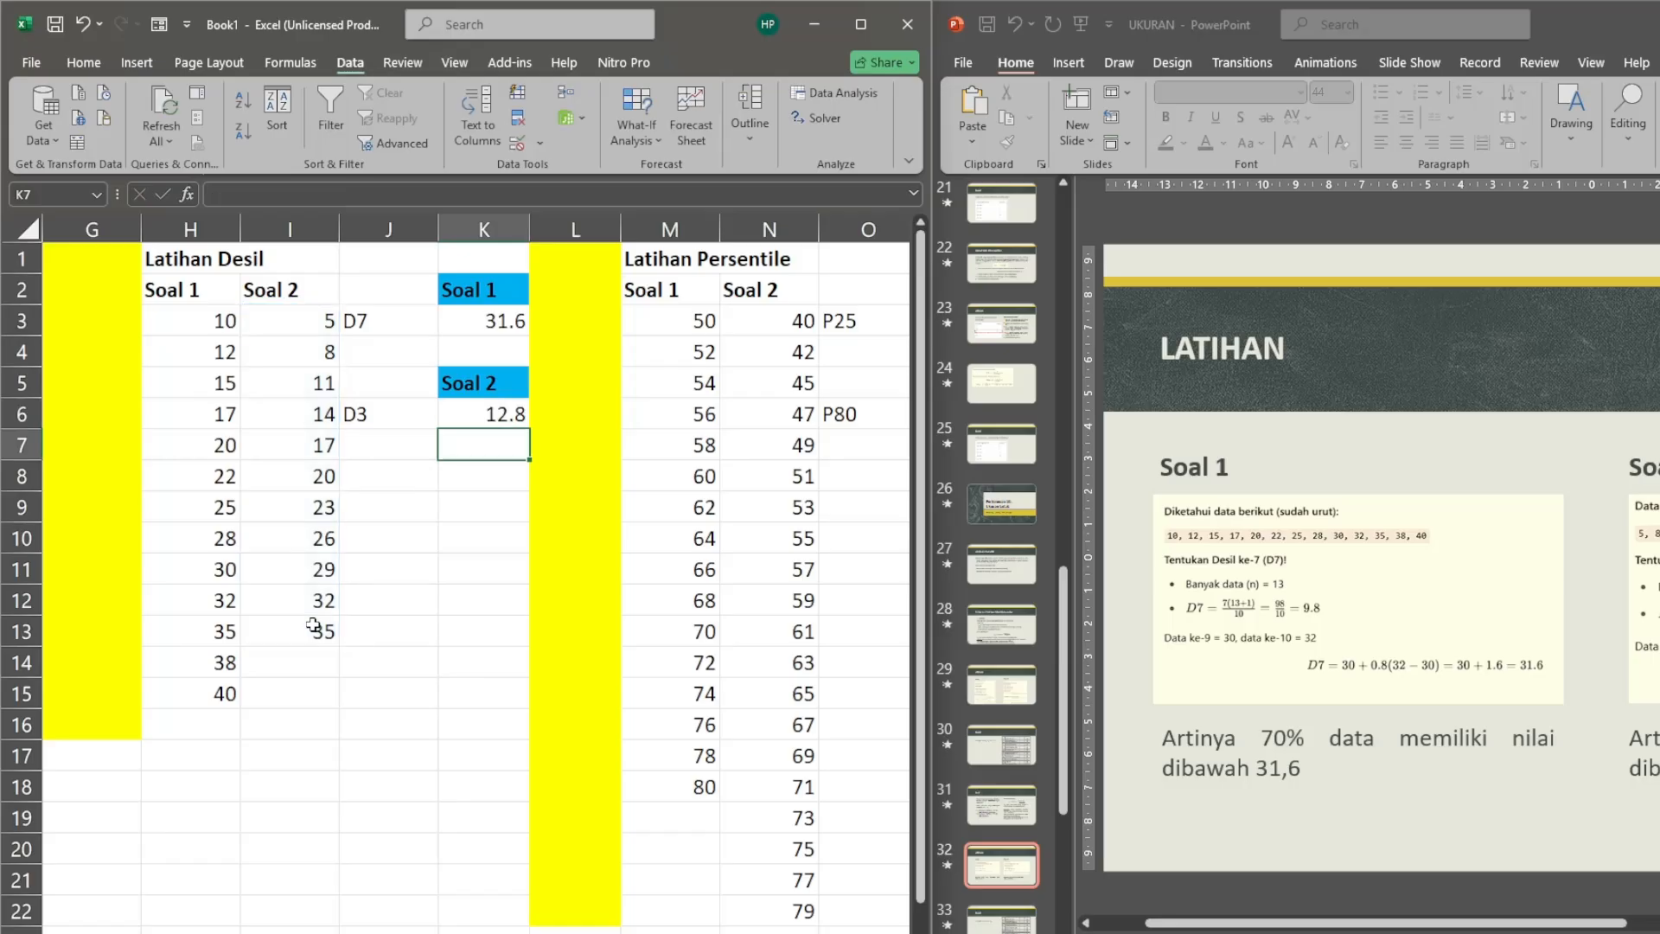
{"action": "key", "text": "Up"}
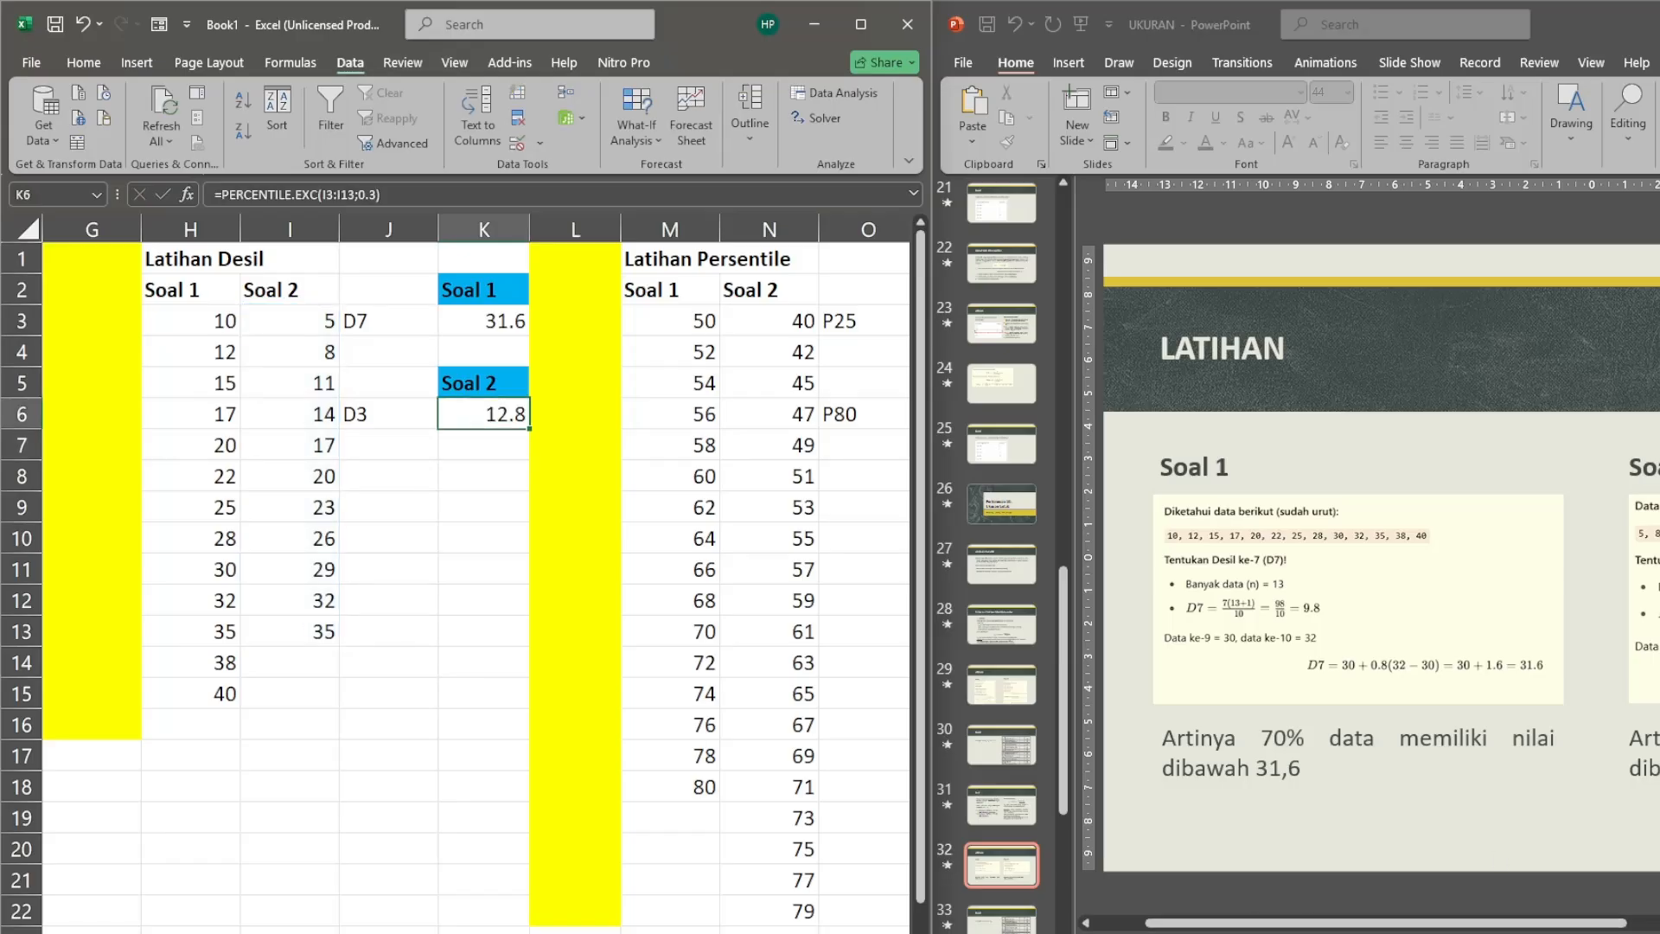
Show Soal 1 of the percentile exercise on slide 35 of the PowerPoint deck, then switch back to the Excel sheet.
{"action": "left_click", "coordinate": [1398, 293]}
{"action": "scroll", "coordinate": [1397, 294], "scroll_direction": "down", "scroll_amount": 3}
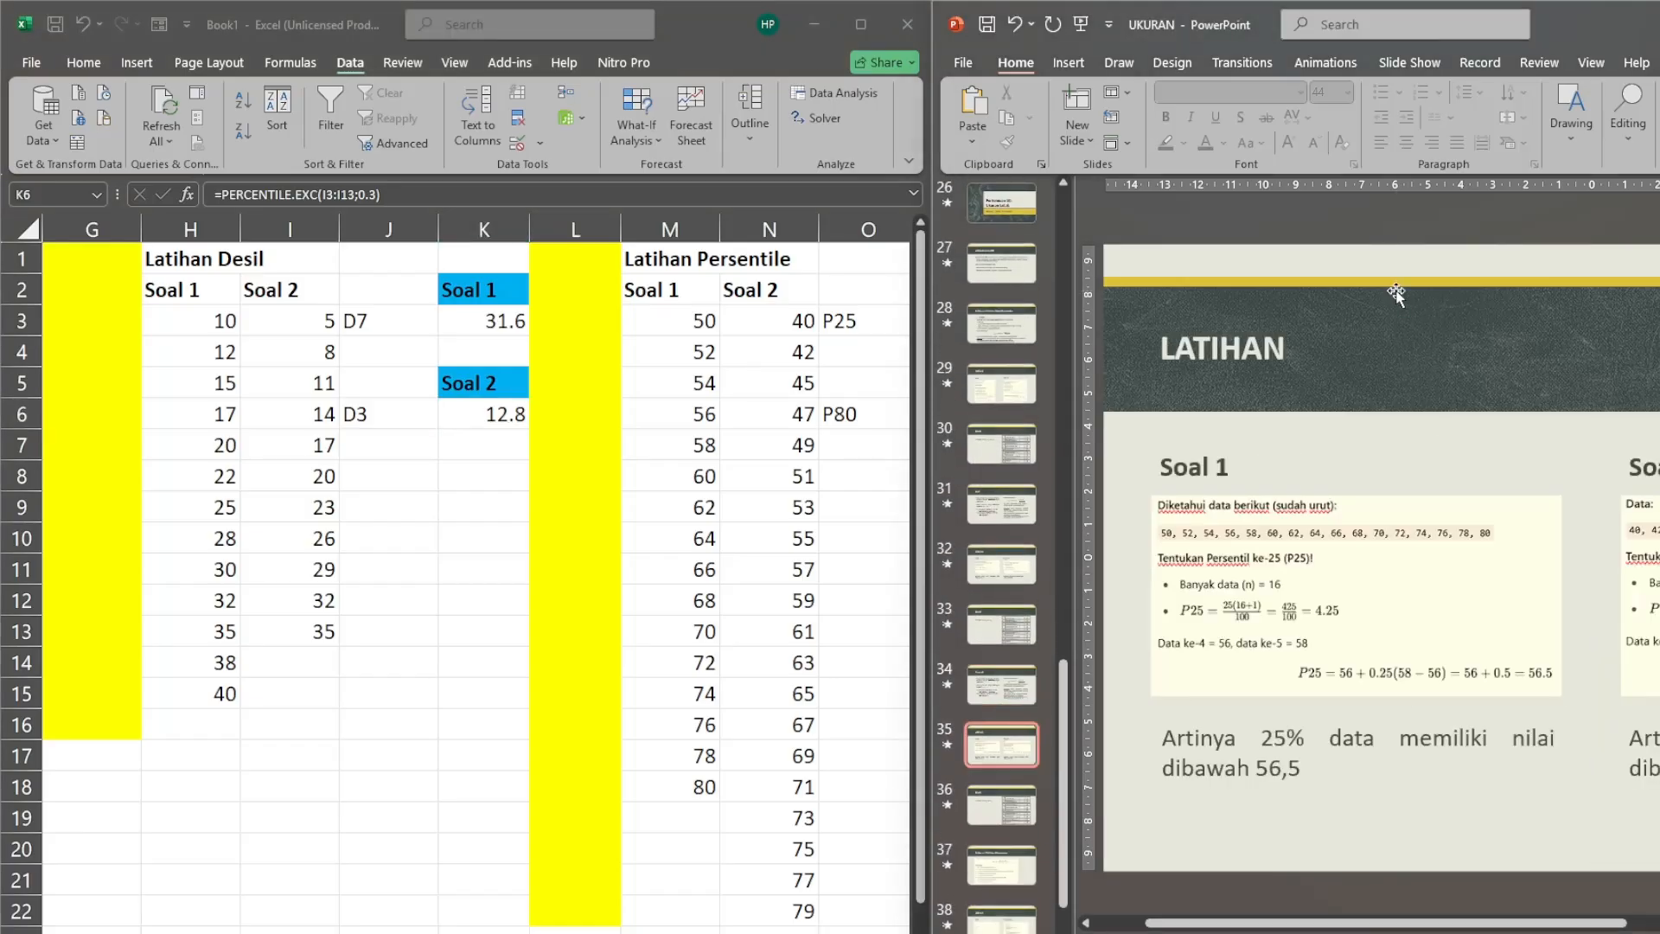
{"action": "left_click", "coordinate": [658, 320]}
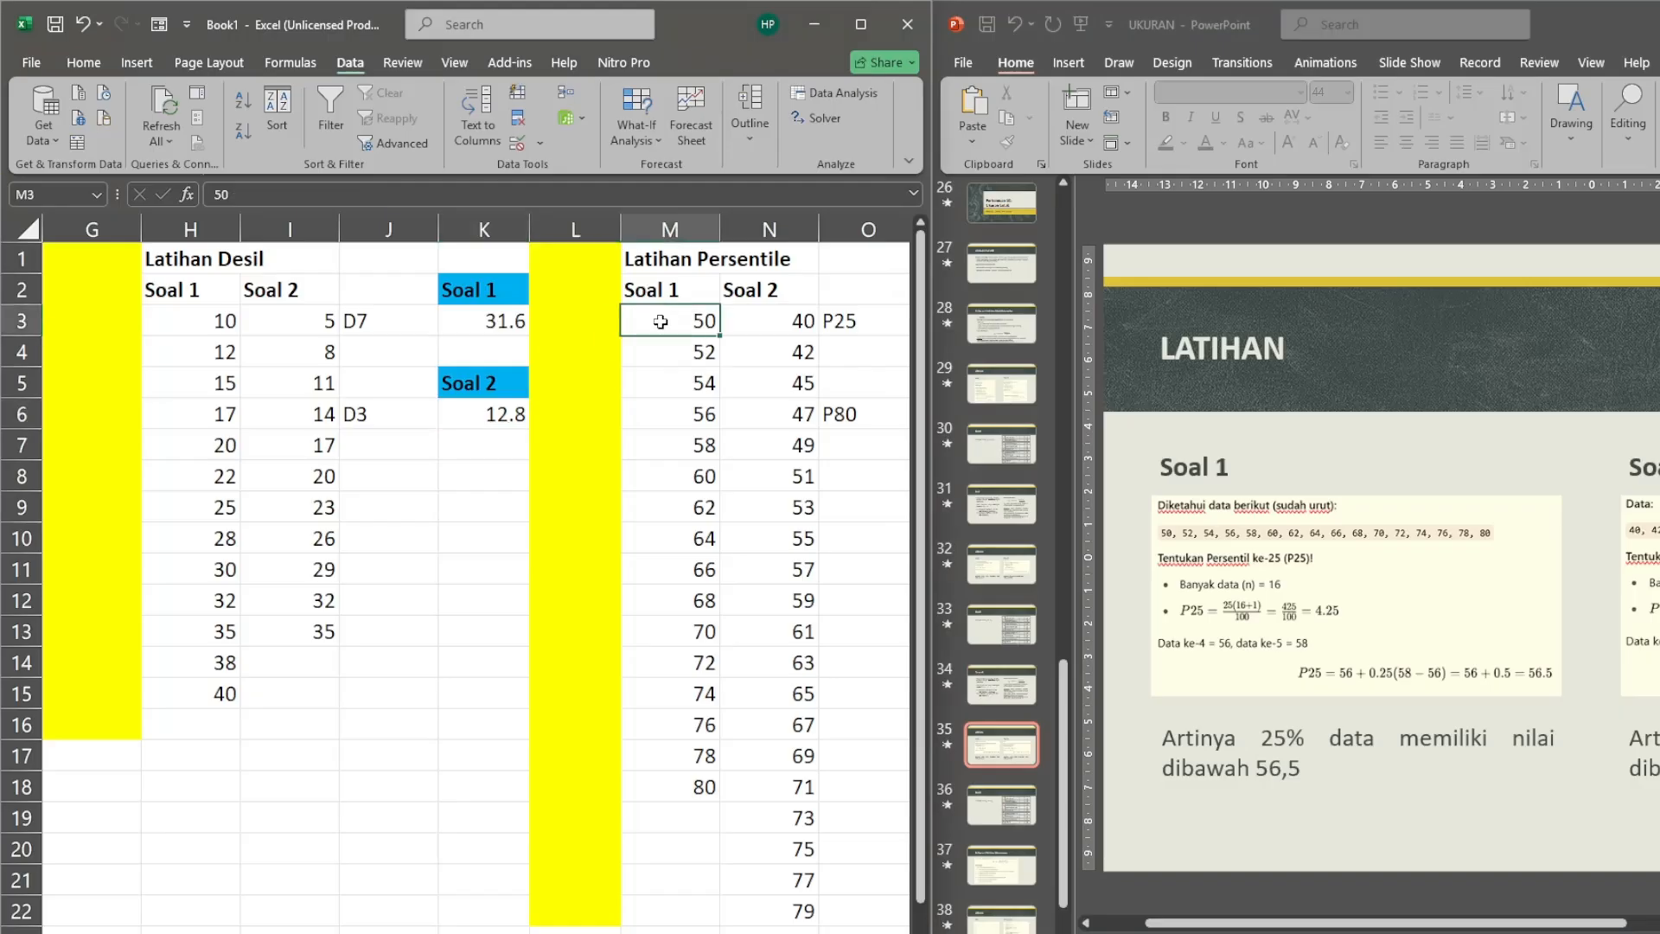
Start a PERCENTILE.EXC formula in P3 for P25 of Soal 1 in Latihan Persentile.
{"action": "key", "text": "Right"}
{"action": "key", "text": "Right"}
{"action": "key", "text": "Right"}
{"action": "key", "text": "Left"}
{"action": "key", "text": "Right"}
{"action": "type", "text": "="}
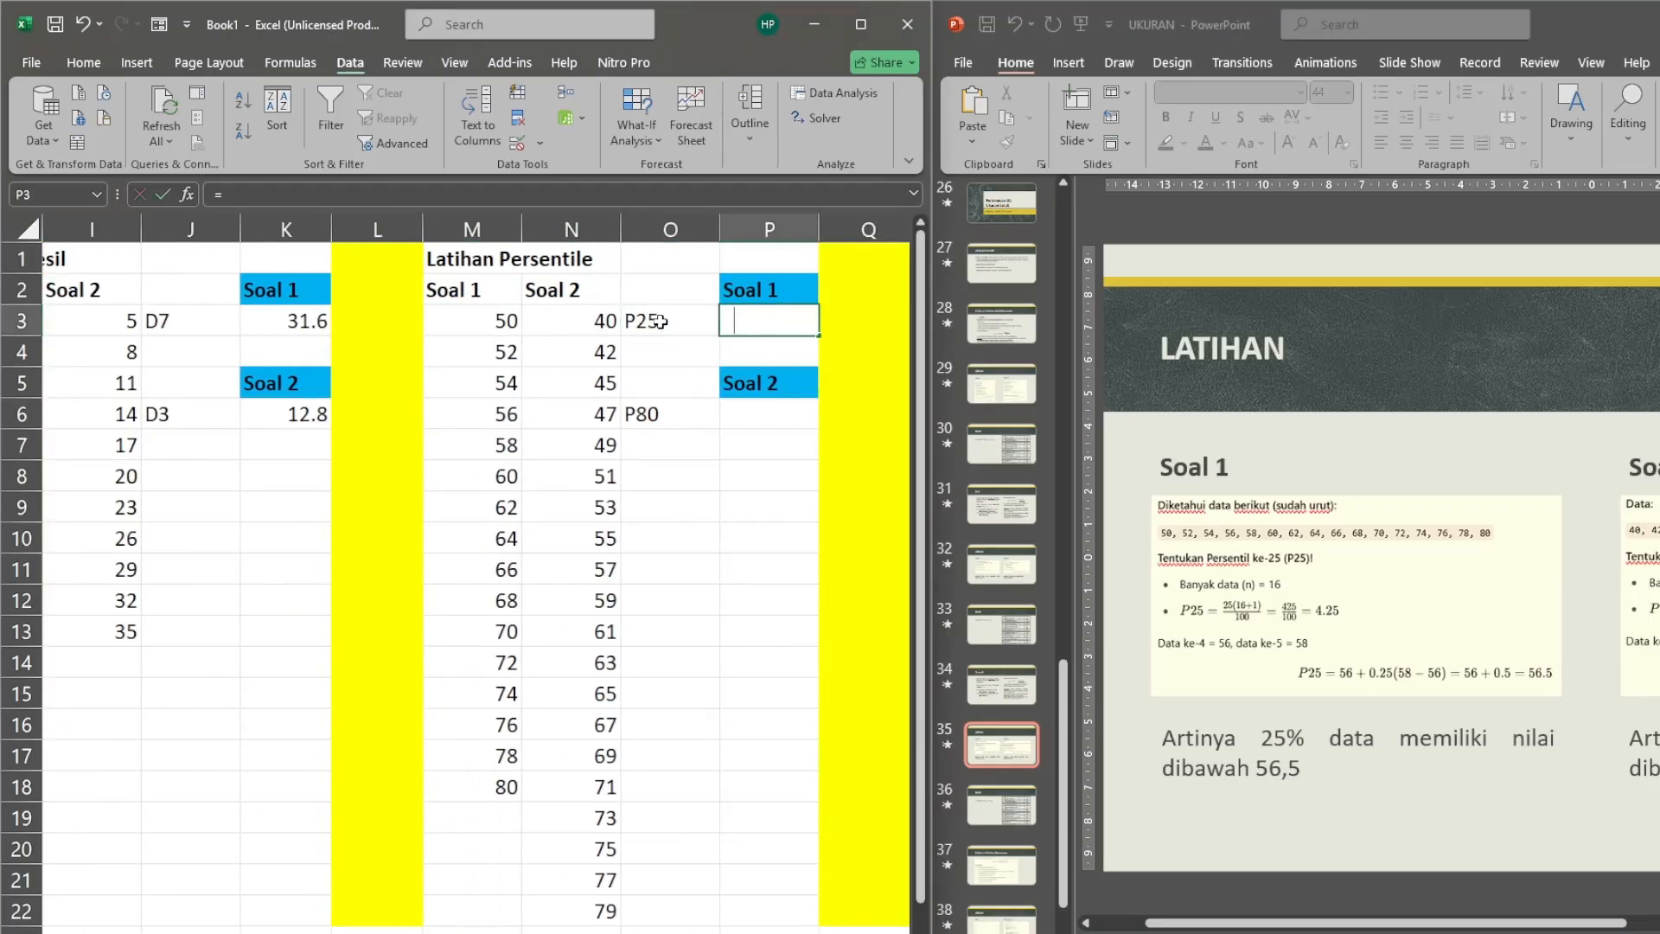
{"action": "type", "text": "percetil"}
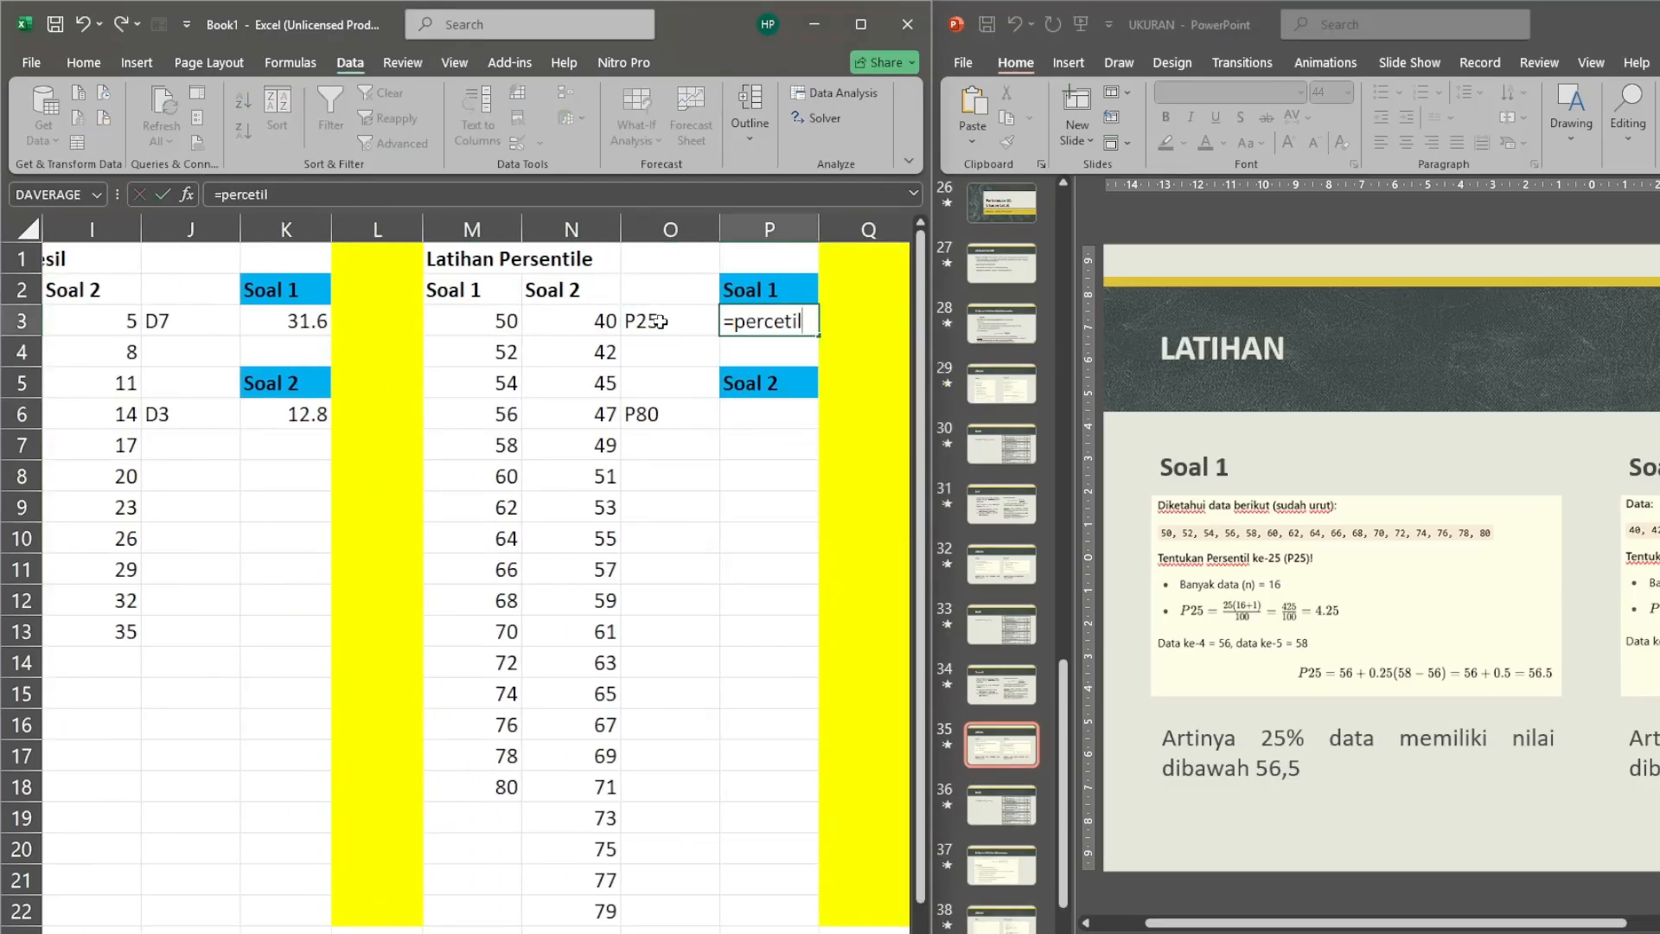
{"action": "key", "text": "BackSpace"}
{"action": "key", "text": "BackSpace"}
{"action": "key", "text": "BackSpace"}
{"action": "type", "text": "ntile"}
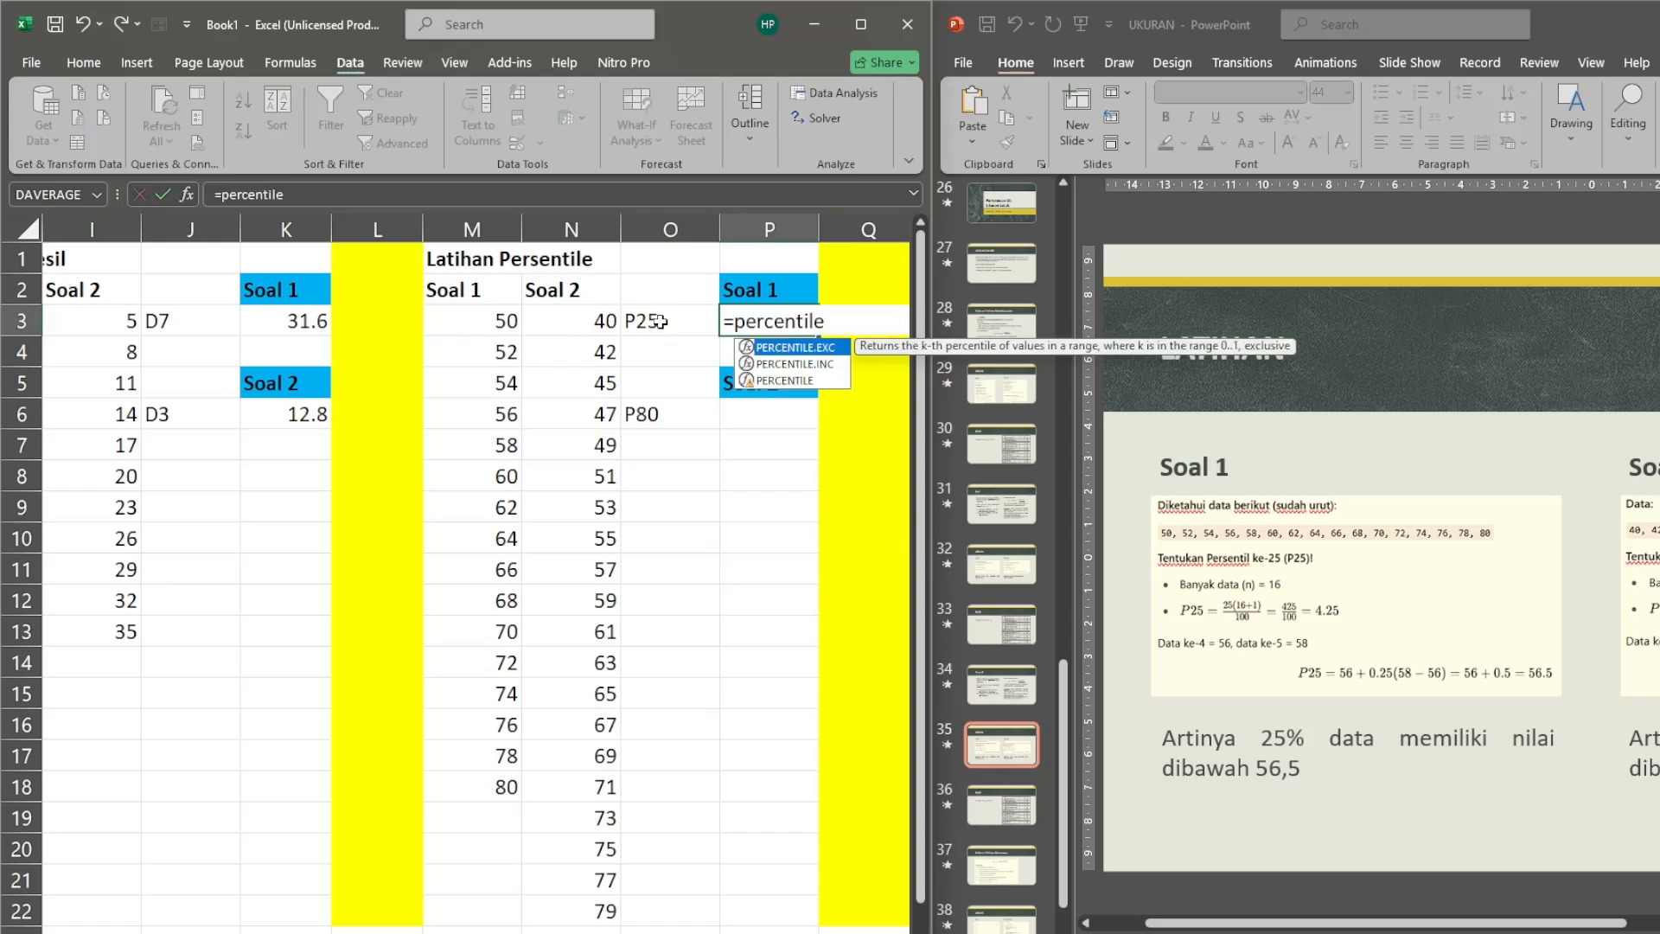
{"action": "double_click", "coordinate": [782, 346]}
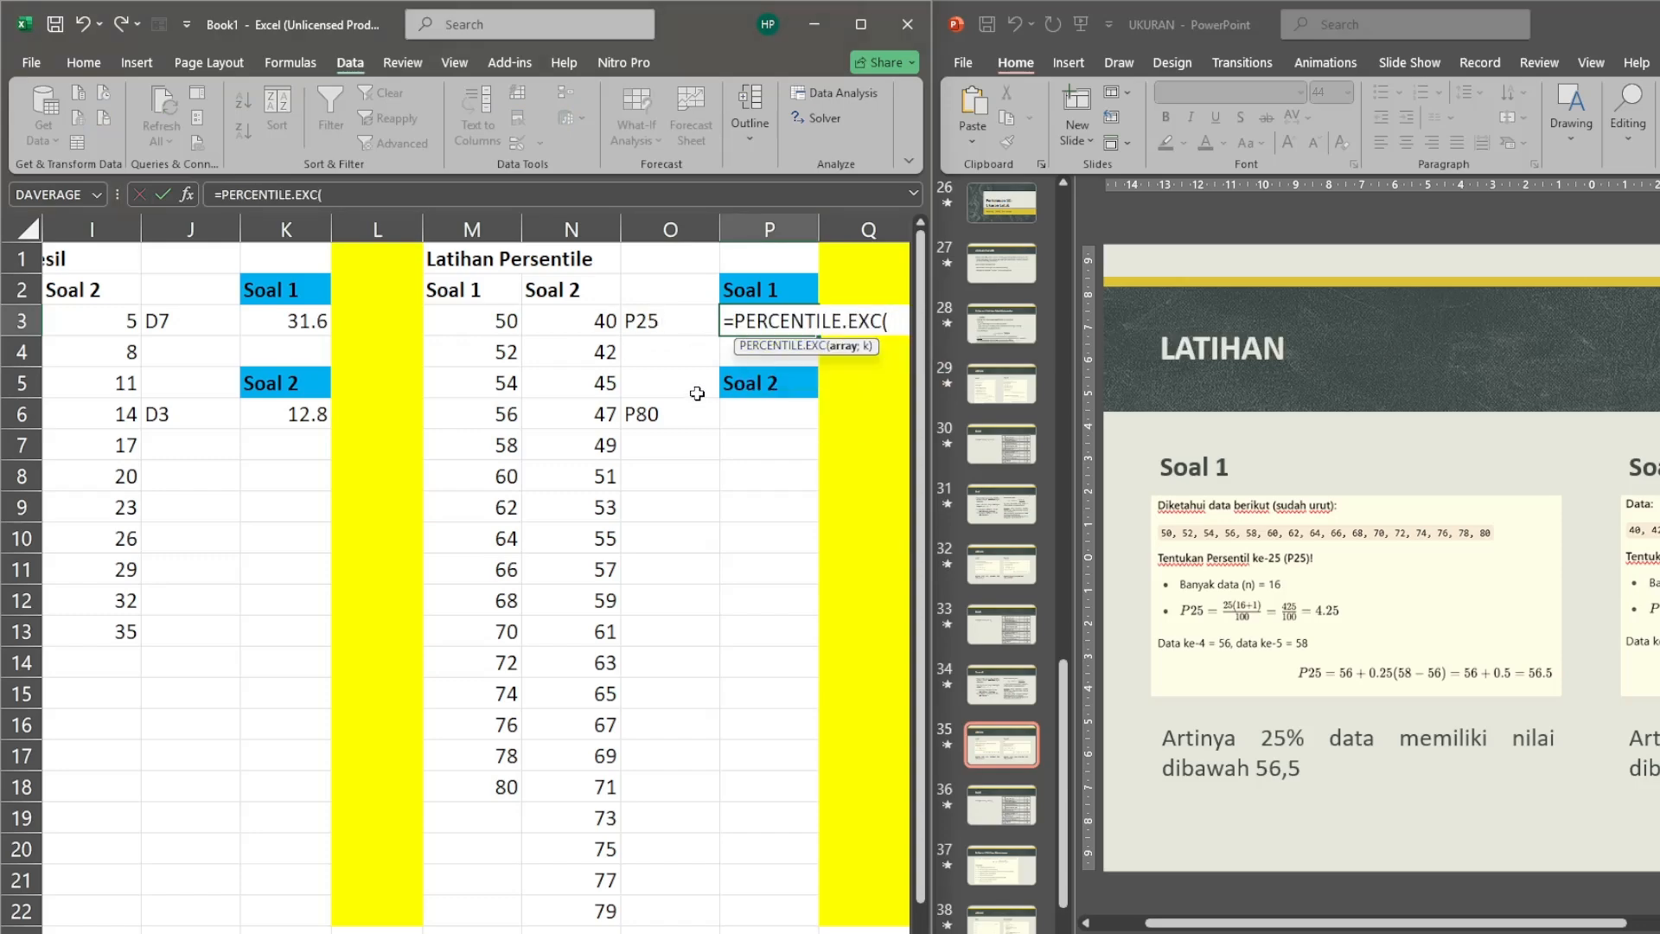
Complete the P25 formula with M3:M18 as the array and 0.25 as k.
{"action": "left_click_drag", "start_coordinate": [511, 322], "coordinate": [496, 791]}
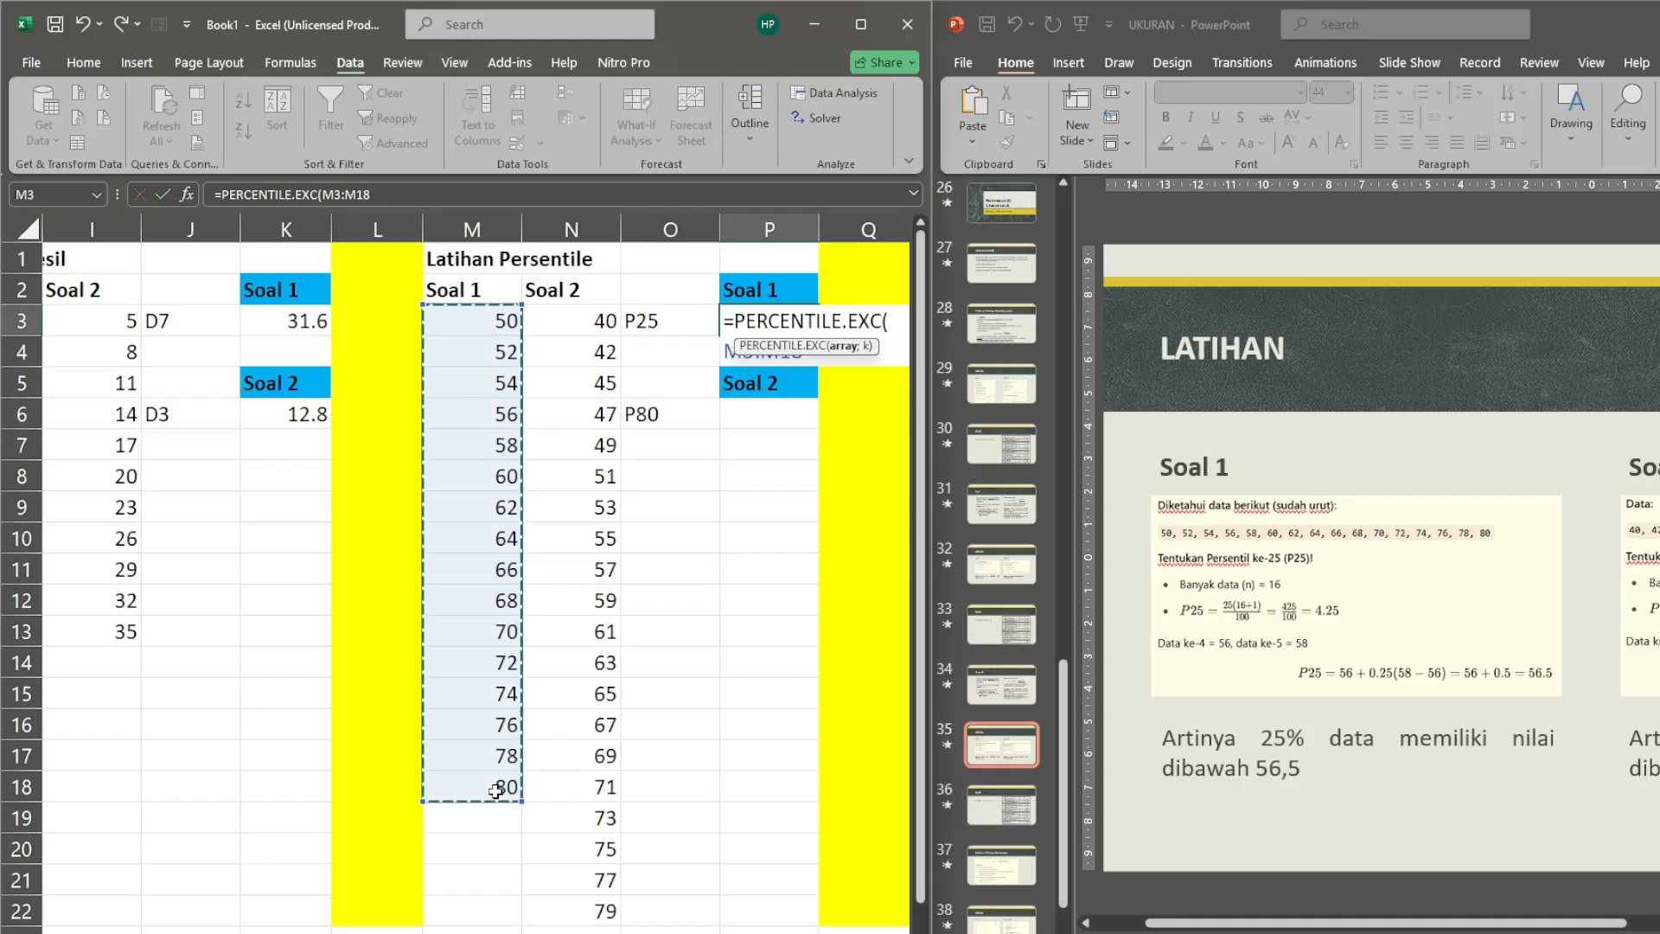
{"action": "type", "text": ";"}
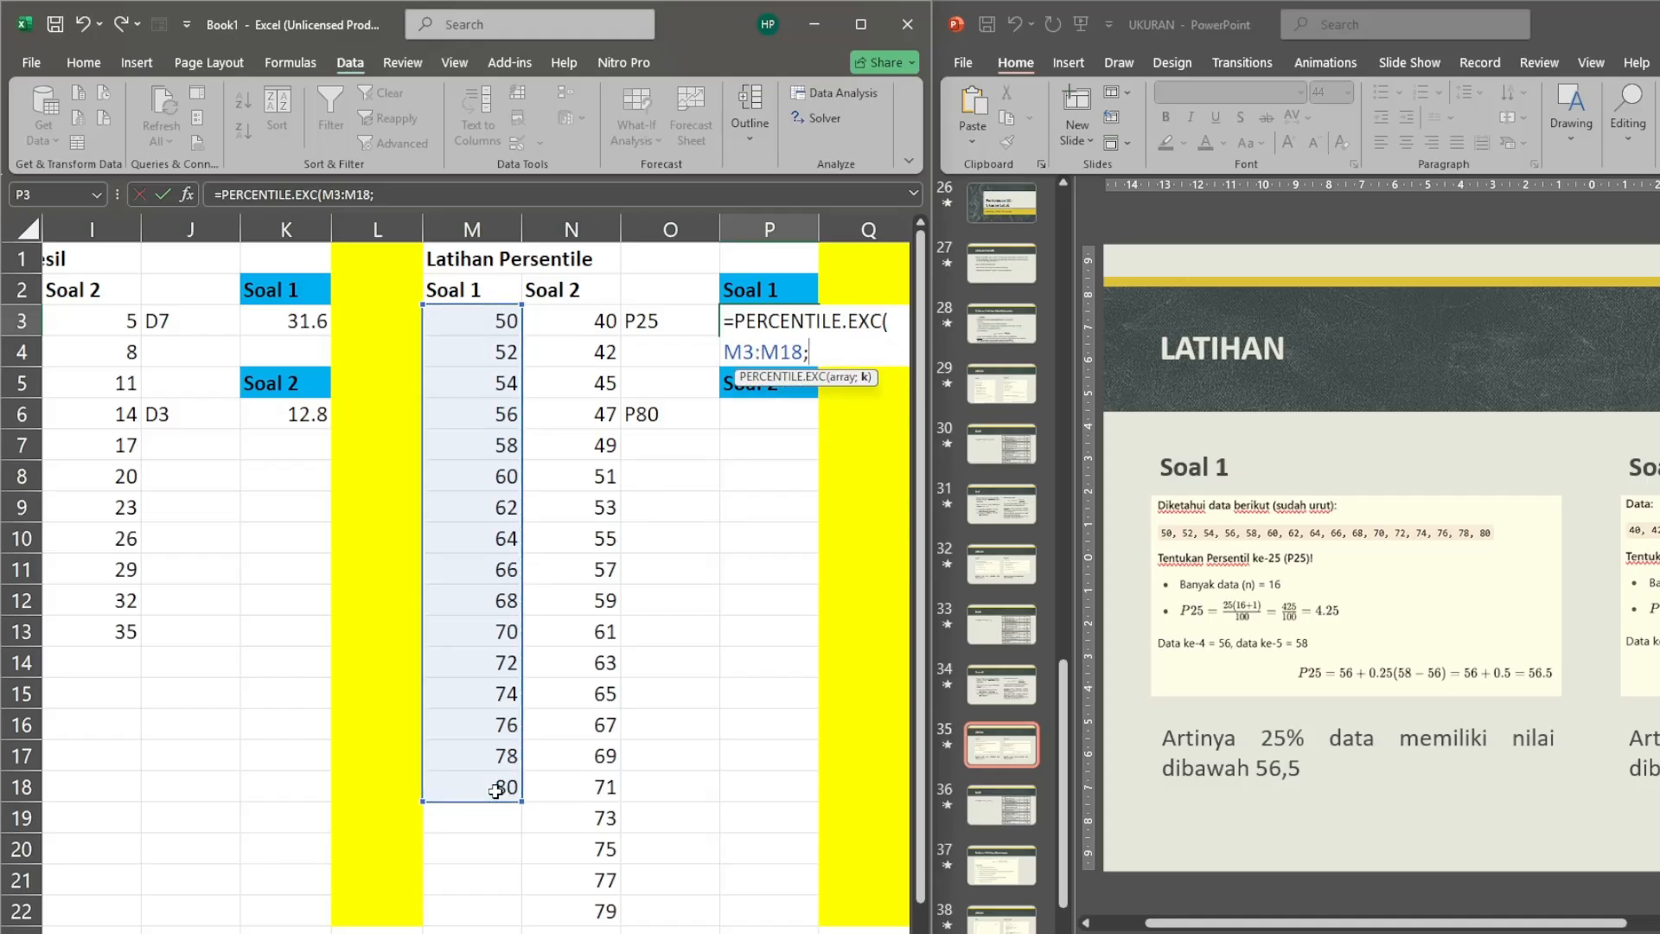
{"action": "type", "text": "0.25)"}
{"action": "key", "text": "Return"}
{"action": "key", "text": "Up"}
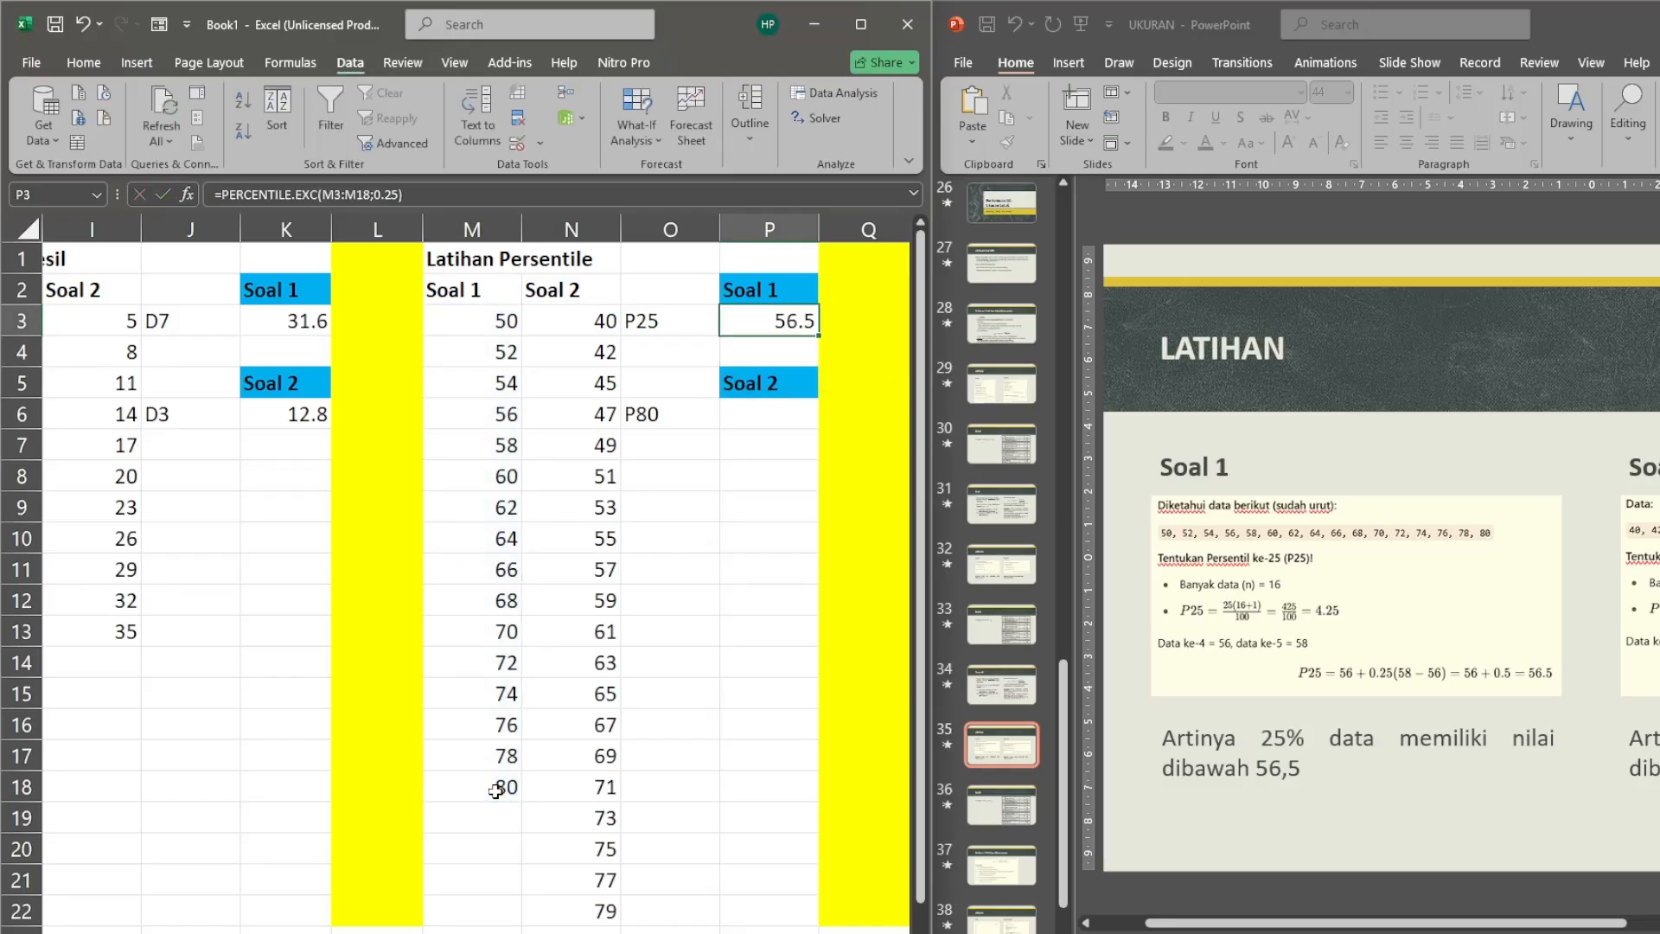
Enter the label Q1 in O4, directly below the P25 label.
{"action": "key", "text": "Down"}
{"action": "key", "text": "Up"}
{"action": "key", "text": "Left"}
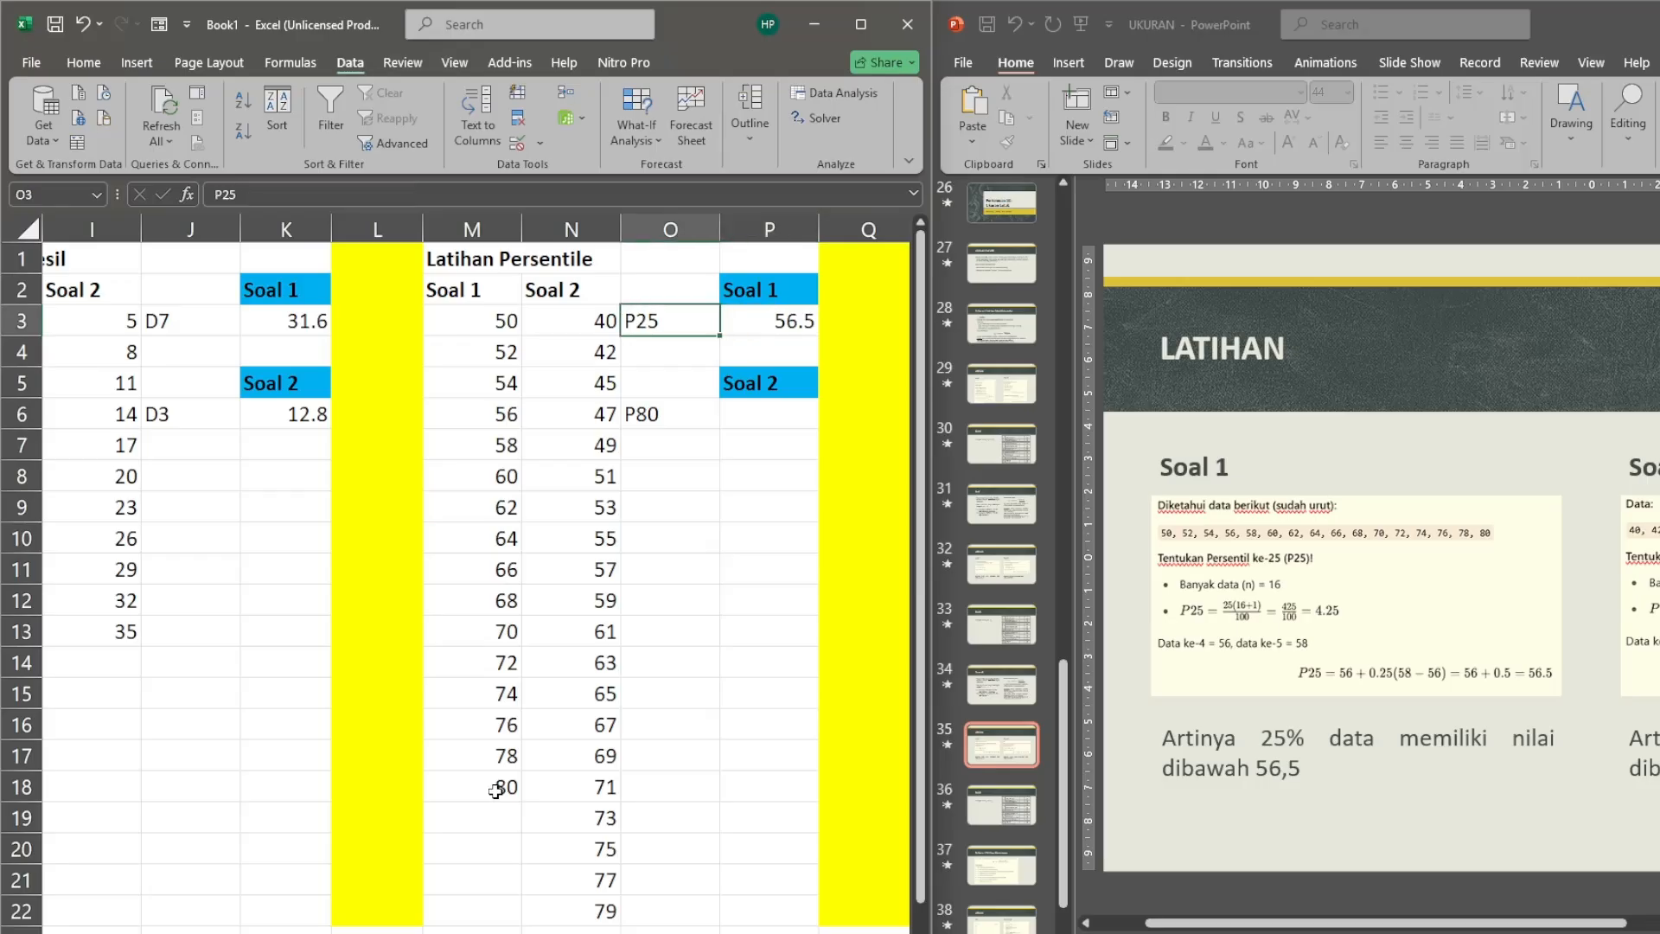
{"action": "key", "text": "Down"}
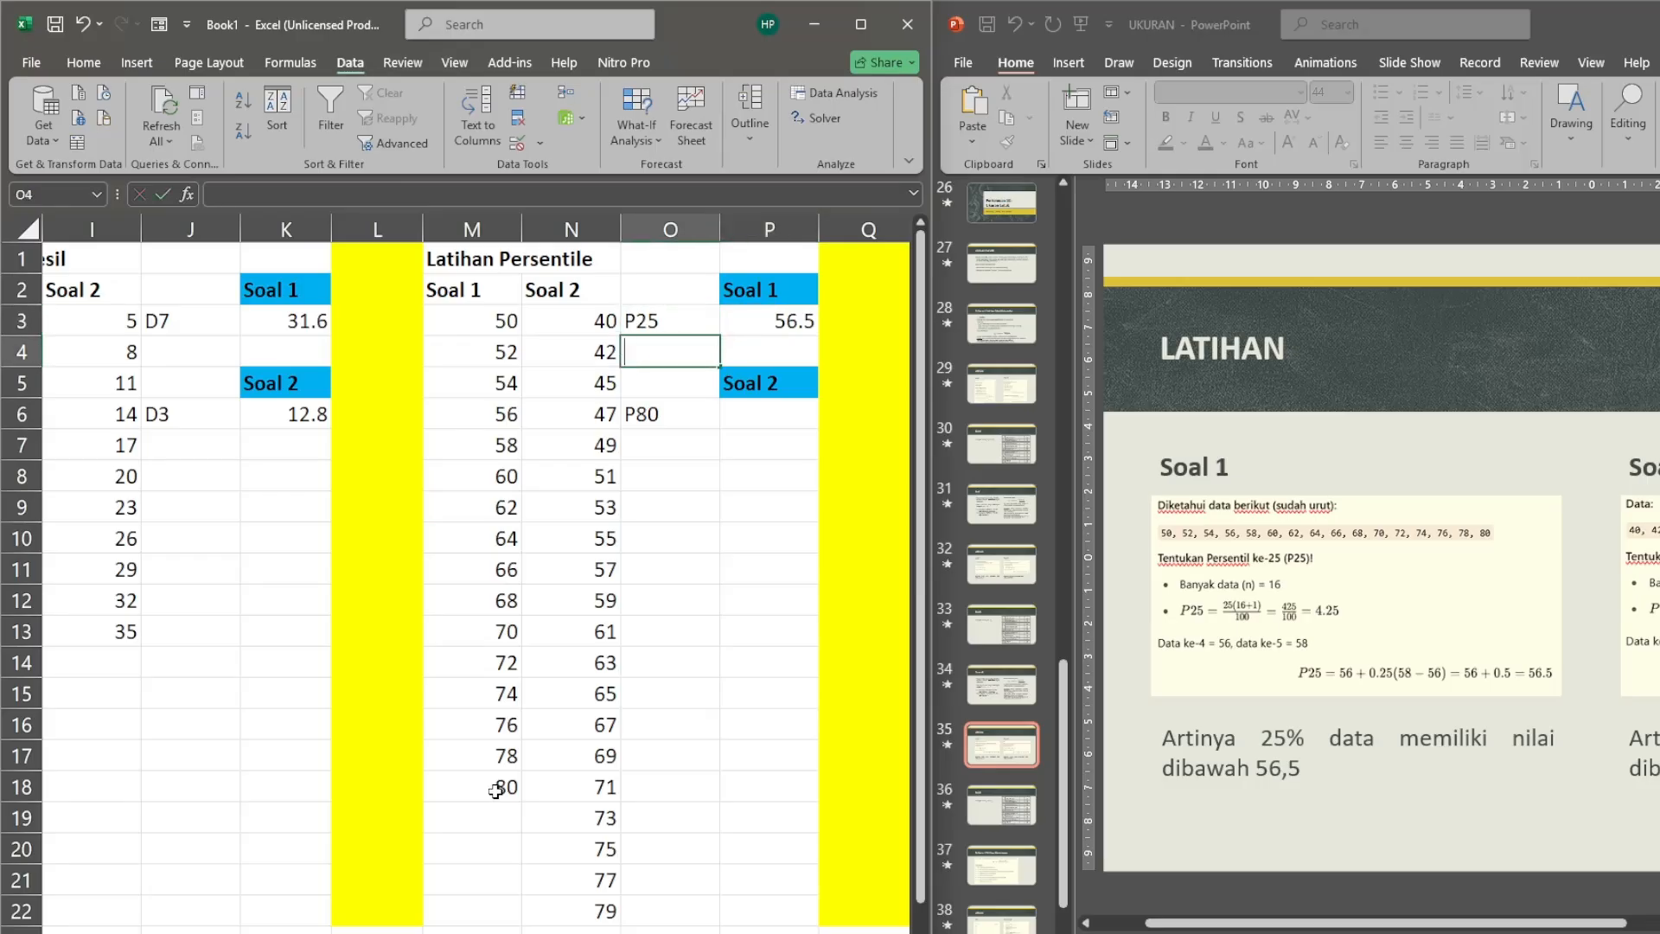
{"action": "type", "text": "Q1"}
{"action": "key", "text": "Right"}
Calculate Q1 of Soal 1 in P4 with =QUARTILE.EXC(M3:M18;1) for comparison with P25.
{"action": "type", "text": "="}
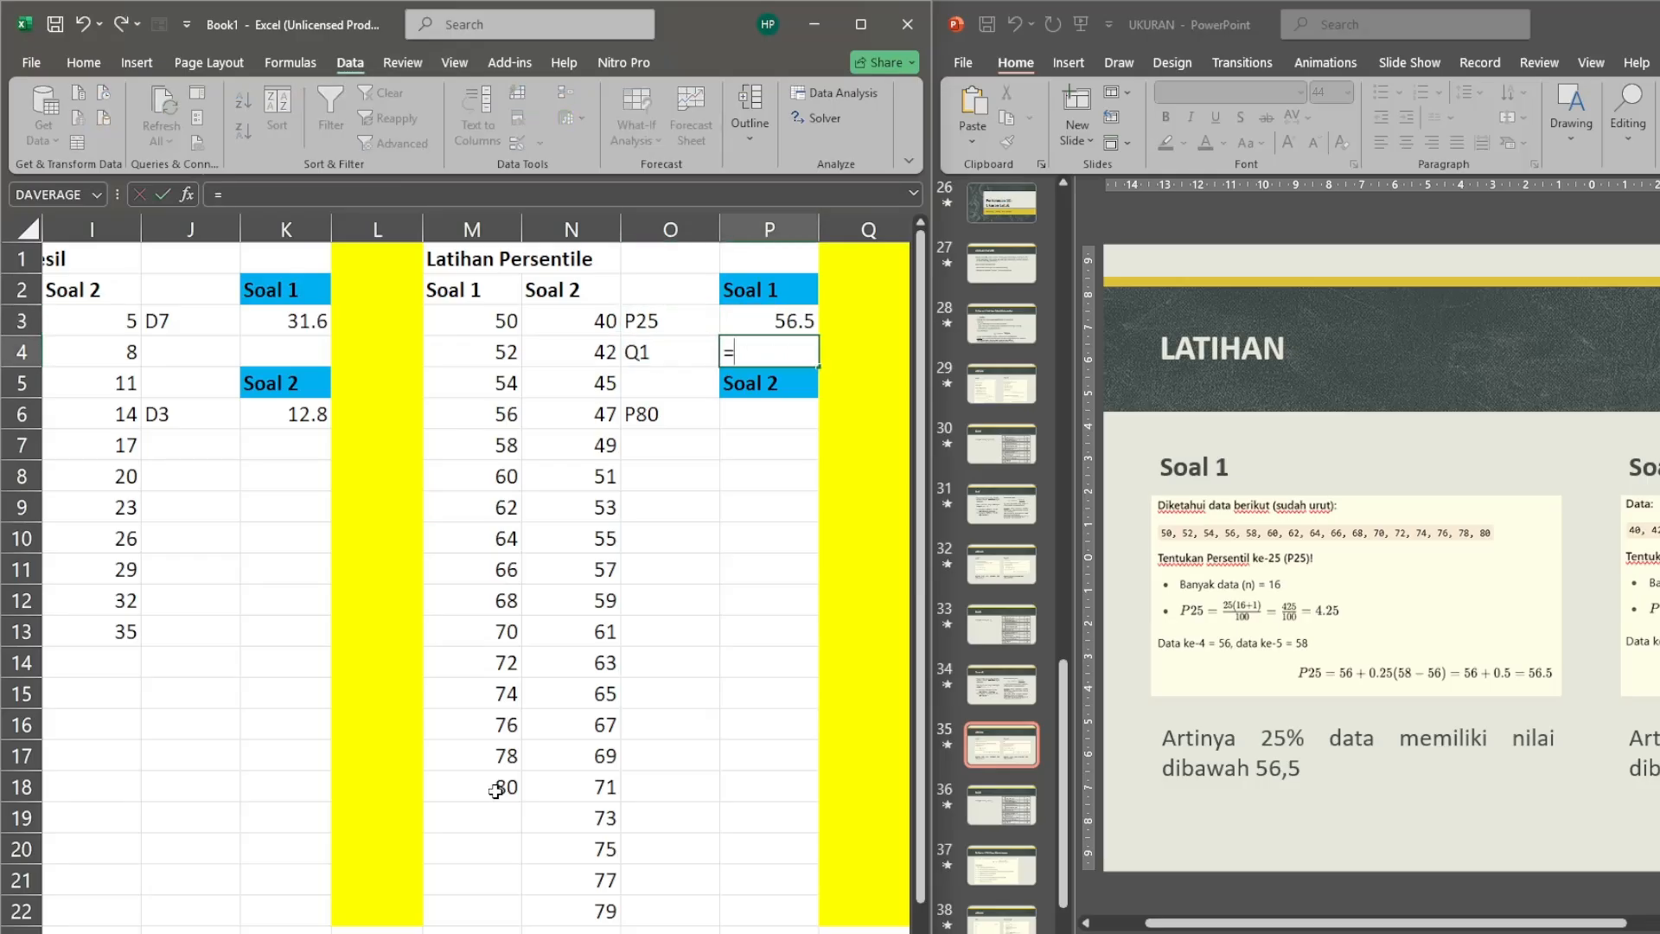
{"action": "type", "text": "quartil"}
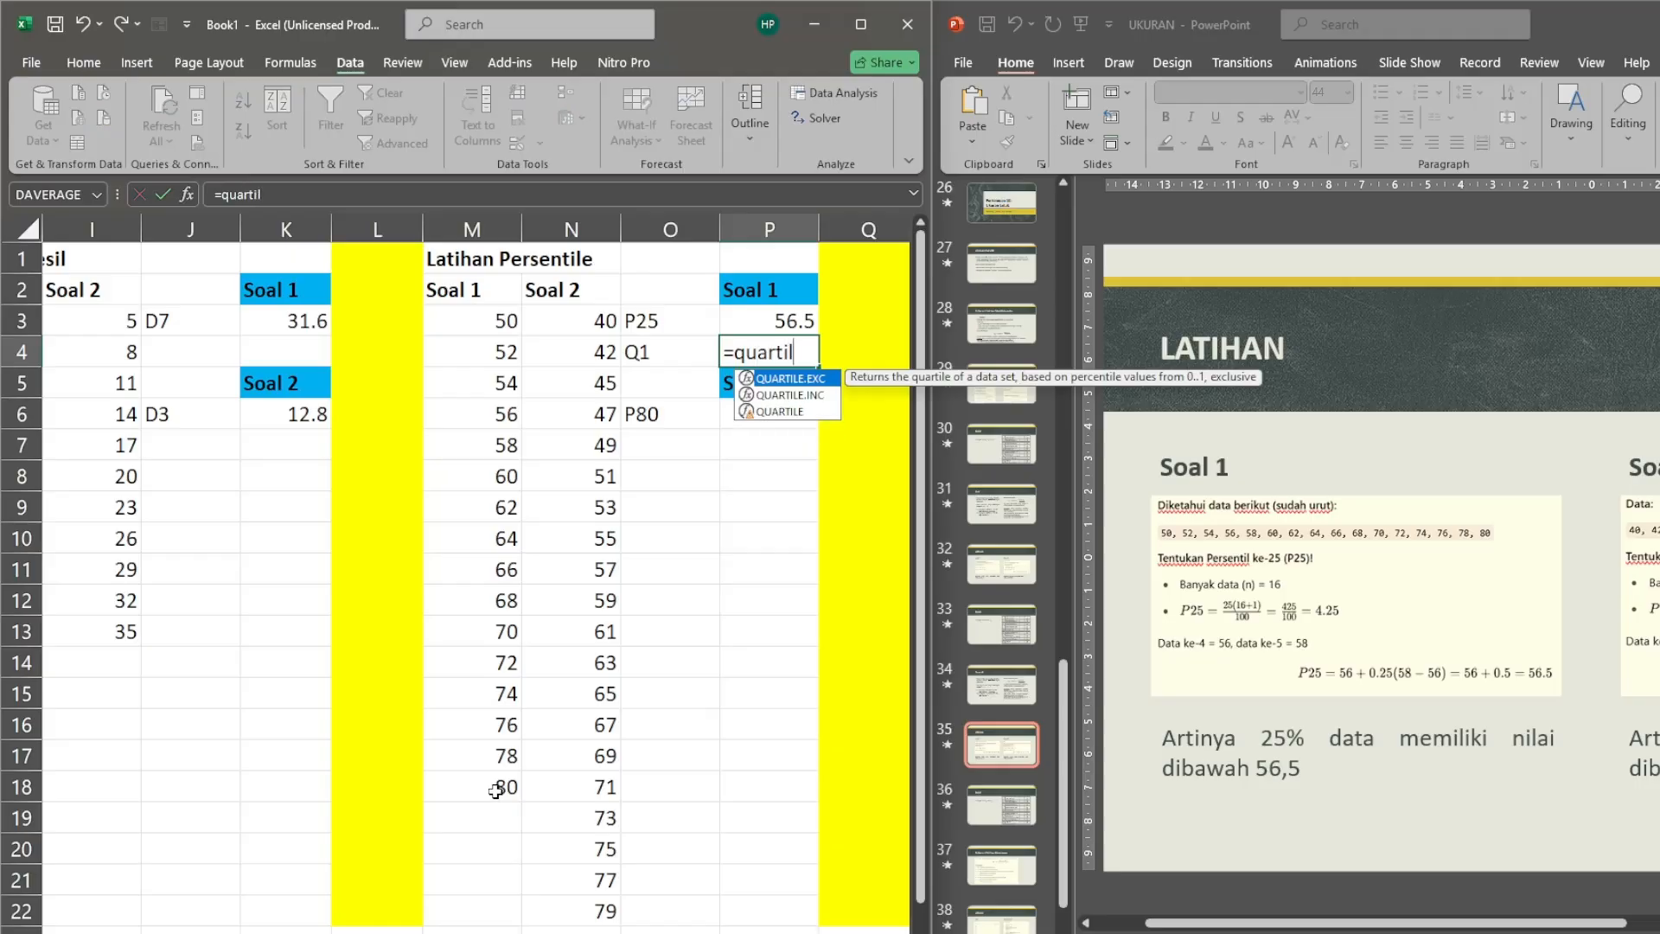
{"action": "type", "text": "e.exc("}
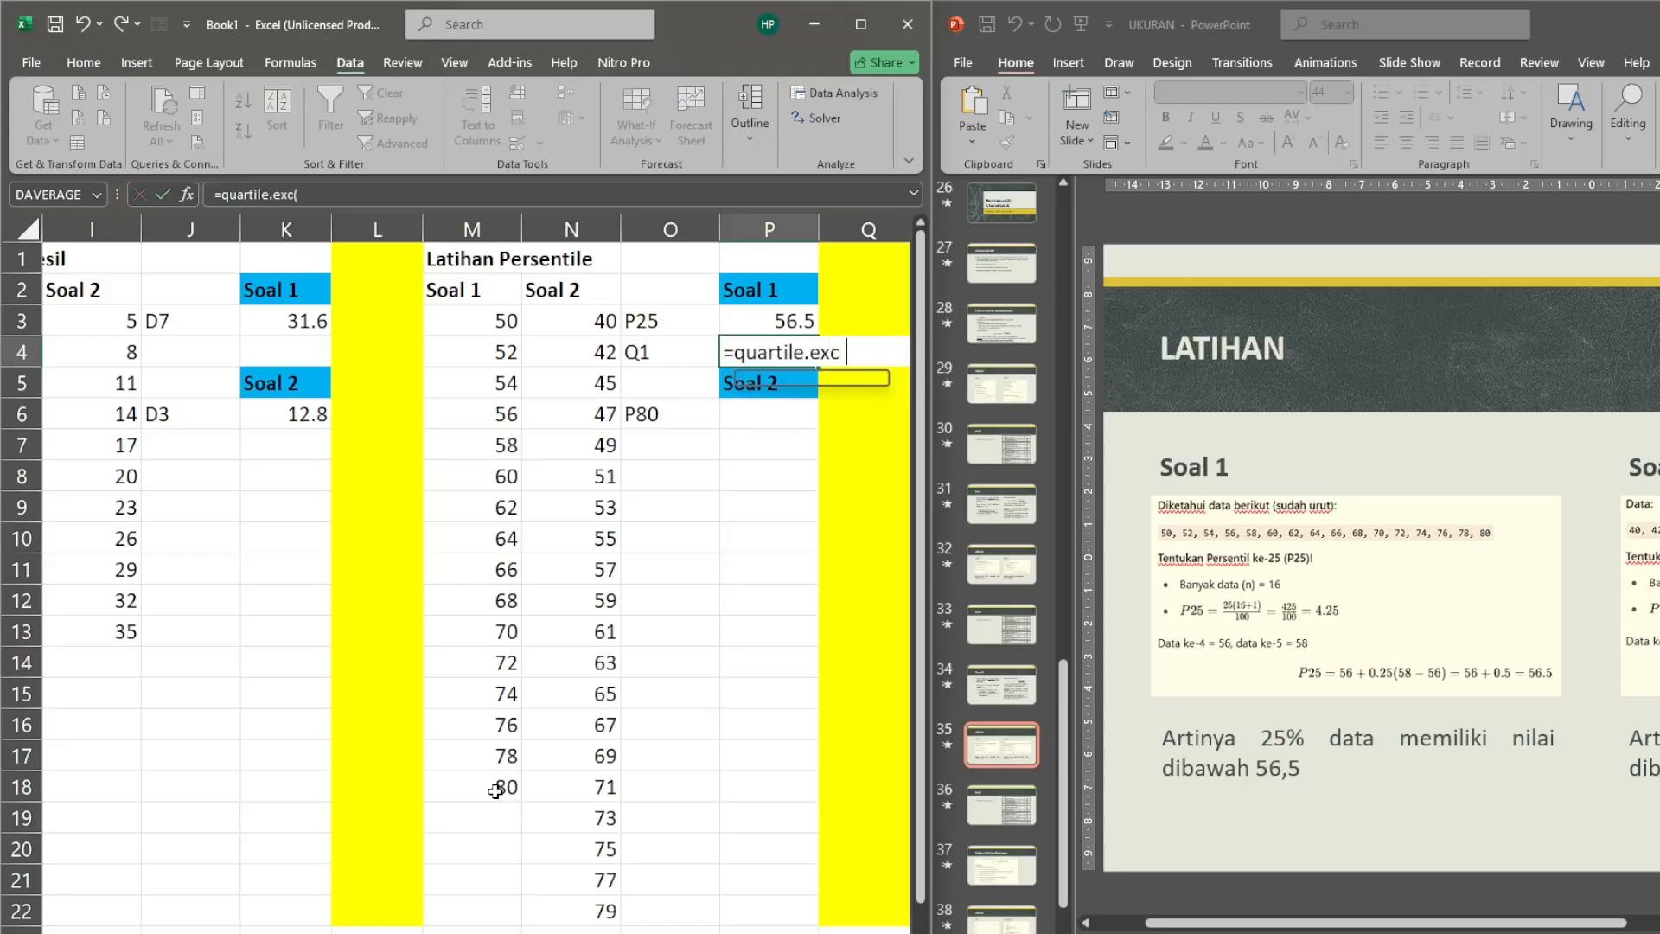
{"action": "key", "text": "Left"}
{"action": "key", "text": "Left"}
{"action": "key", "text": "Left"}
{"action": "key", "text": "Up"}
{"action": "key", "text": "ctrl+shift+Down"}
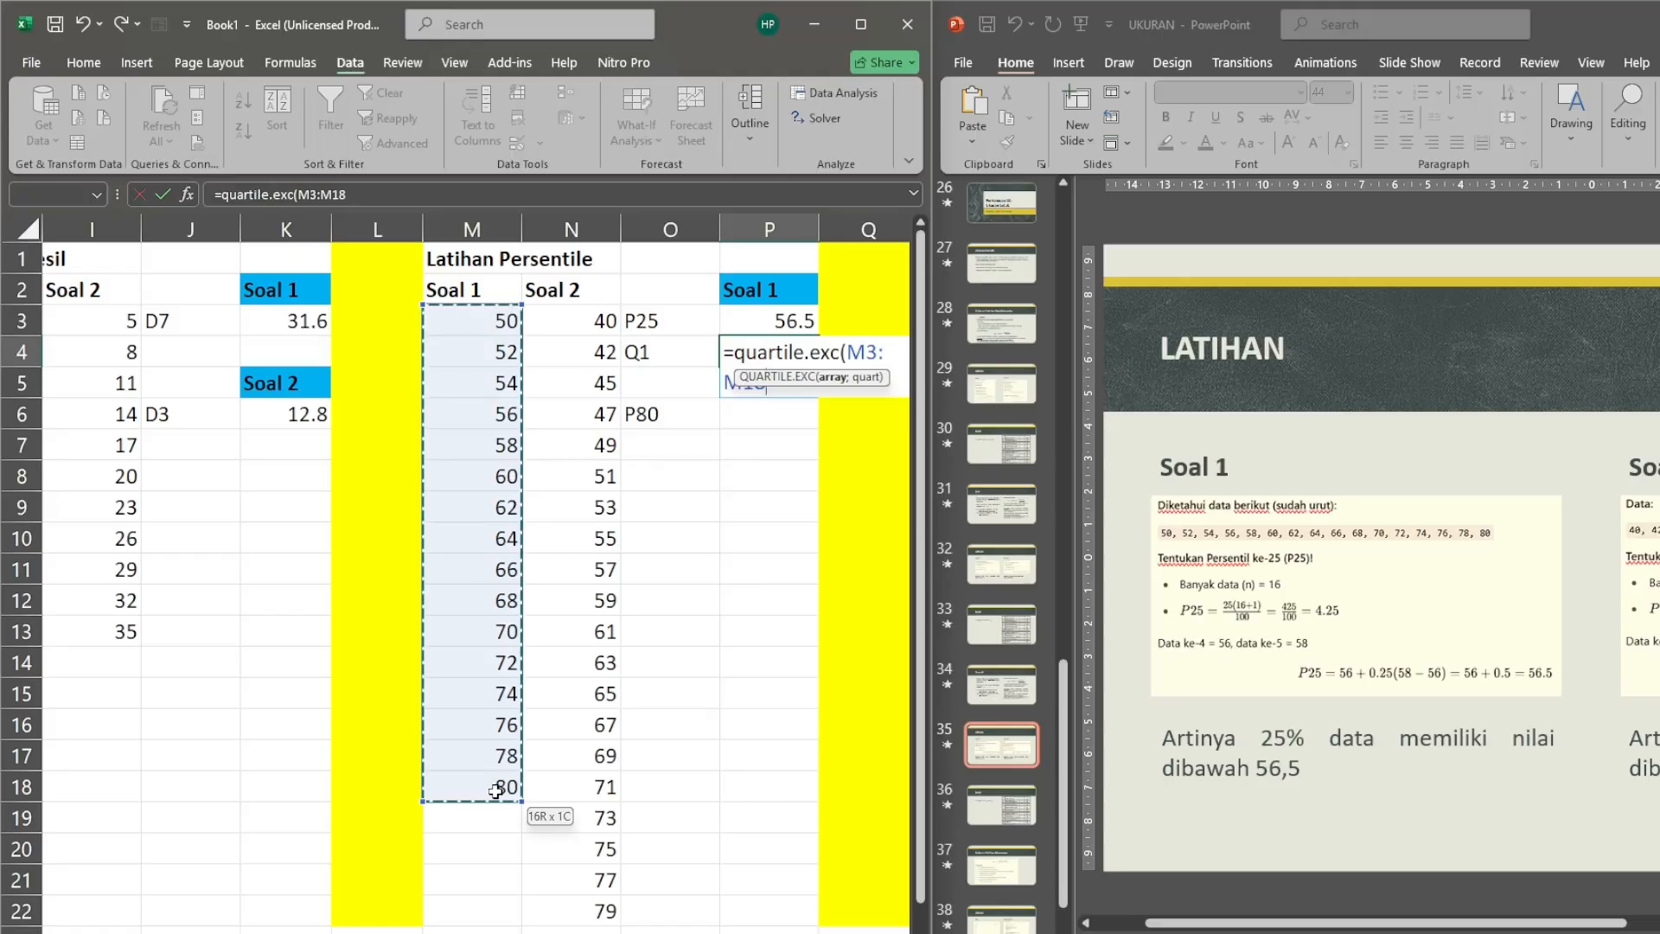
{"action": "type", "text": ";1"}
{"action": "key", "text": "ctrl+Return"}
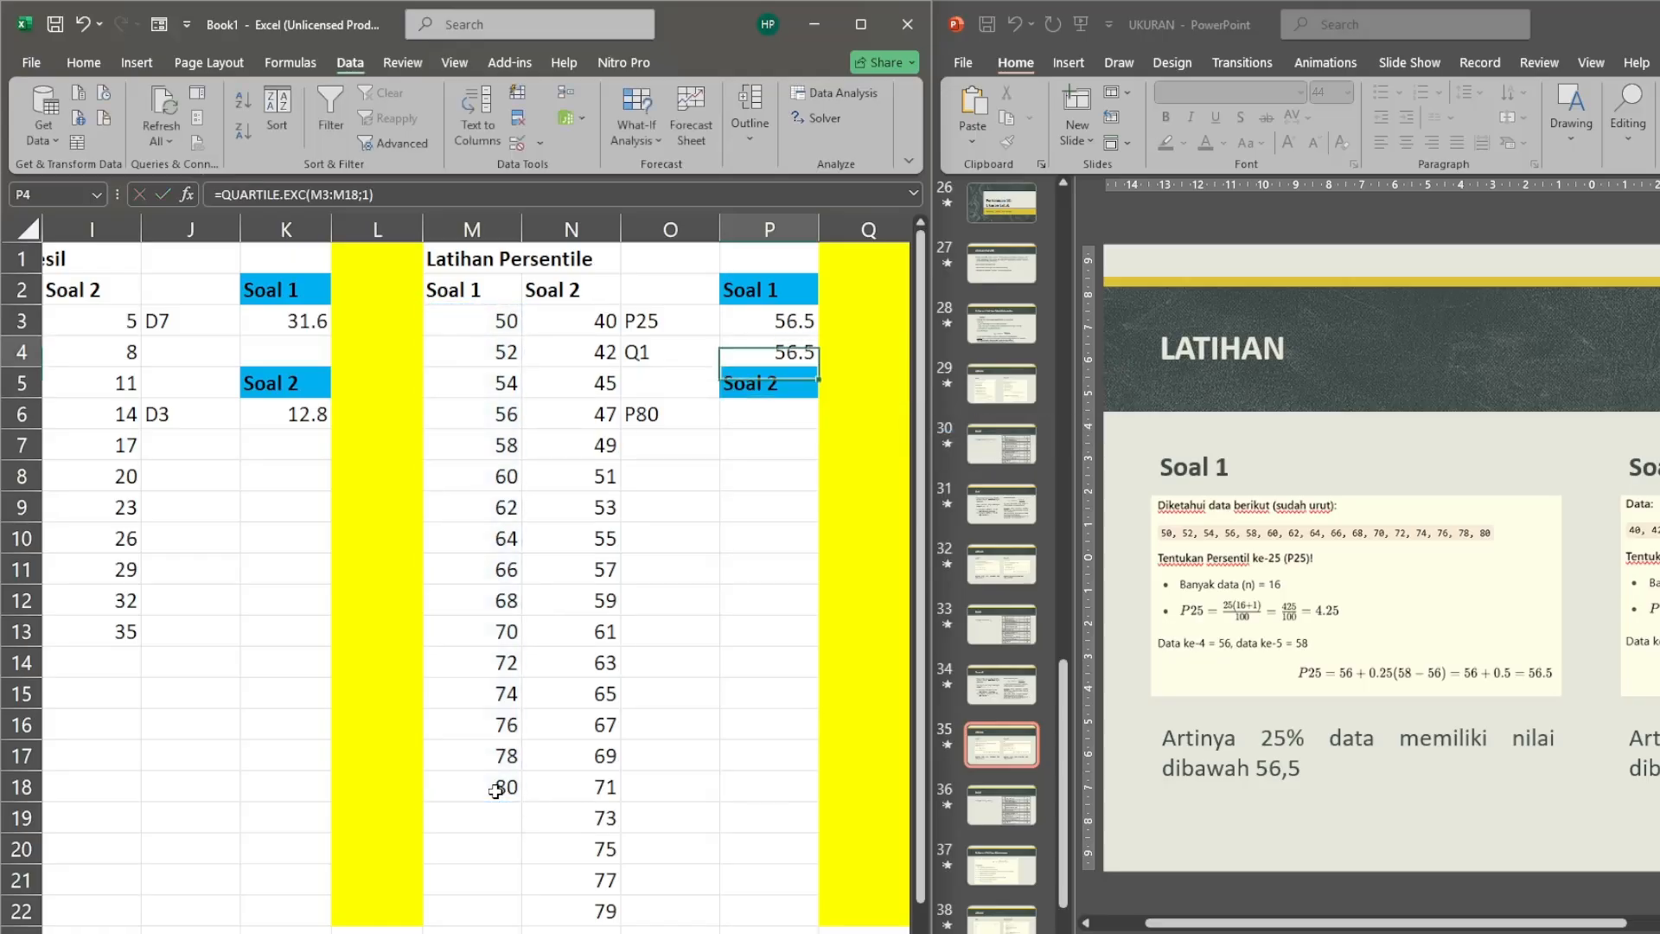
{"action": "key", "text": "Up"}
{"action": "key", "text": "Left"}
{"action": "key", "text": "Down"}
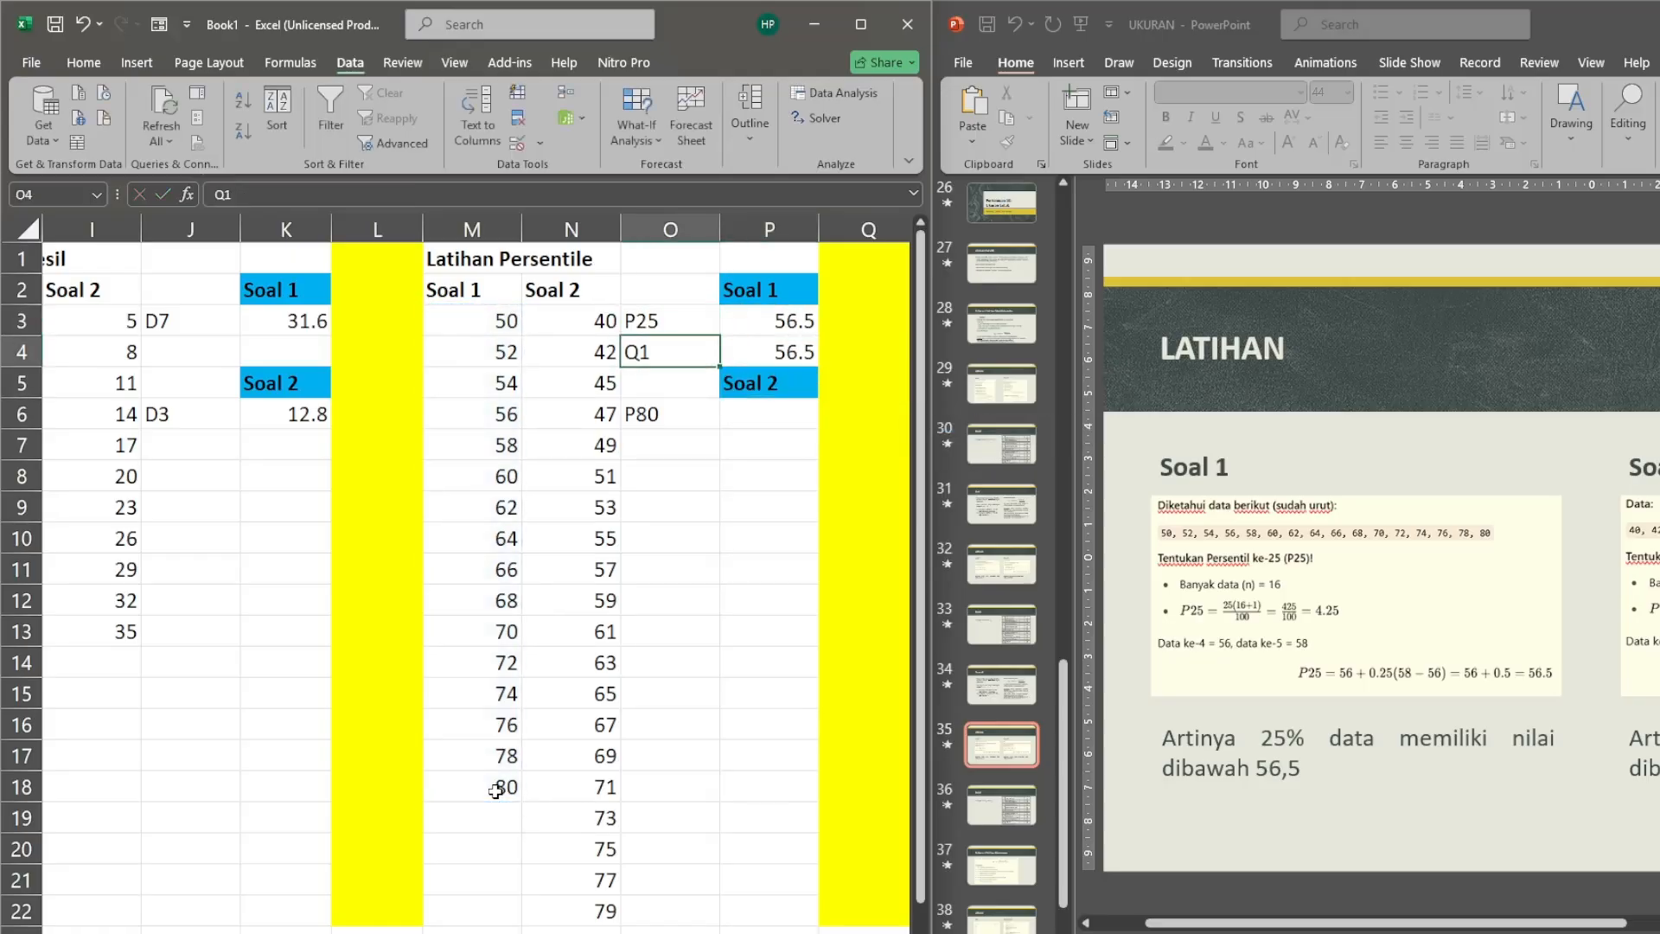
{"action": "key", "text": "Up"}
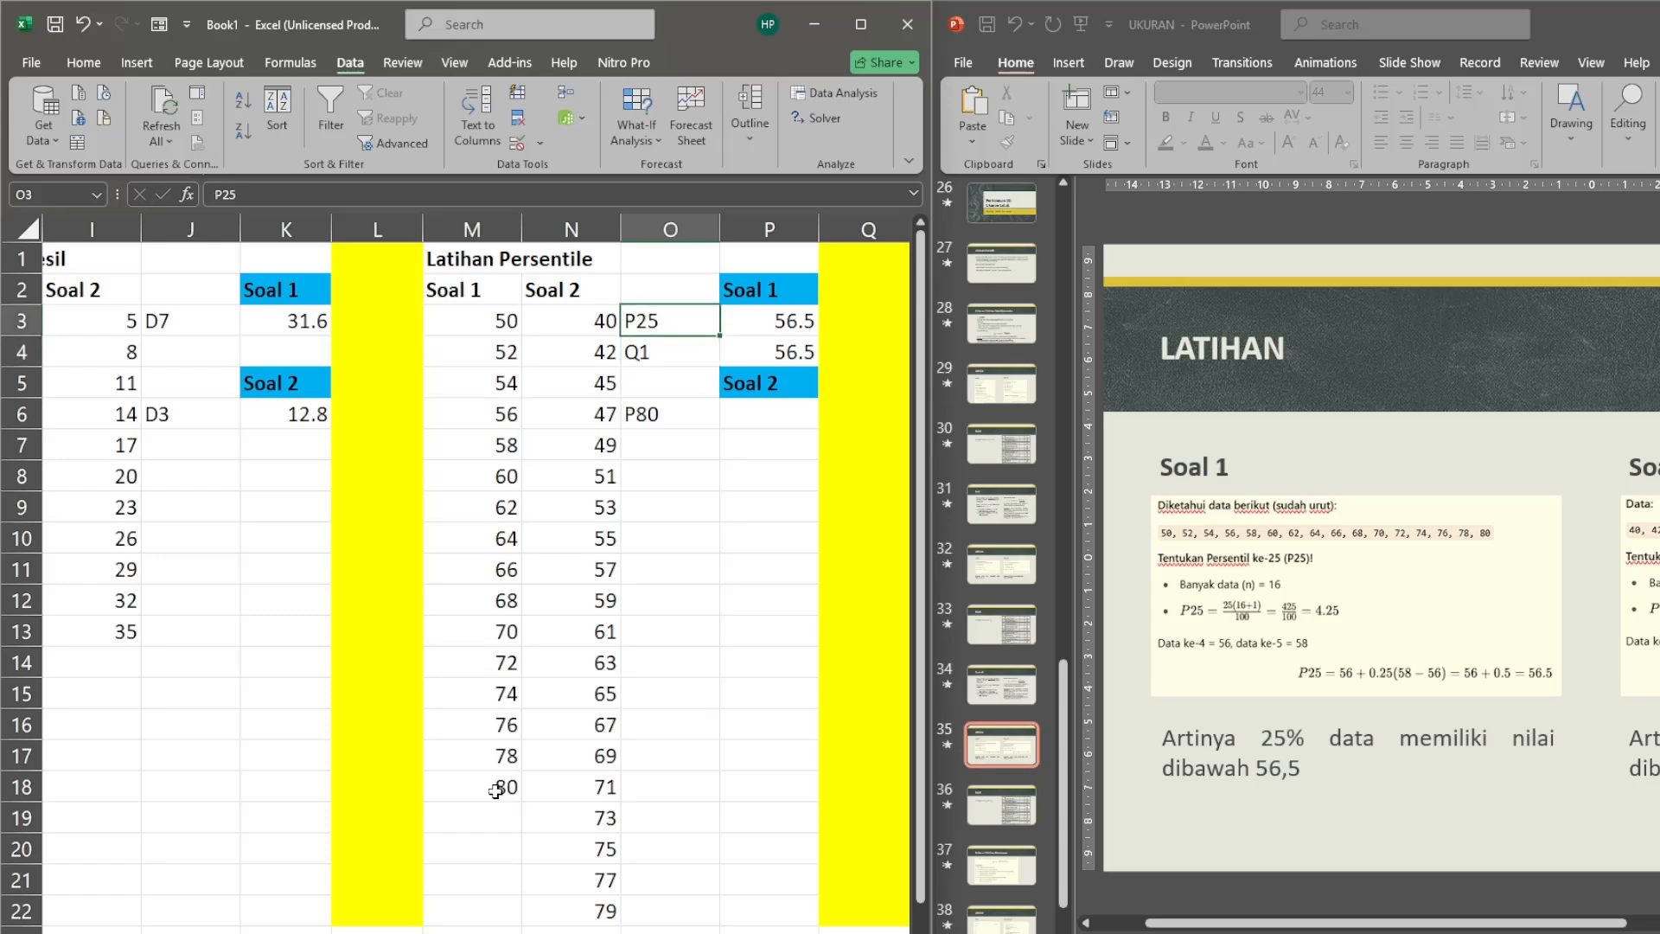
Start a PERCENTILE.EXC formula in P6 for P80 of Soal 2 in Latihan Persentile.
{"action": "key", "text": "Down"}
{"action": "key", "text": "Down"}
{"action": "key", "text": "Down"}
{"action": "key", "text": "Right"}
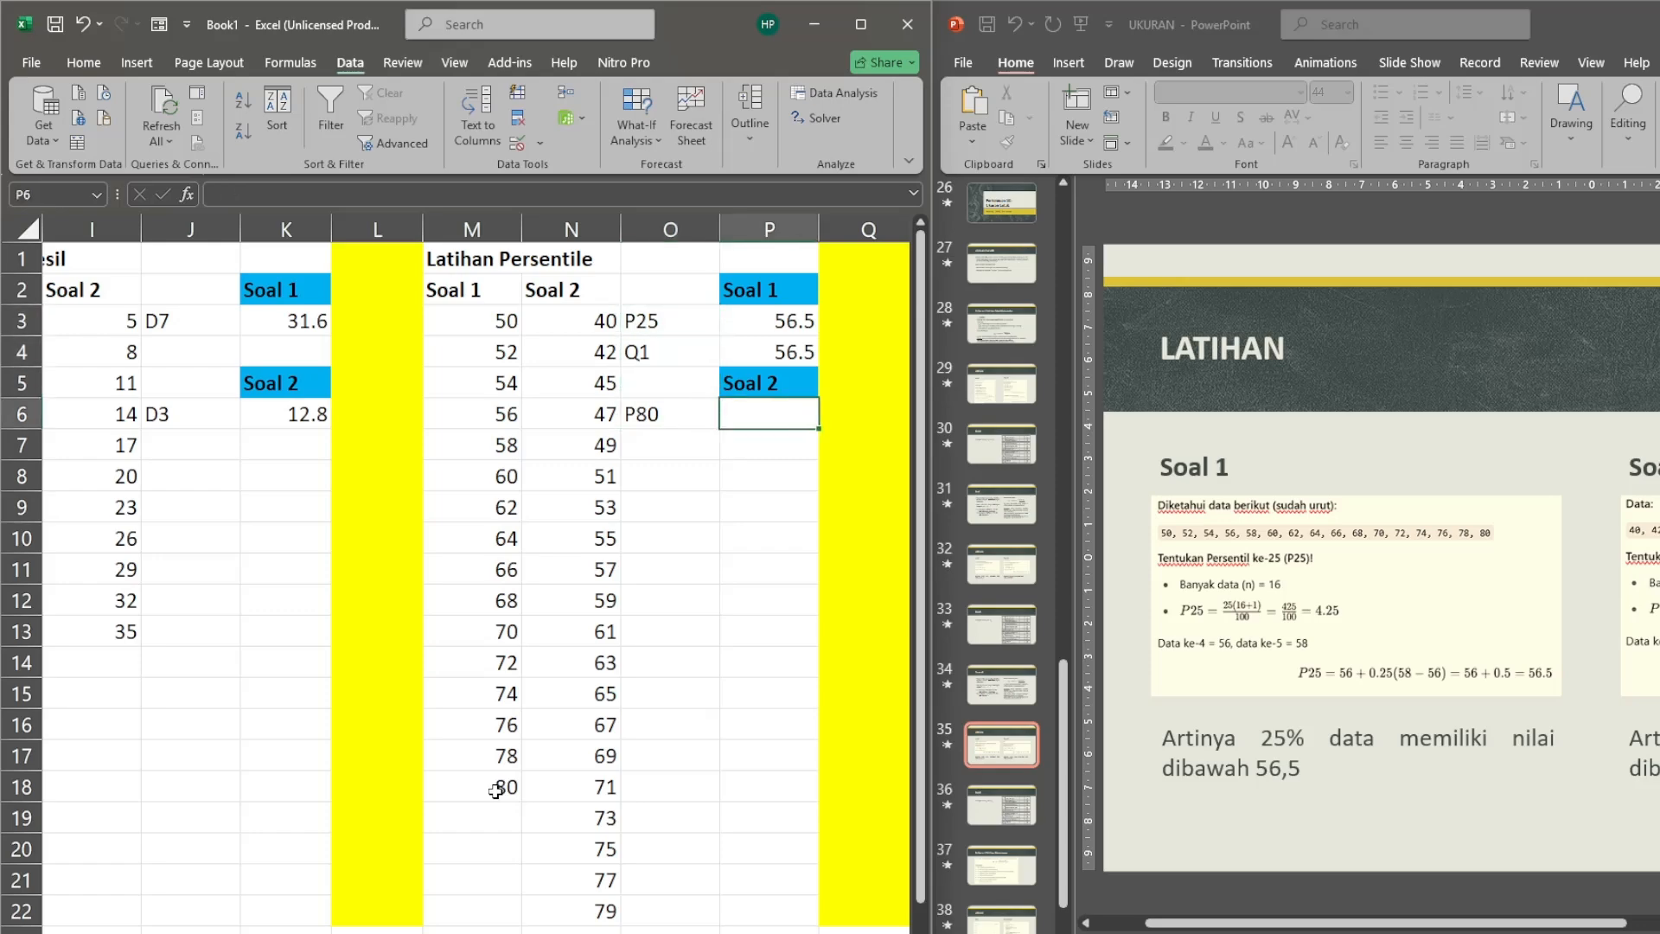
{"action": "type", "text": "="}
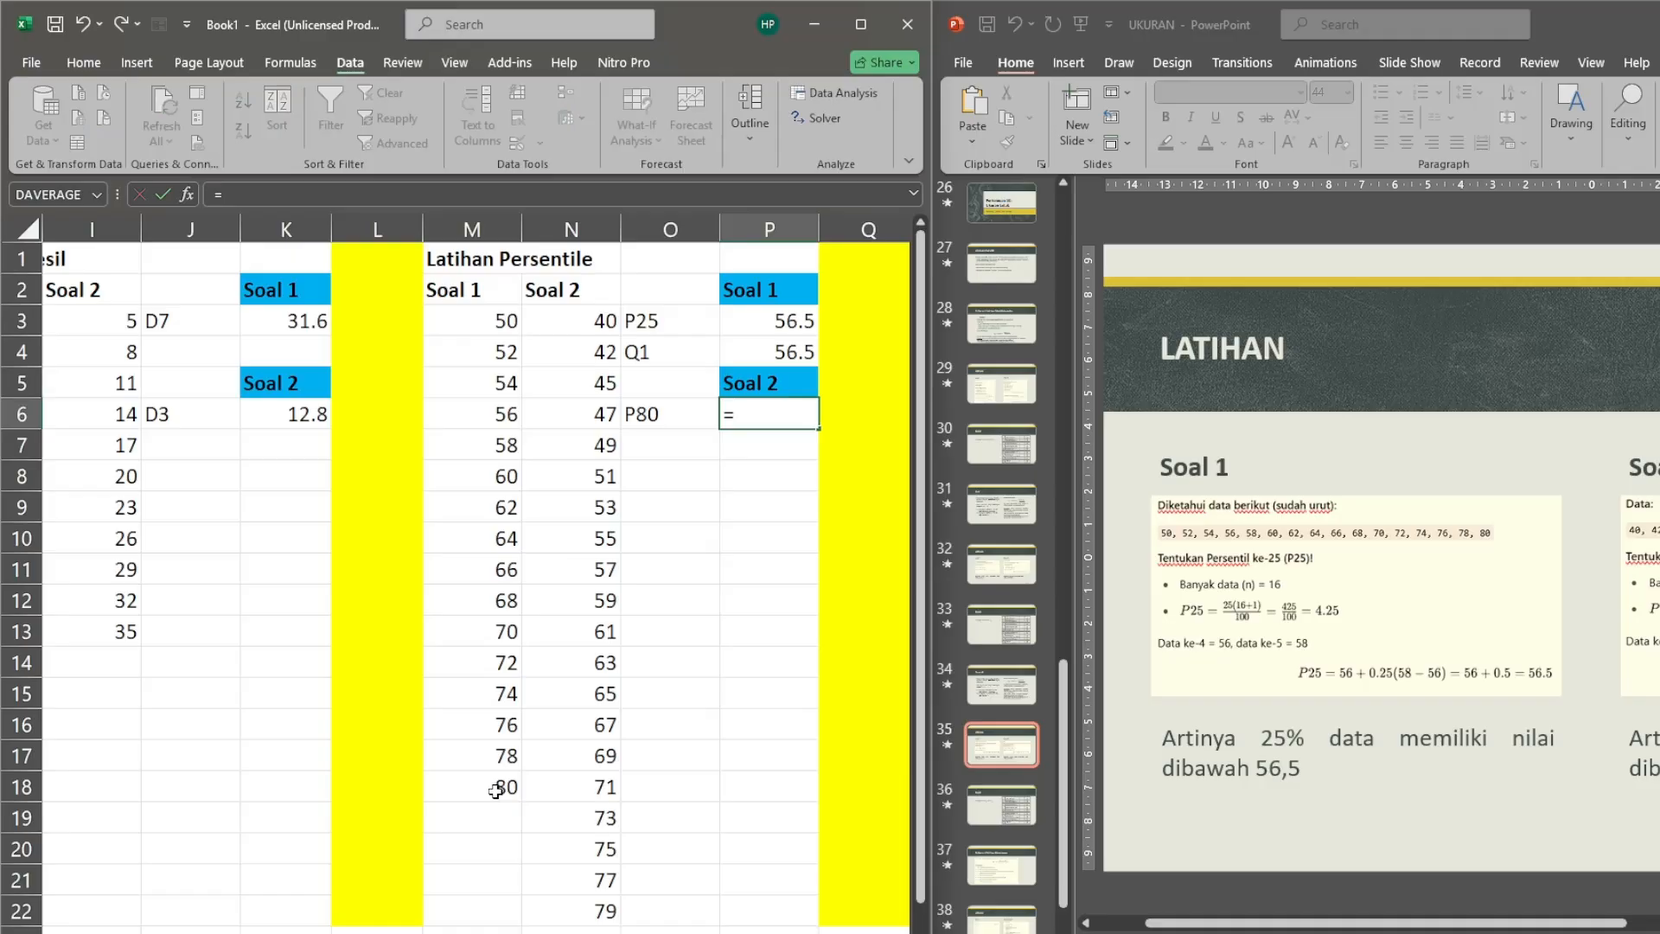
{"action": "type", "text": "percentile"}
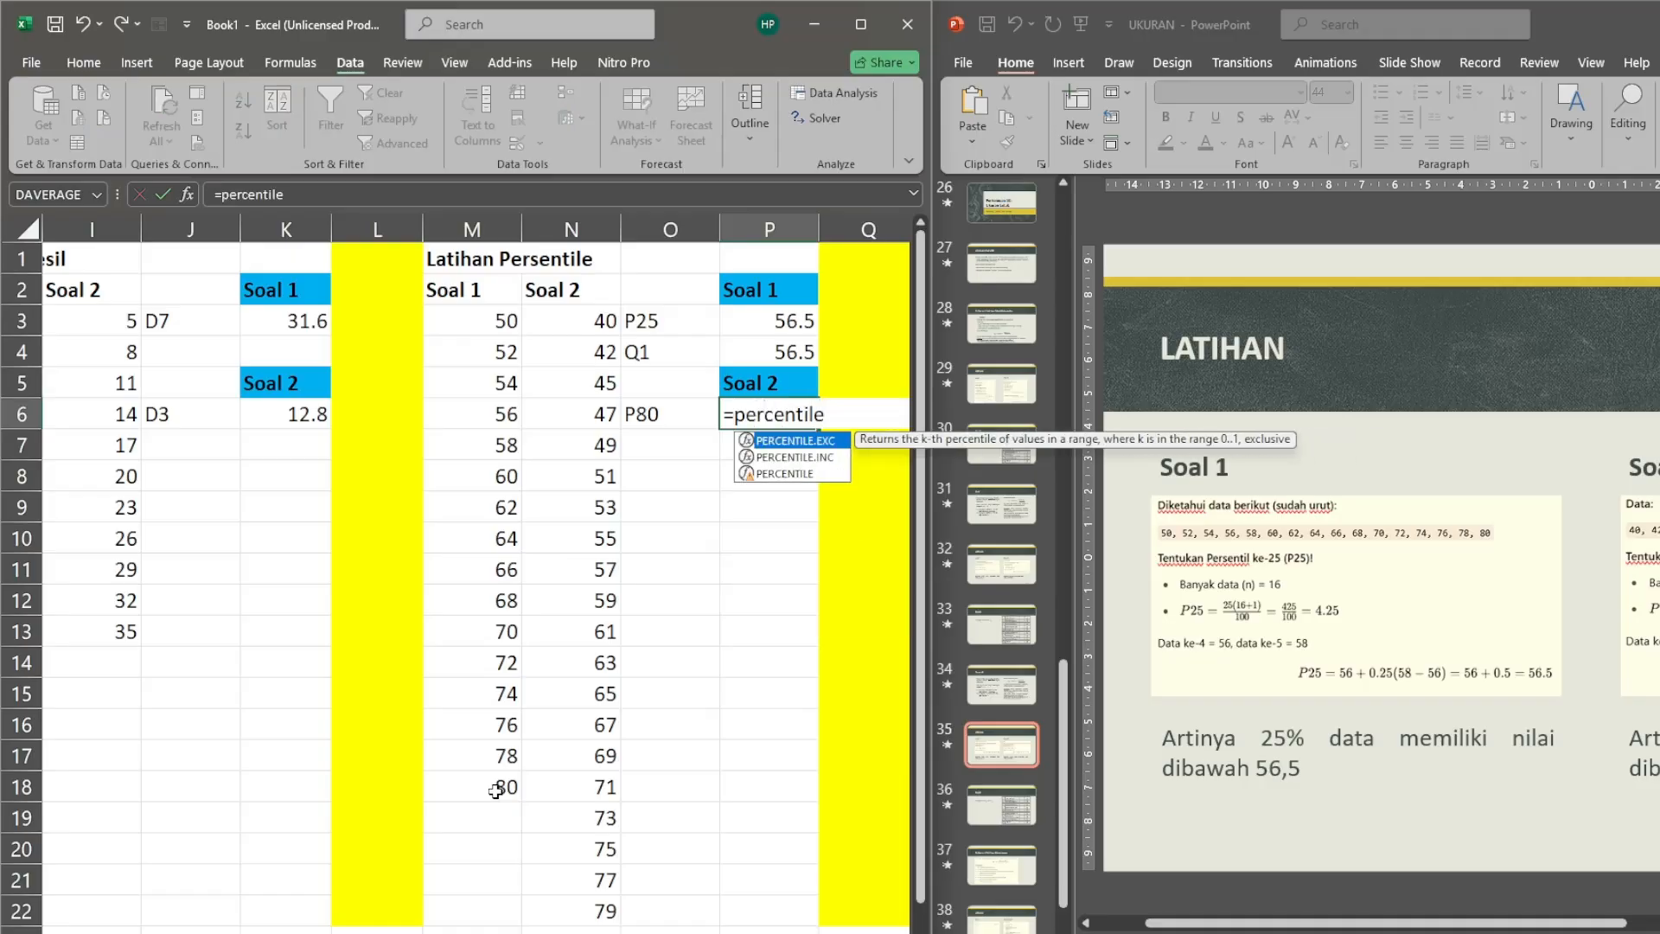
{"action": "type", "text": ".exc("}
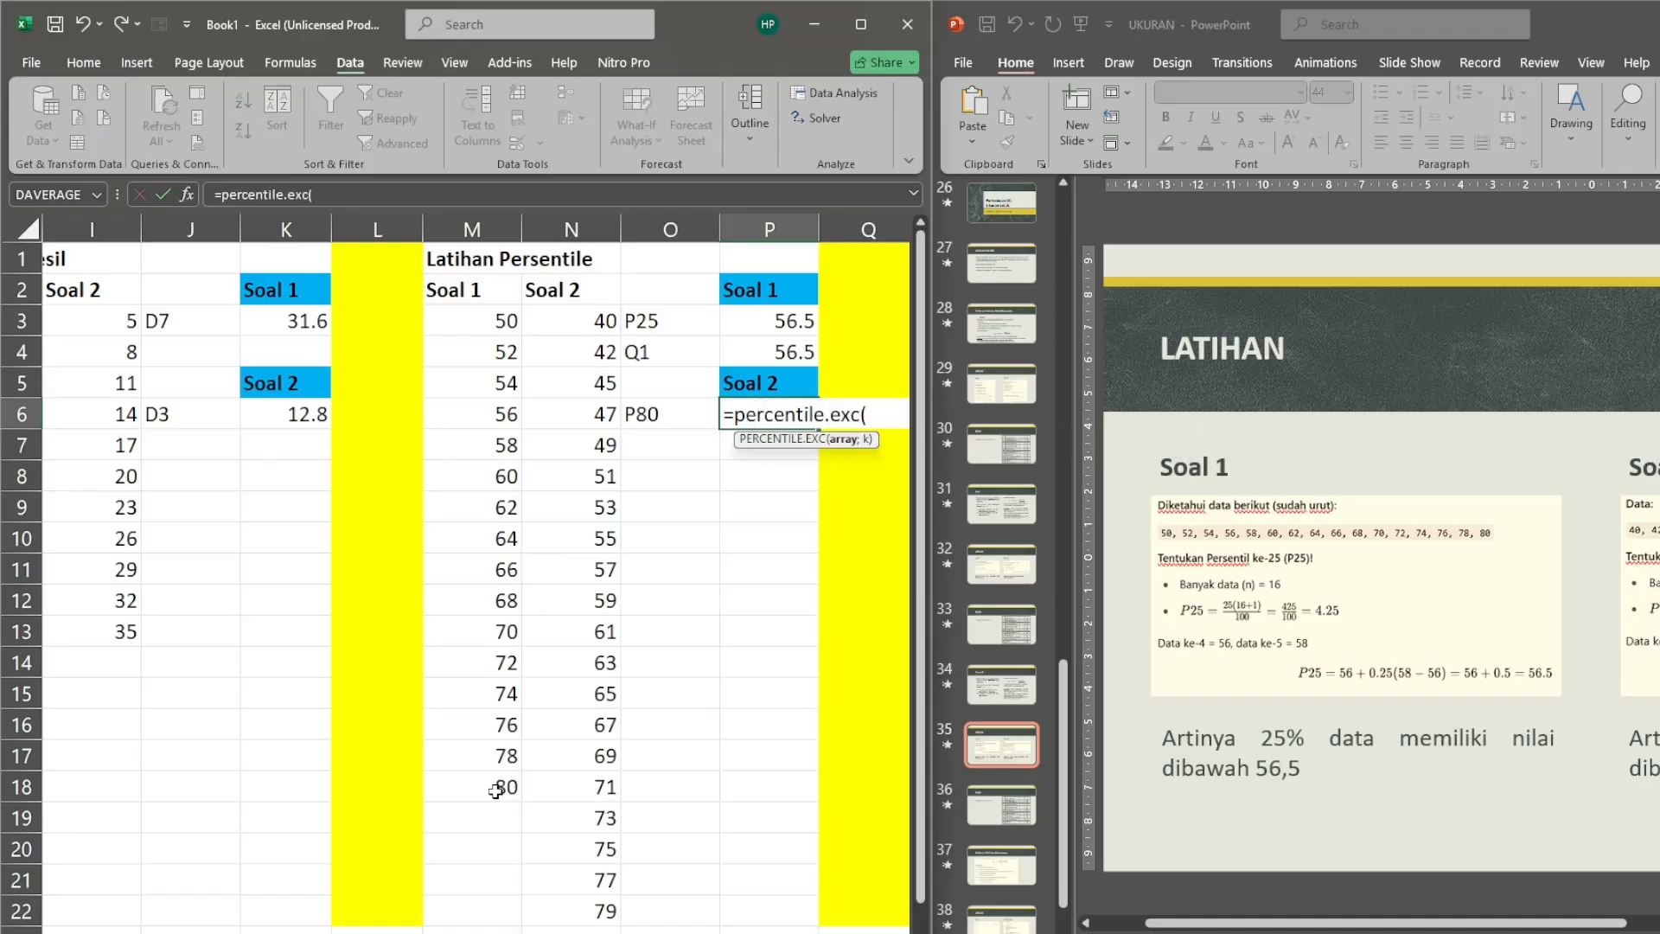
Complete the P80 formula with N3:N22 as the array and 0.8 as k.
{"action": "key", "text": "Left"}
{"action": "key", "text": "Left"}
{"action": "key", "text": "ctrl+Up"}
{"action": "key", "text": "Down"}
{"action": "key", "text": "ctrl+shift+Down"}
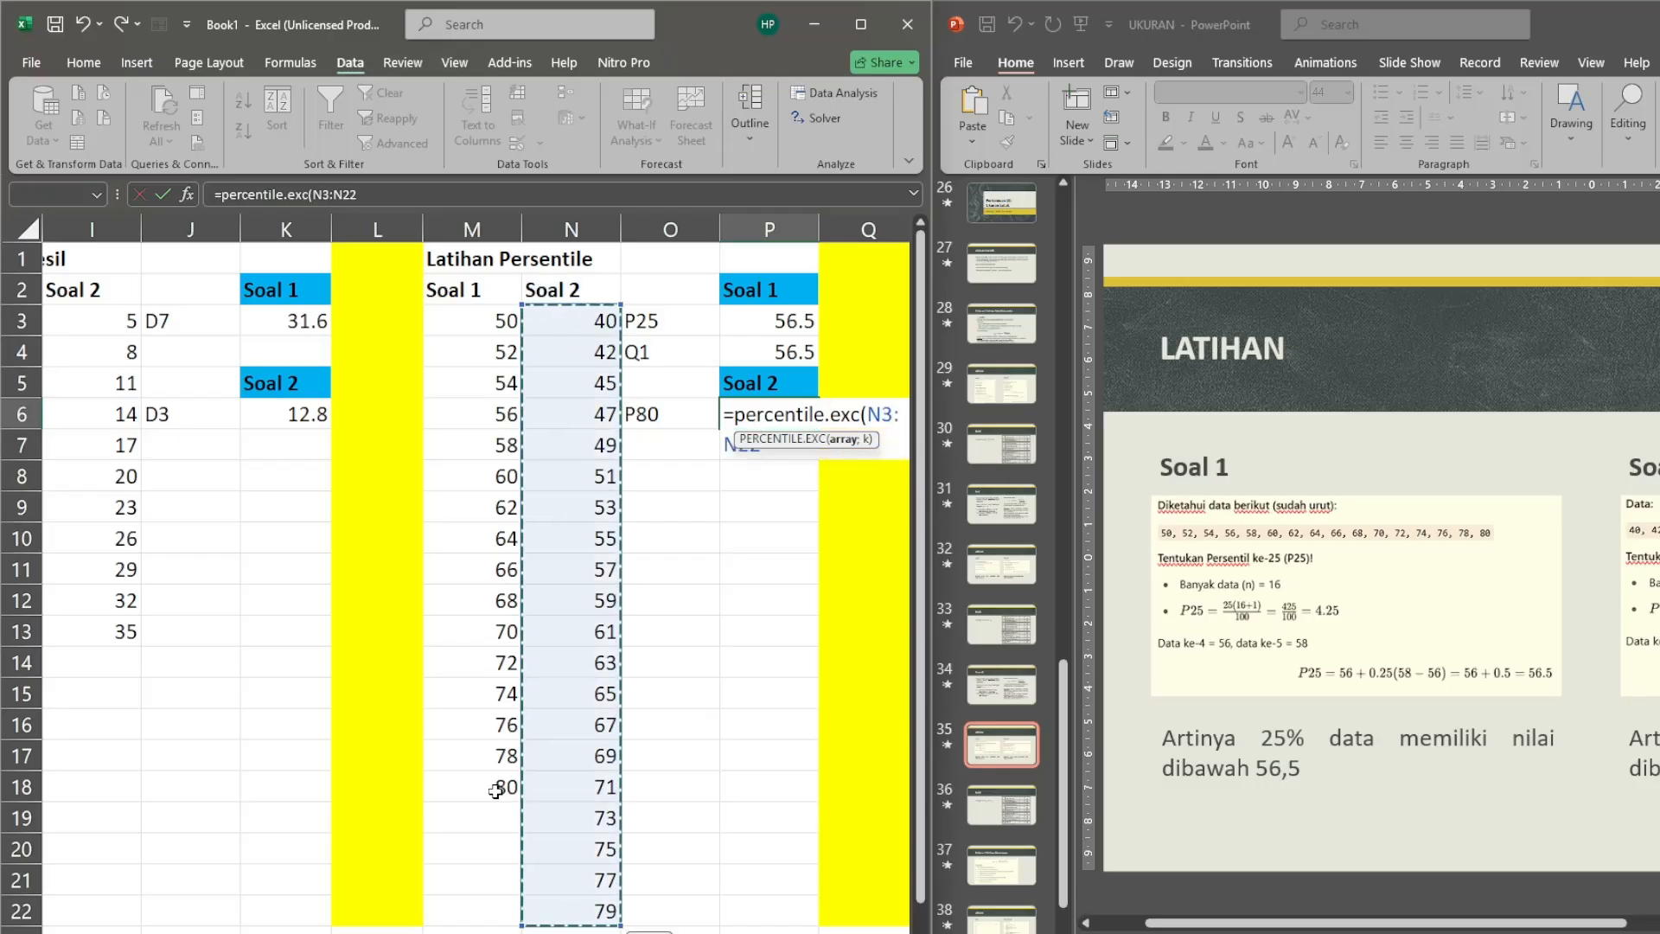
{"action": "type", "text": ";0,"}
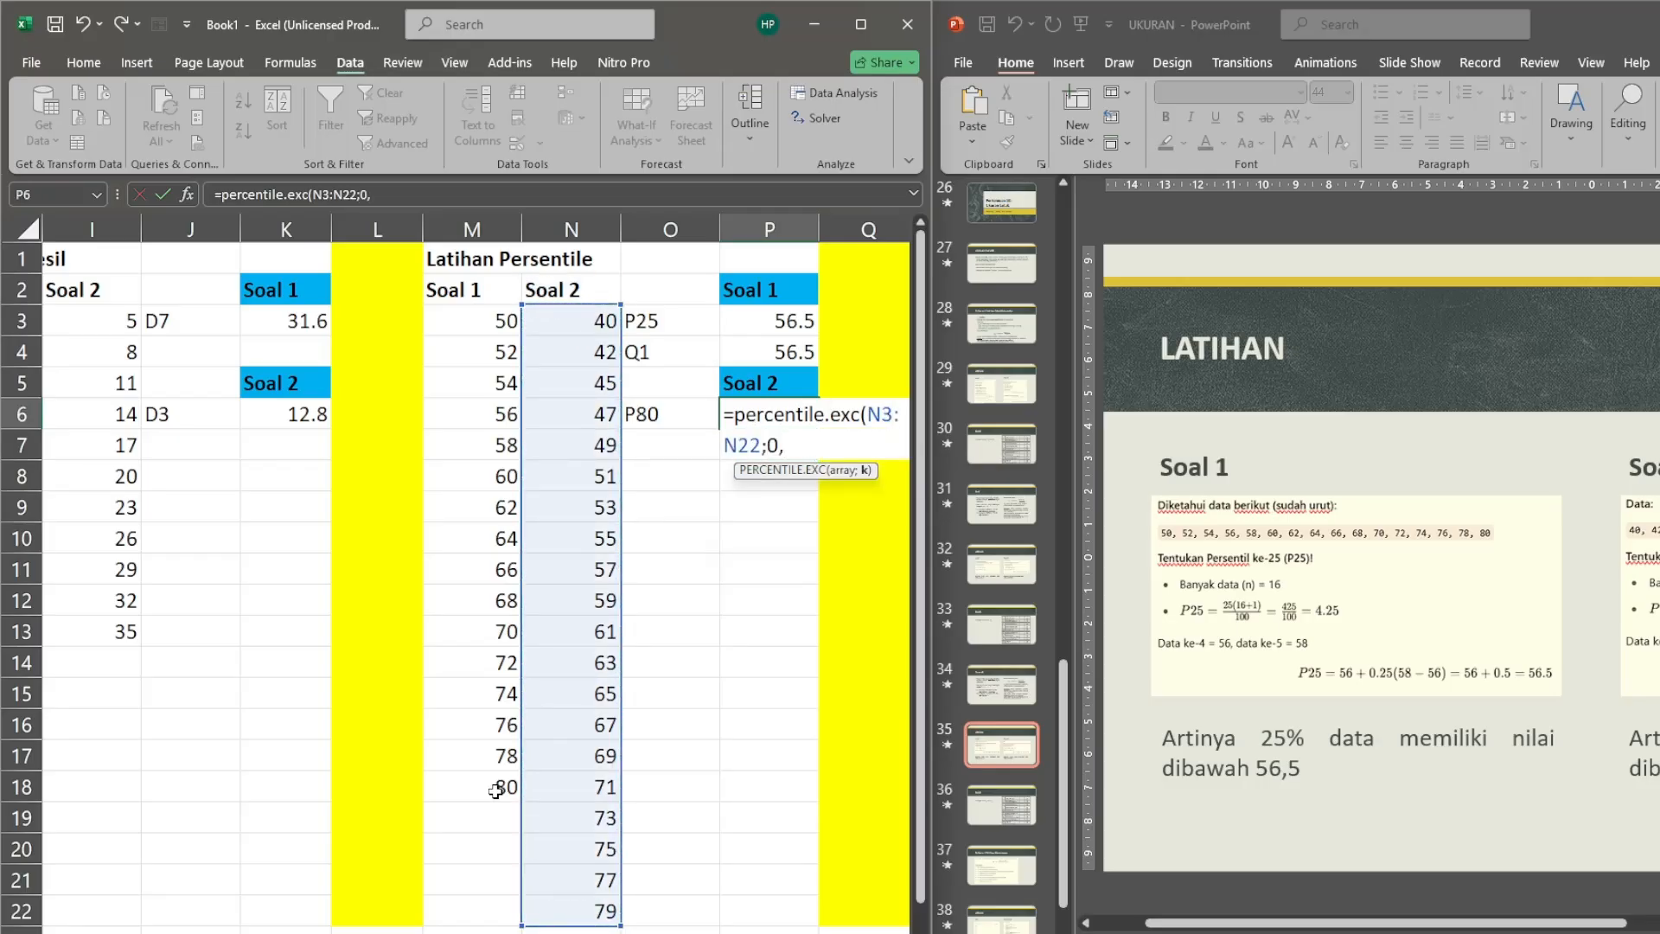
{"action": "key", "text": "BackSpace"}
{"action": "type", "text": ".8)"}
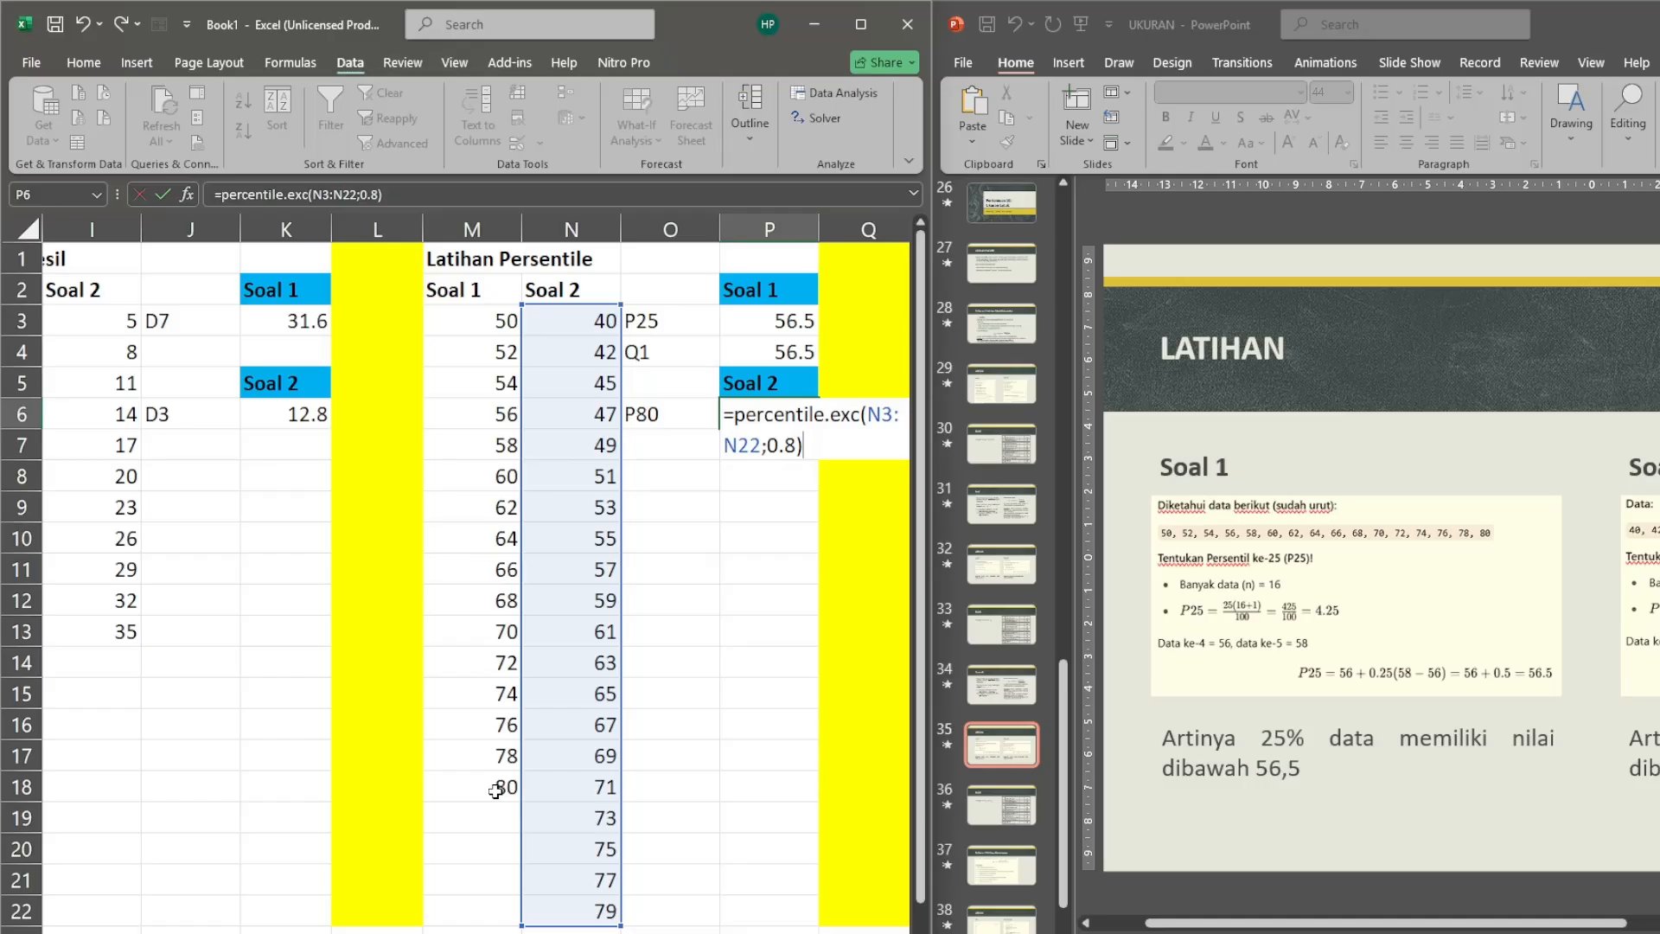
{"action": "key", "text": "Return"}
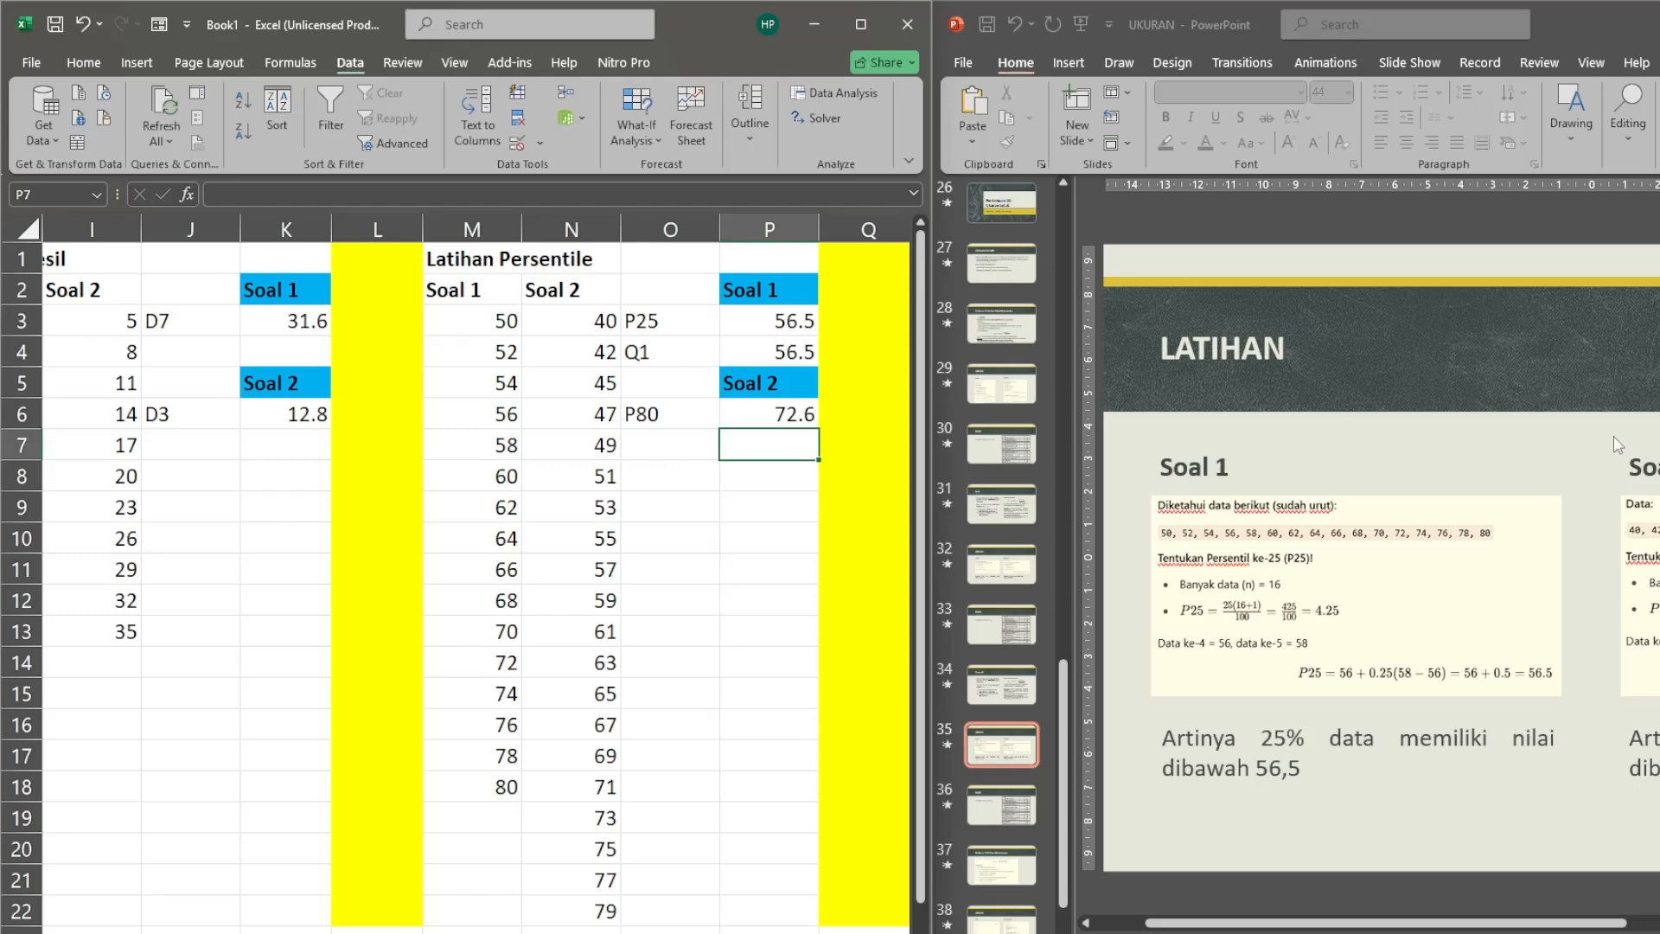
Switch to the PowerPoint deck and advance to the grouped-data exercise on slide 38.
{"action": "left_click", "coordinate": [1306, 231]}
{"action": "key", "text": "Page_Down"}
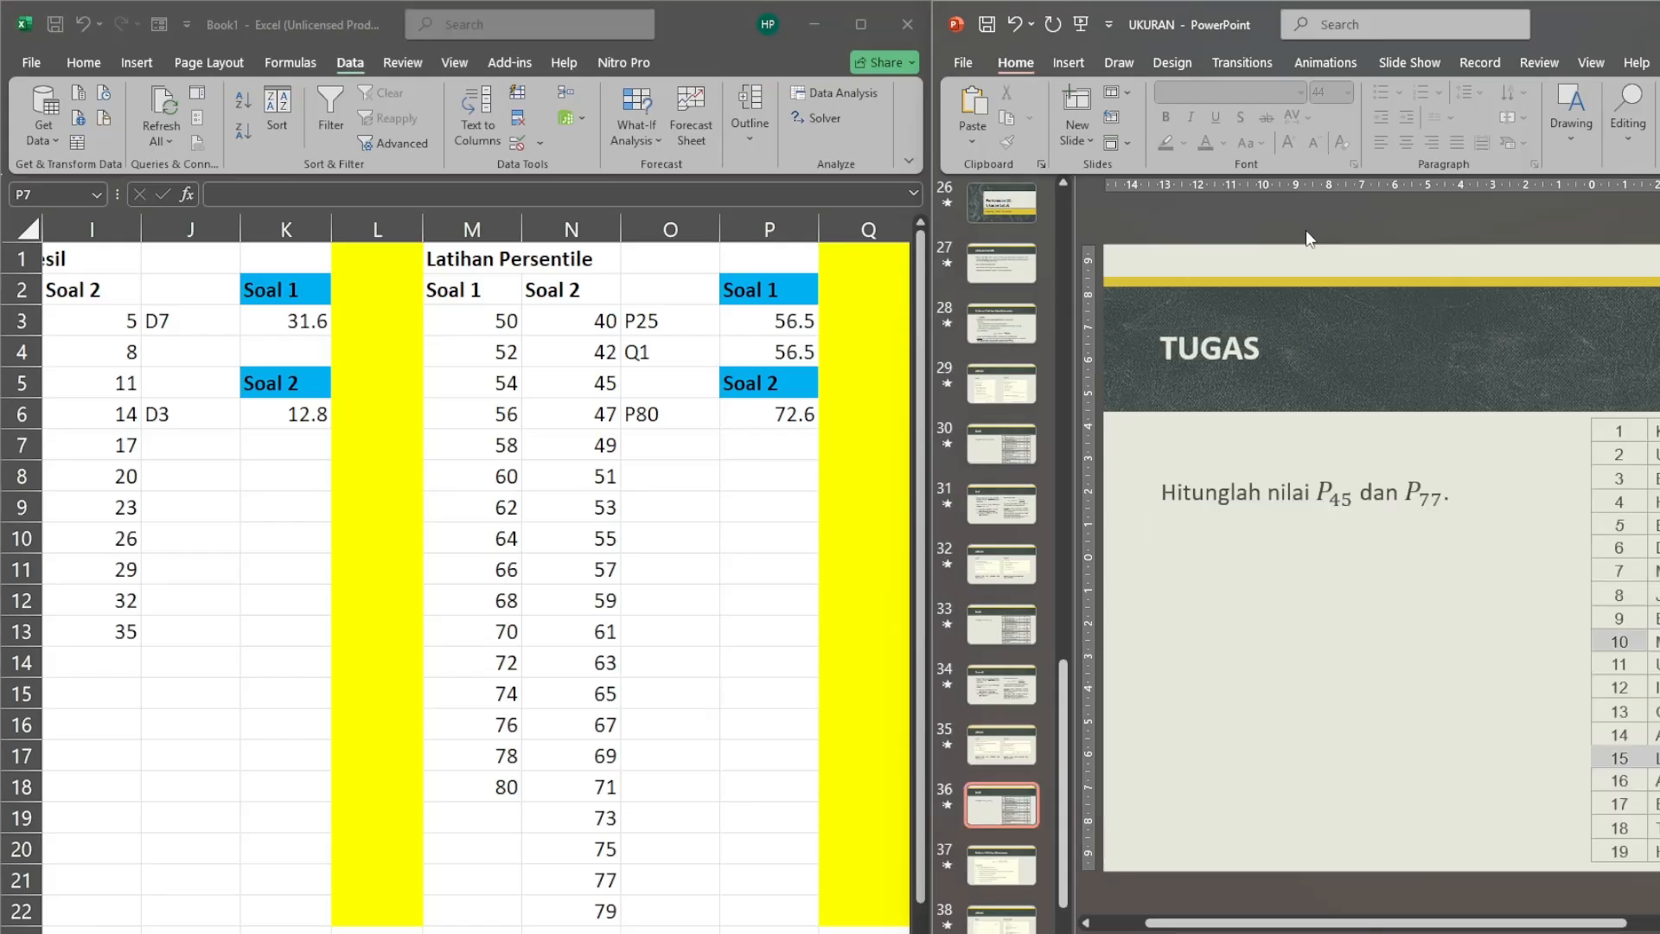
{"action": "key", "text": "Page_Down"}
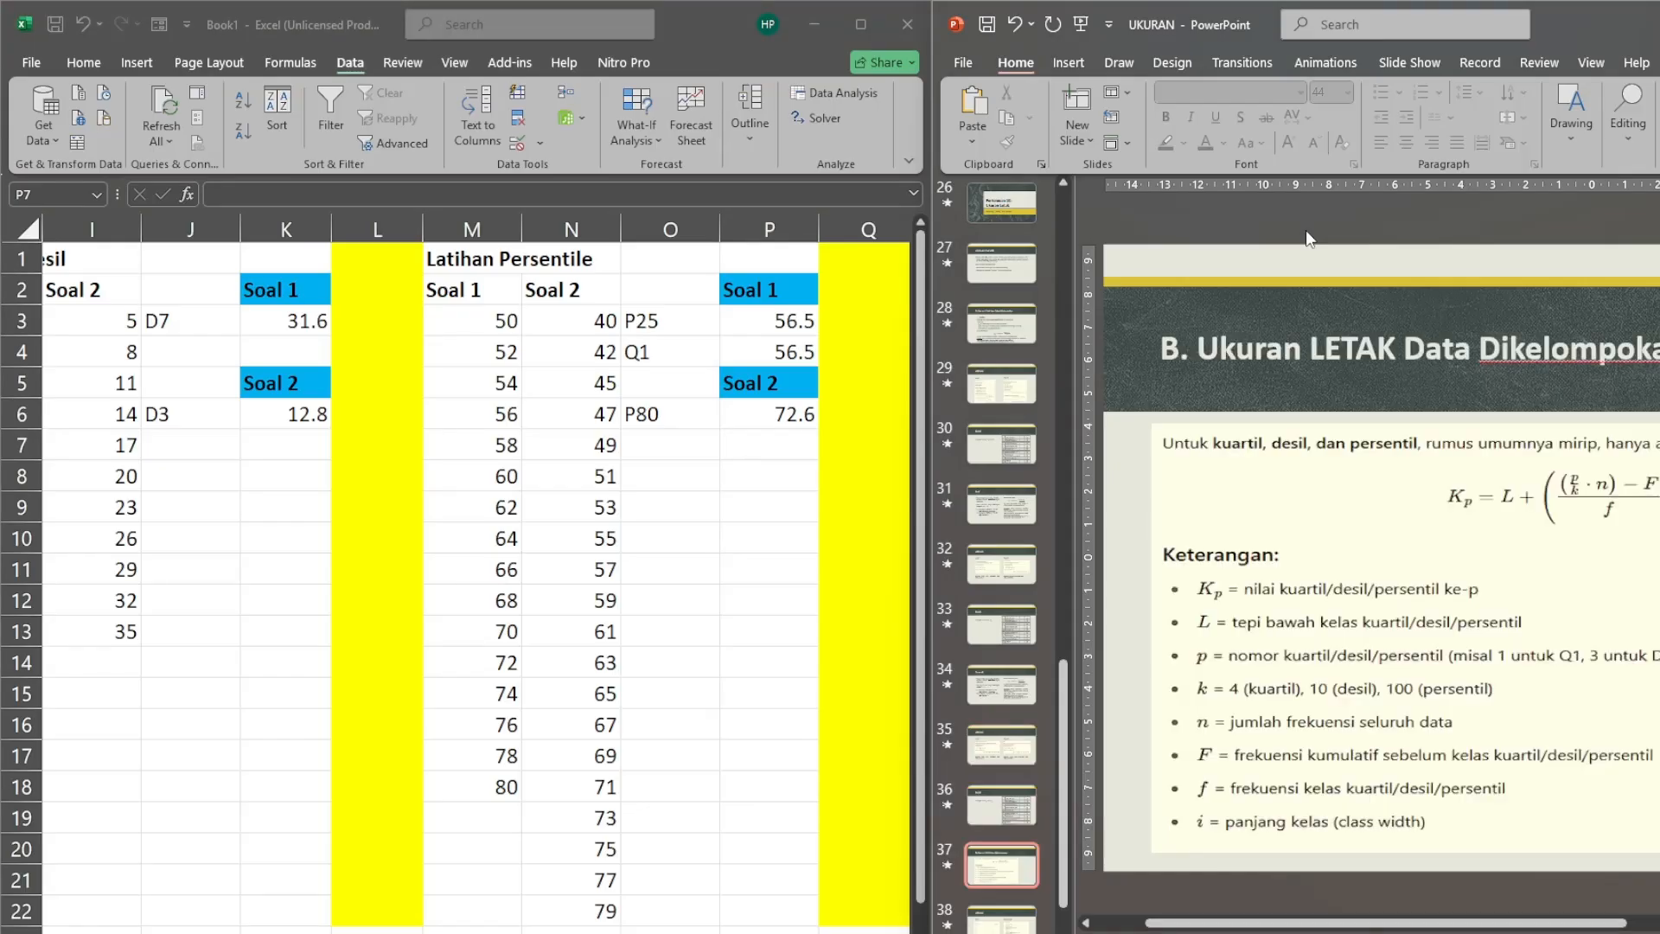
{"action": "key", "text": "Page_Down"}
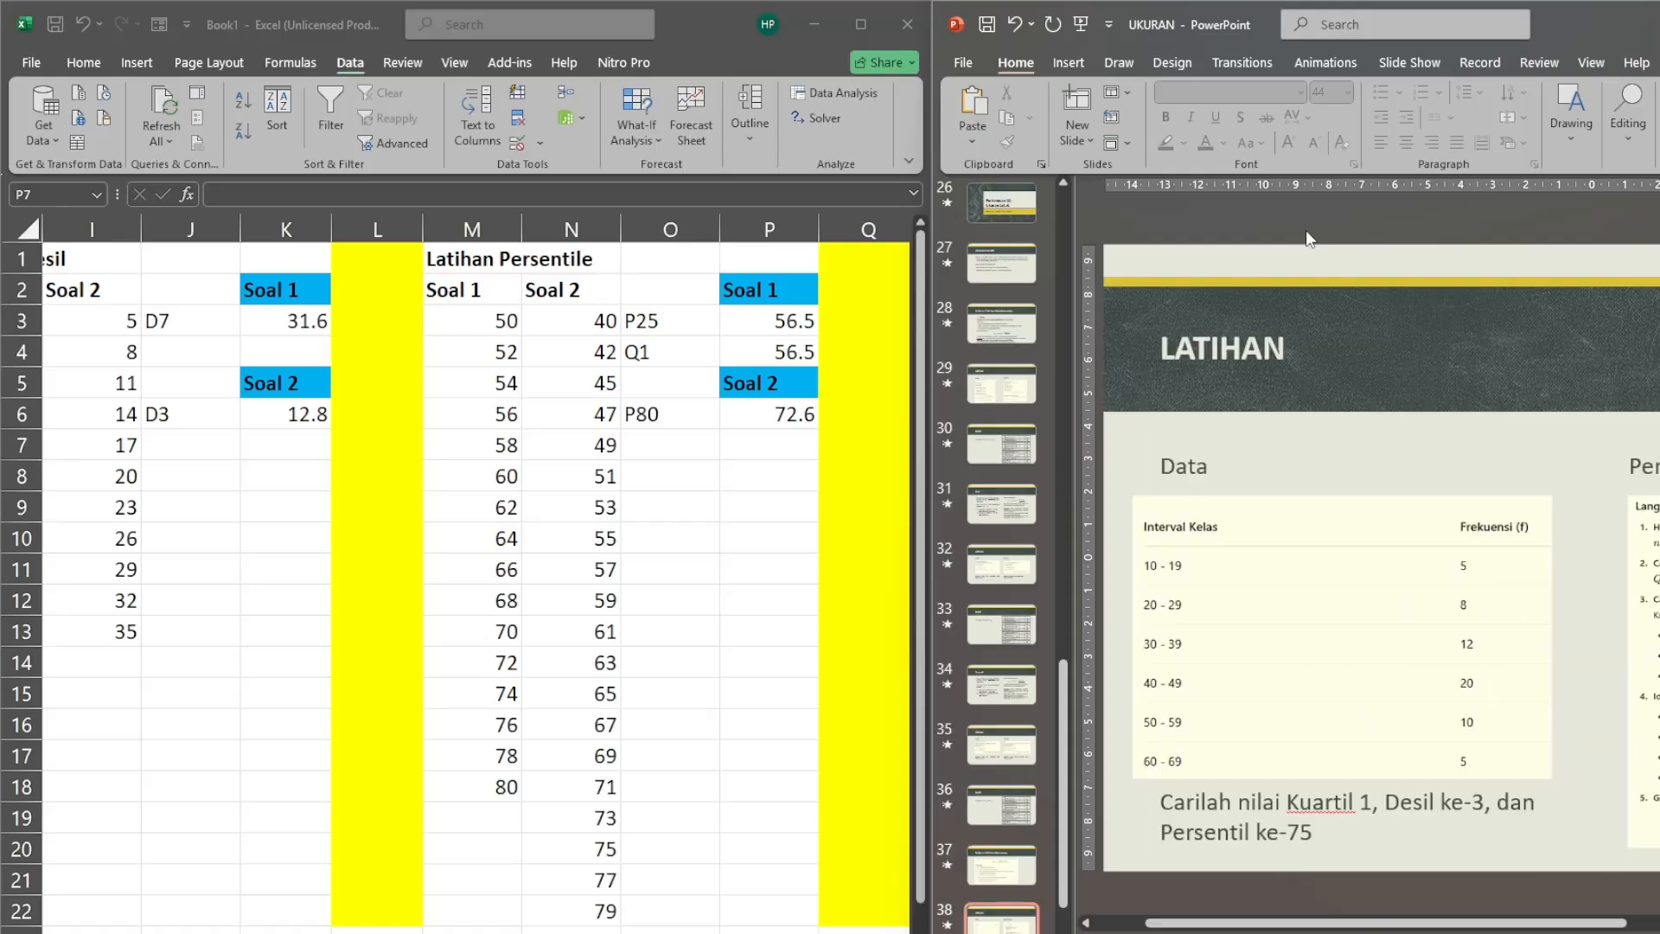
Return to the Excel sheet and examine the Latihan data kelompok table in columns R to U.
{"action": "left_click", "coordinate": [742, 441]}
{"action": "key", "text": "Return"}
{"action": "key", "text": "Right"}
{"action": "key", "text": "Right"}
{"action": "key", "text": "Right"}
{"action": "key", "text": "Right"}
{"action": "key", "text": "Right"}
{"action": "key", "text": "Right"}
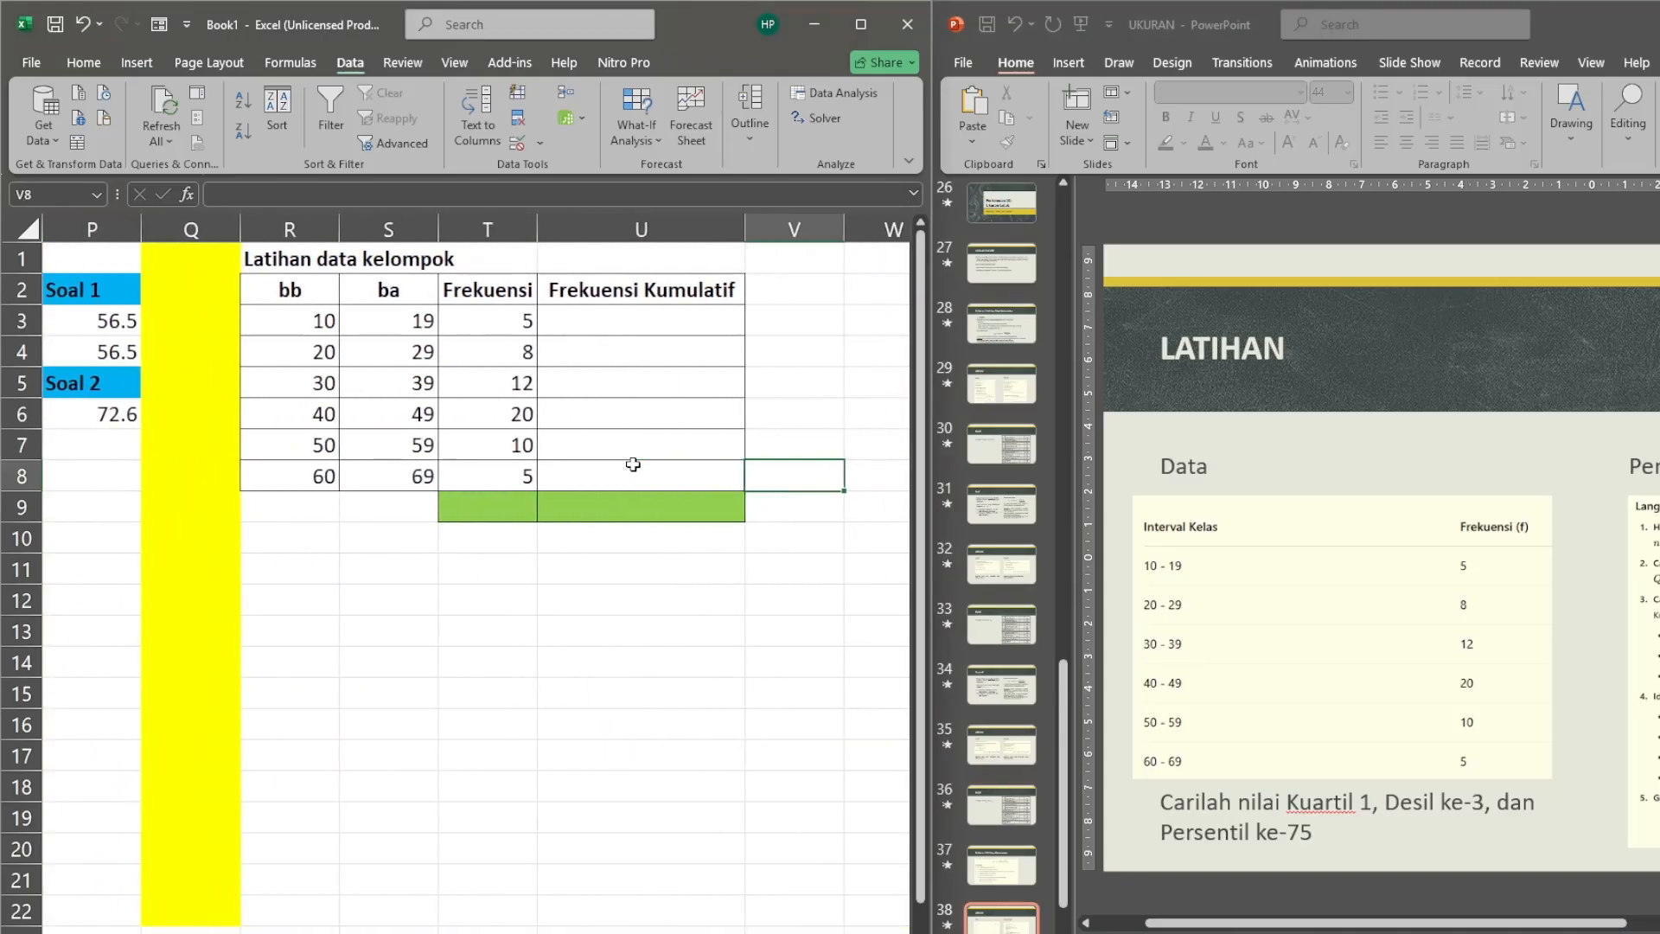
{"action": "key", "text": "Left"}
{"action": "key", "text": "Left"}
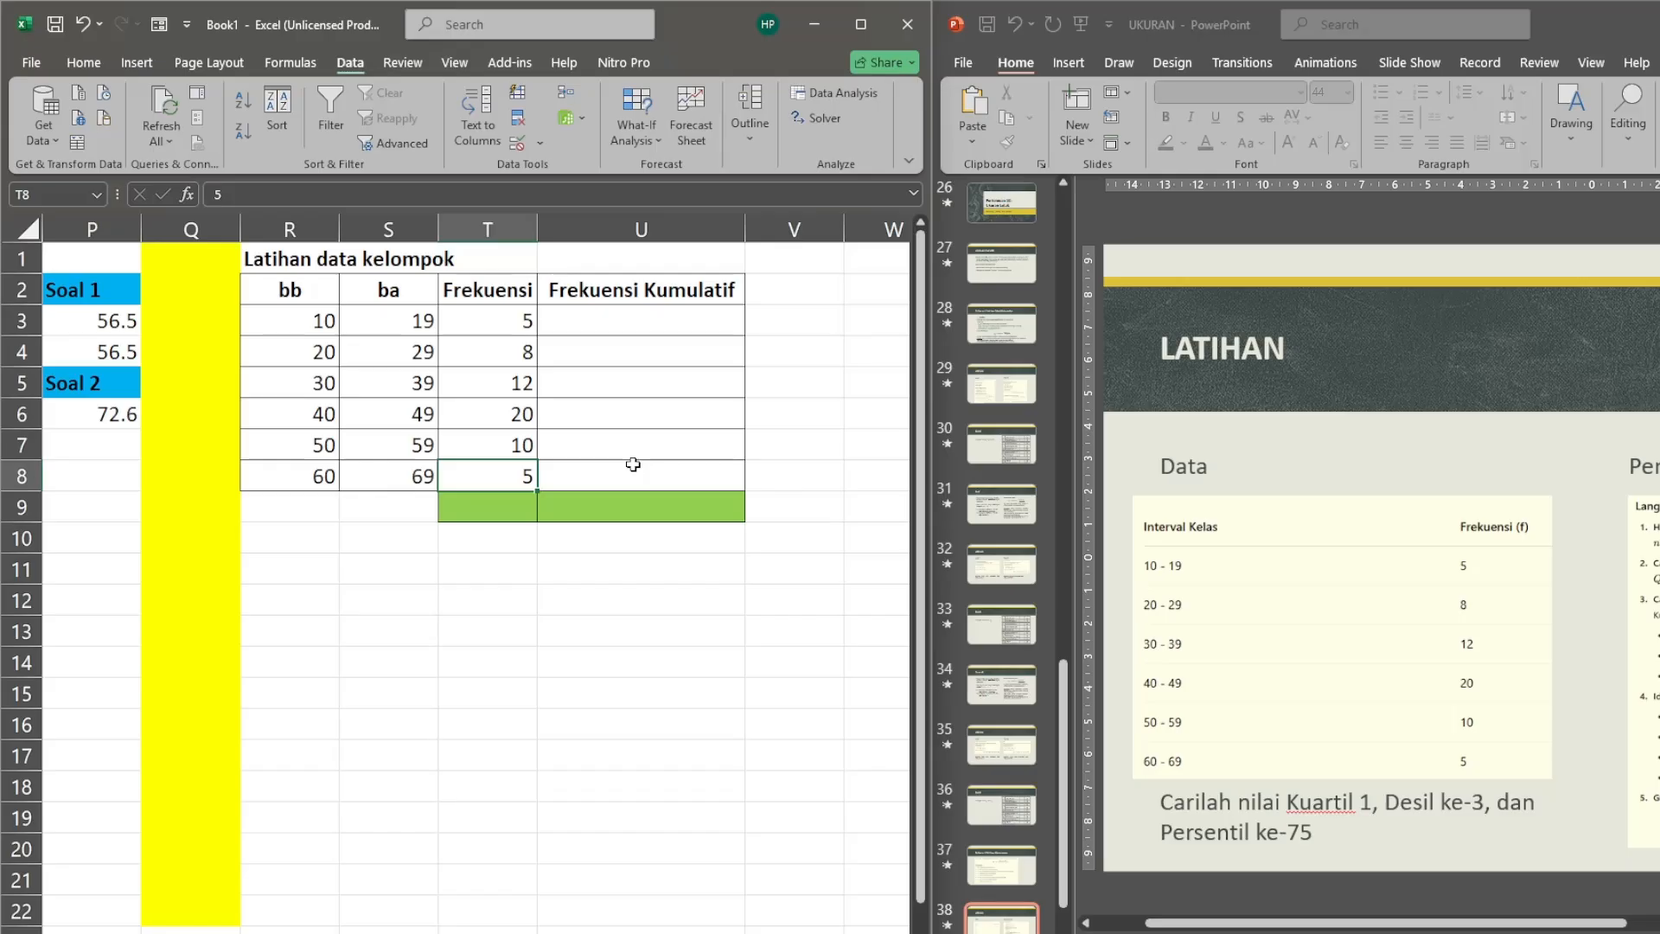
Enter =T3 in U3 as the first Frekuensi Kumulatif value of the grouped data.
{"action": "left_click", "coordinate": [635, 320]}
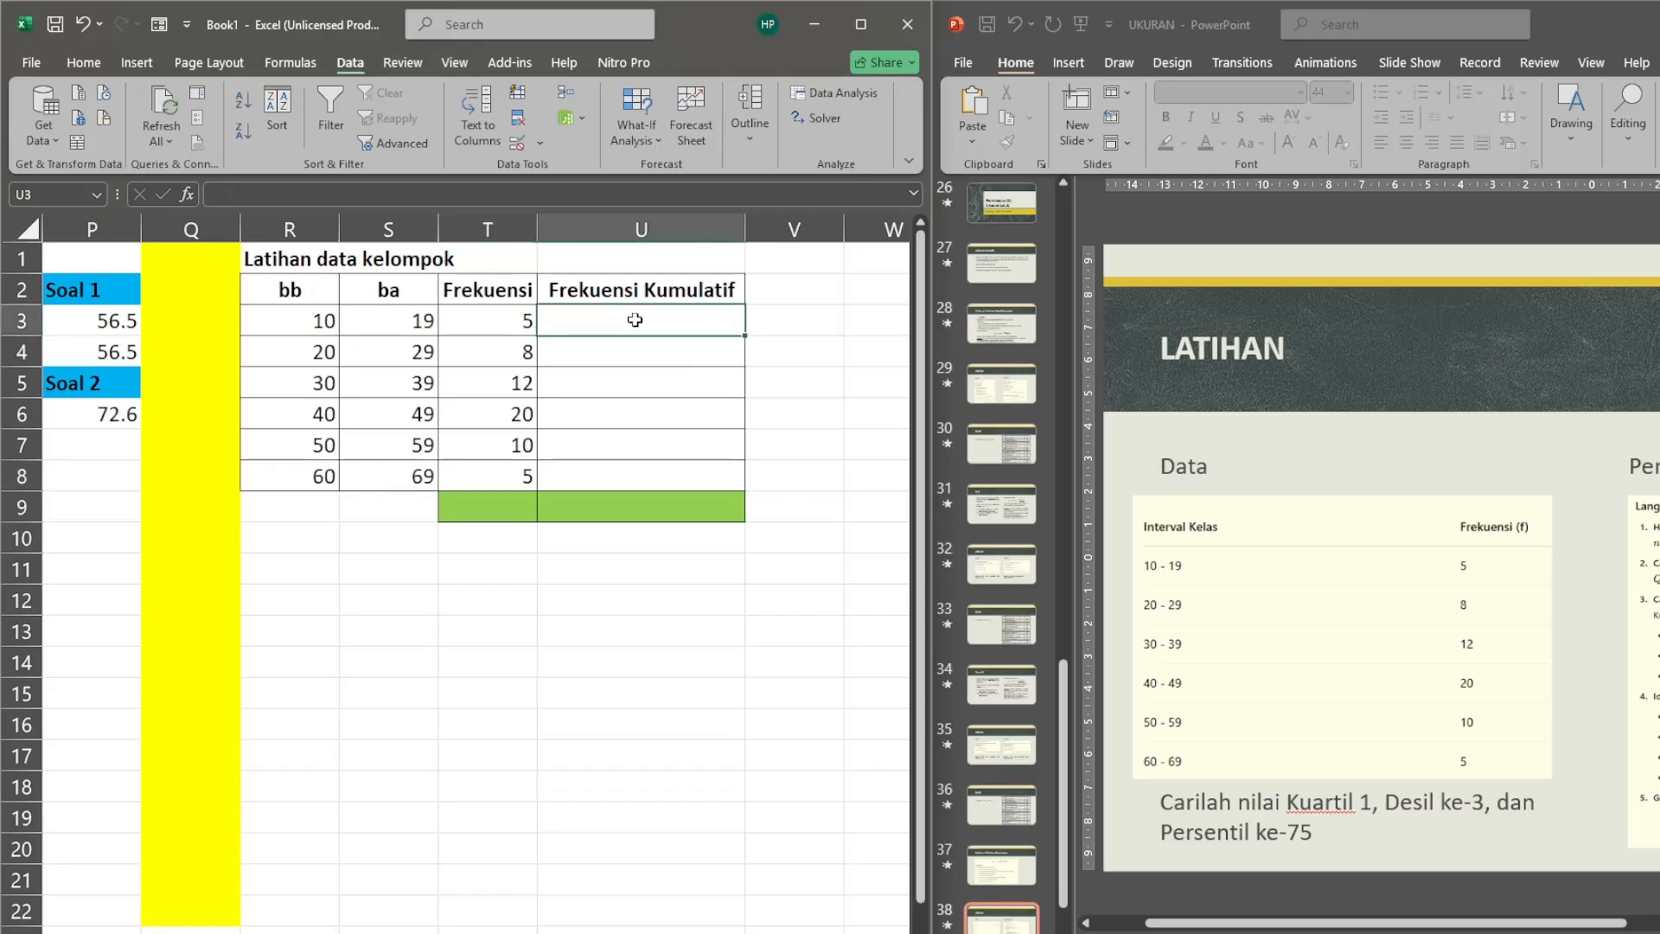
{"action": "key", "text": "Left"}
{"action": "key", "text": "Right"}
{"action": "key", "text": "Up"}
{"action": "key", "text": "Down"}
{"action": "key", "text": "Up"}
{"action": "key", "text": "Down"}
{"action": "key", "text": "Up"}
{"action": "key", "text": "Down"}
{"action": "type", "text": "="}
{"action": "key", "text": "Left"}
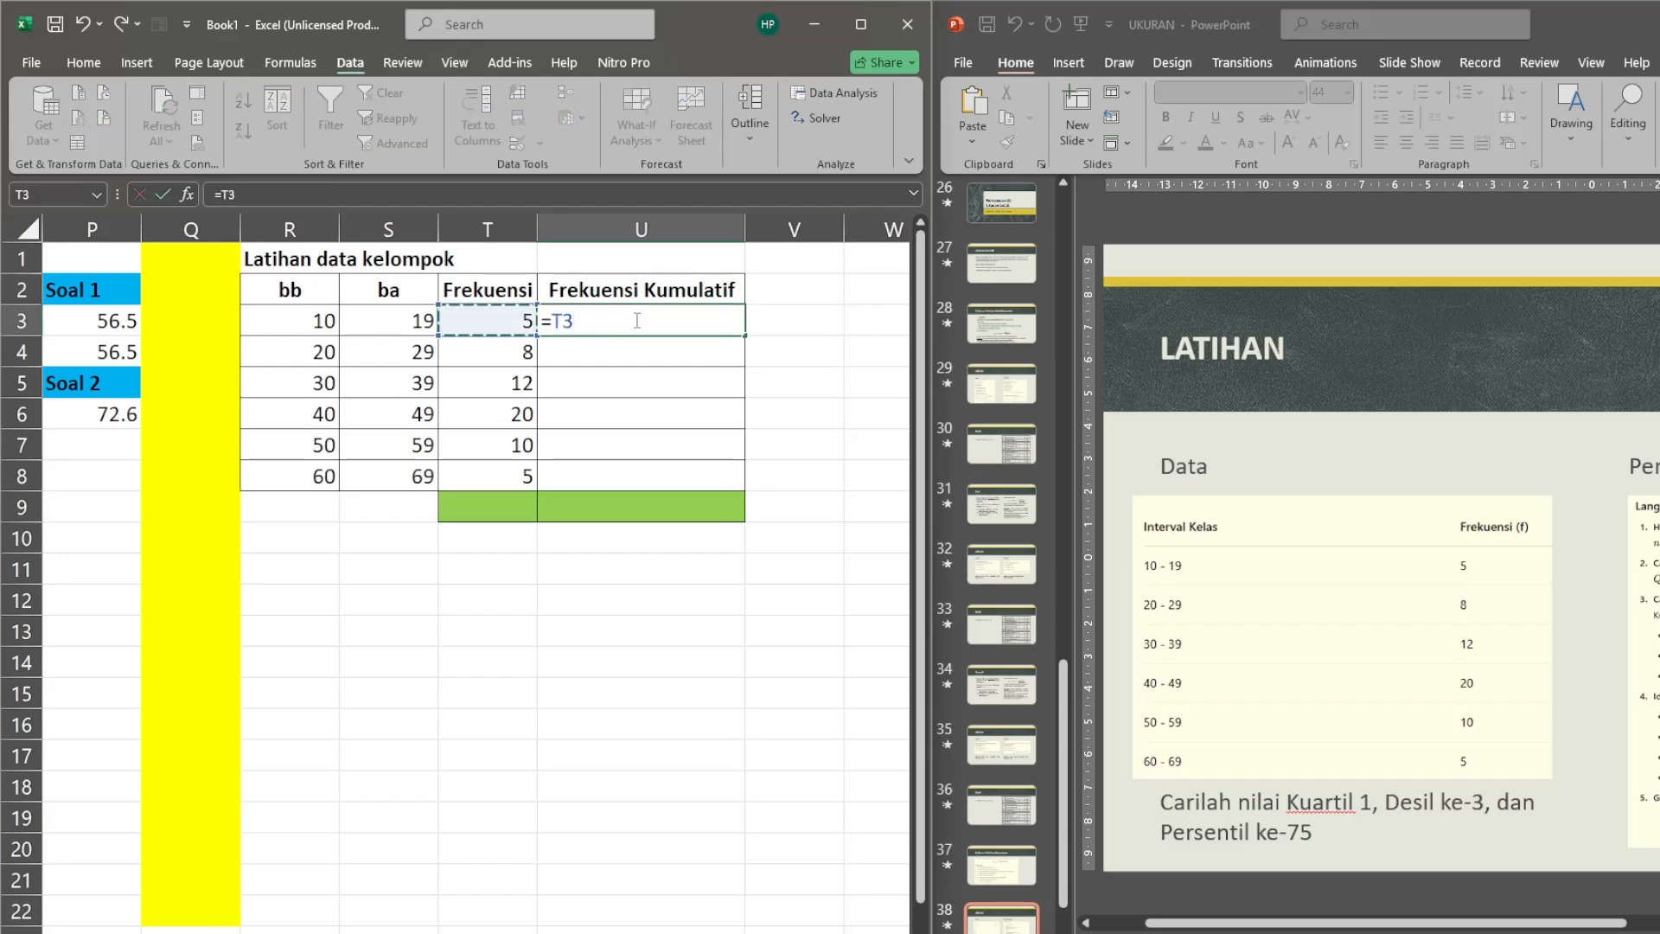
{"action": "key", "text": "Return"}
Enter =T4+U3 in U4 and fill the formula down to U8 to complete the Frekuensi Kumulatif column.
{"action": "type", "text": "="}
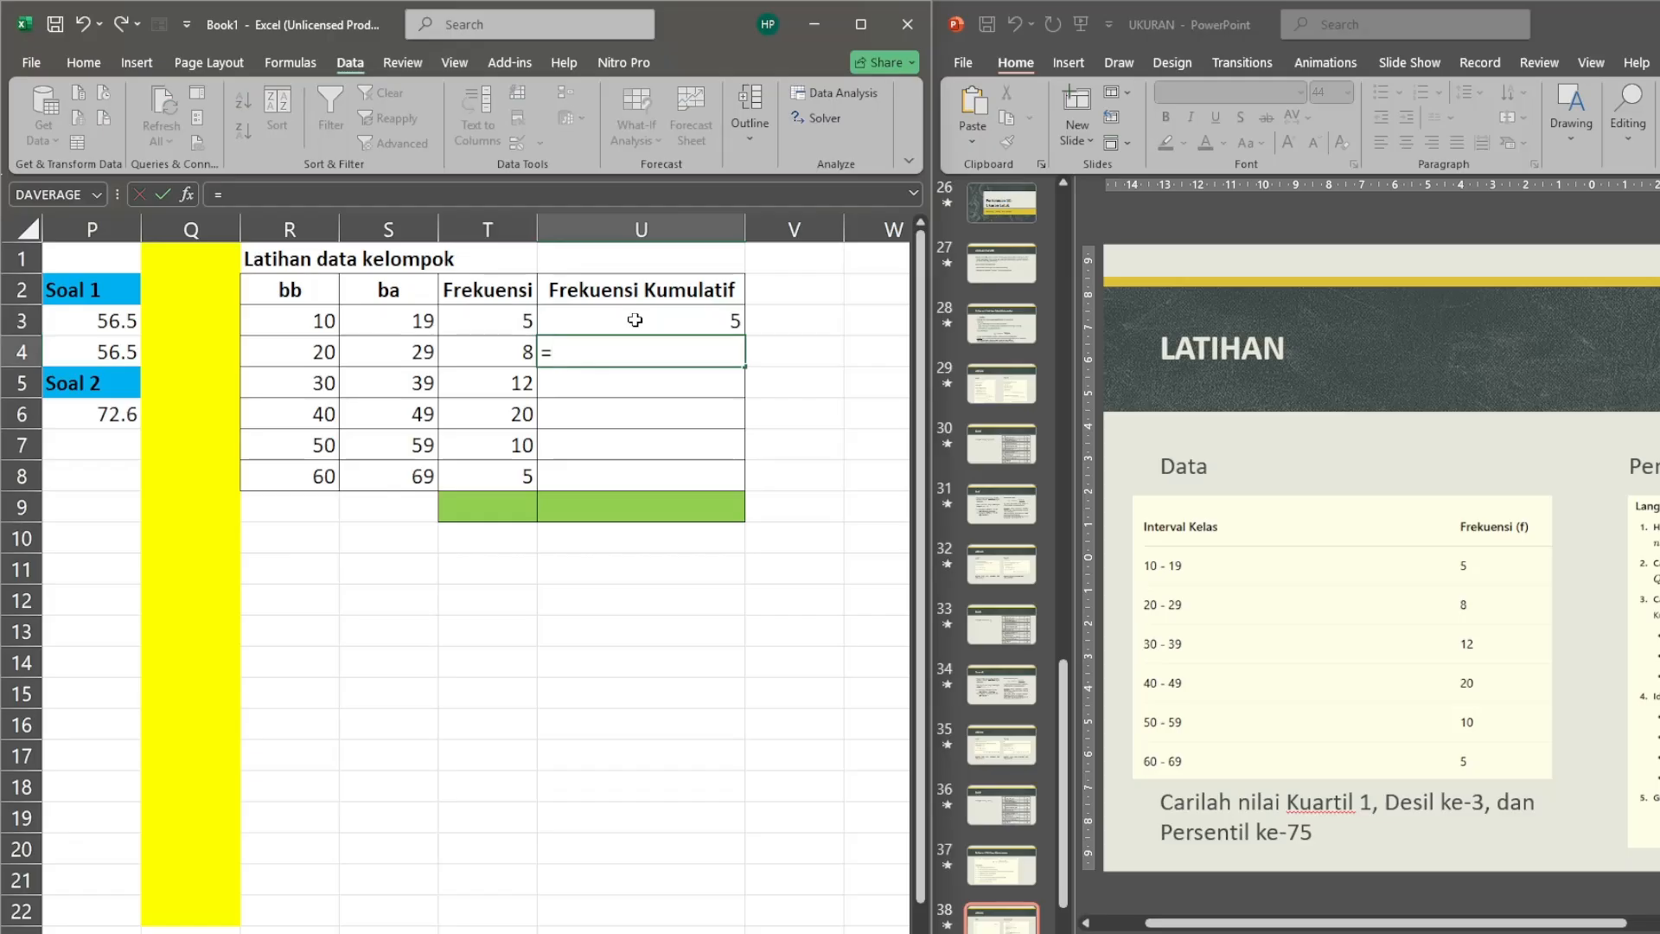
{"action": "key", "text": "Left"}
{"action": "type", "text": "+"}
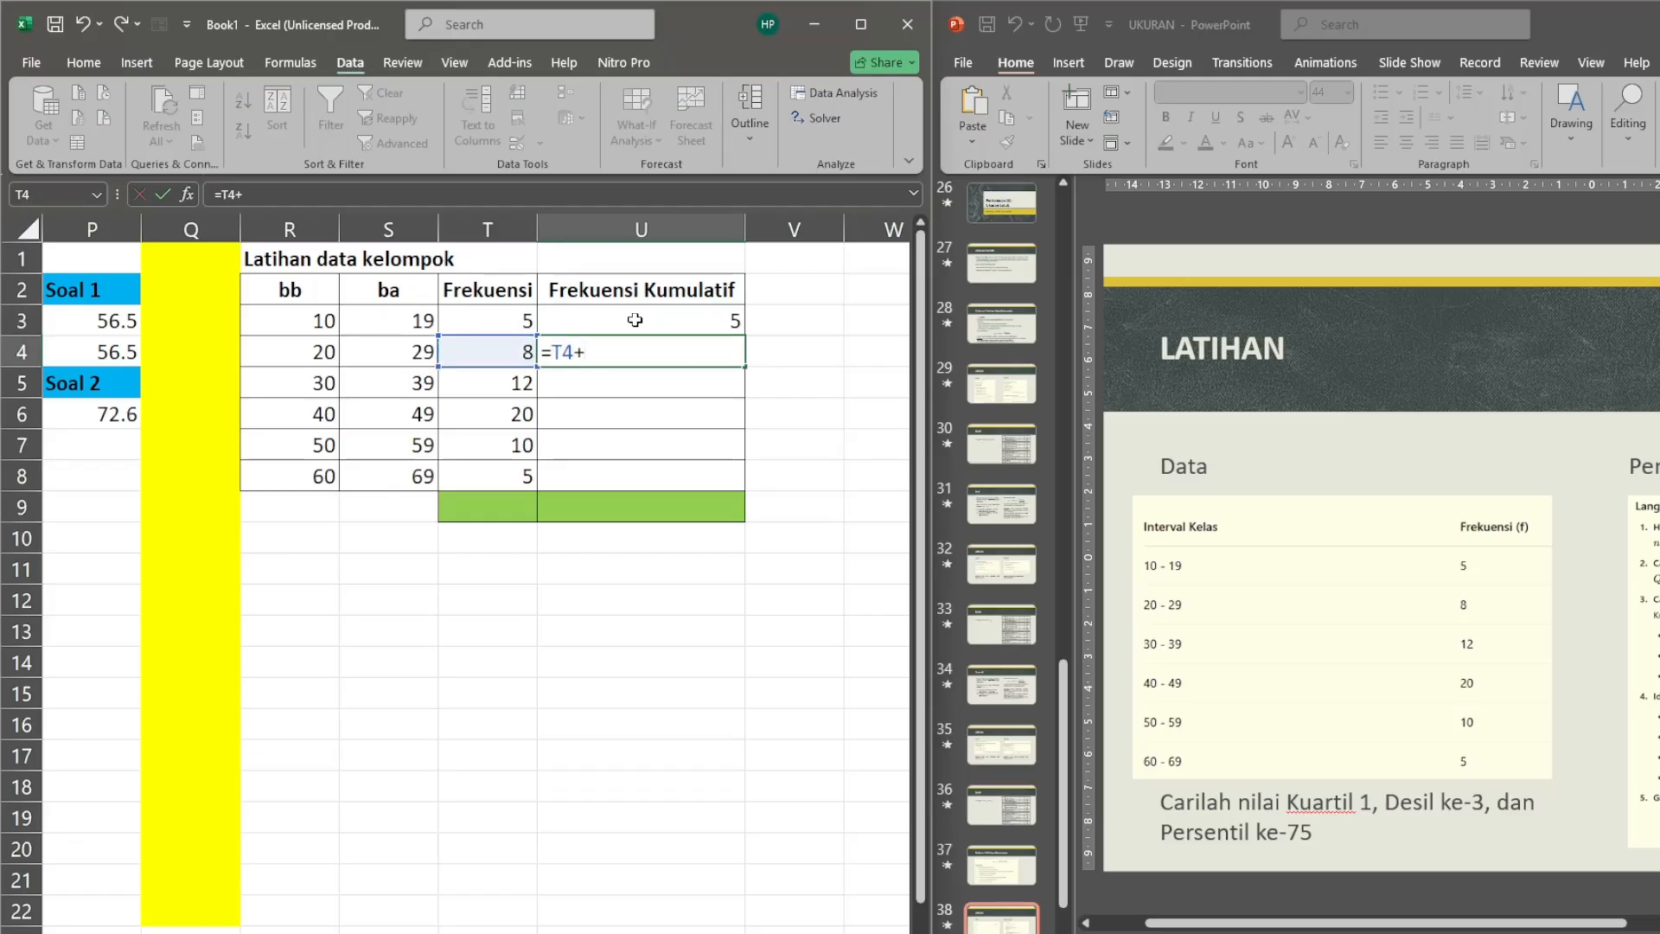
{"action": "left_click", "coordinate": [688, 322]}
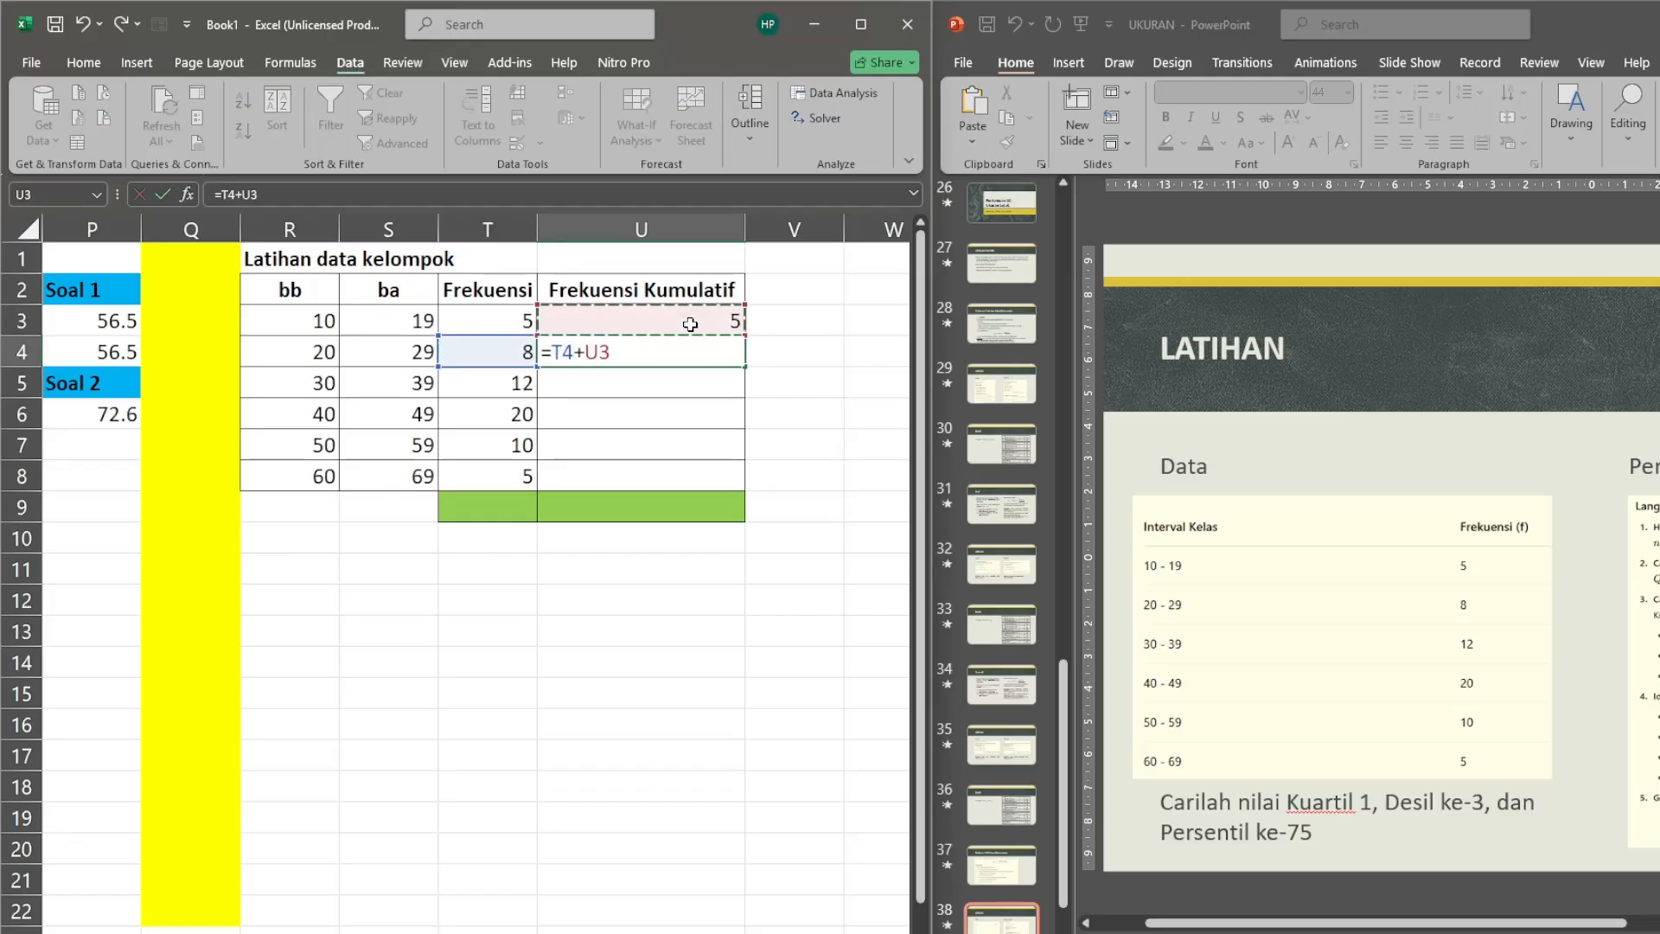
{"action": "key", "text": "Return"}
{"action": "left_click", "coordinate": [716, 346]}
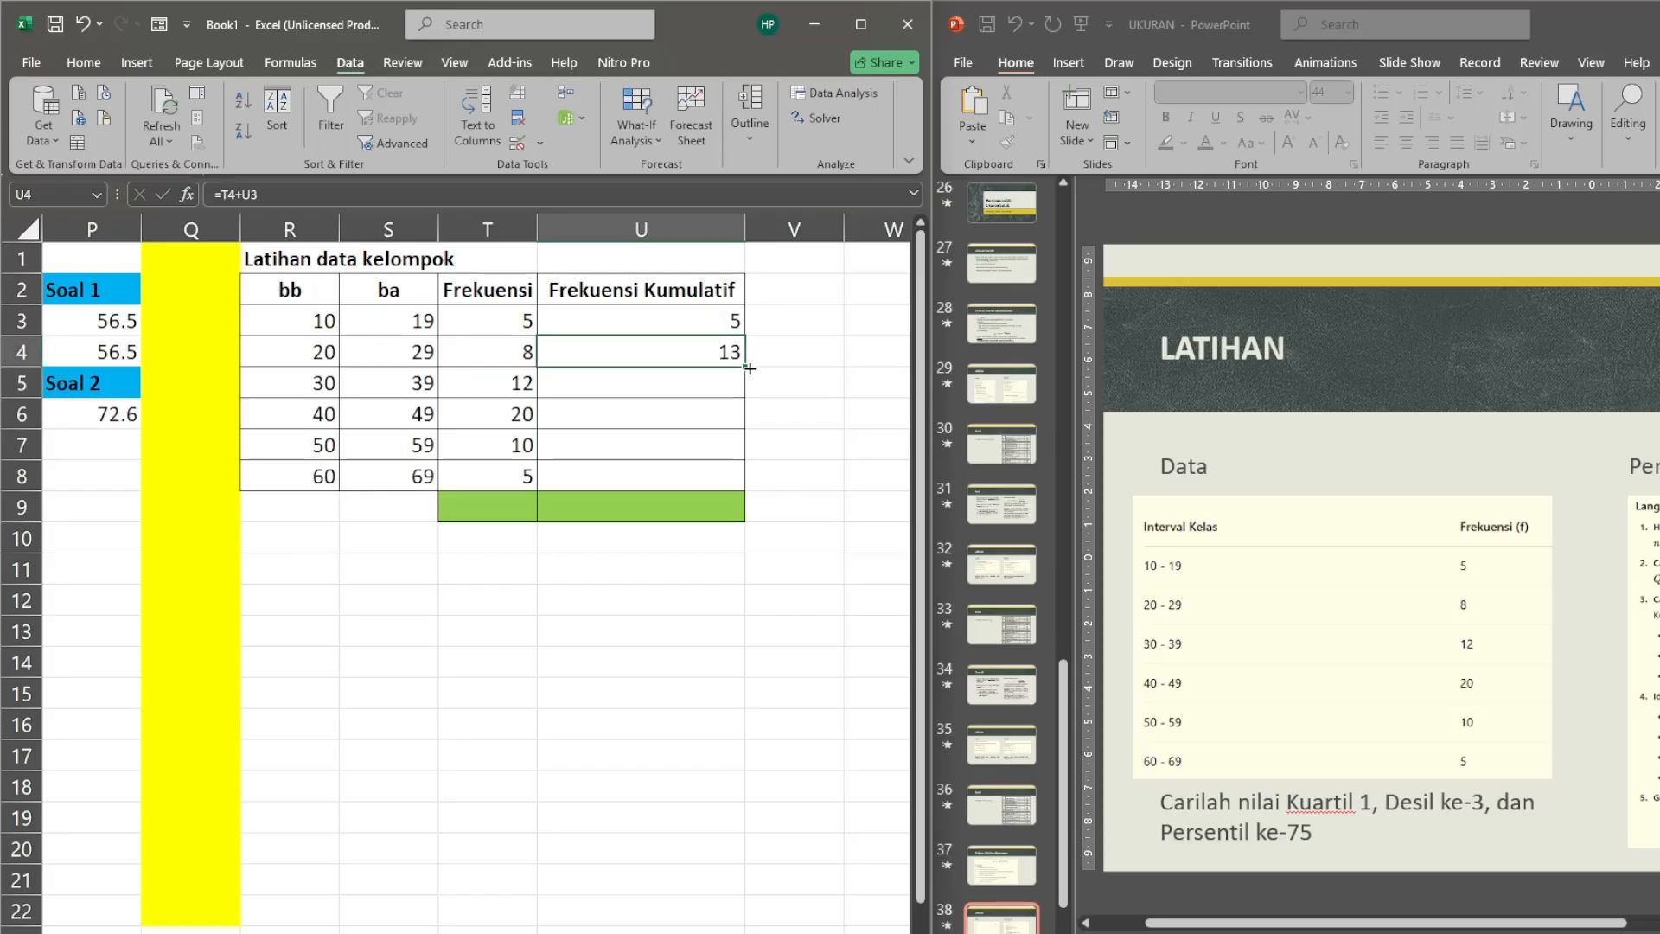
{"action": "left_click_drag", "start_coordinate": [749, 368], "coordinate": [745, 490]}
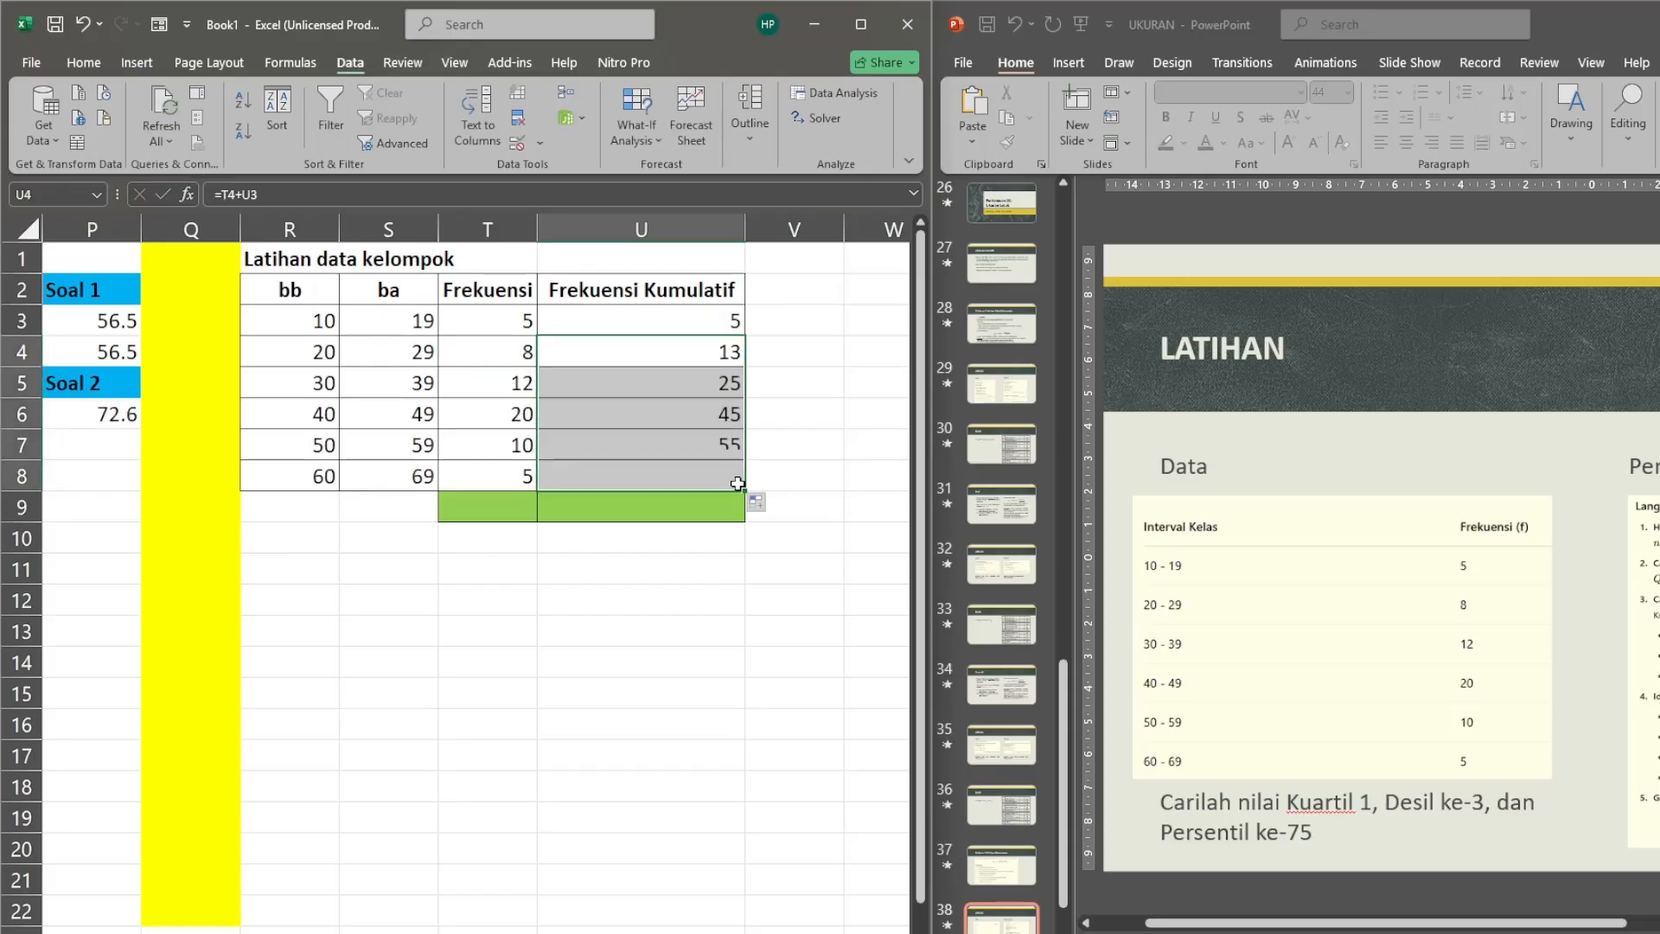
Check the cumulative frequency values and formulas row by row from U4 to U7.
{"action": "left_click", "coordinate": [677, 371]}
{"action": "key", "text": "Up"}
{"action": "key", "text": "Down"}
{"action": "key", "text": "Down"}
{"action": "key", "text": "Down"}
{"action": "key", "text": "Down"}
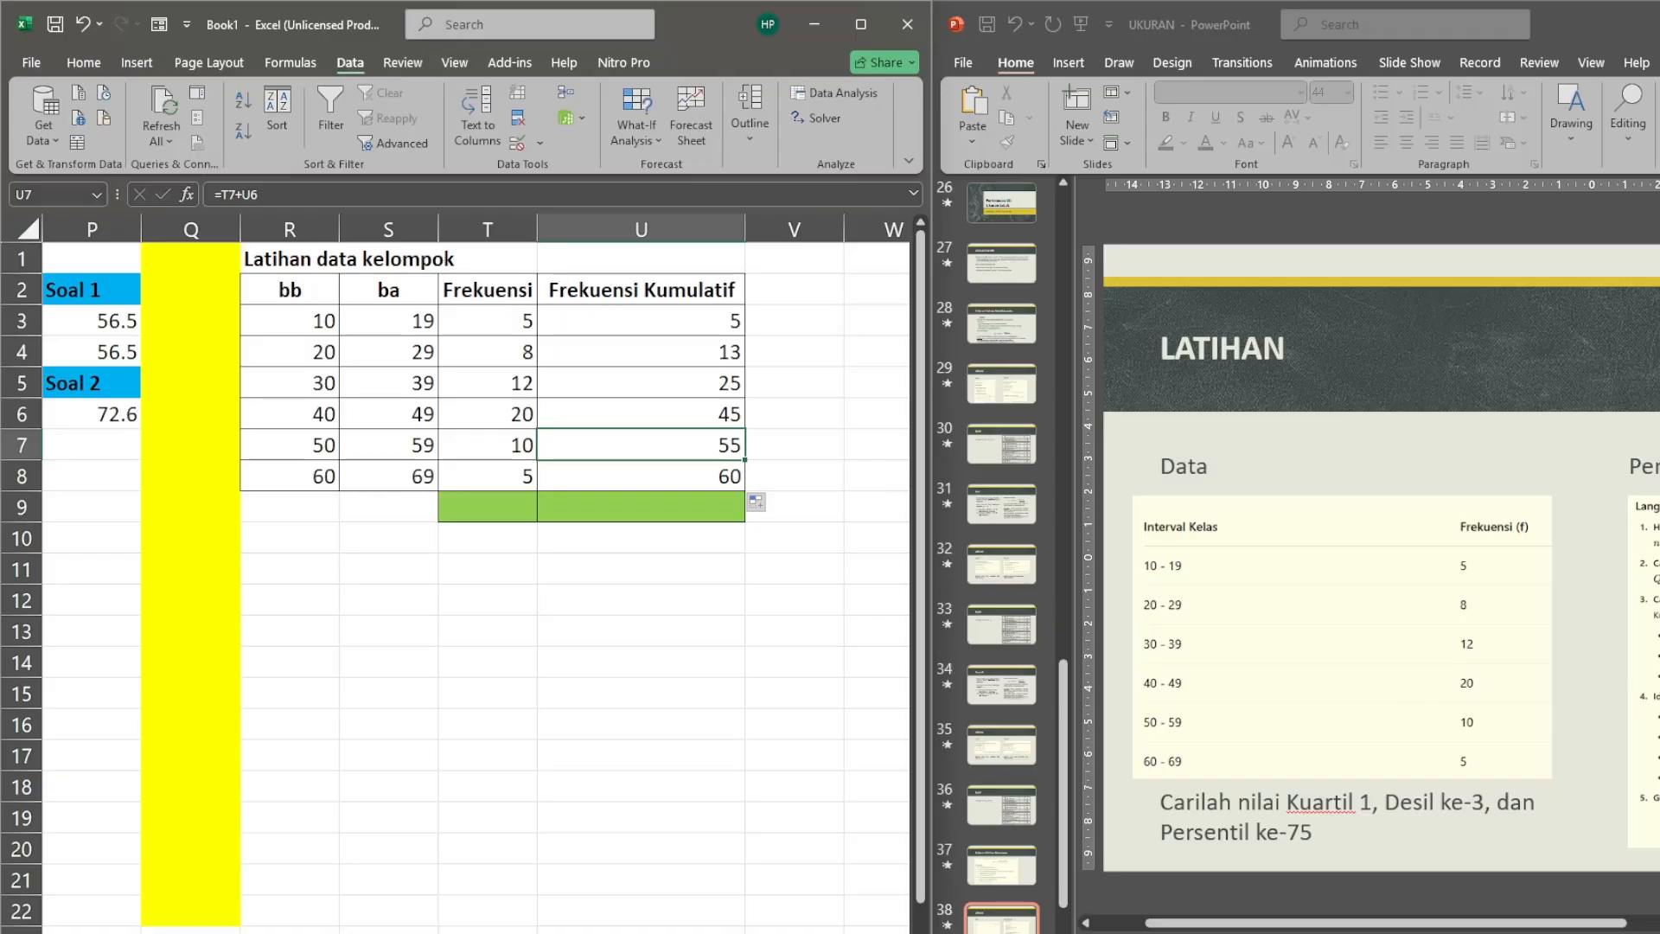
{"action": "left_click", "coordinate": [809, 361]}
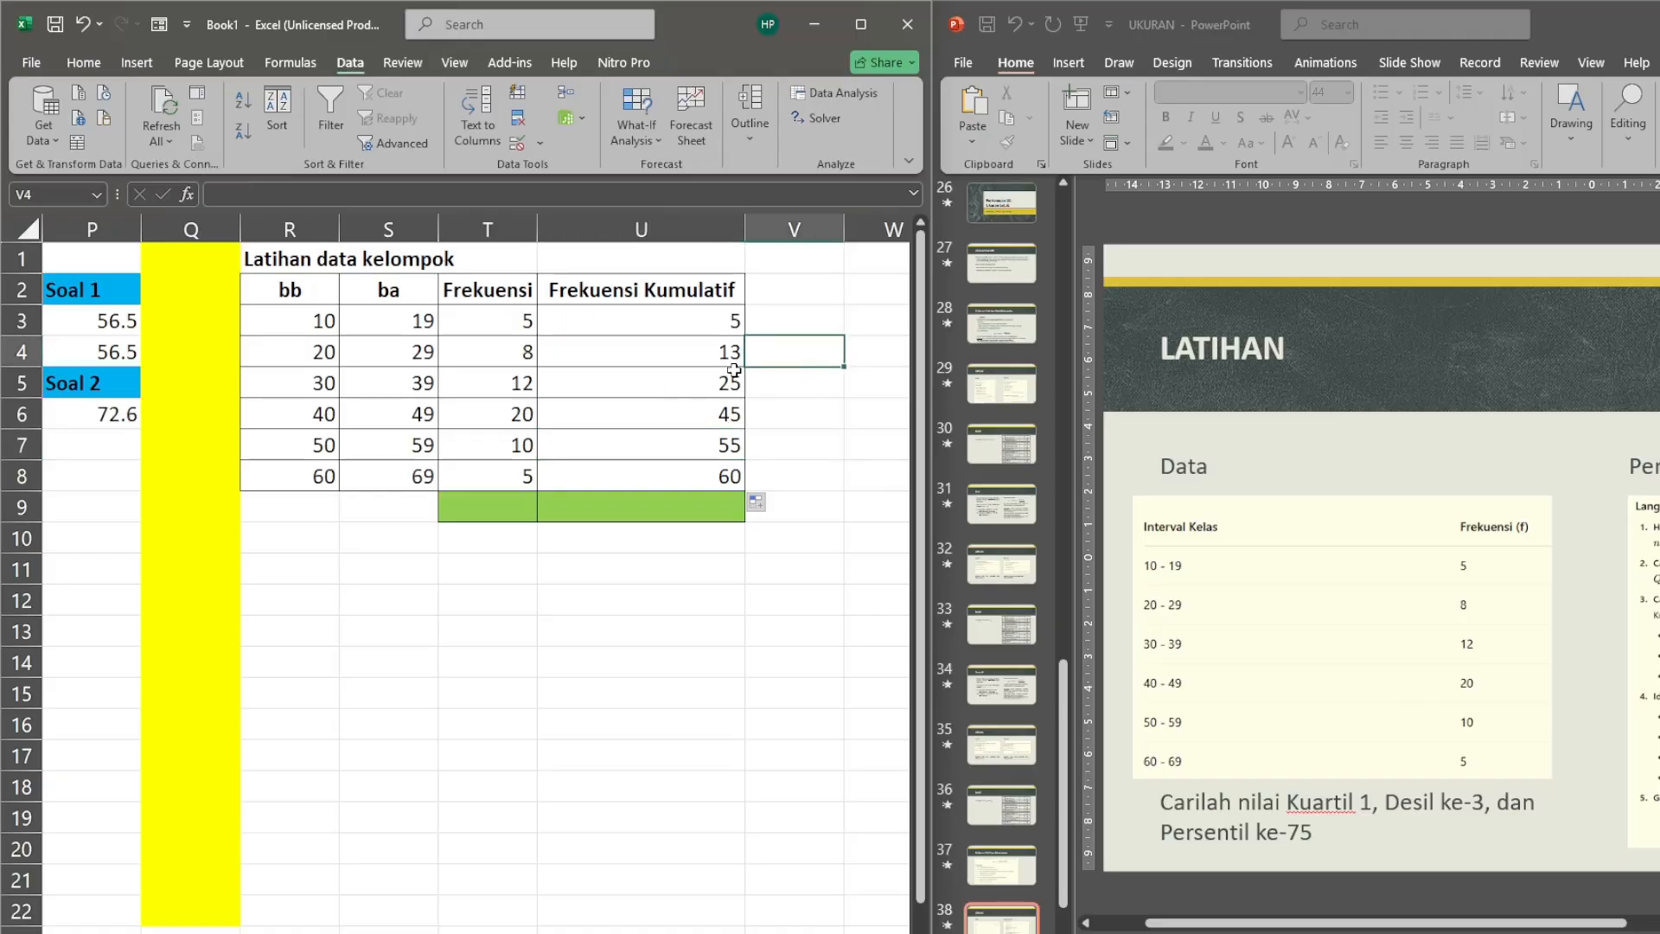
Highlight the 30–39 class row, R5:U5, with the blue fill colour.
{"action": "left_click", "coordinate": [696, 377]}
{"action": "key", "text": "shift+Left"}
{"action": "key", "text": "shift+Left"}
{"action": "key", "text": "shift+Left"}
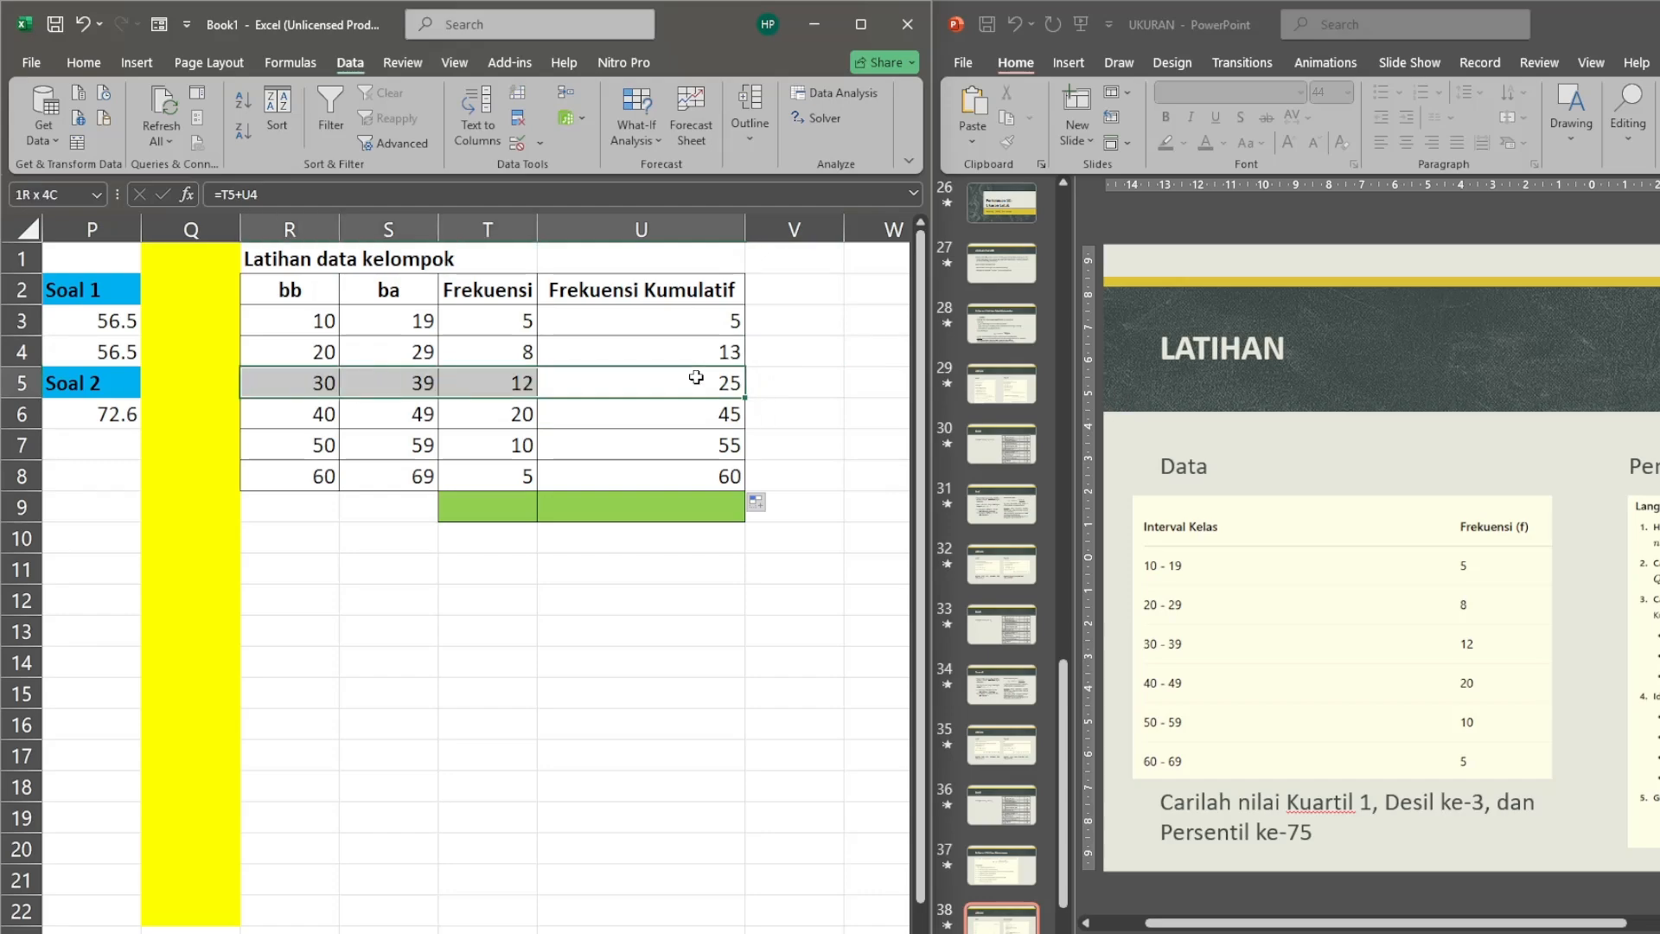
{"action": "left_click", "coordinate": [107, 61]}
{"action": "left_click", "coordinate": [180, 144]}
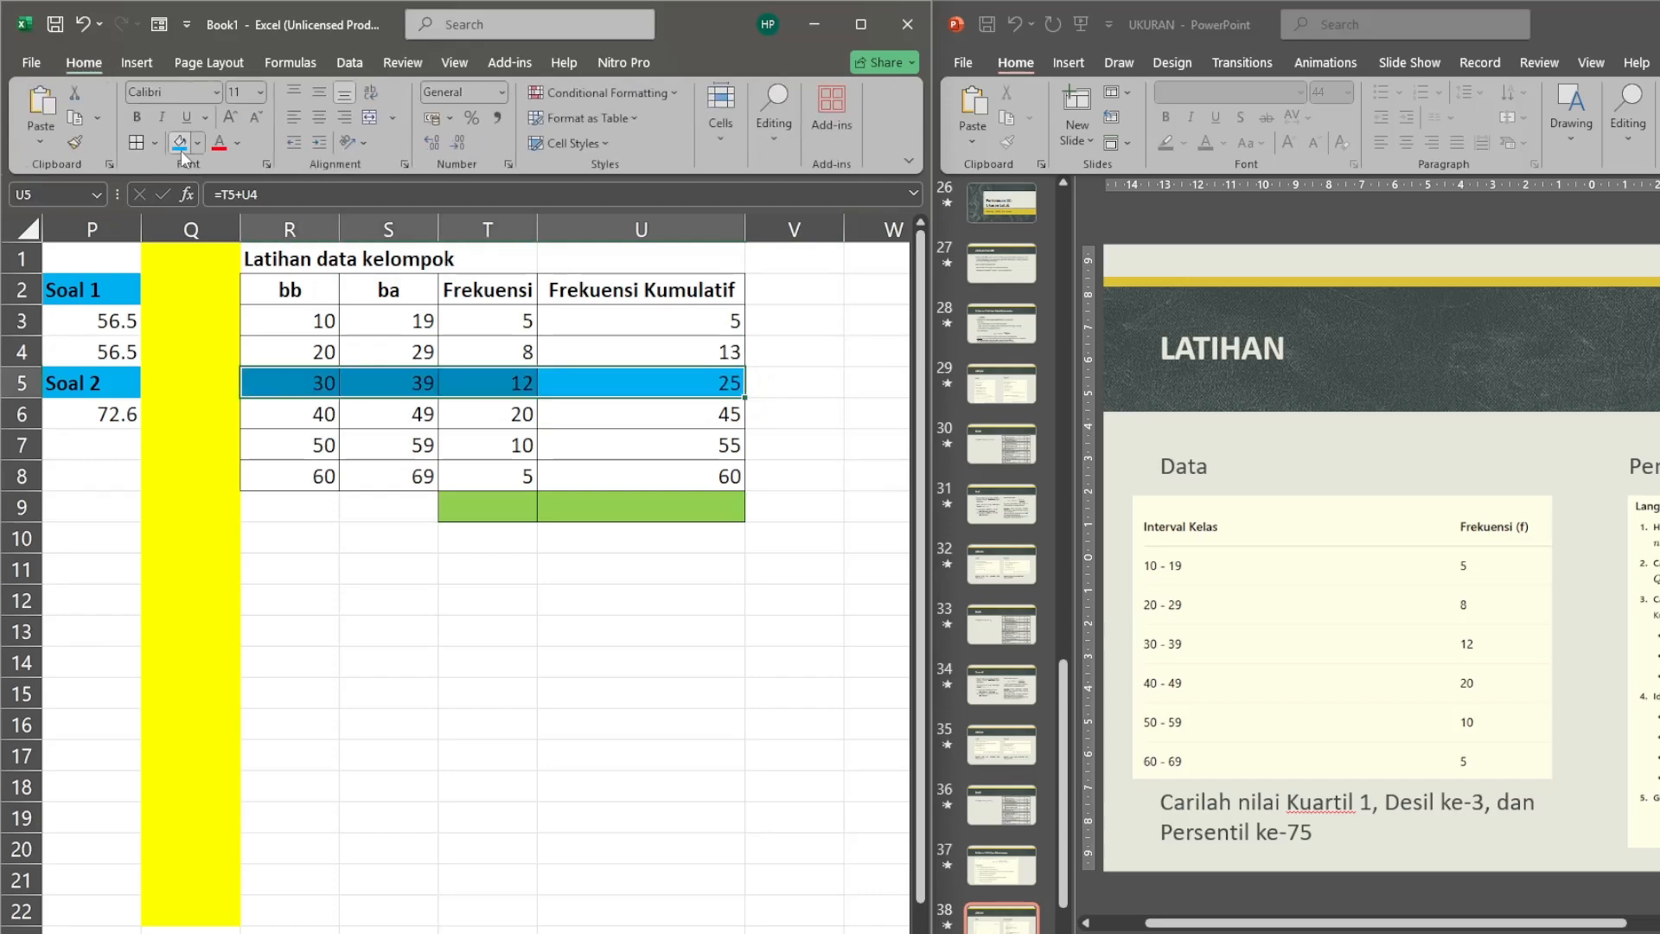
{"action": "left_click", "coordinate": [679, 381]}
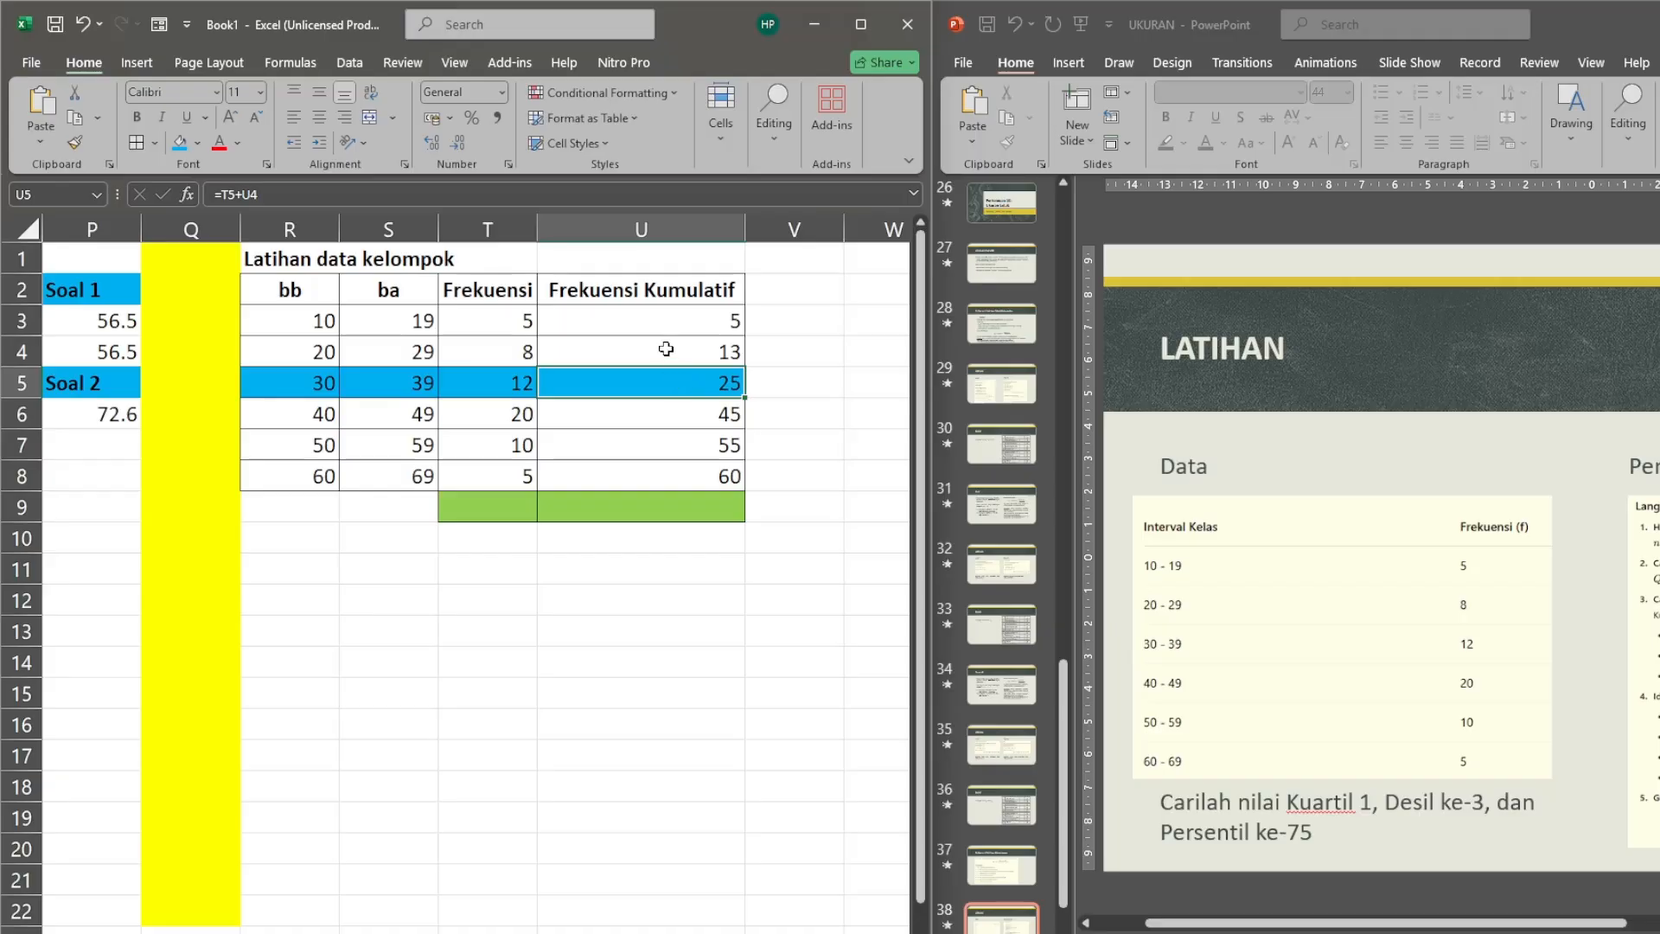
Examine the Penyelesaian steps for Q1 on slide 38 against the frequency of the highlighted class in Excel.
{"action": "left_click", "coordinate": [1659, 933]}
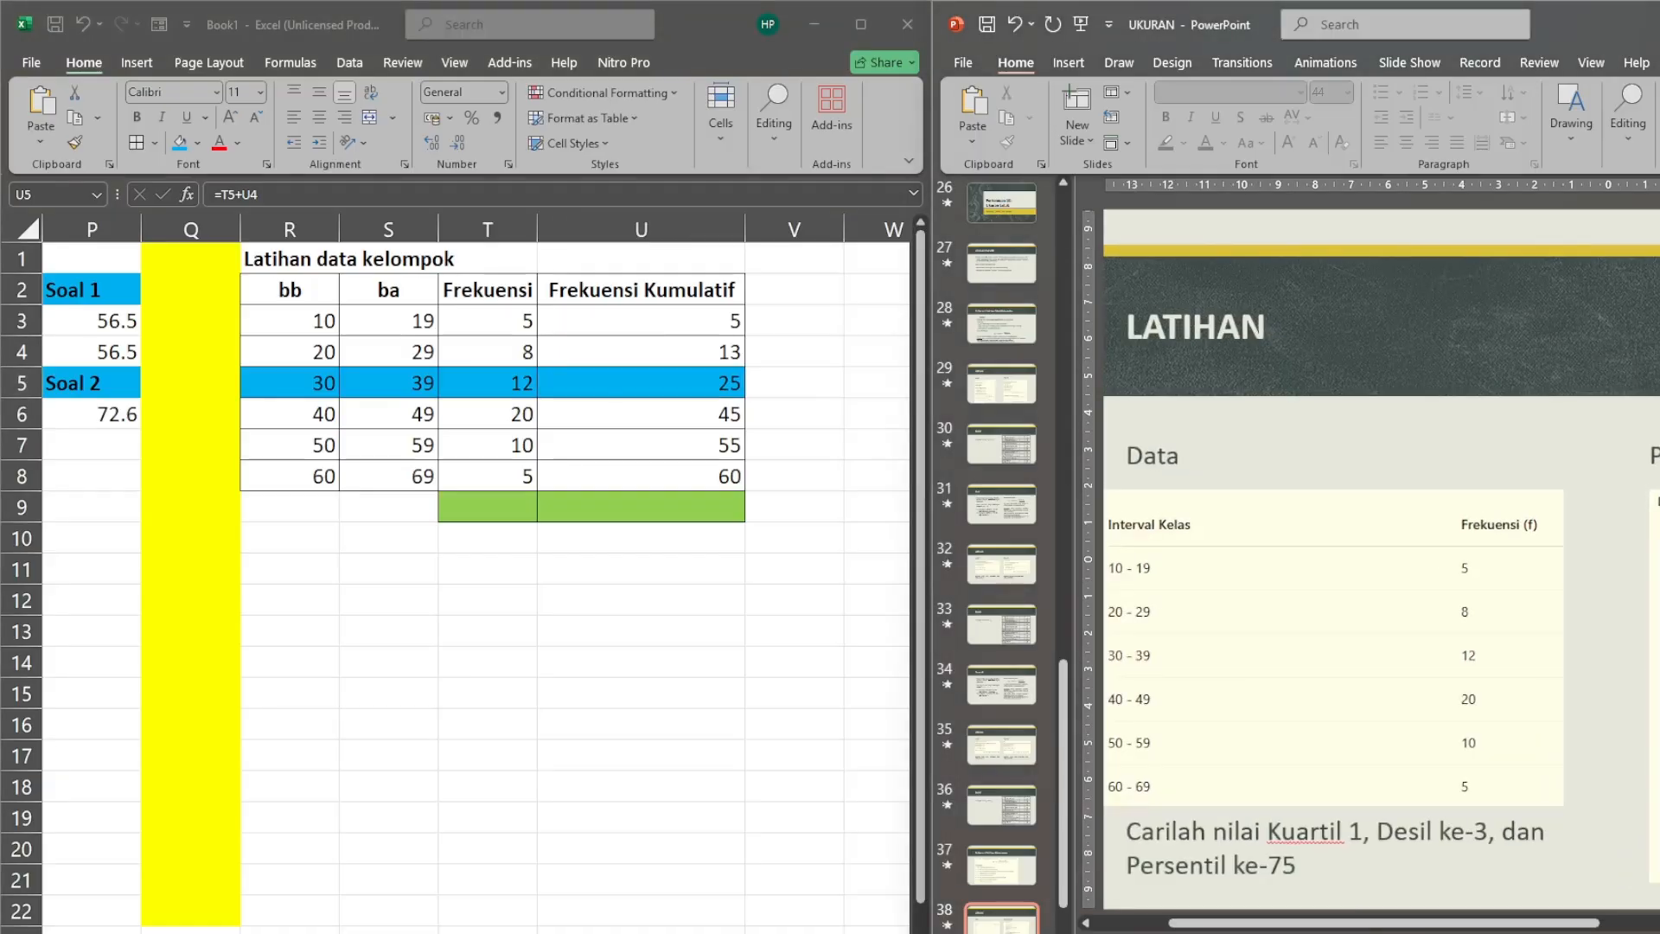
{"action": "scroll", "coordinate": [1381, 554], "scroll_direction": "right", "scroll_amount": 3}
{"action": "left_click", "coordinate": [1659, 933]}
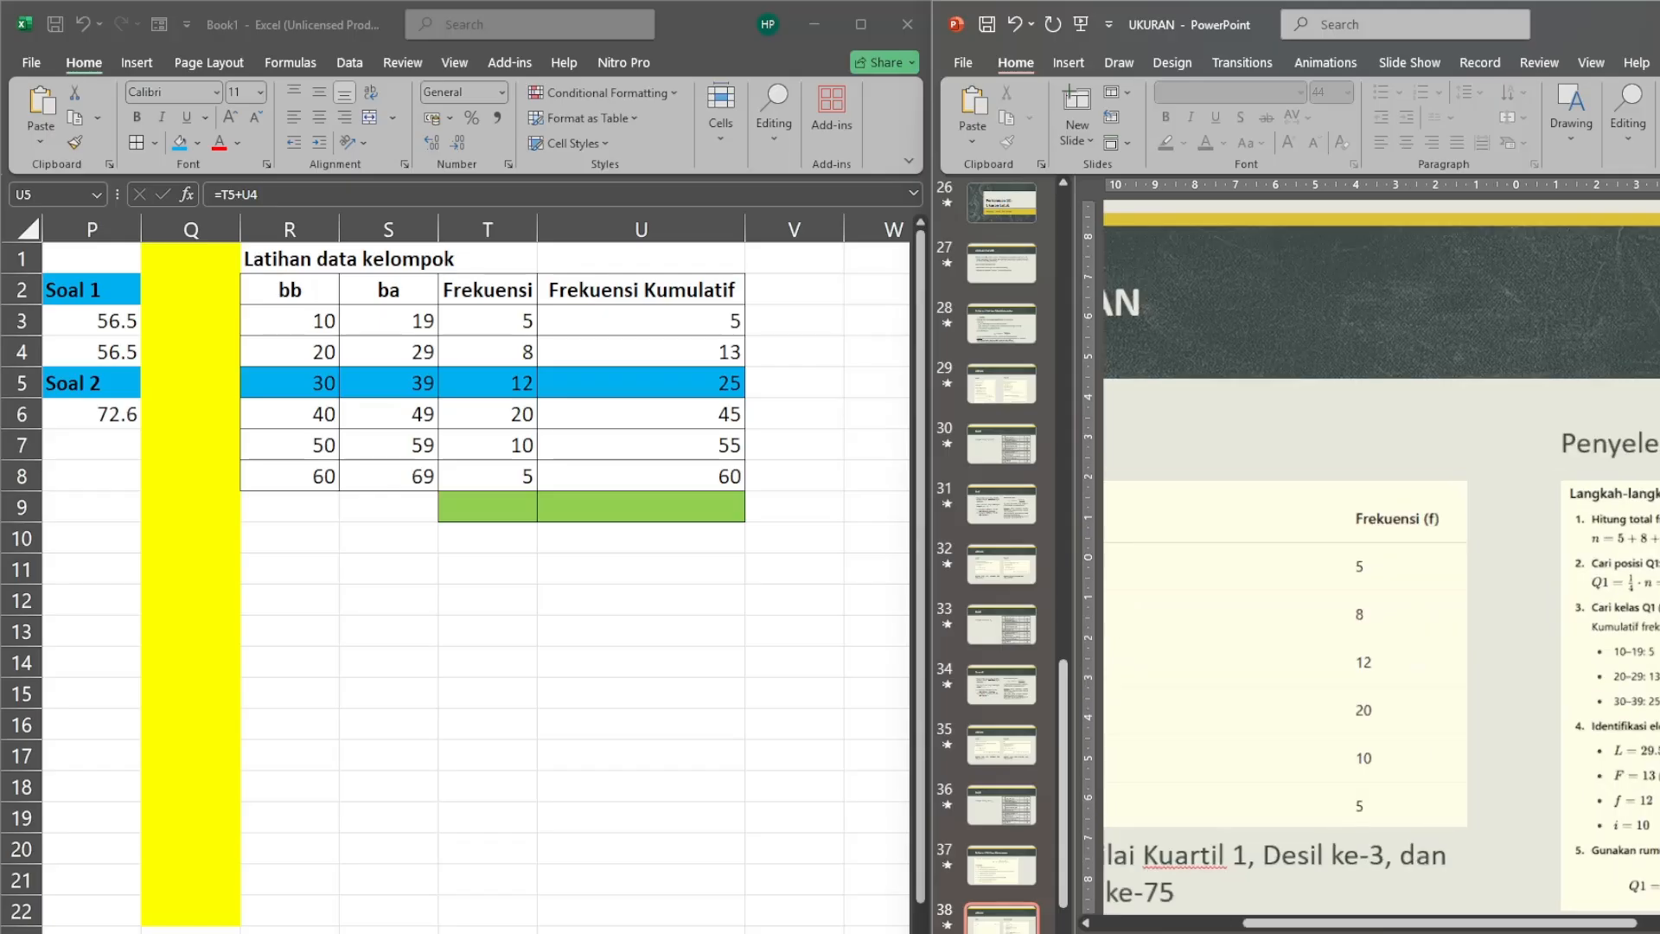
{"action": "left_click", "coordinate": [1659, 933]}
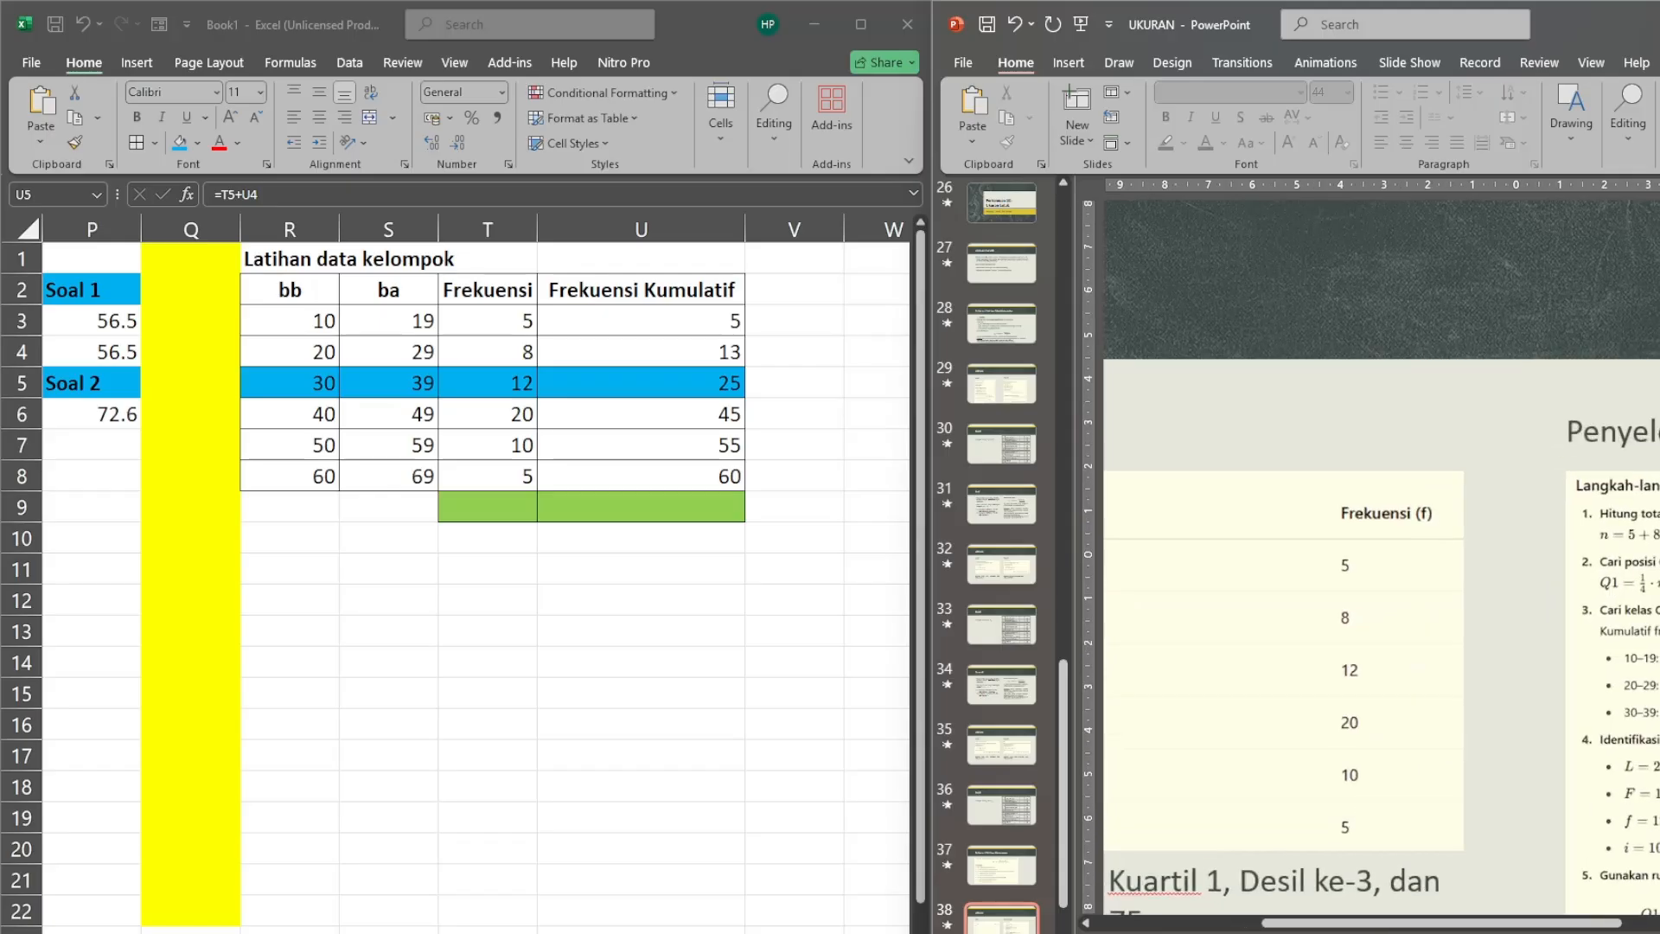
{"action": "left_click", "coordinate": [503, 373]}
{"action": "left_click", "coordinate": [488, 378]}
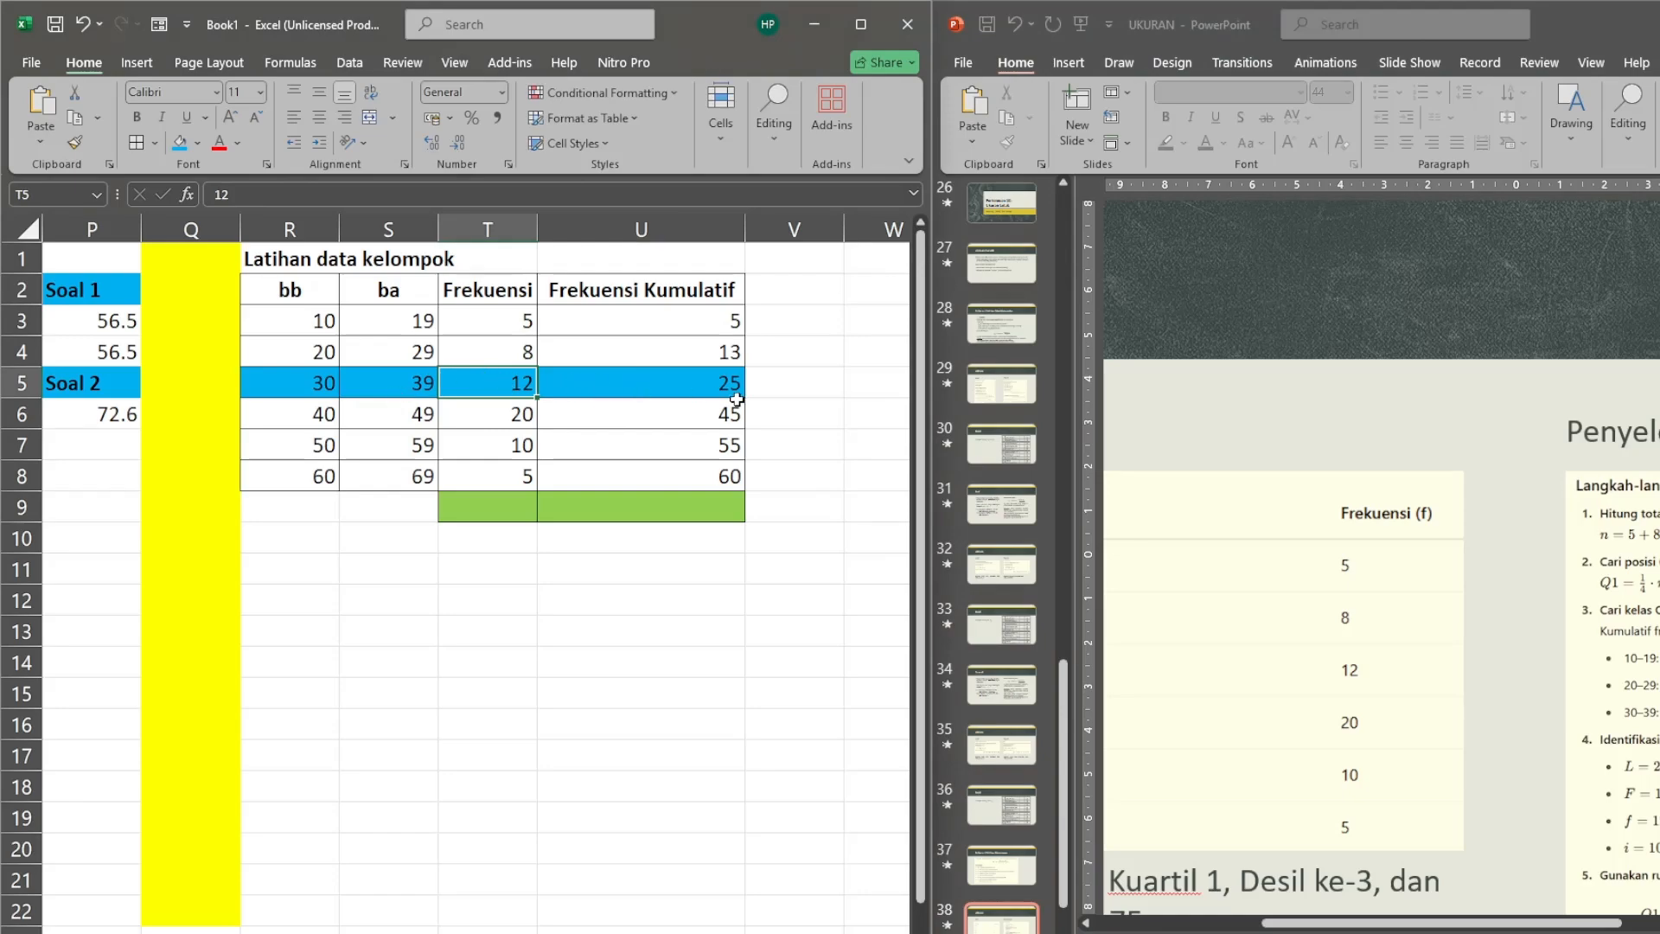
{"action": "left_click", "coordinate": [1394, 401]}
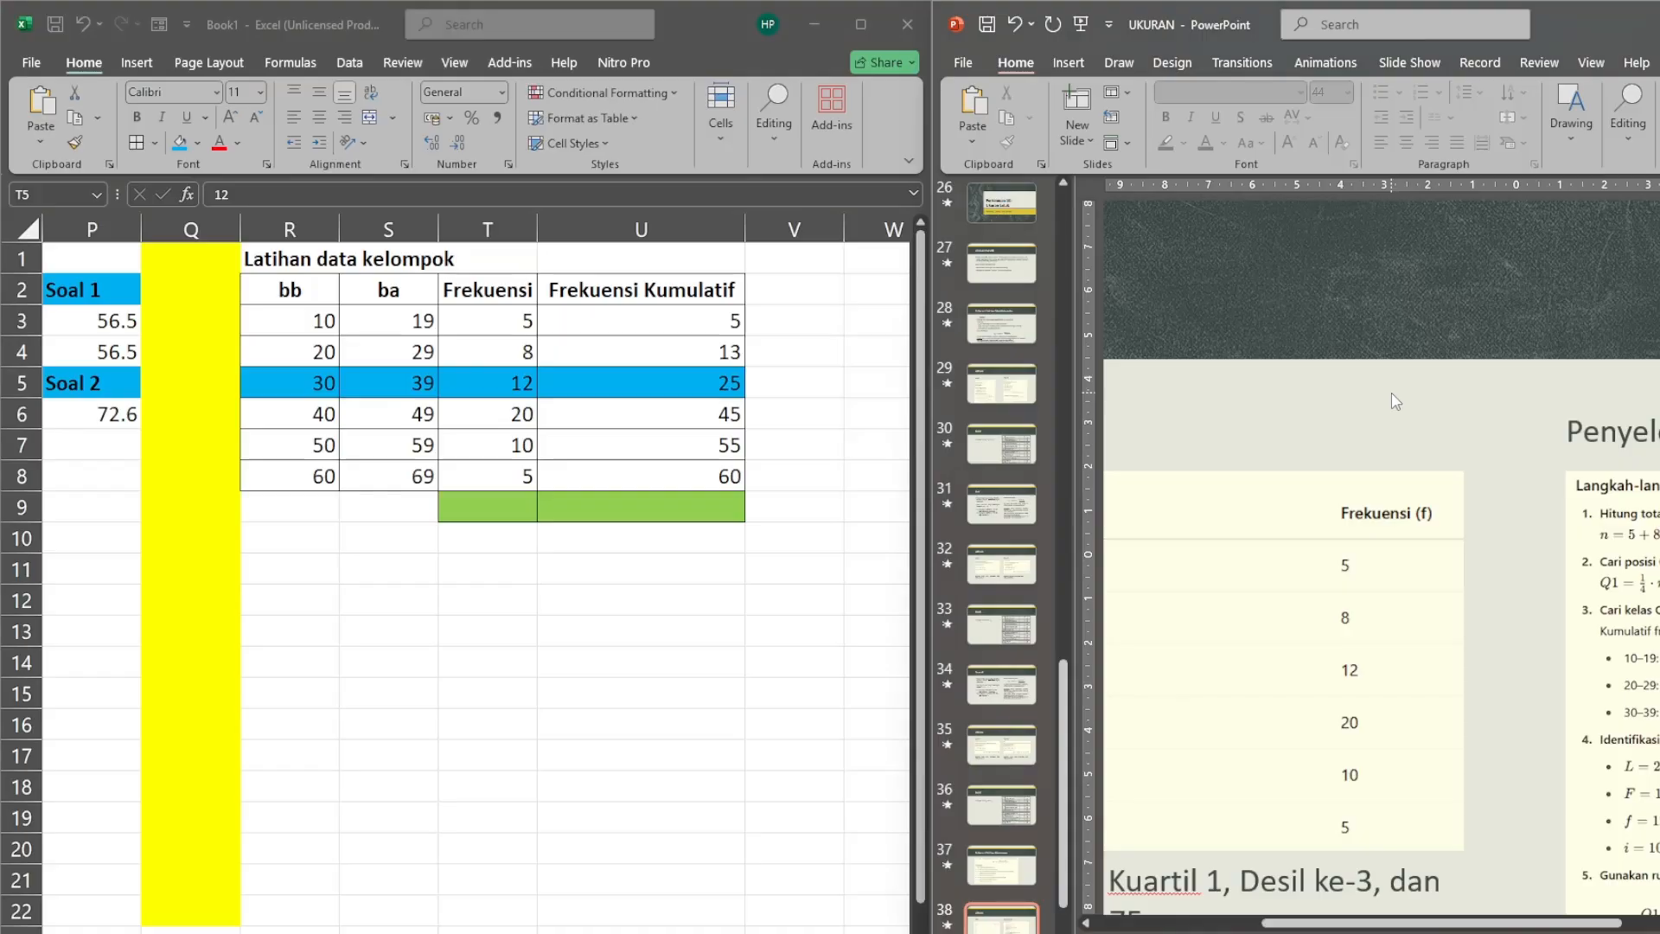
{"action": "scroll", "coordinate": [1392, 392], "scroll_direction": "down", "scroll_amount": 1}
{"action": "scroll", "coordinate": [1393, 393], "scroll_direction": "up", "scroll_amount": 1}
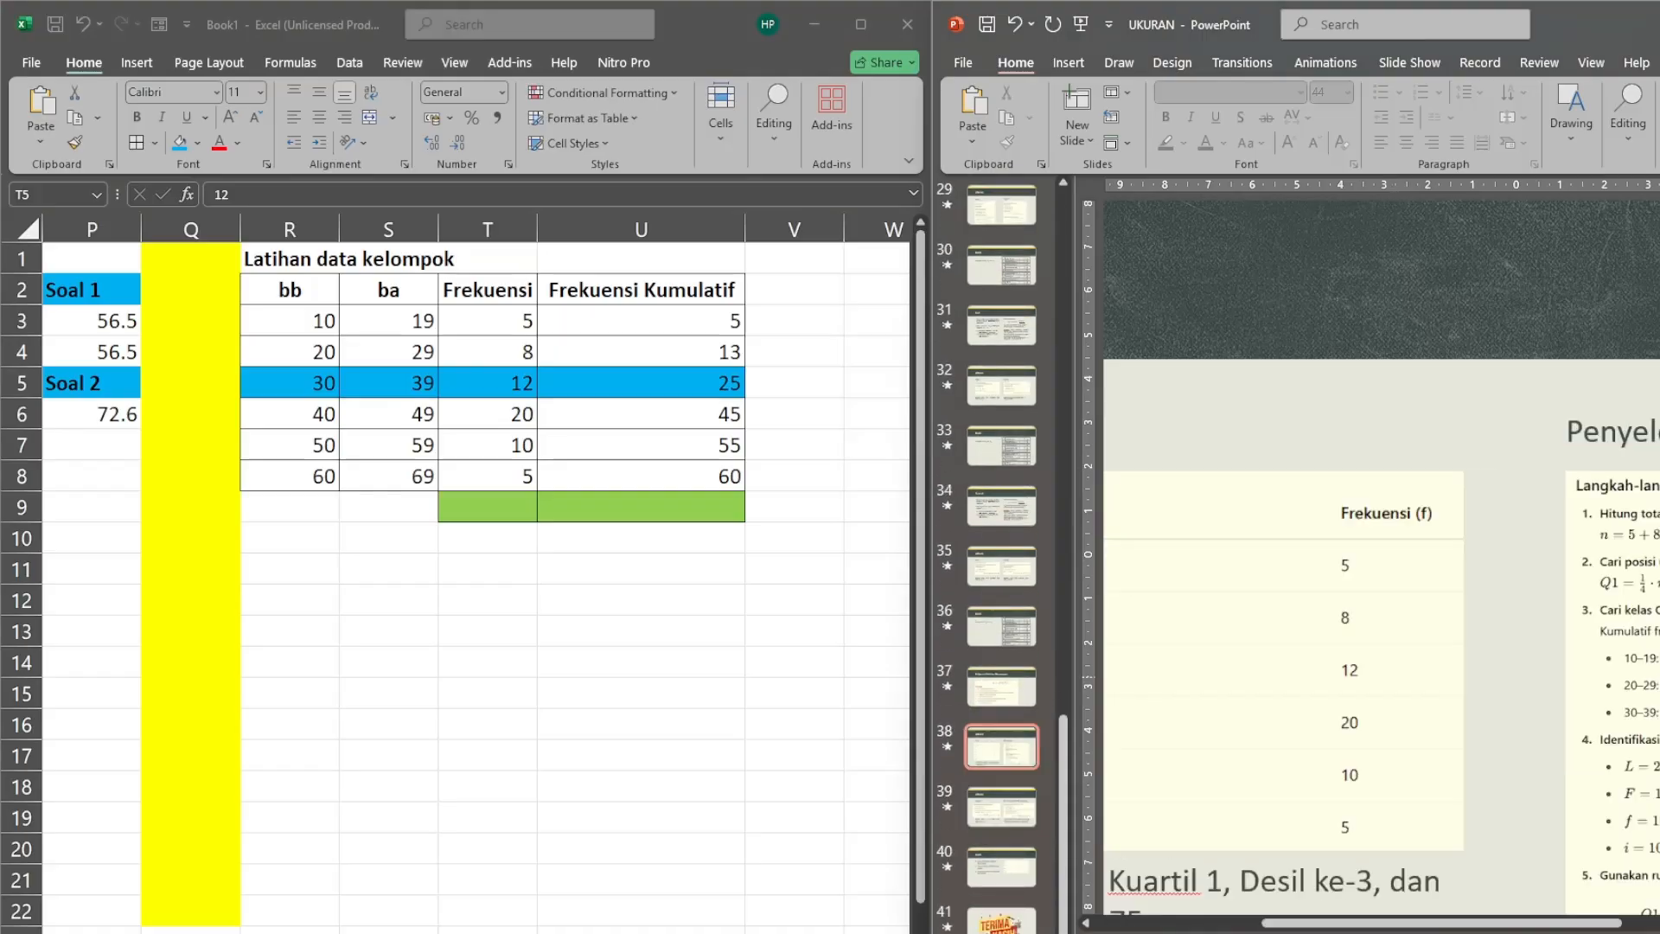
{"action": "scroll", "coordinate": [1392, 554], "scroll_direction": "down", "scroll_amount": 2}
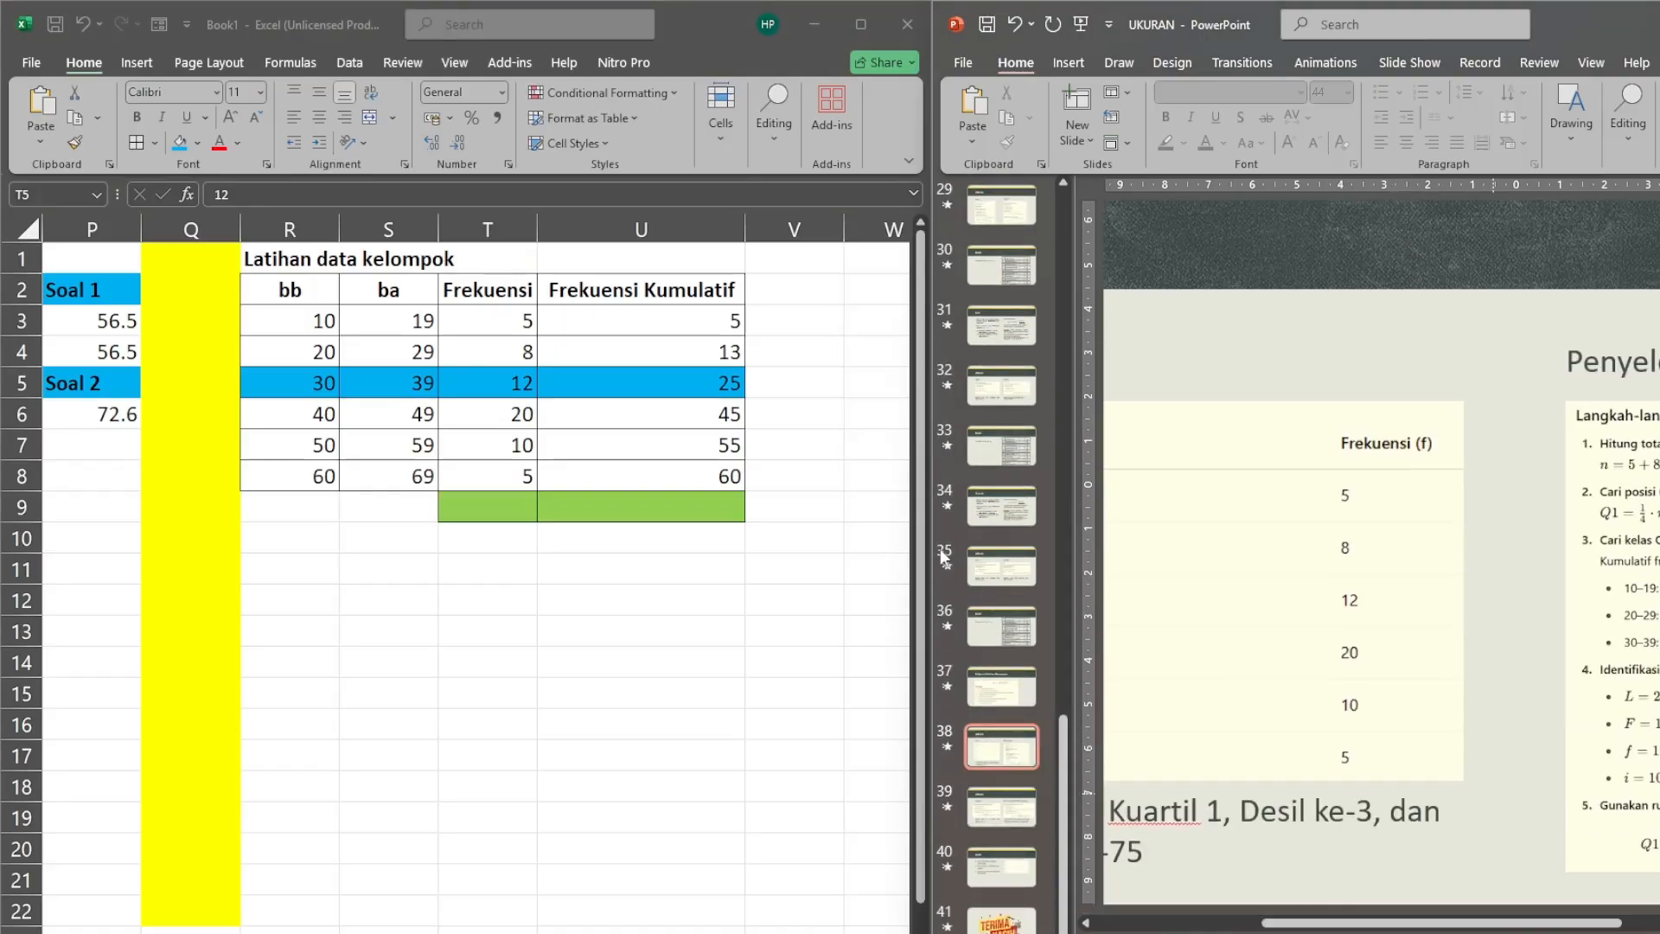
Calculate Q1 of the grouped data in U11 with the formula =R5-0.5+((15-13)/12)*10.
{"action": "left_click", "coordinate": [670, 548]}
{"action": "left_click", "coordinate": [627, 570]}
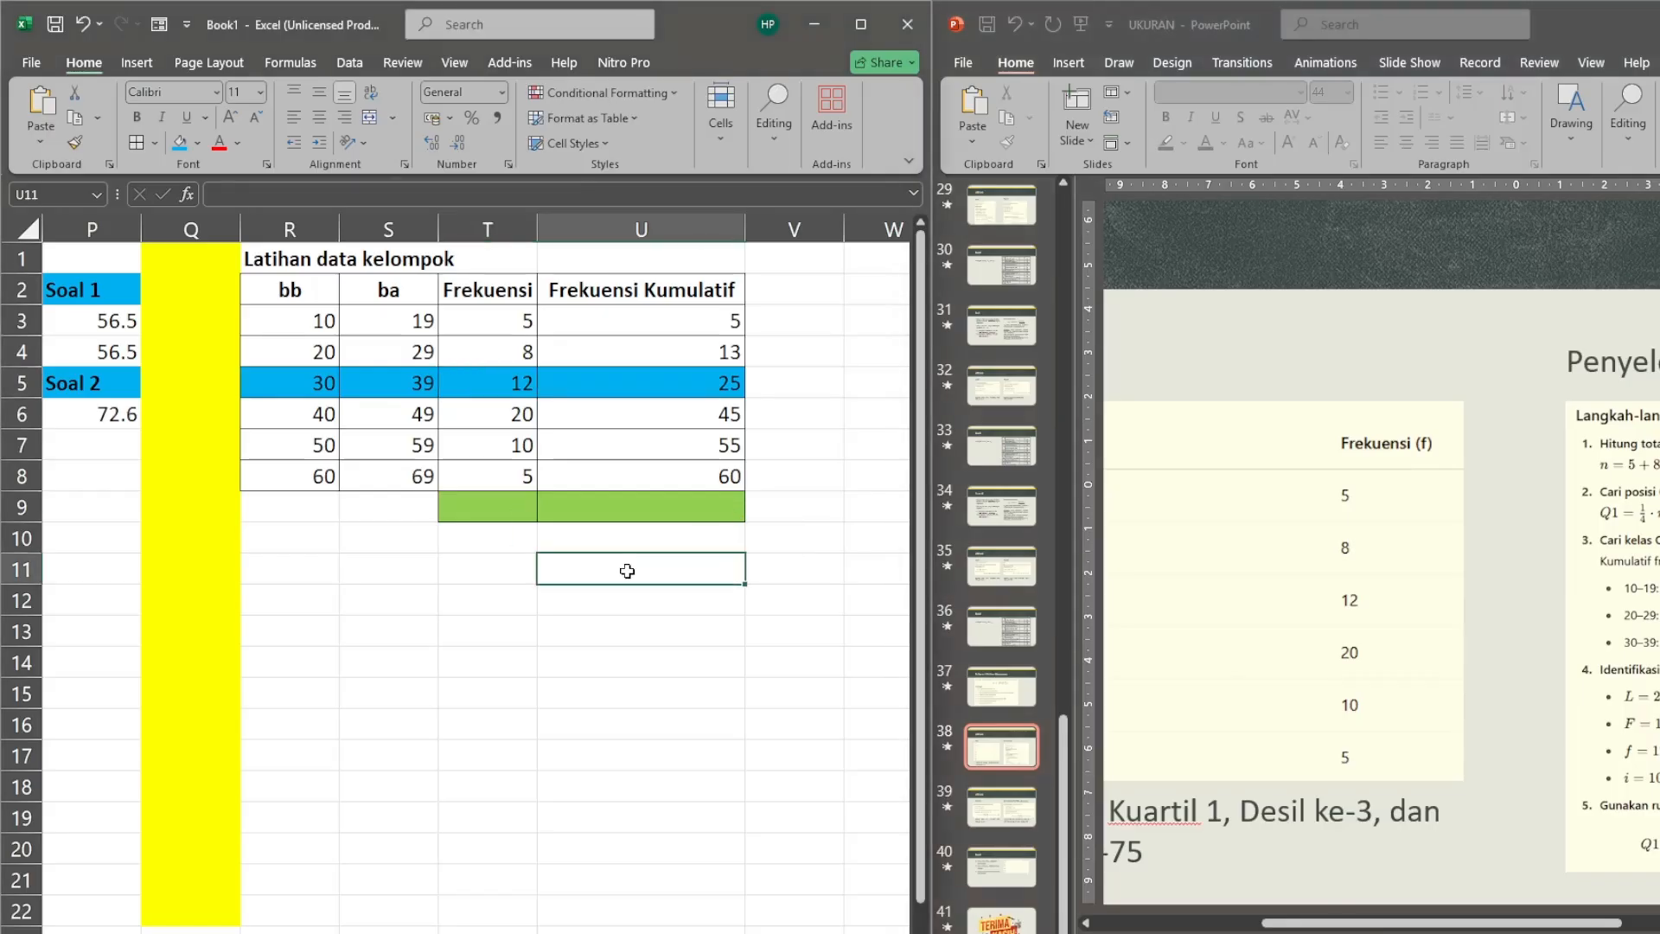
{"action": "type", "text": "="}
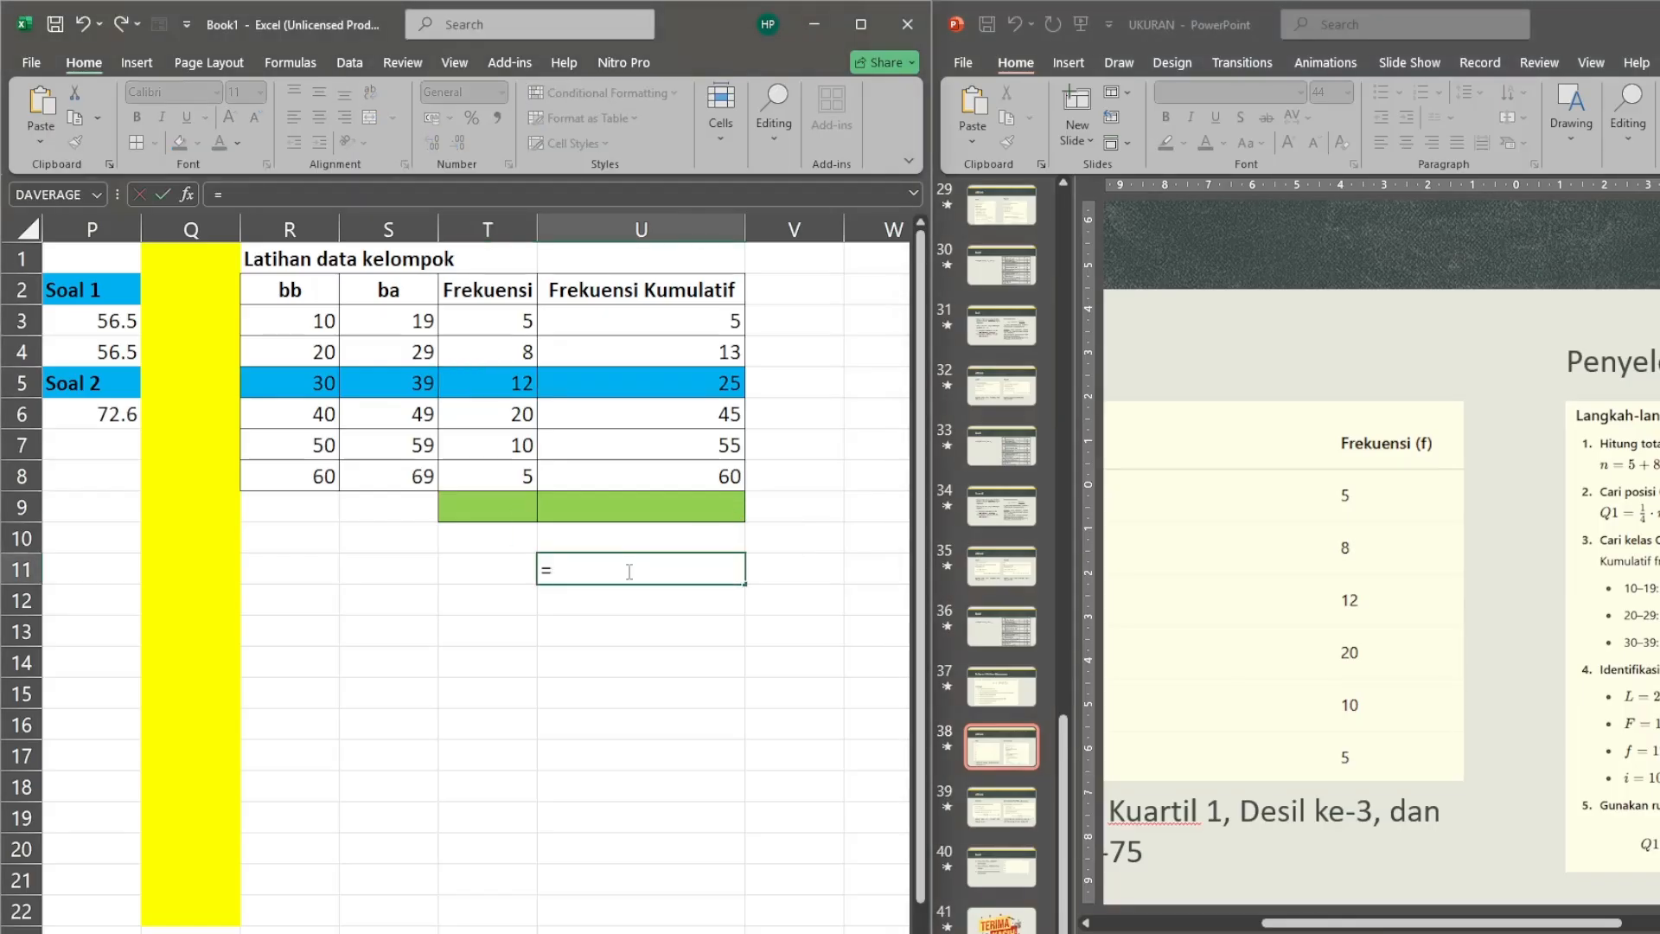
{"action": "left_click", "coordinate": [309, 383]}
{"action": "type", "text": "-0."}
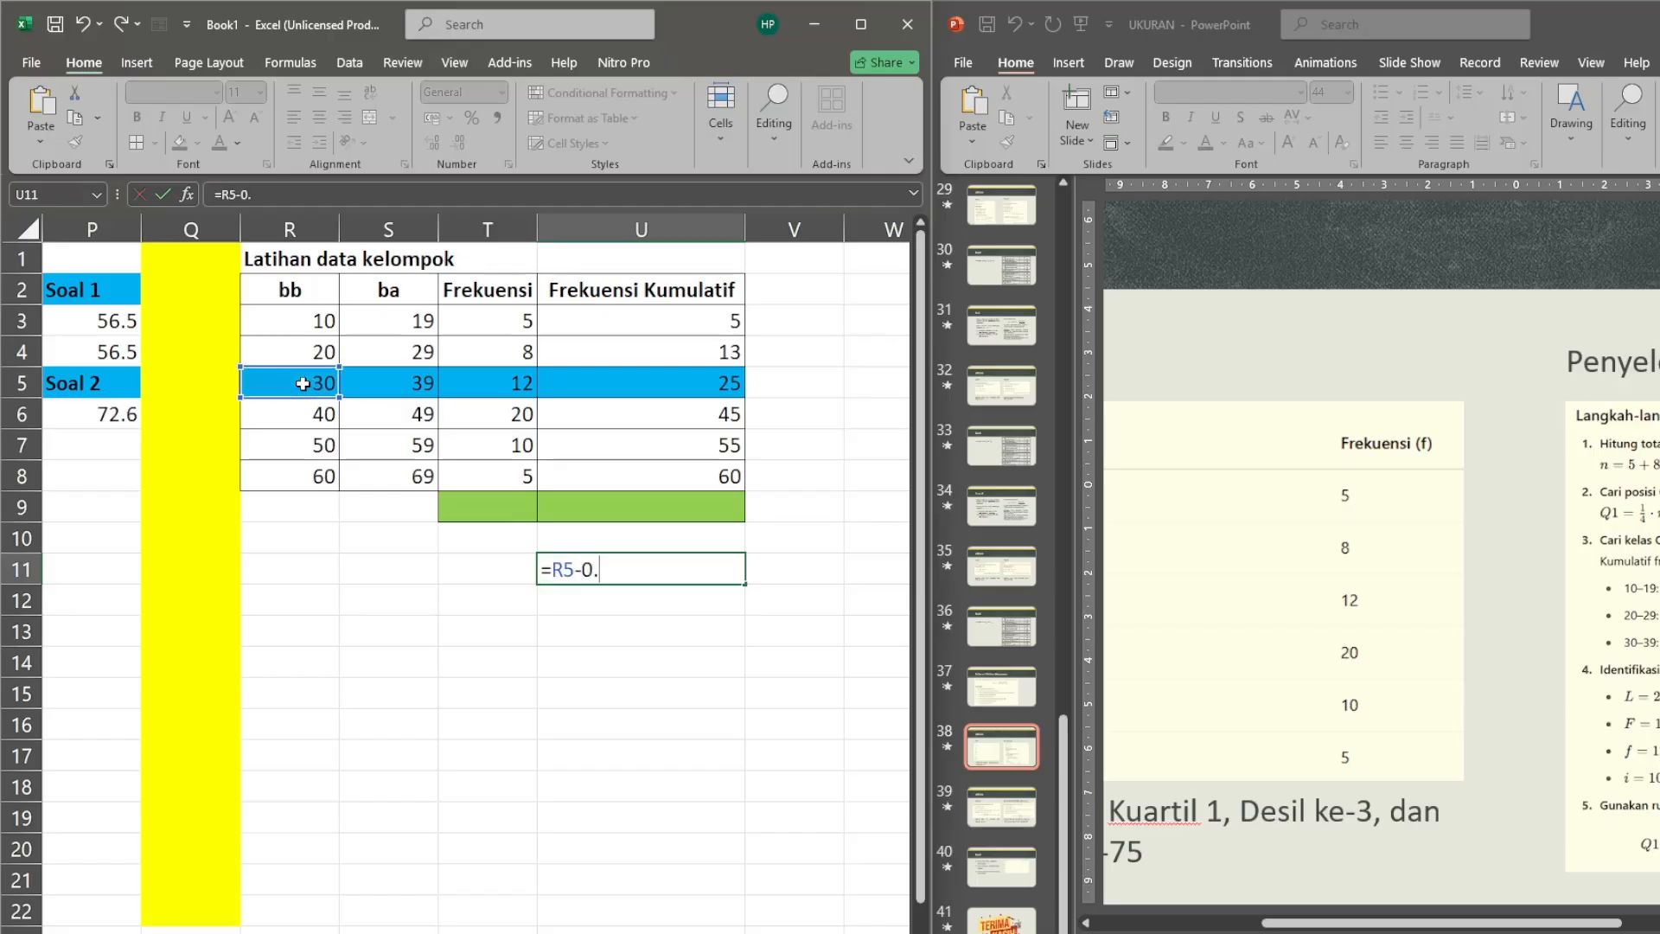
{"action": "type", "text": "5+((15-13)/"}
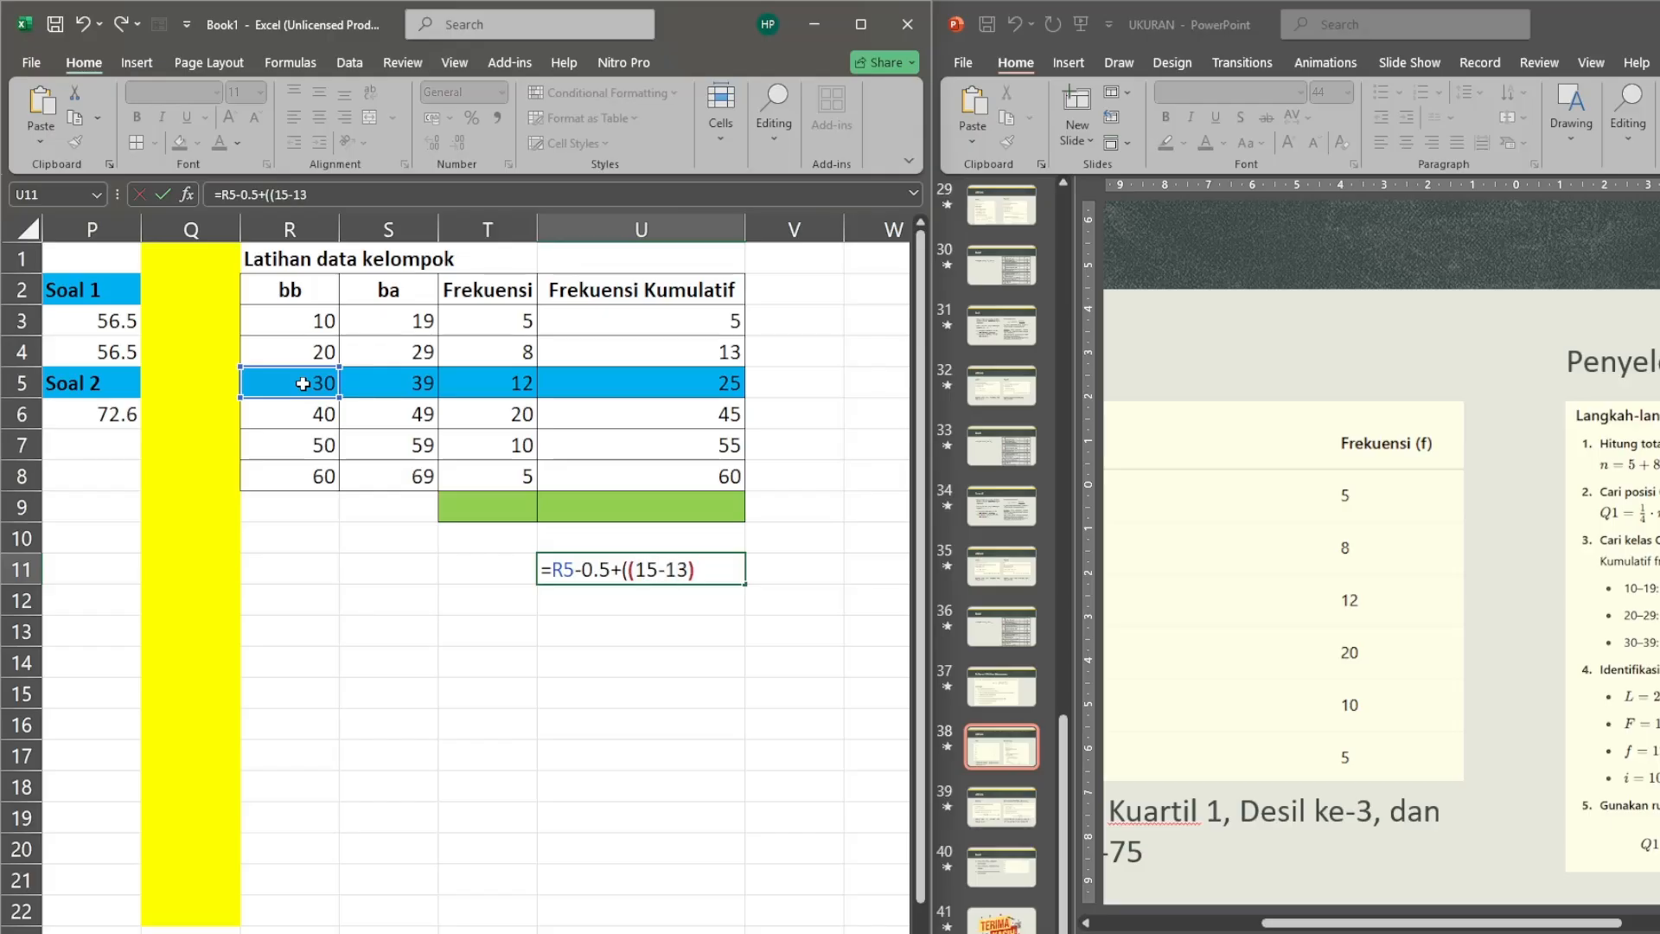
{"action": "type", "text": "12)*10"}
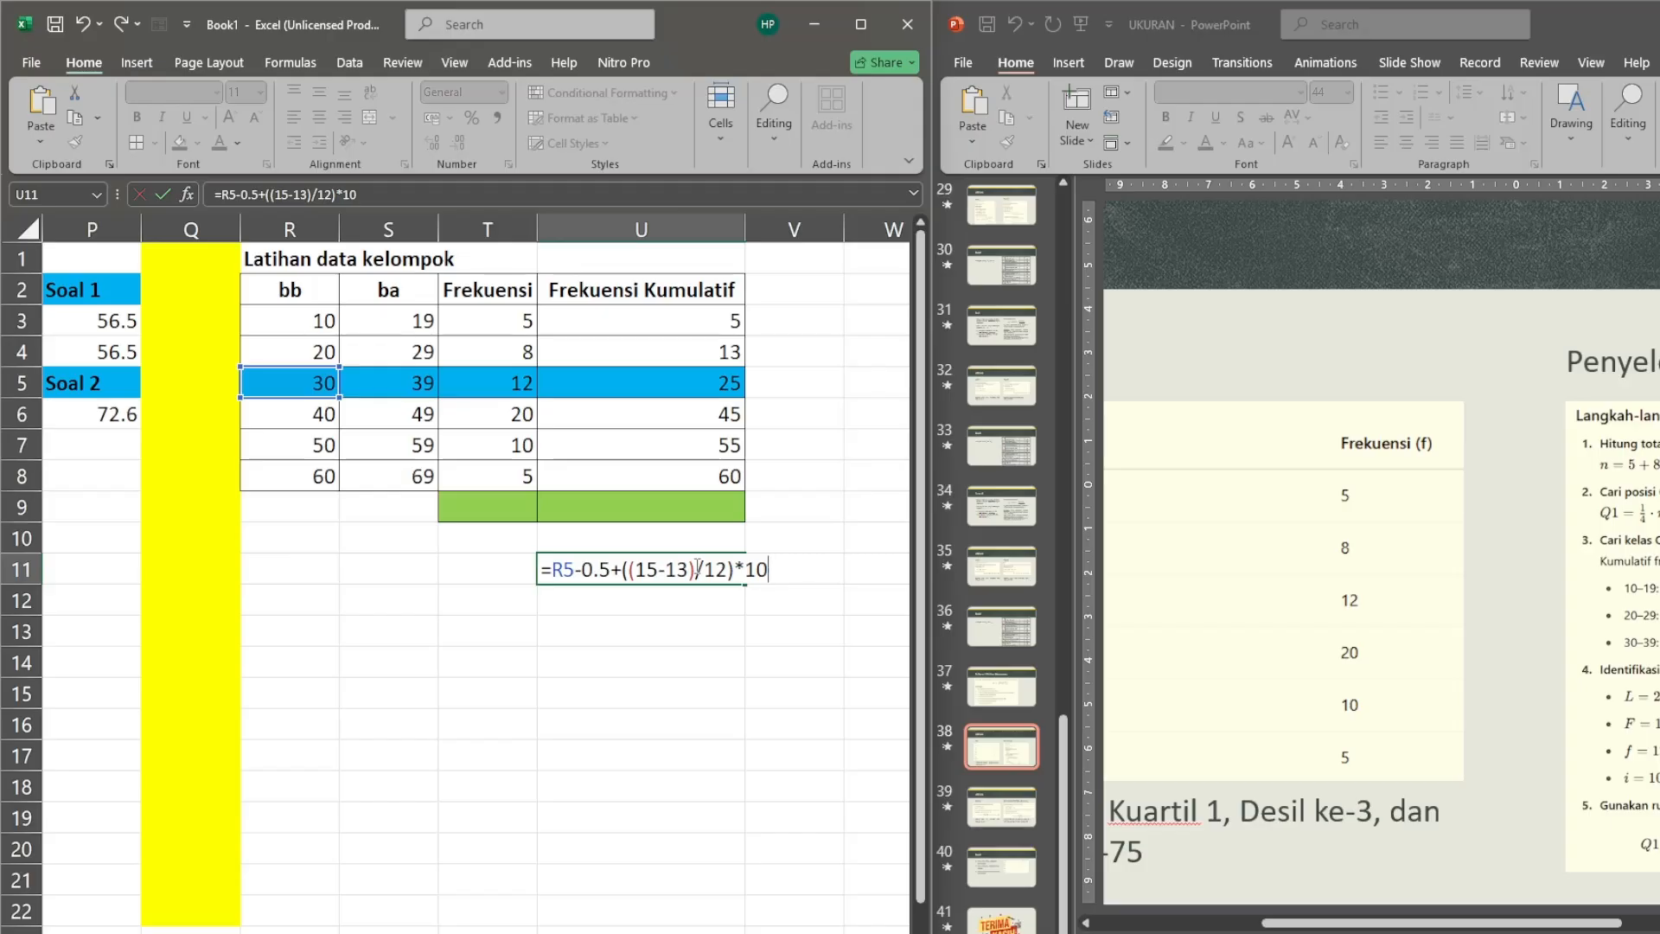
{"action": "key", "text": "ctrl+Return"}
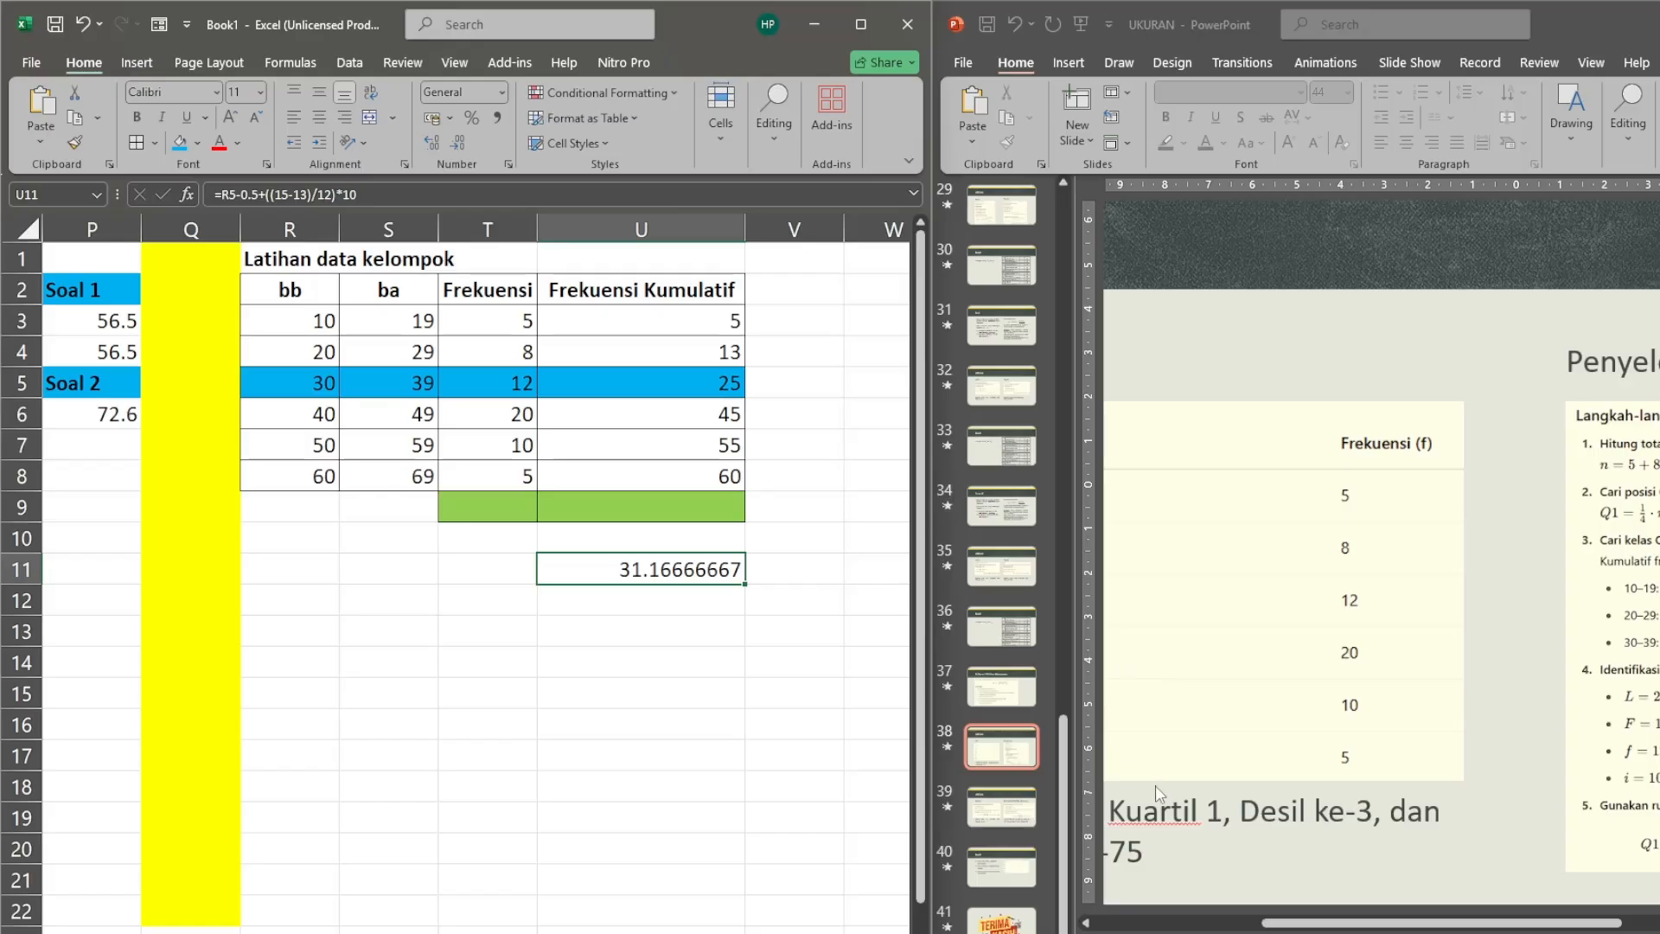
Compare the U11 formula with the slide's Q1 formula and replace its R5-0.5 term with 29.5.
{"action": "left_click", "coordinate": [1428, 928]}
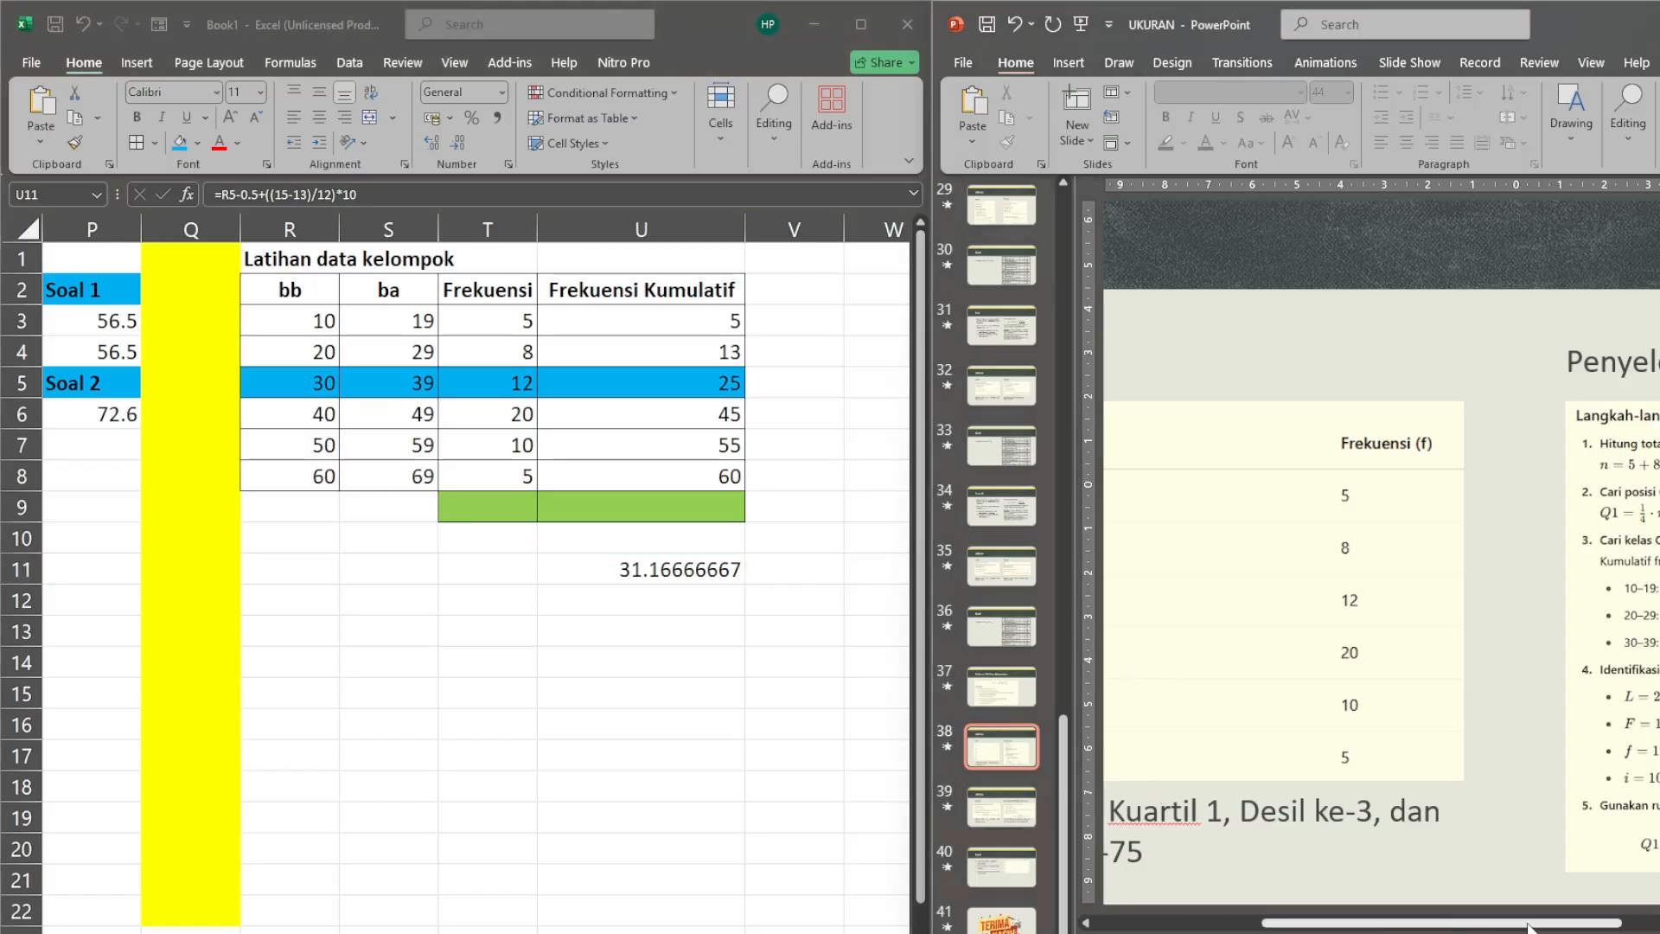
{"action": "left_click_drag", "start_coordinate": [1527, 926], "coordinate": [1600, 928]}
{"action": "left_click", "coordinate": [663, 571]}
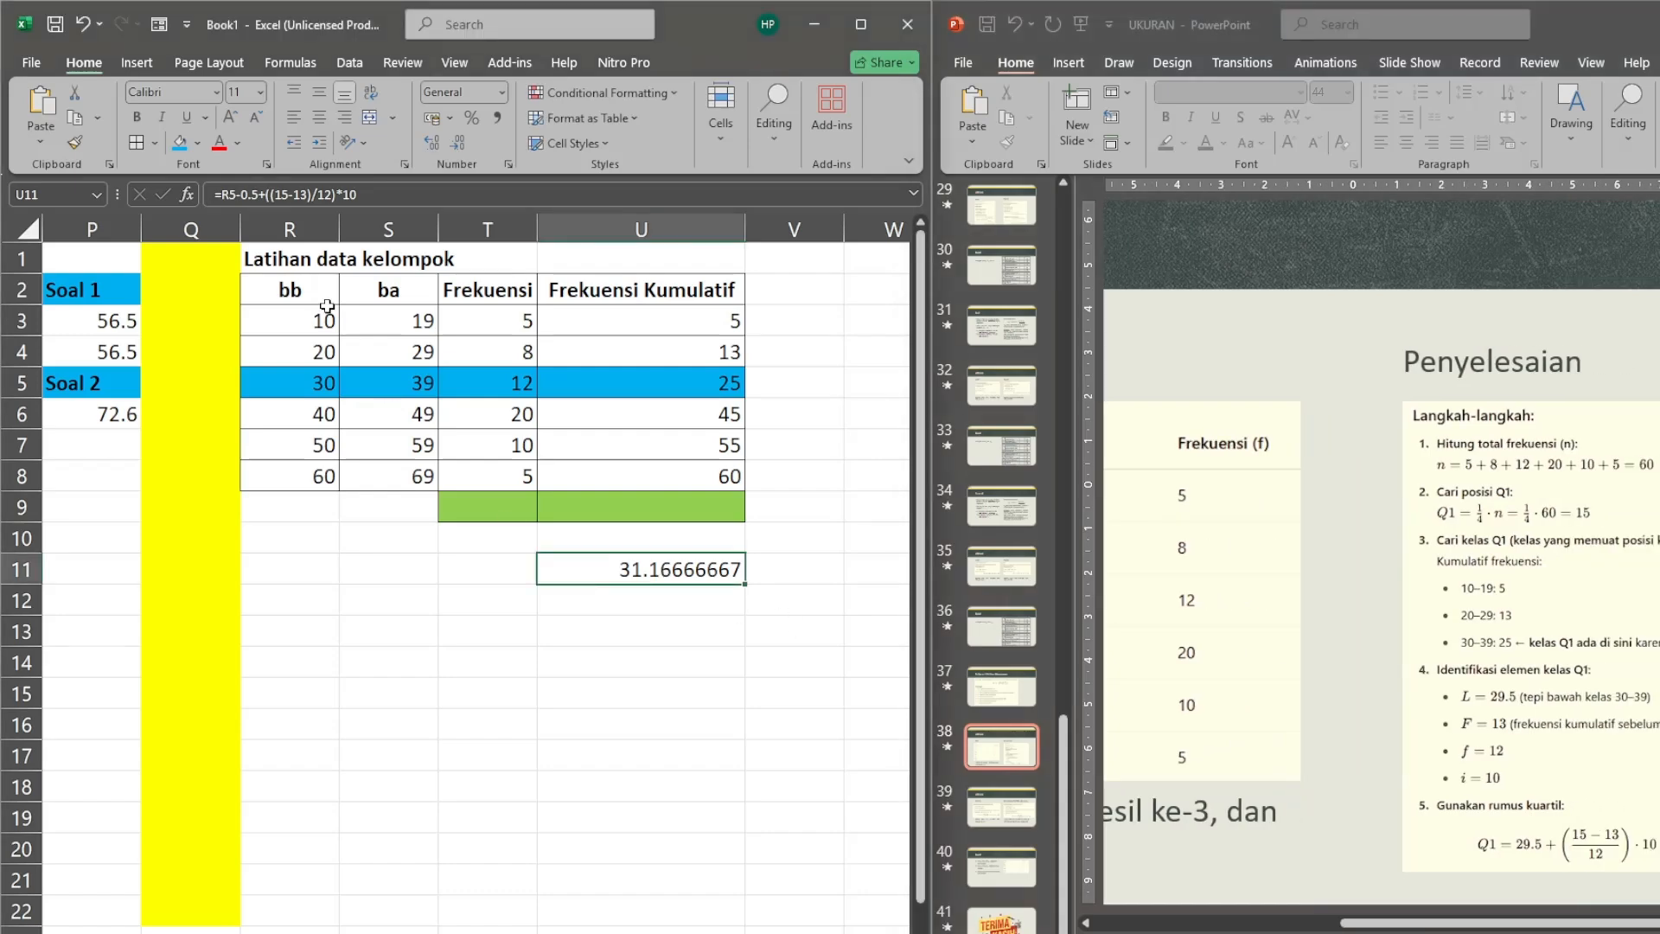
{"action": "left_click", "coordinate": [262, 195]}
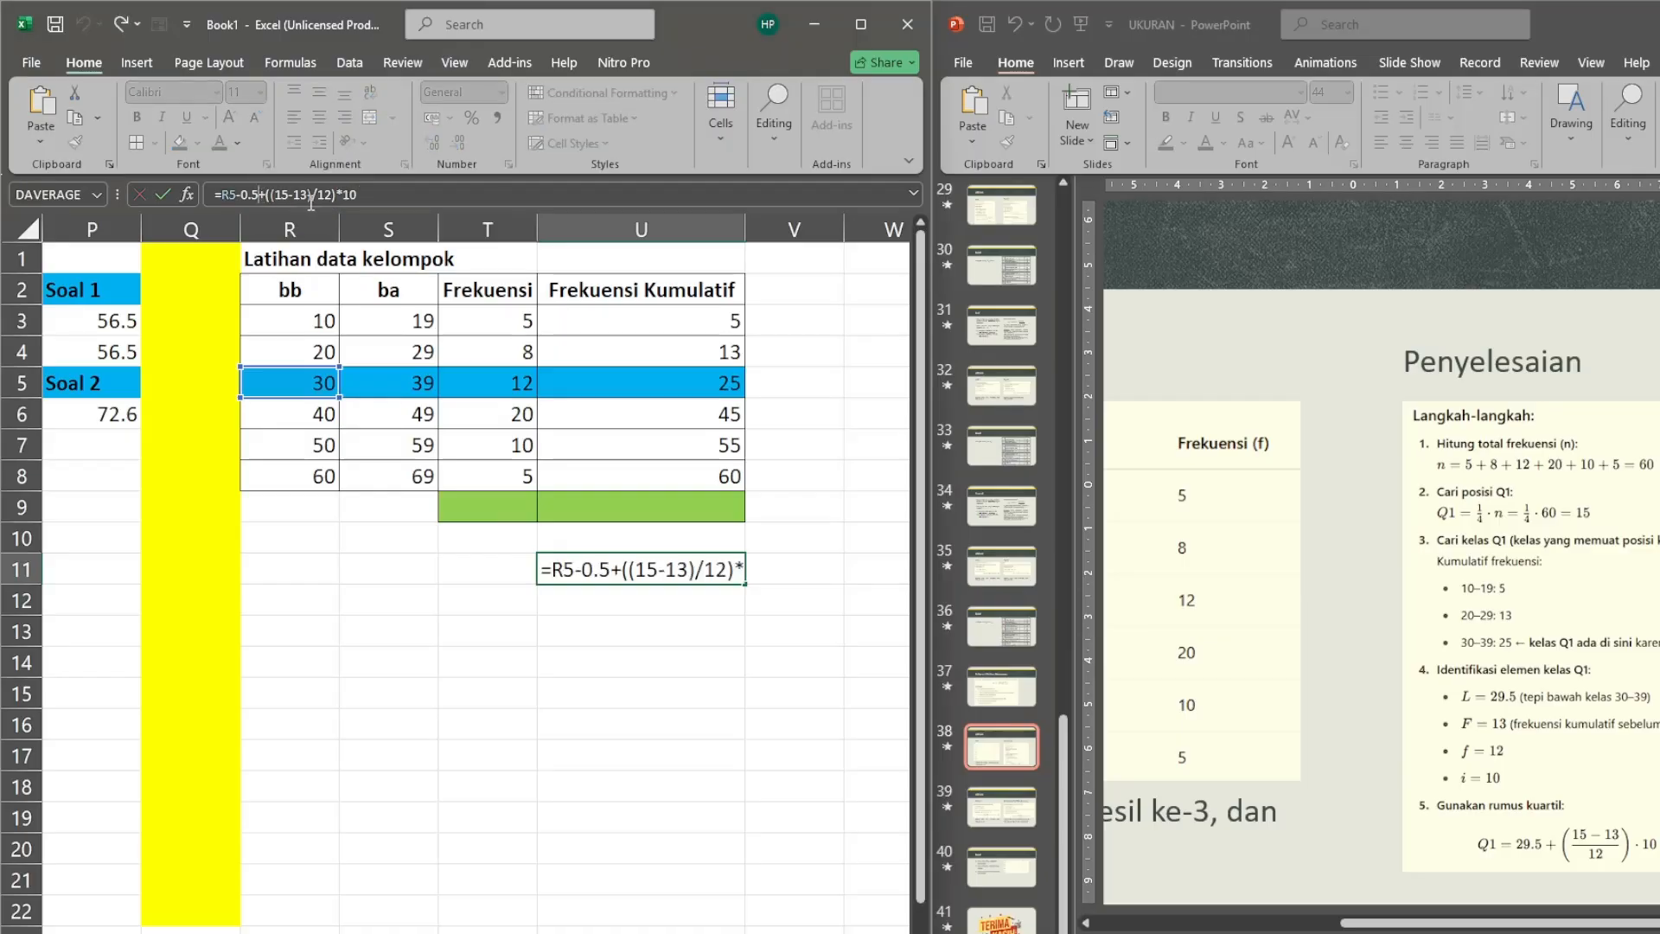
{"action": "key", "text": "BackSpace"}
{"action": "key", "text": "BackSpace"}
{"action": "key", "text": "BackSpace"}
{"action": "key", "text": "BackSpace"}
{"action": "key", "text": "BackSpace"}
{"action": "key", "text": "BackSpace"}
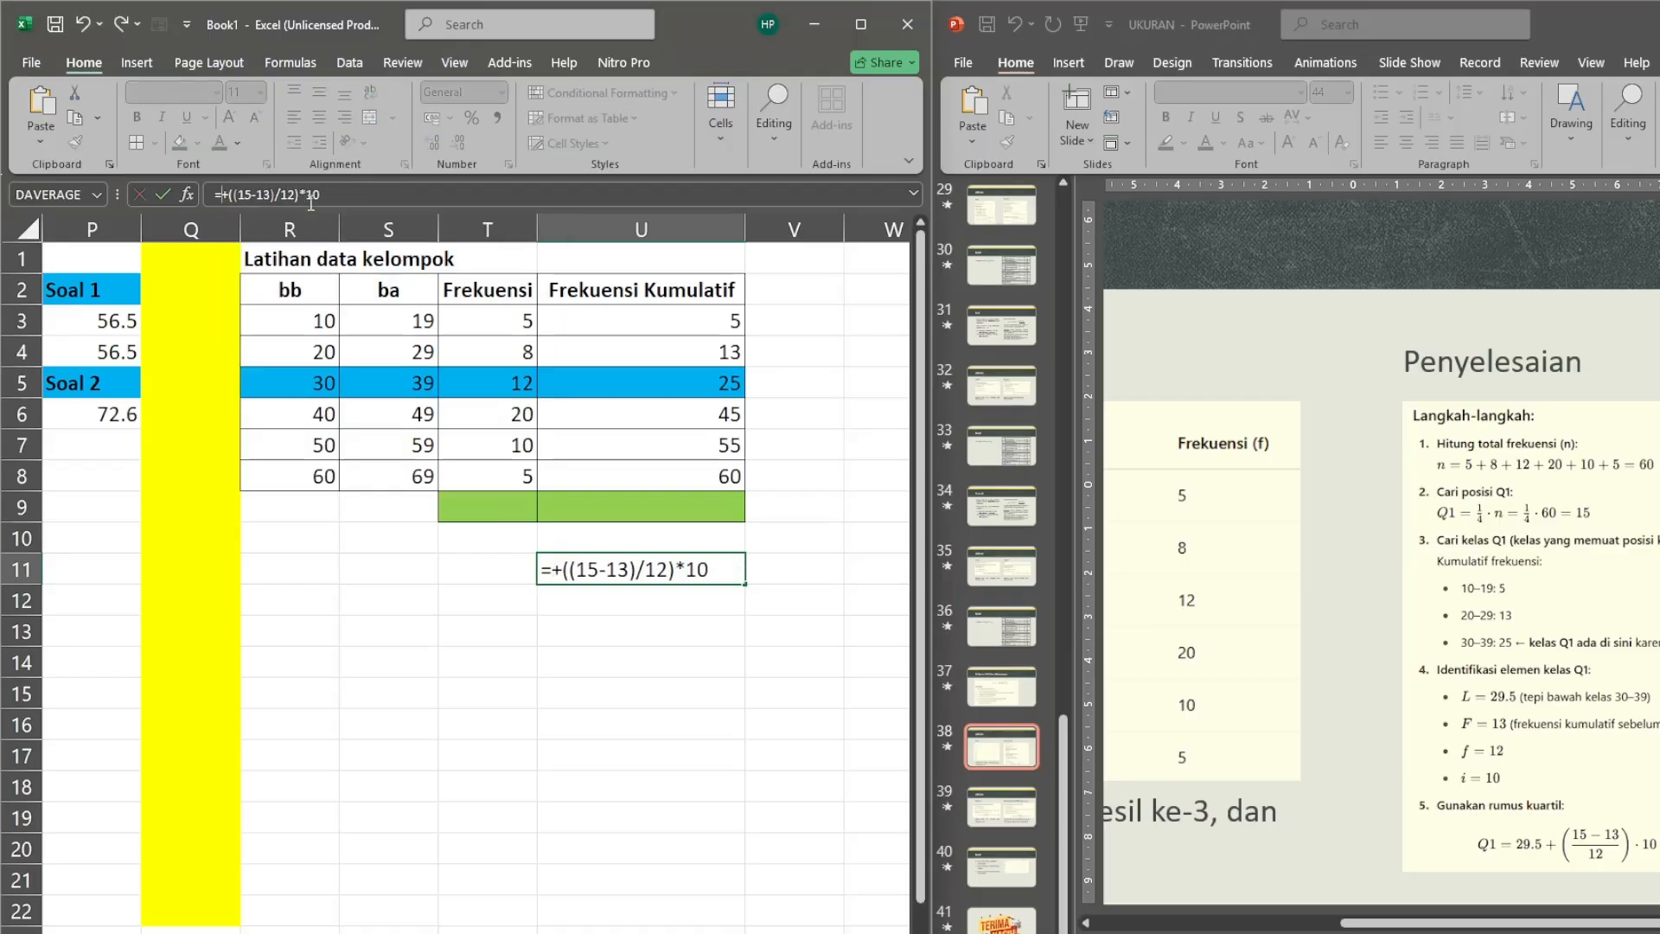
{"action": "type", "text": "29.5"}
{"action": "key", "text": "ctrl+Return"}
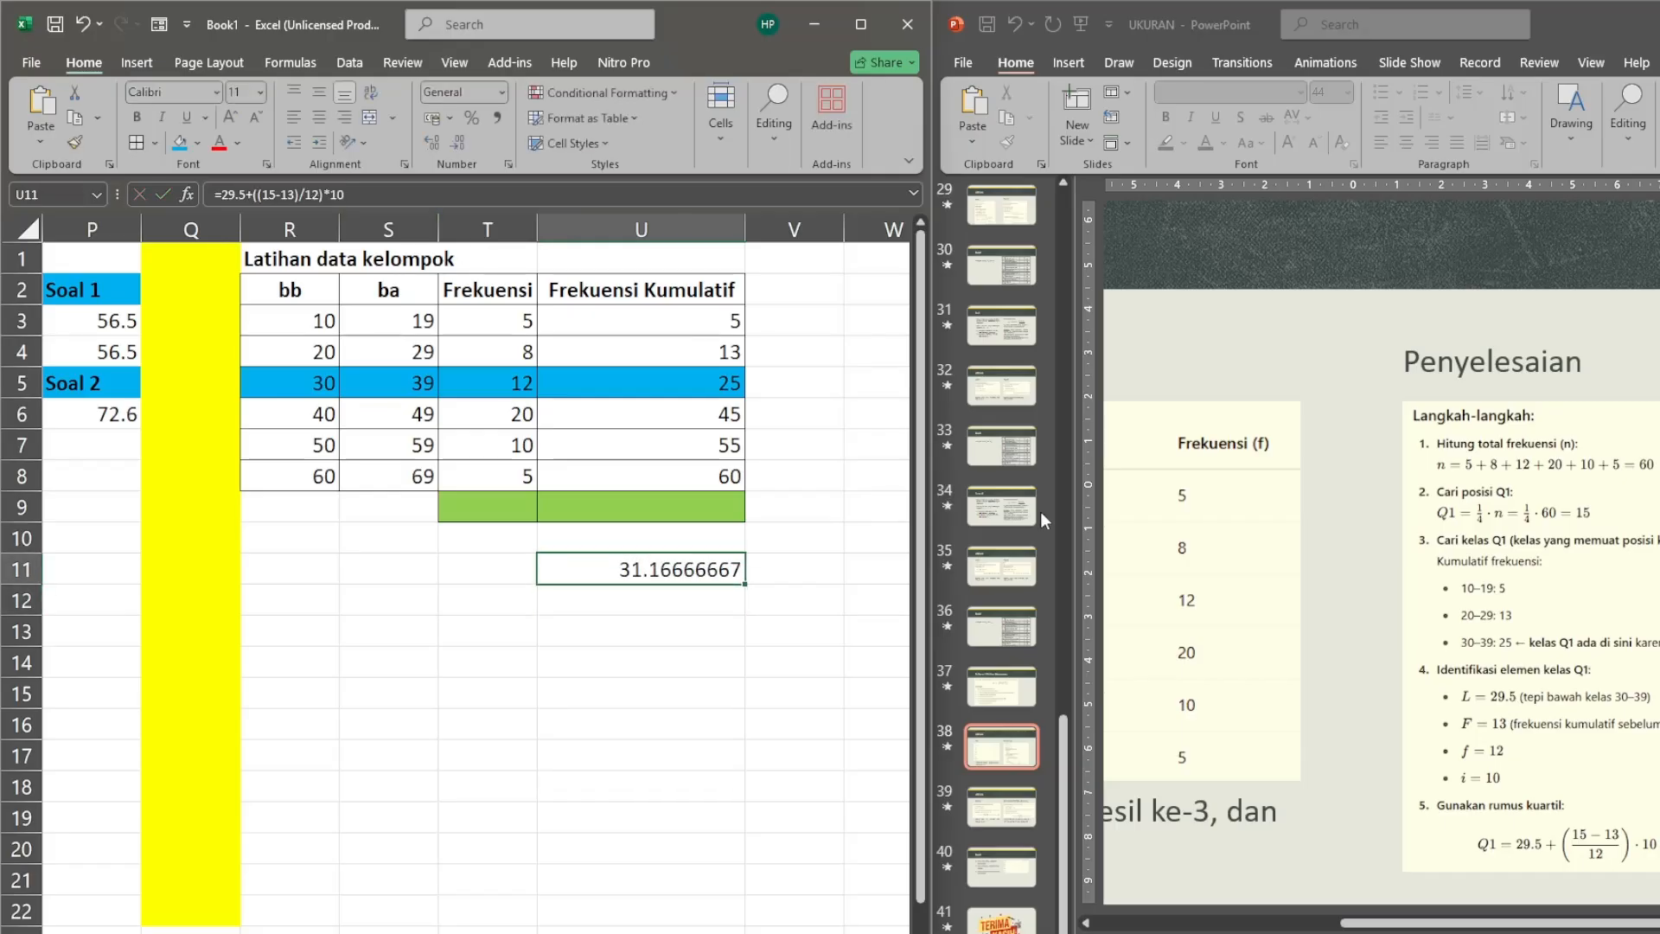
Compare the Q1 result in U11 with the full Q1 calculation on slide 38.
{"action": "left_click", "coordinate": [1489, 928]}
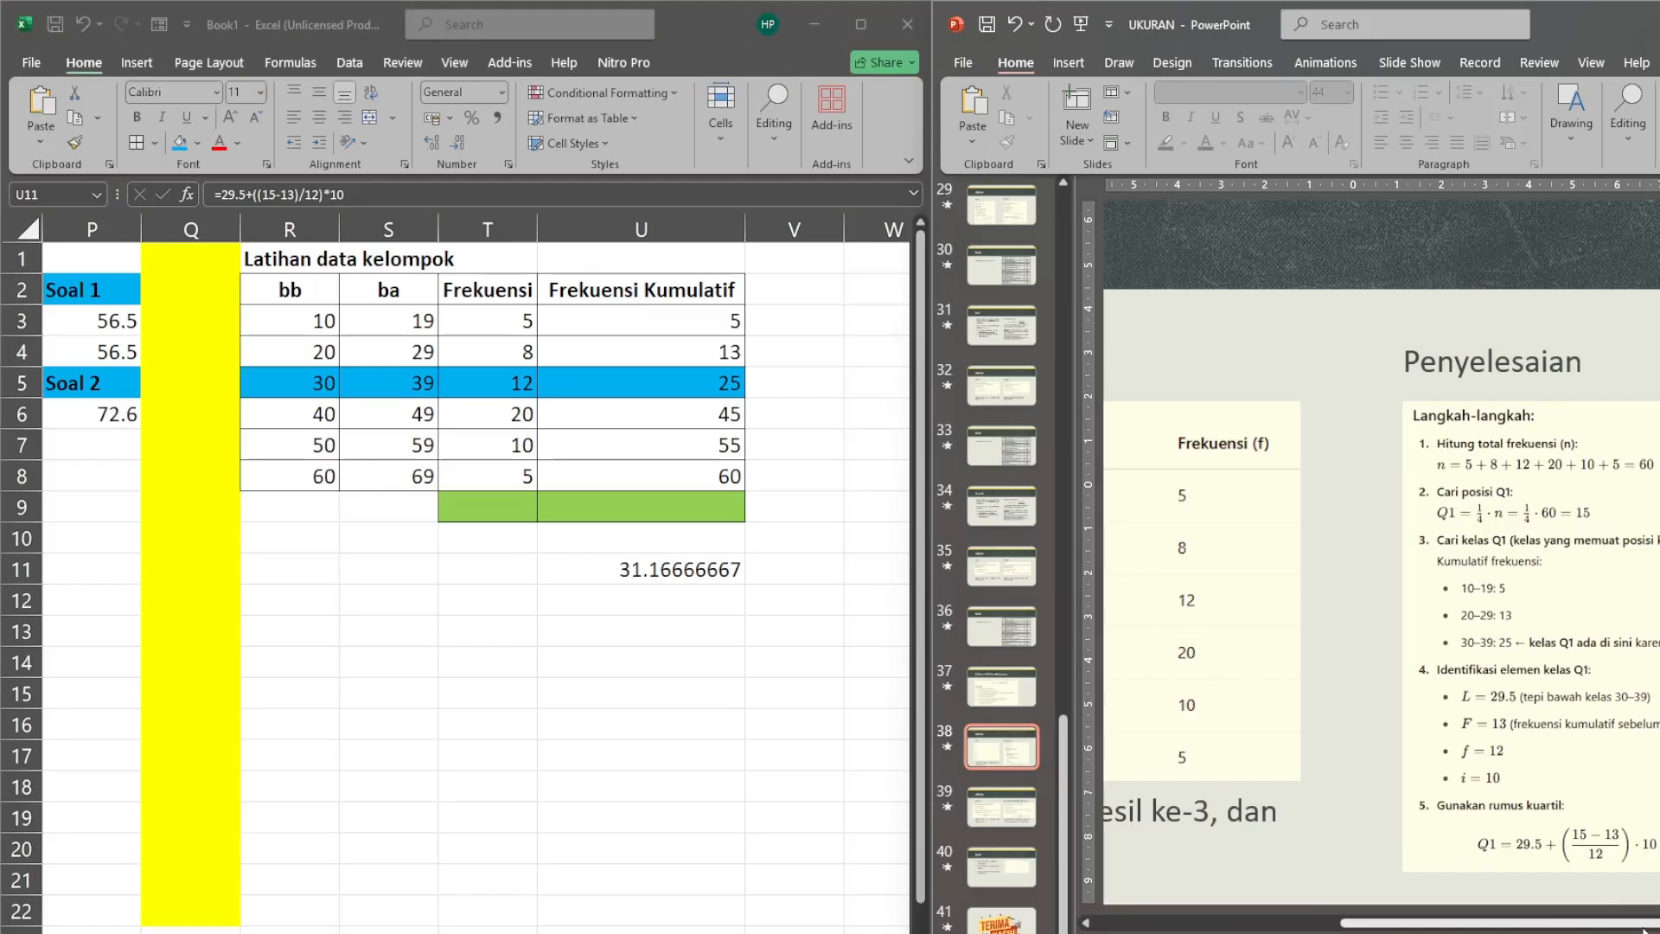
{"action": "left_click_drag", "start_coordinate": [1647, 923], "coordinate": [1659, 924]}
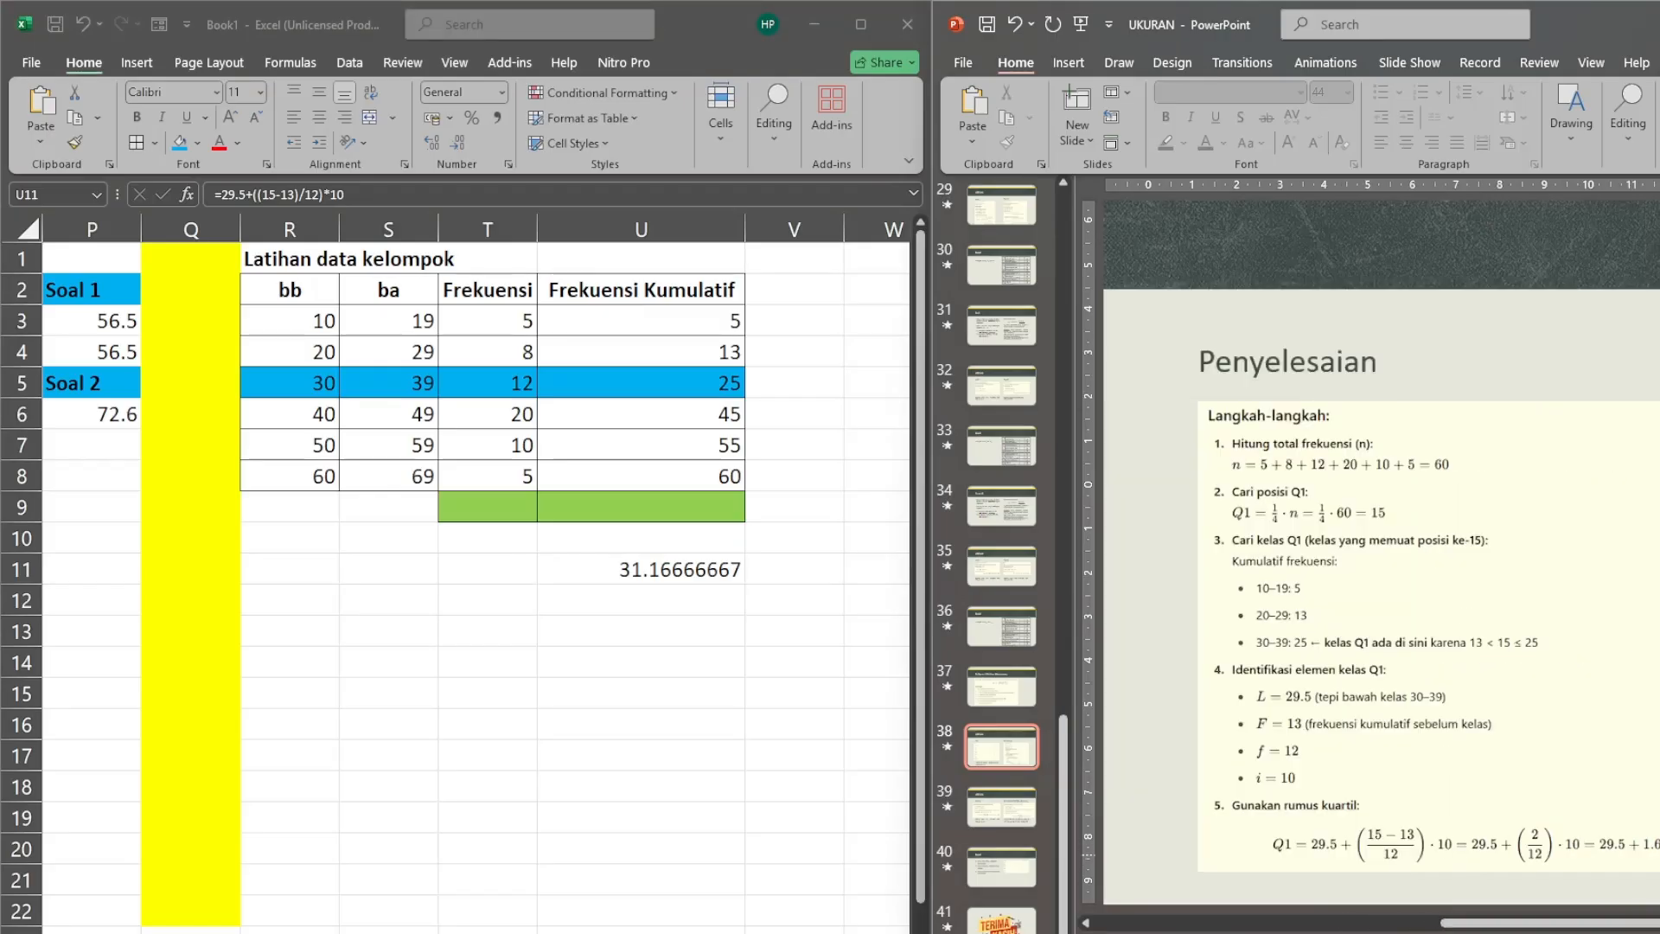
{"action": "left_click", "coordinate": [675, 568]}
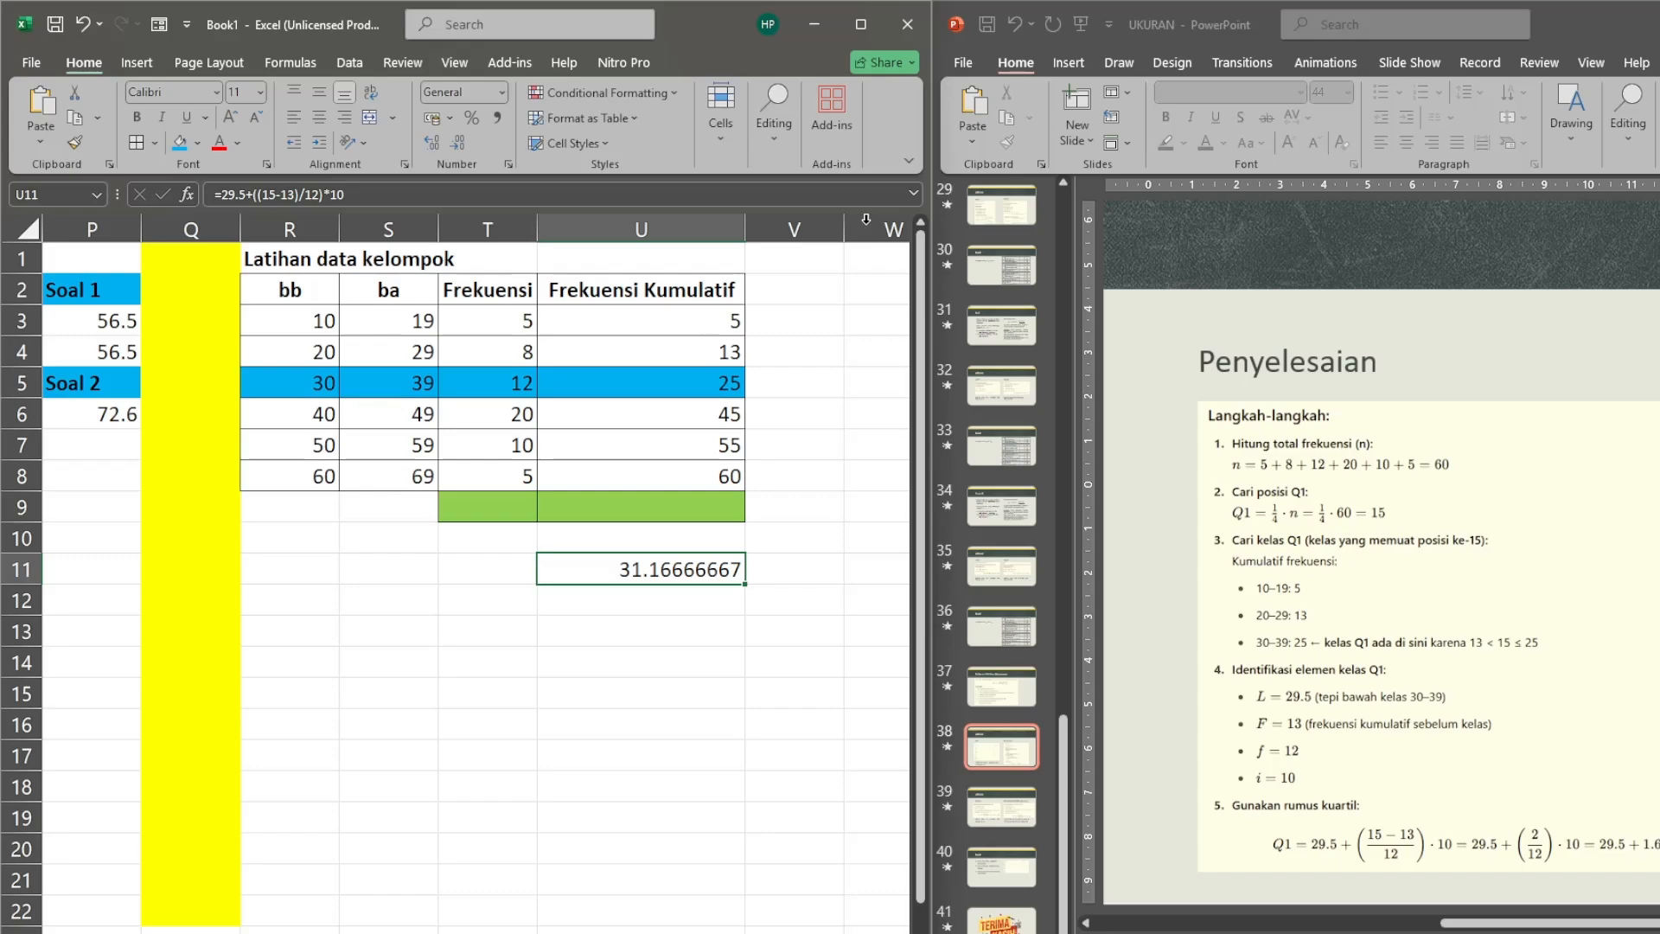
Switch to PowerPoint in full width, review the grouped-data formula on slide 37, and advance to the Desil ke-3 and Persentil ke-75 solutions on slide 39.
{"action": "left_click", "coordinate": [1658, 26]}
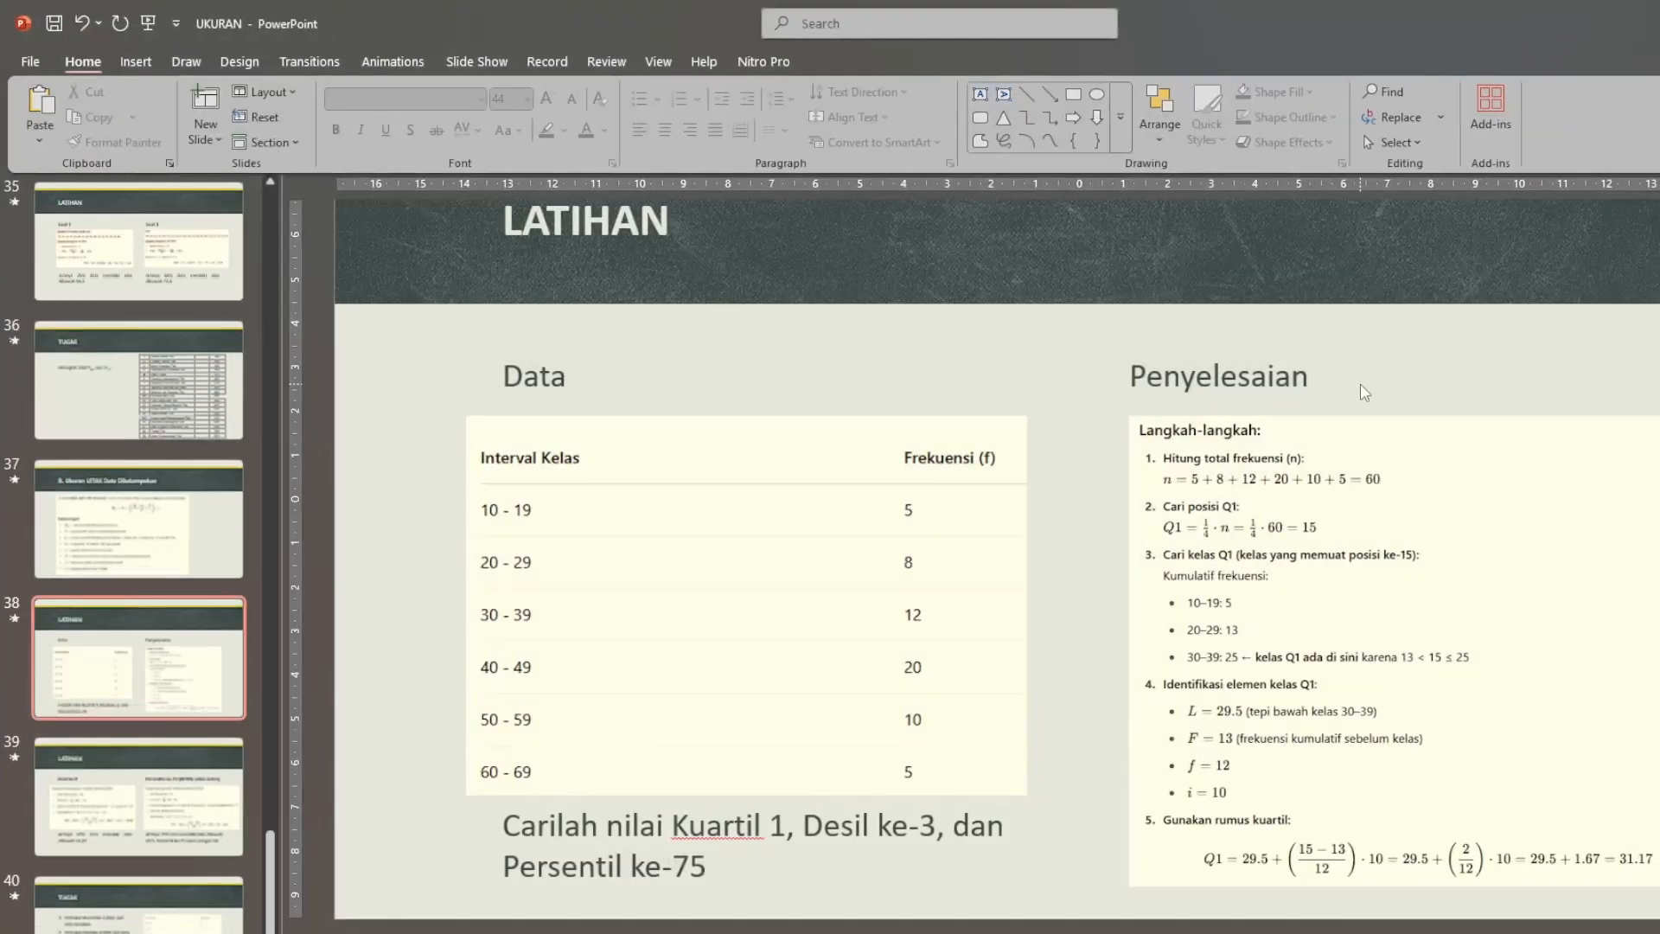
{"action": "left_click", "coordinate": [773, 345]}
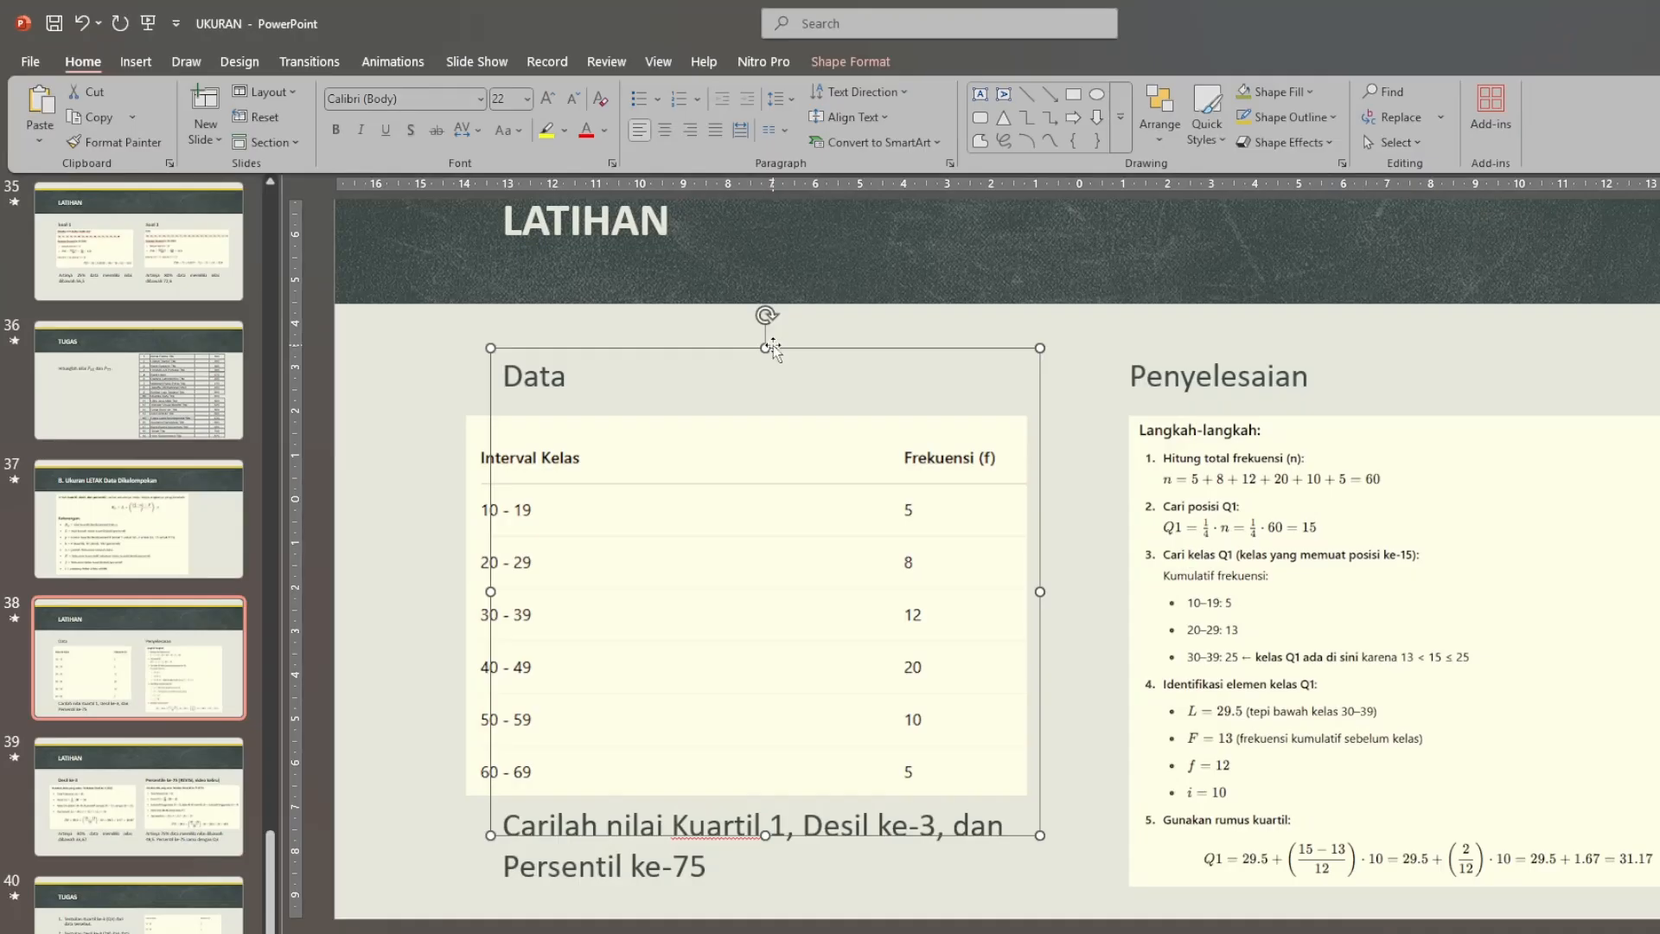
{"action": "left_click", "coordinate": [332, 396]}
{"action": "key", "text": "Page_Up"}
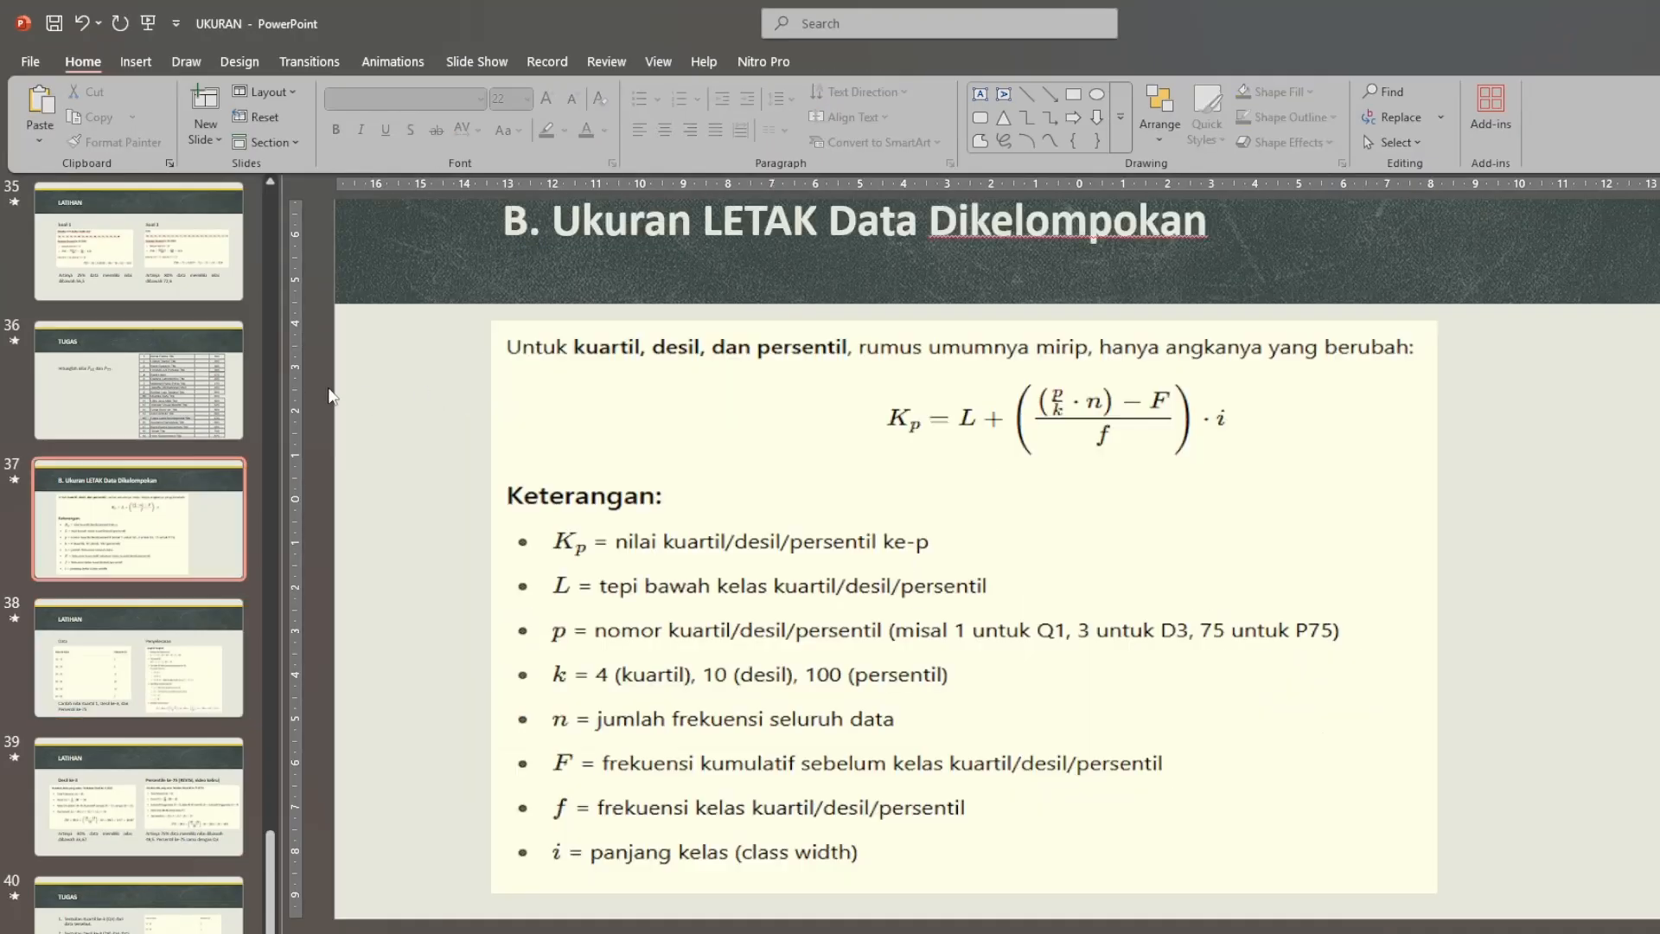
{"action": "key", "text": "Page_Down"}
{"action": "key", "text": "Page_Down"}
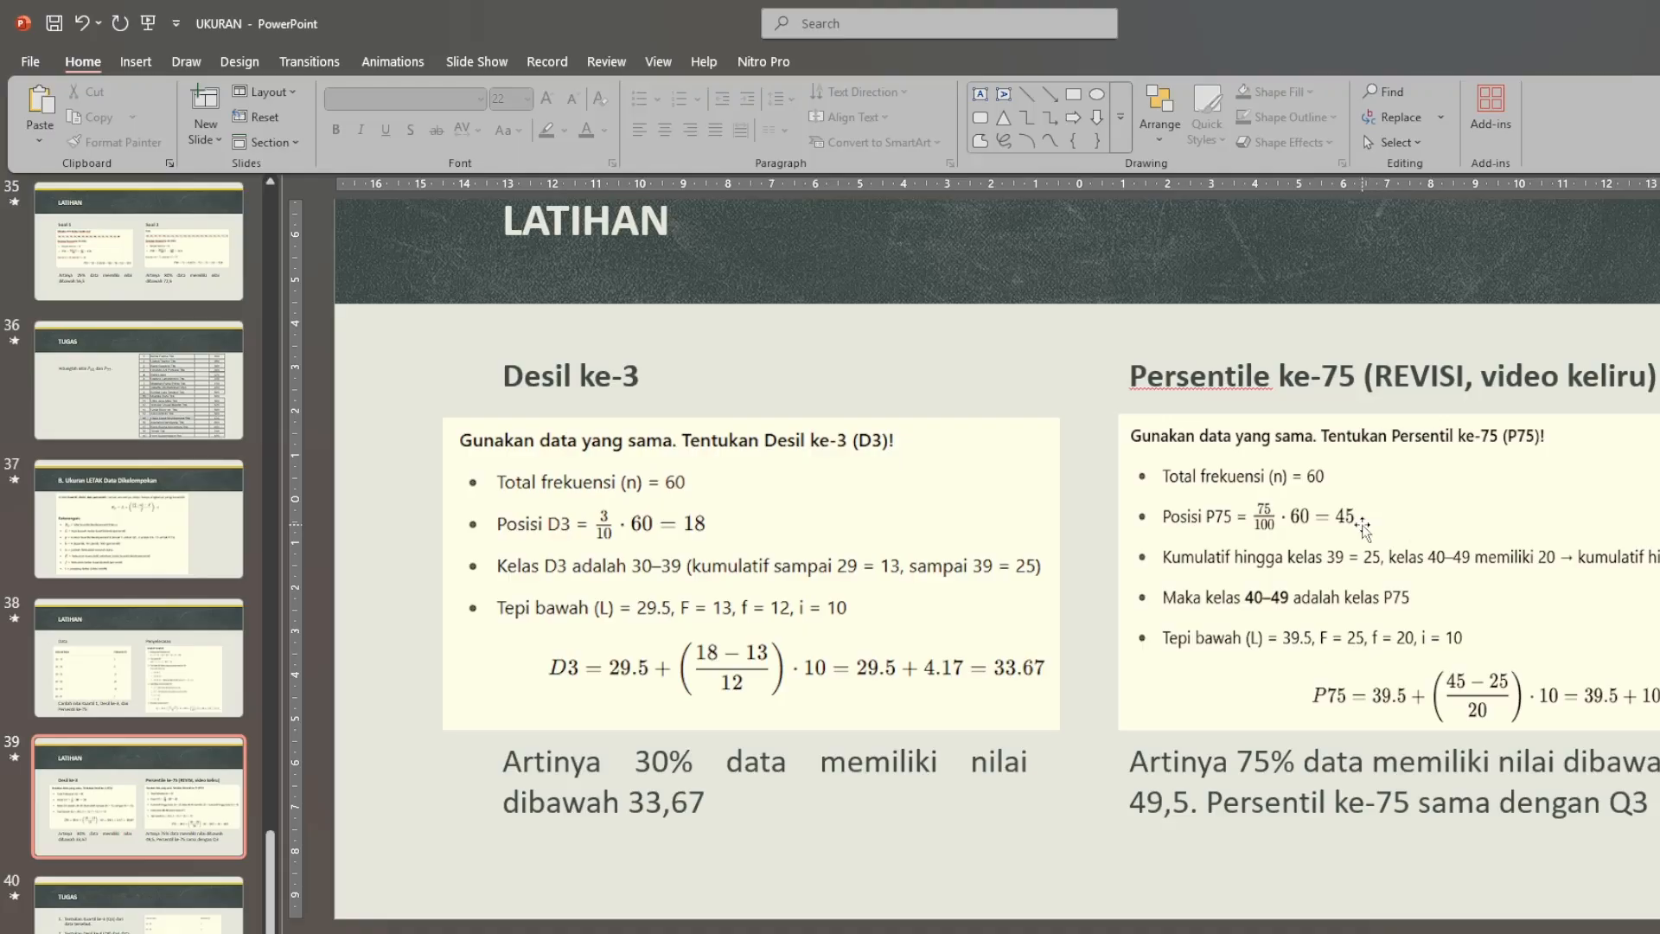
Switch to Excel and compare the cumulative frequency in U6 with the Persentil ke-75 position on slide 39.
{"action": "key", "text": "alt+Tab"}
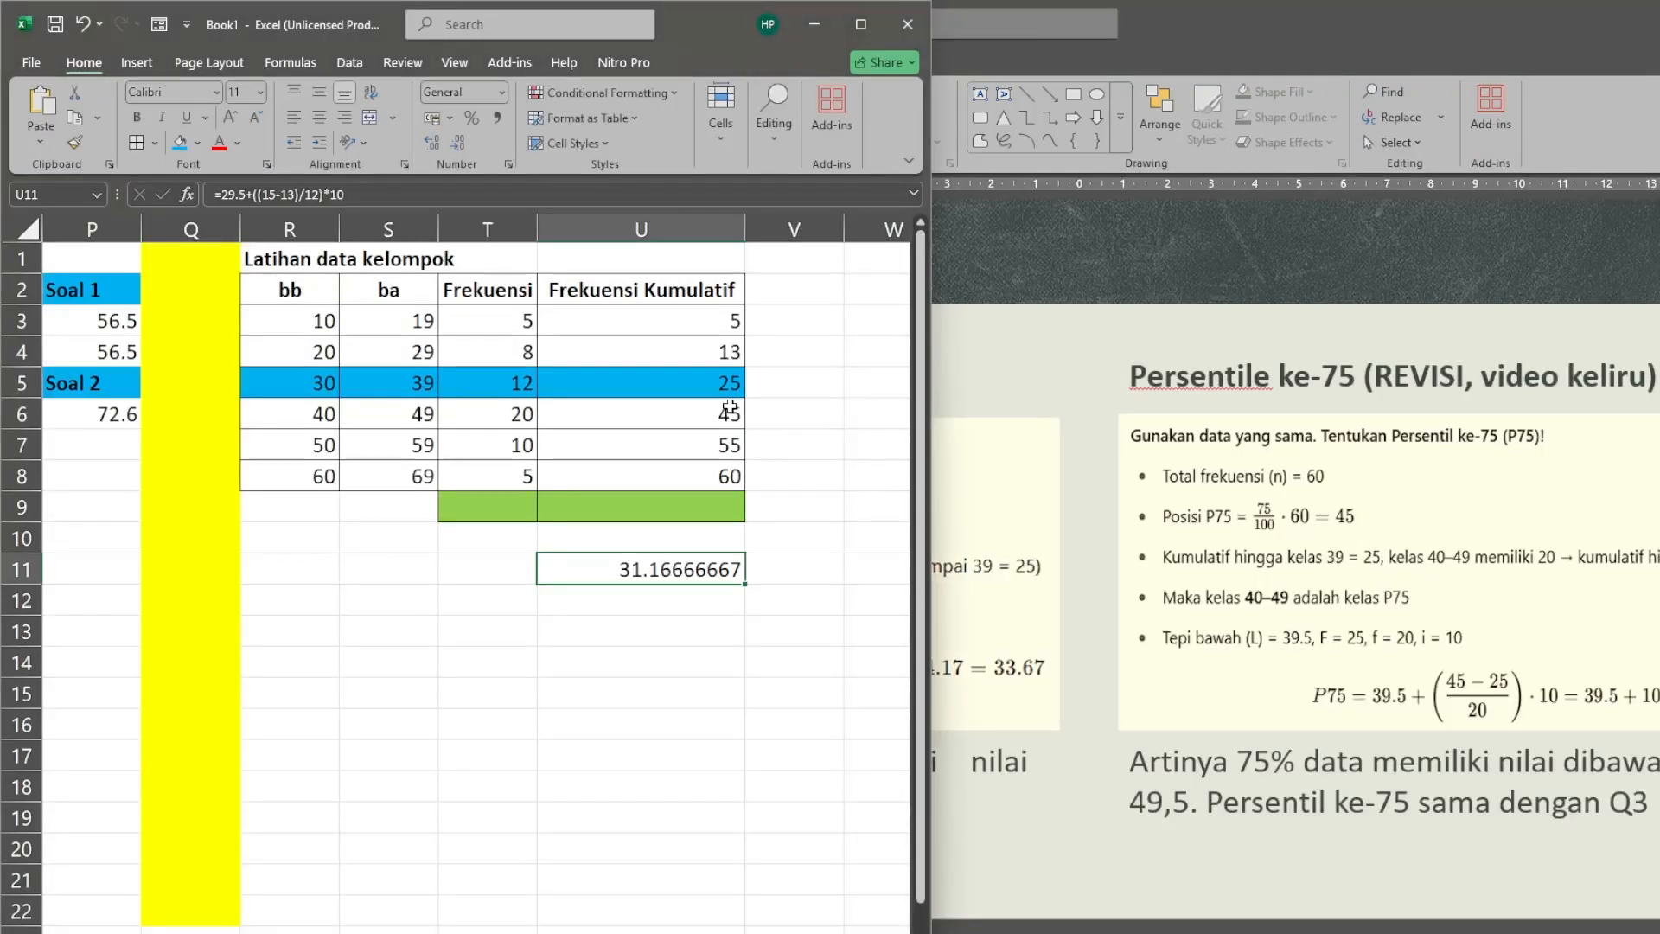
{"action": "left_click", "coordinate": [709, 414]}
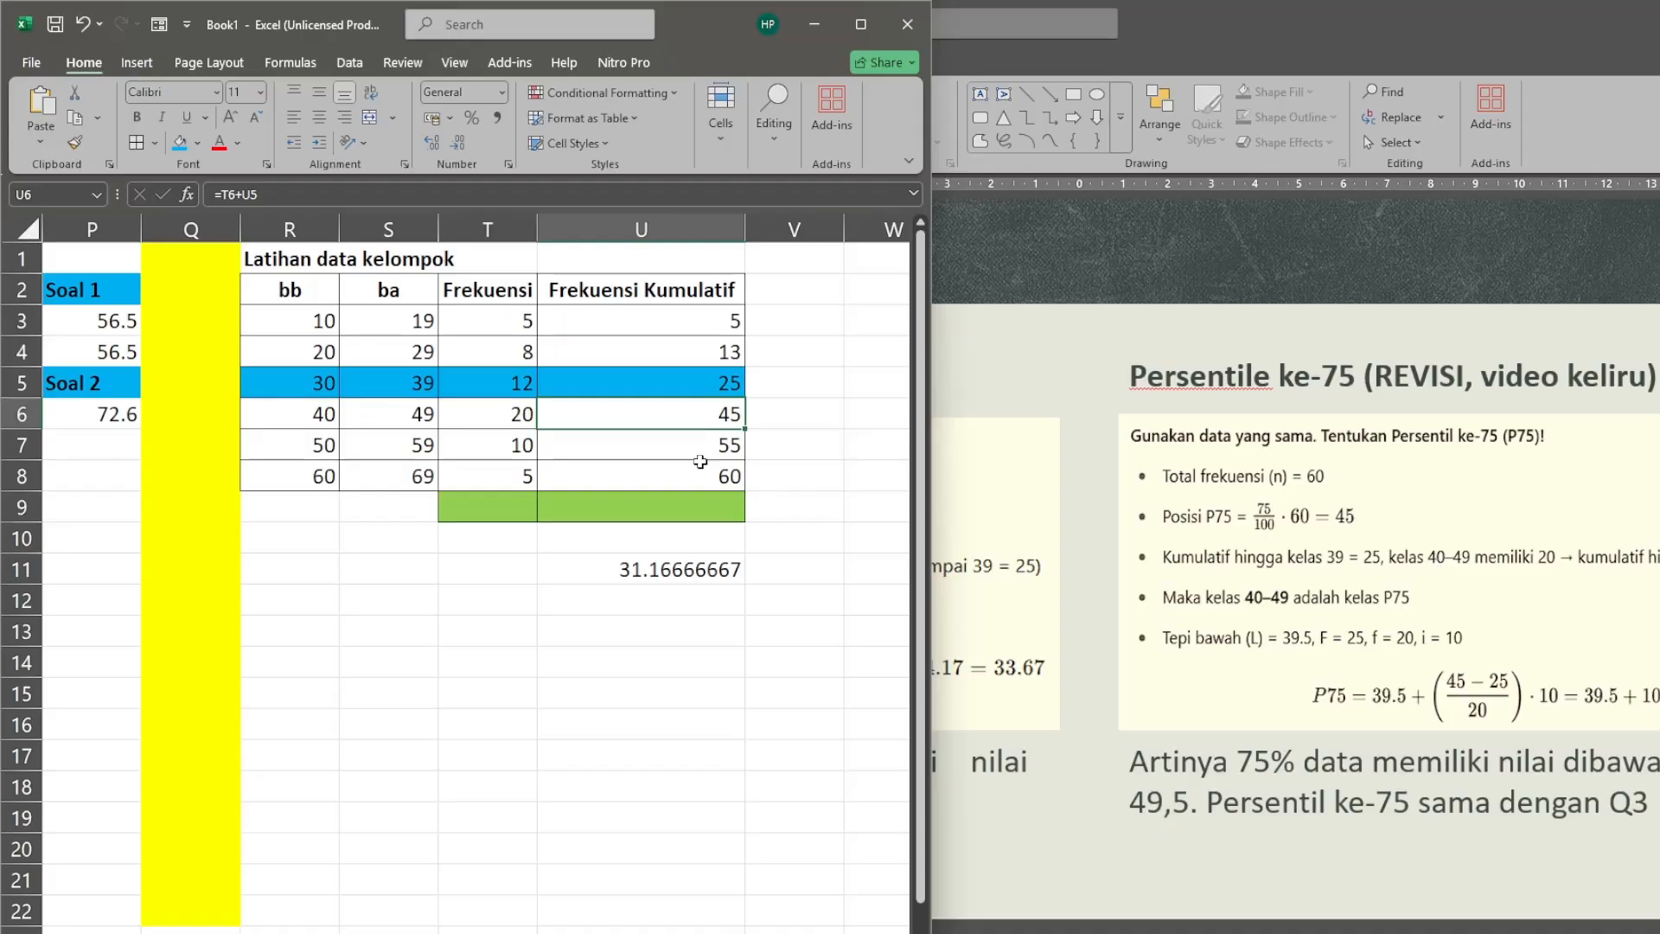
{"action": "left_click", "coordinate": [637, 540]}
{"action": "key", "text": "Right"}
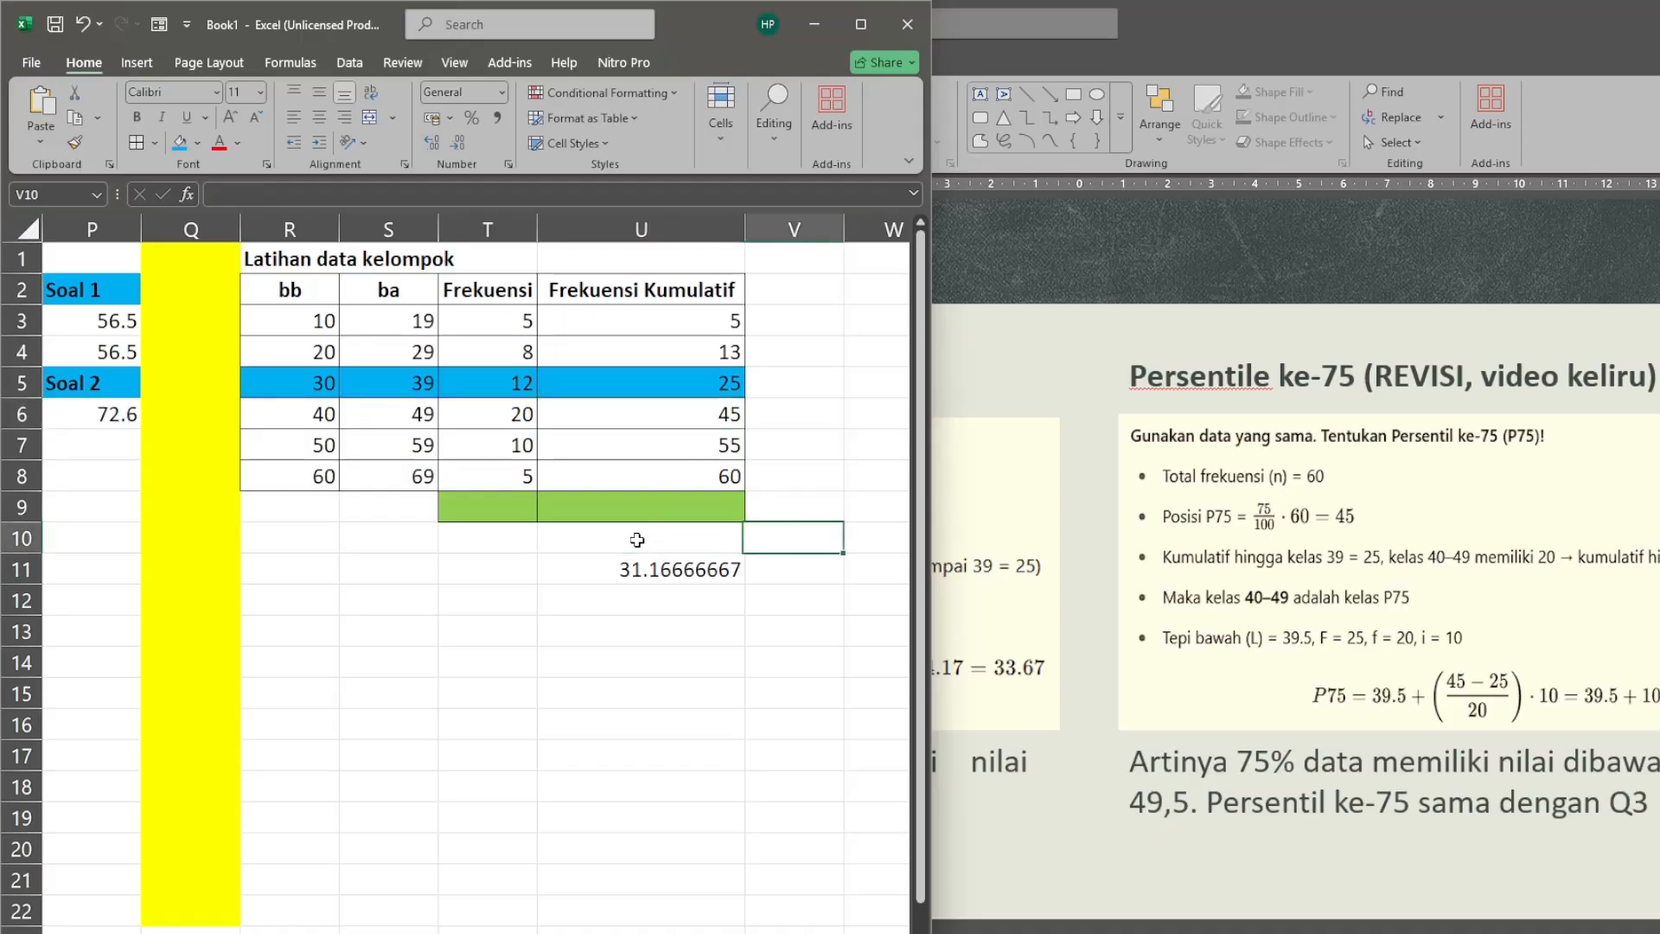
{"action": "key", "text": "Left"}
{"action": "key", "text": "Left"}
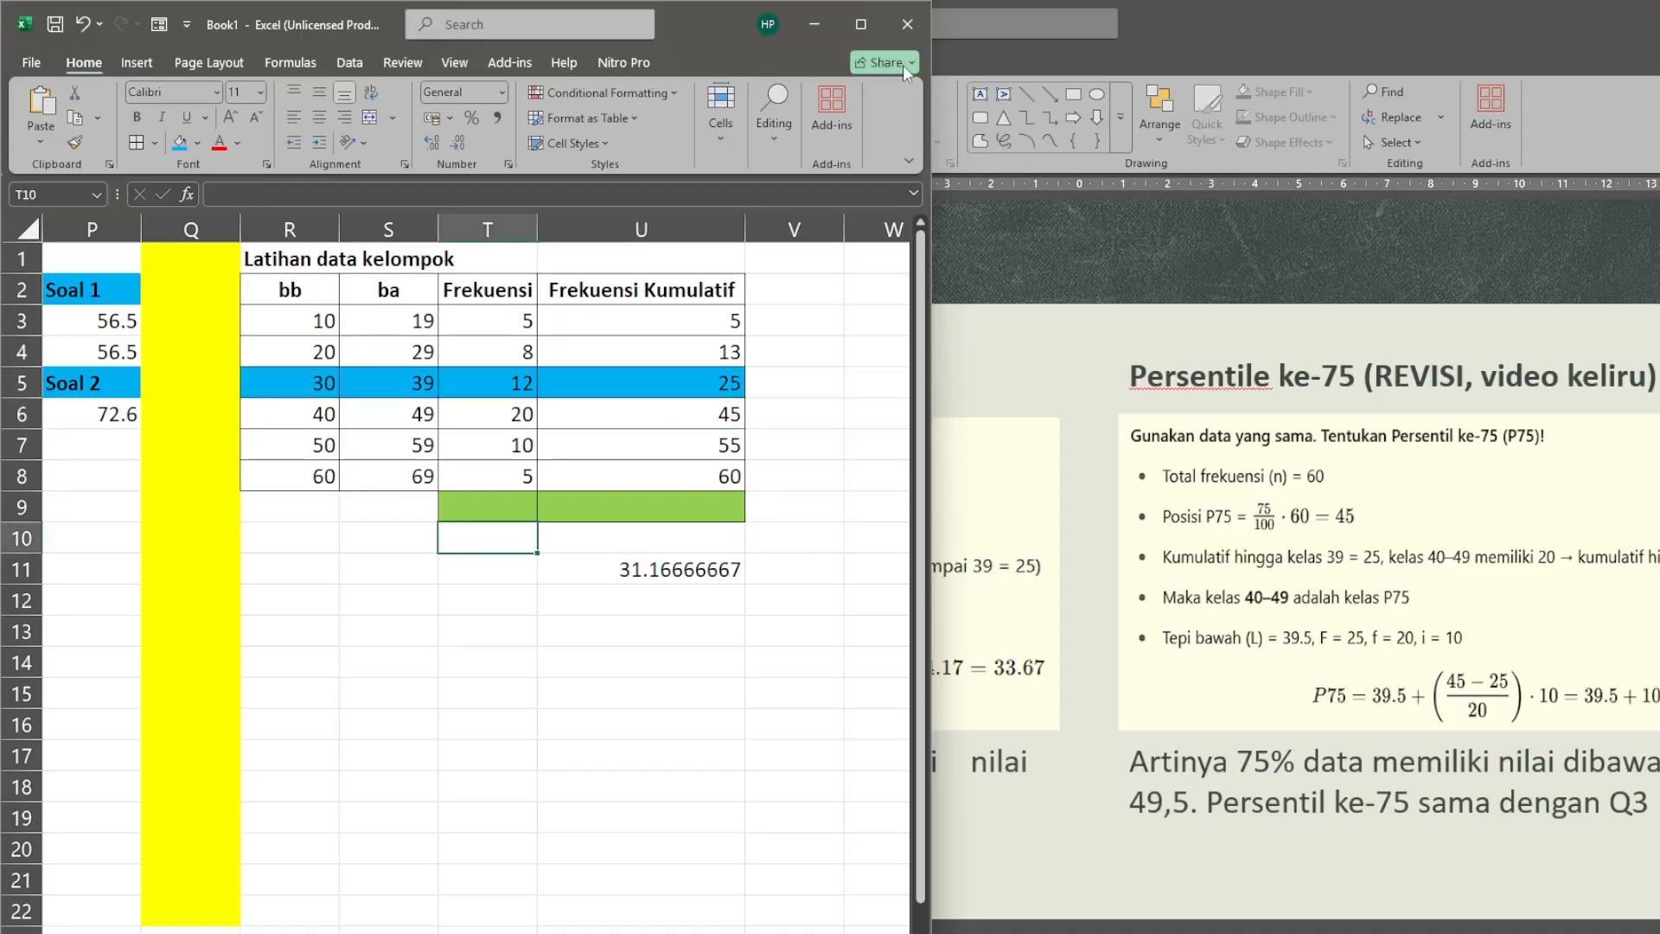
Maximize the Excel window and return to the Latihan Kuartil data in column A of the sheet.
{"action": "mouse_move", "coordinate": [864, 30]}
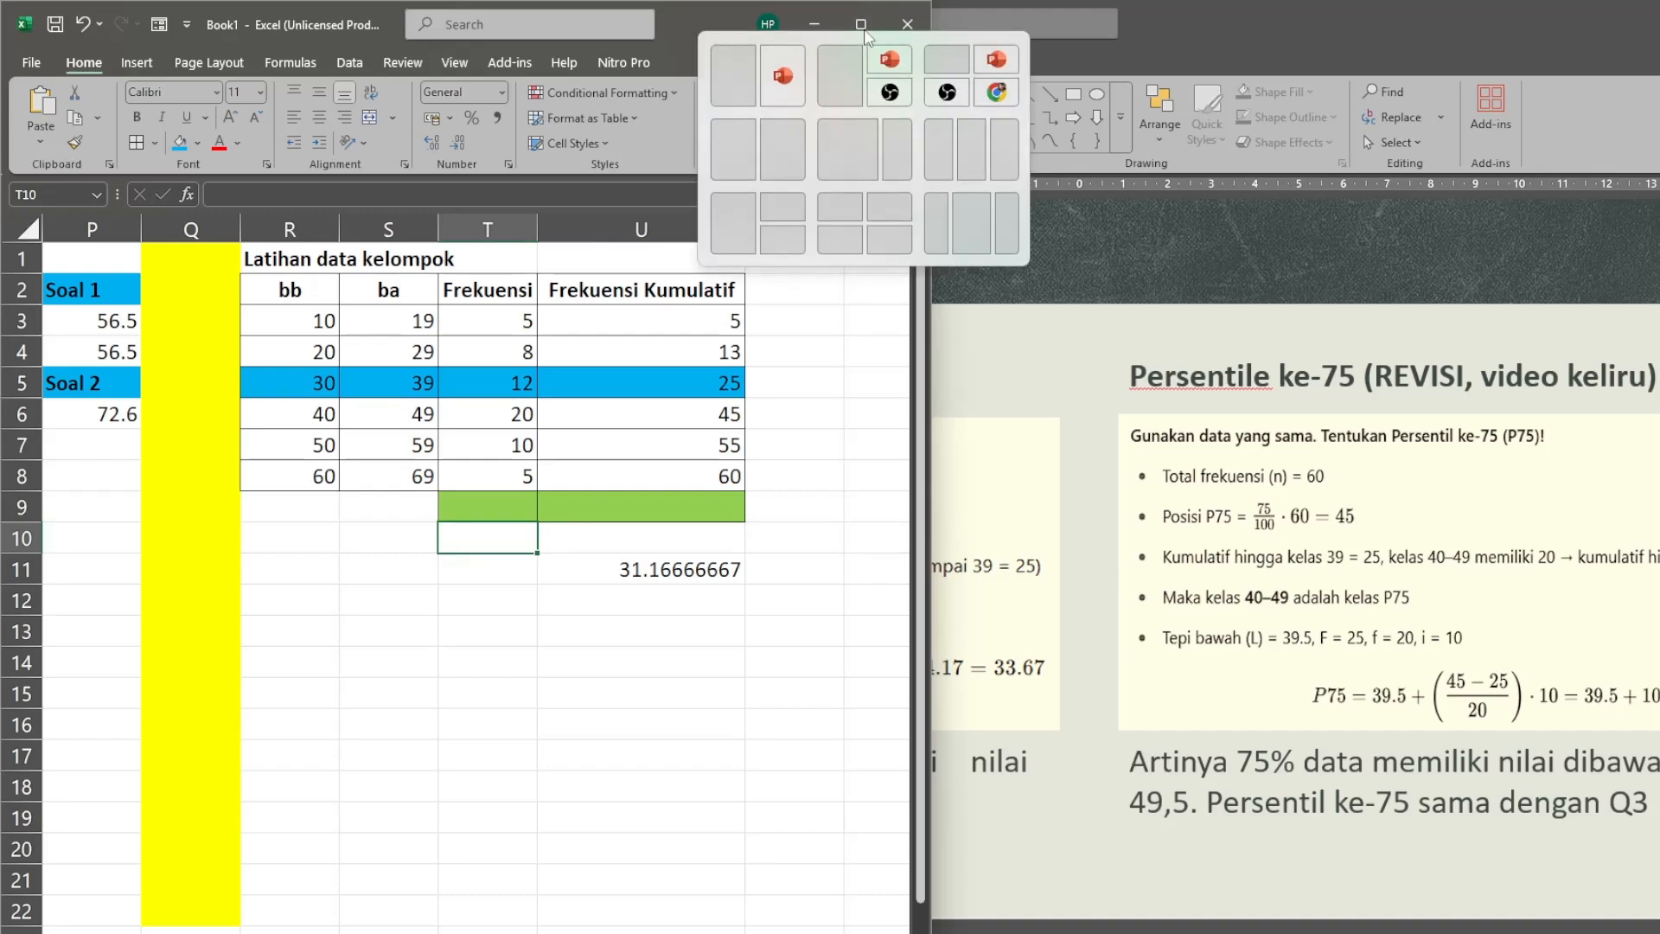
{"action": "left_click", "coordinate": [861, 24]}
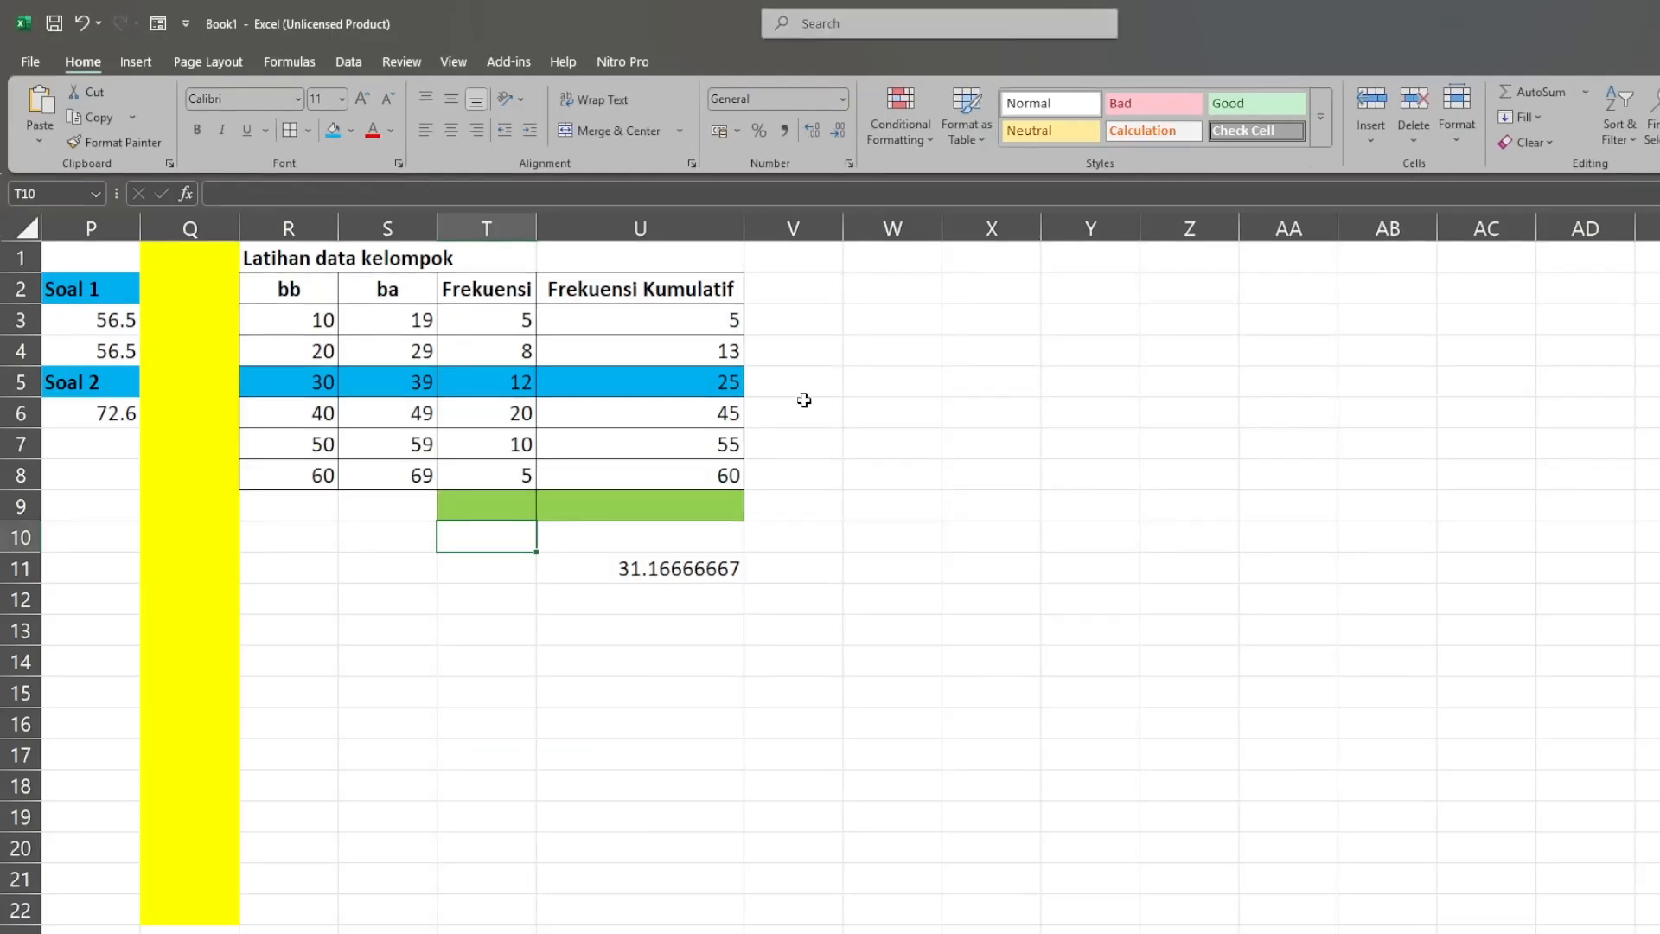
{"action": "left_click", "coordinate": [797, 338]}
{"action": "key", "text": "Home"}
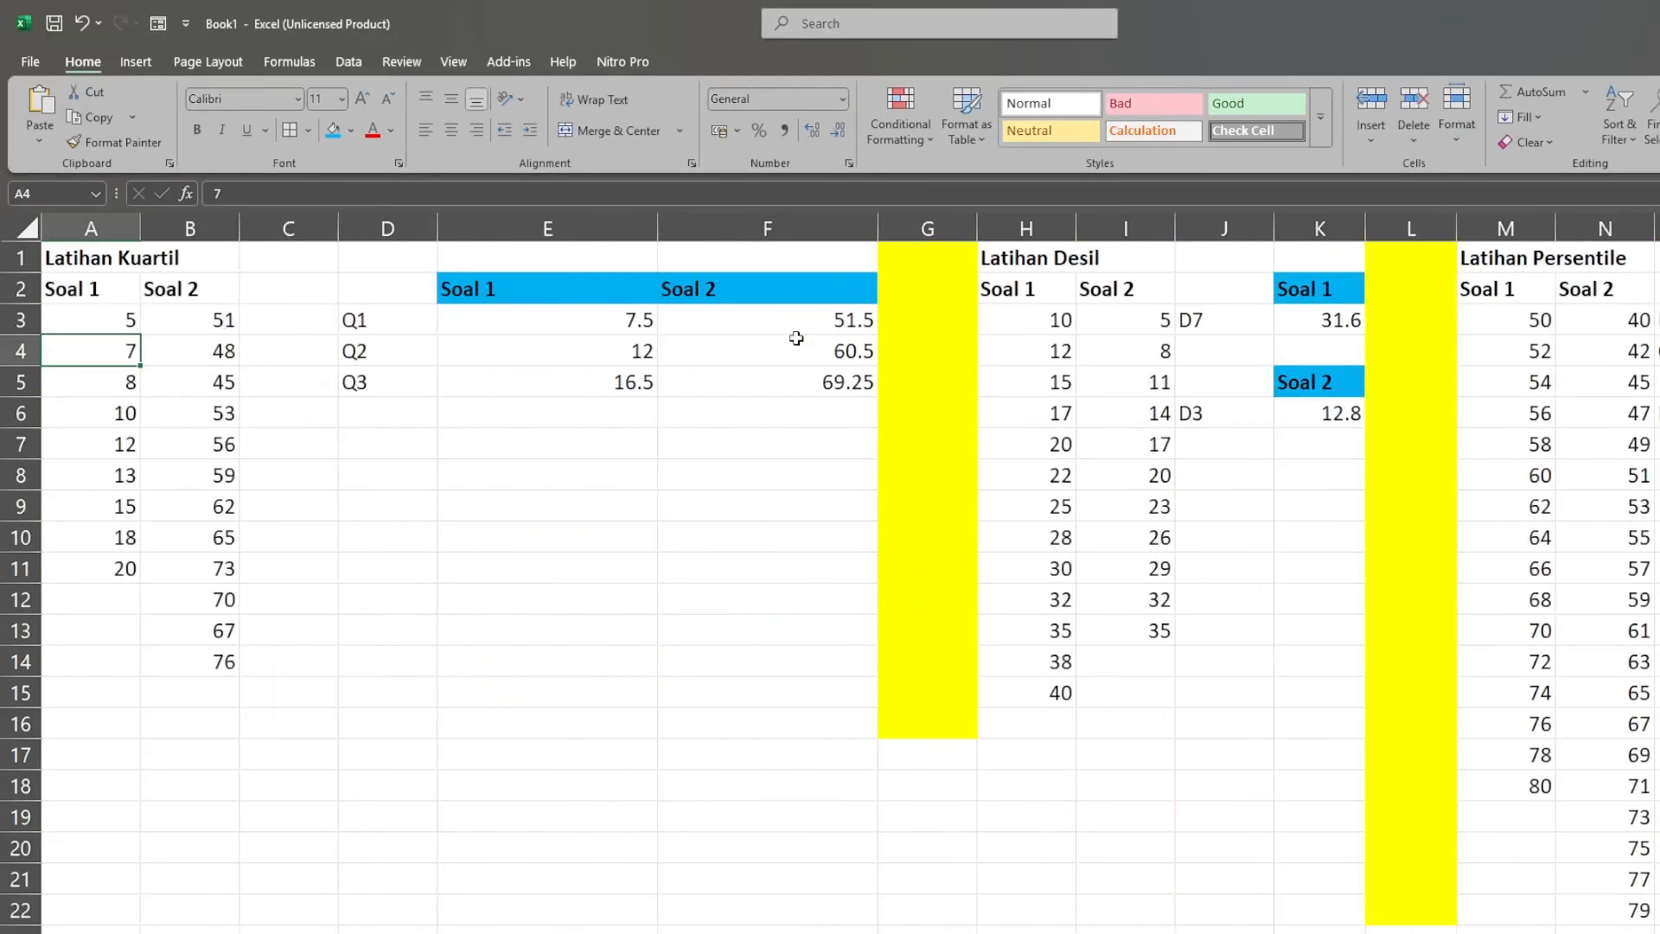